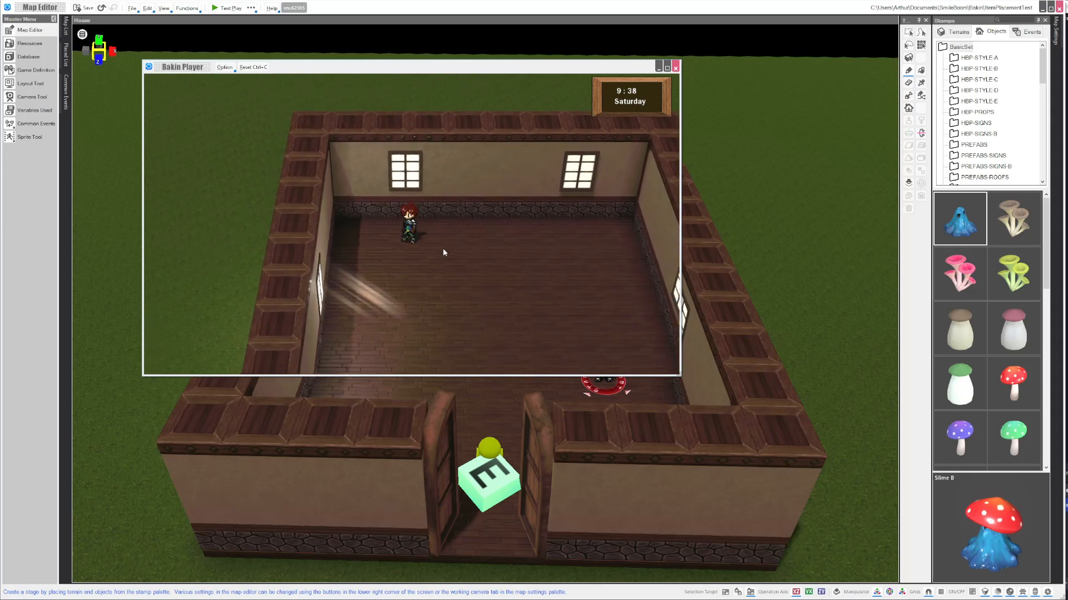
Walk the hero around the empty house to look over the room.
key(Down)
key(Right)
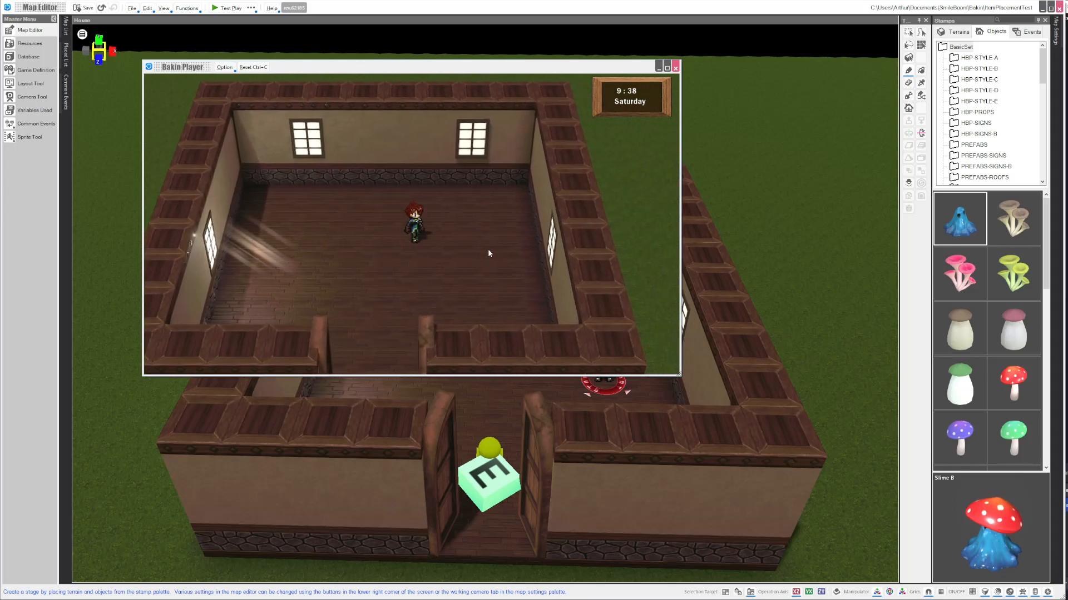
key(Down)
key(Left)
key(Left)
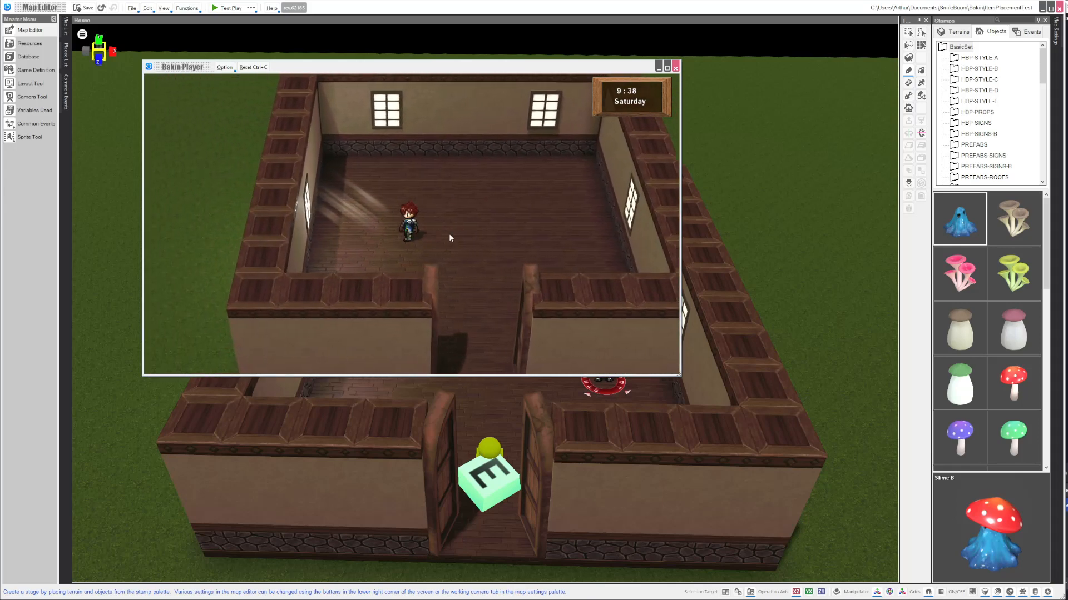
key(Down)
key(Right)
key(Up)
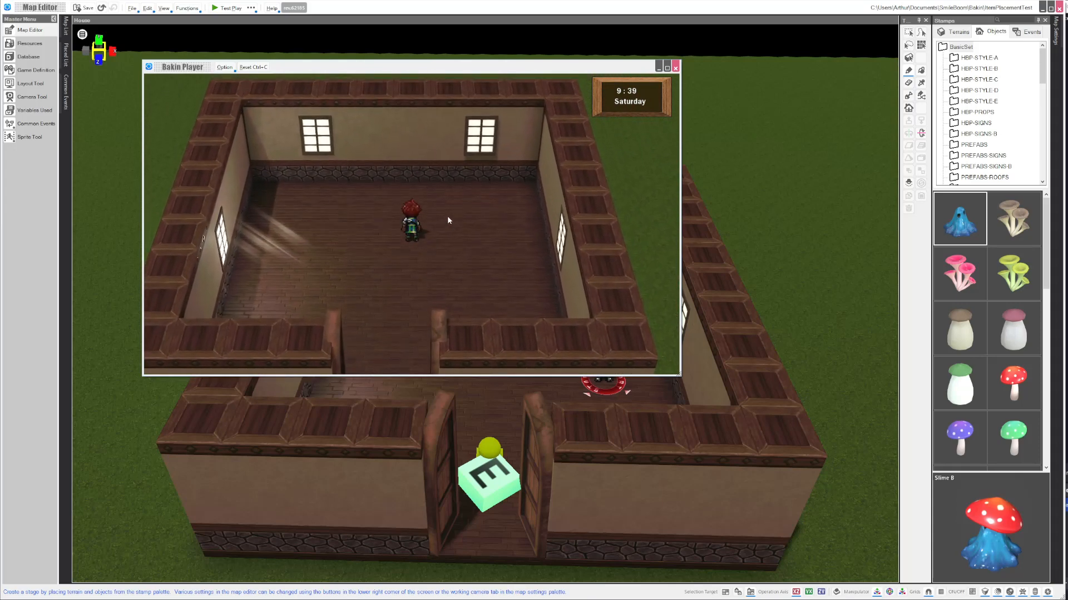
key(Down)
key(Down)
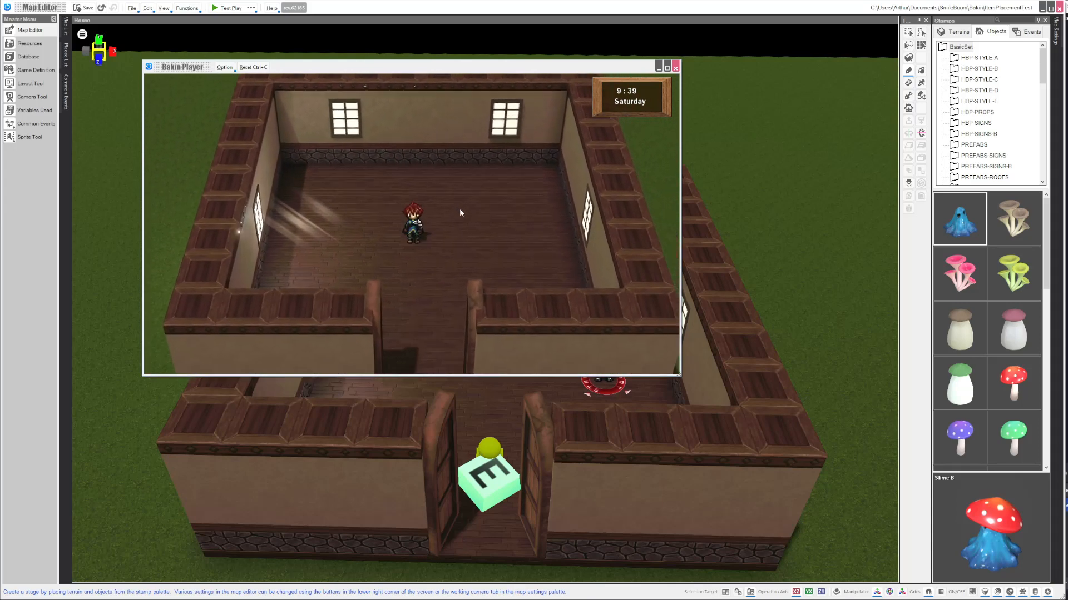
Choose the Bed from the placement items and rotate it so its headboard faces the back wall.
key(Escape)
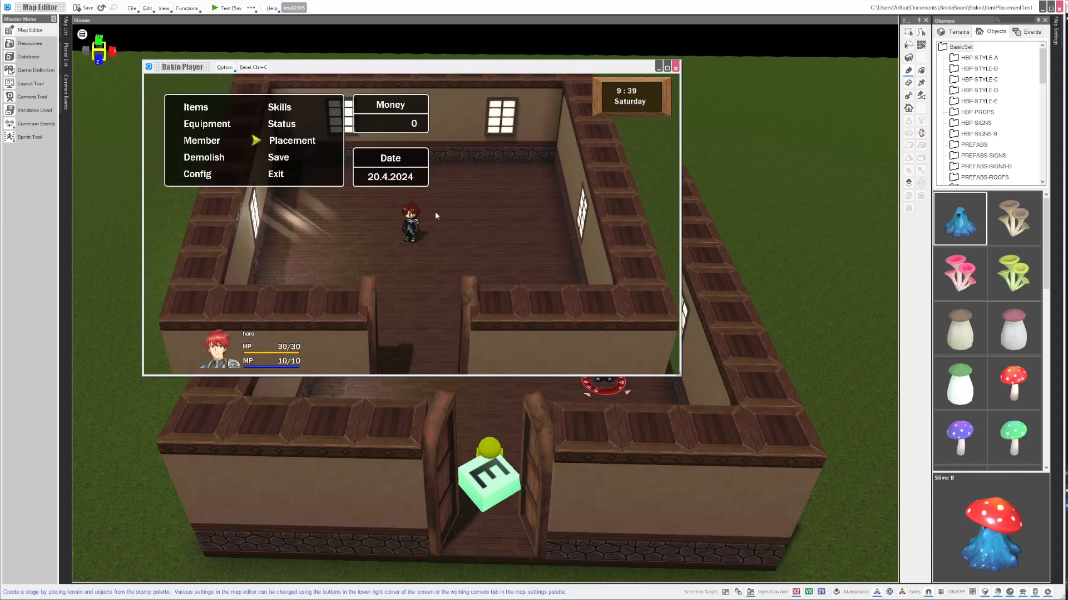
key(Return)
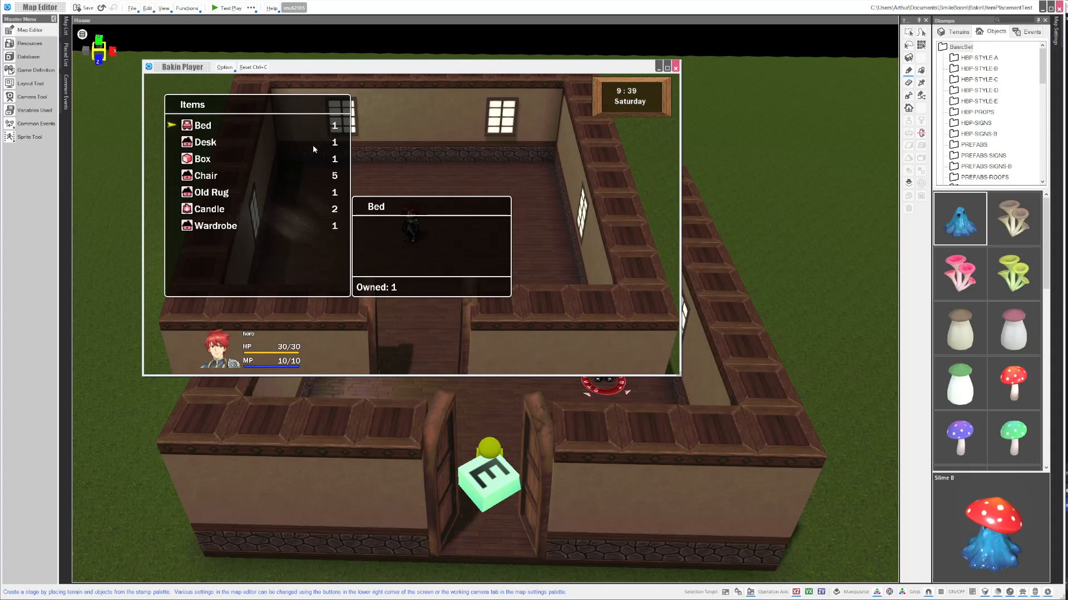
key(Return)
key(Return)
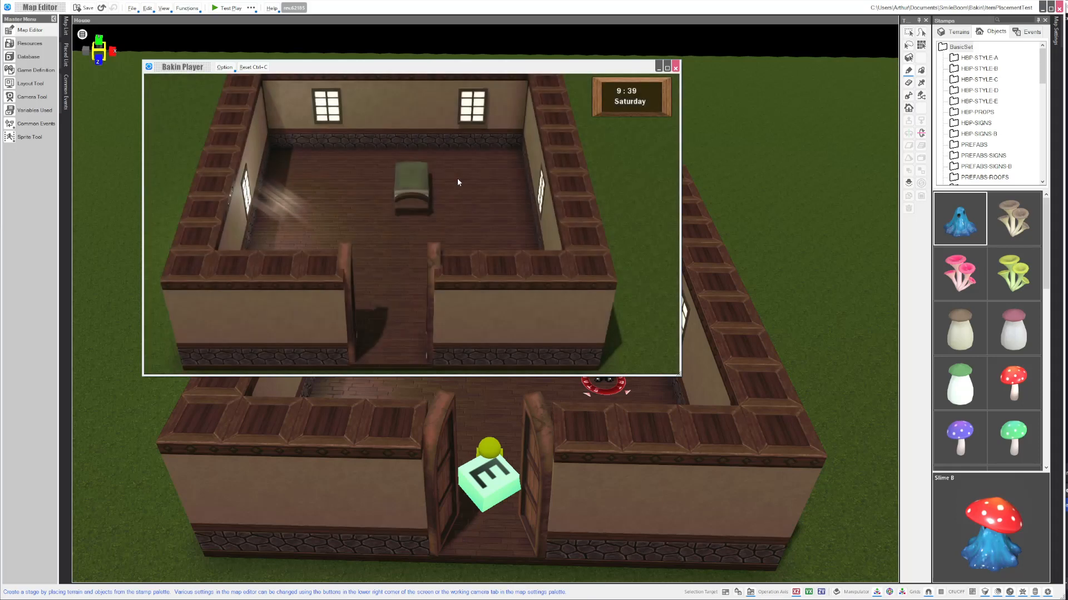
key(e)
key(e)
key(e)
key(e)
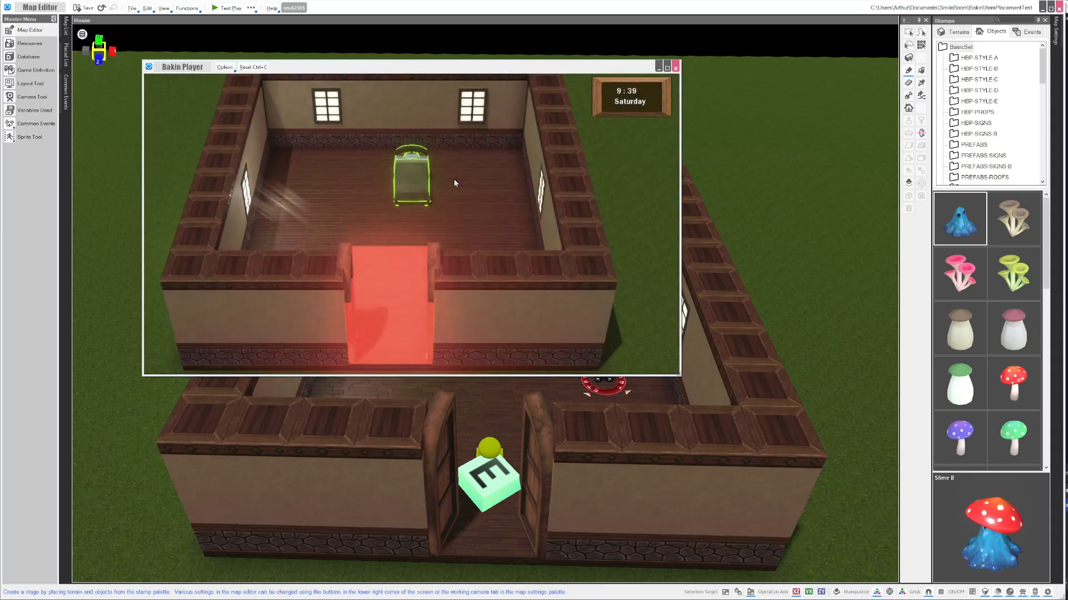
Position the bed near the middle of the back wall and place it there.
key(Left)
key(Left)
key(Left)
key(Left)
key(Left)
key(Up)
key(Right)
key(Right)
key(Right)
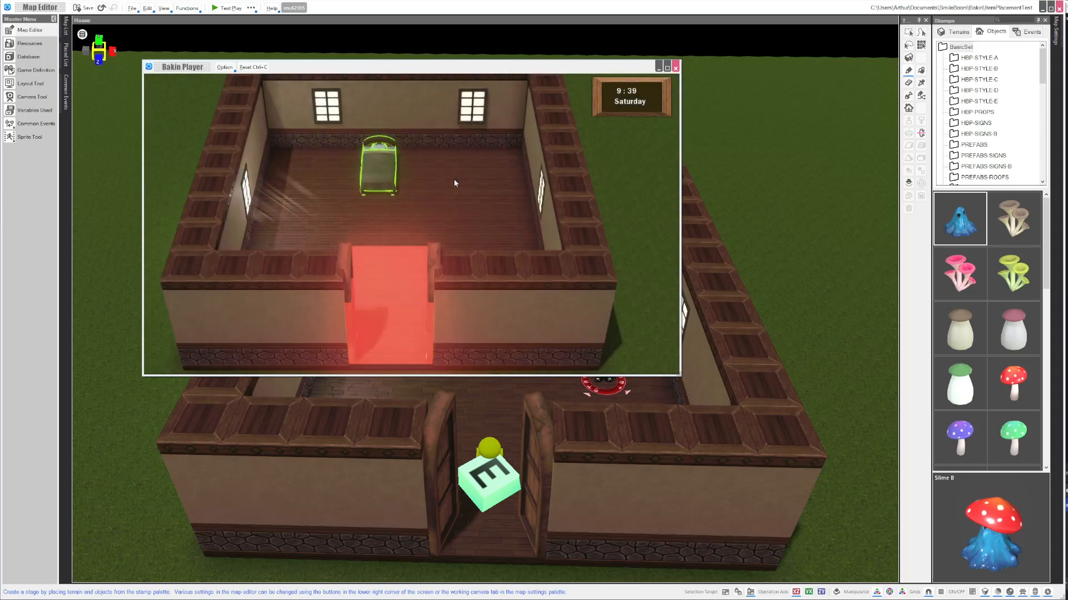
key(Right)
key(Right)
key(Left)
key(Left)
key(Right)
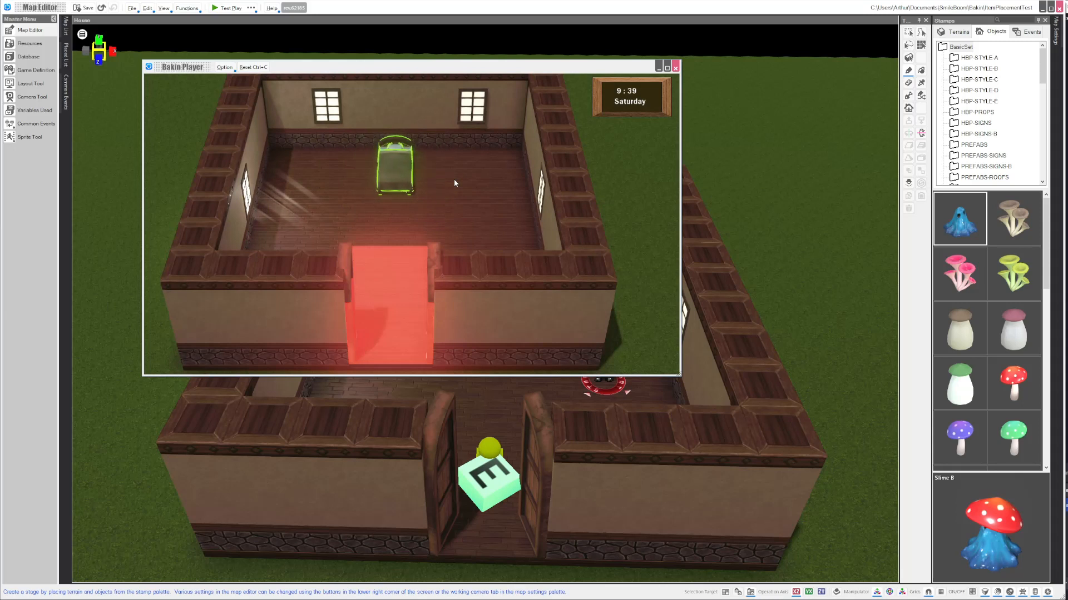
key(Return)
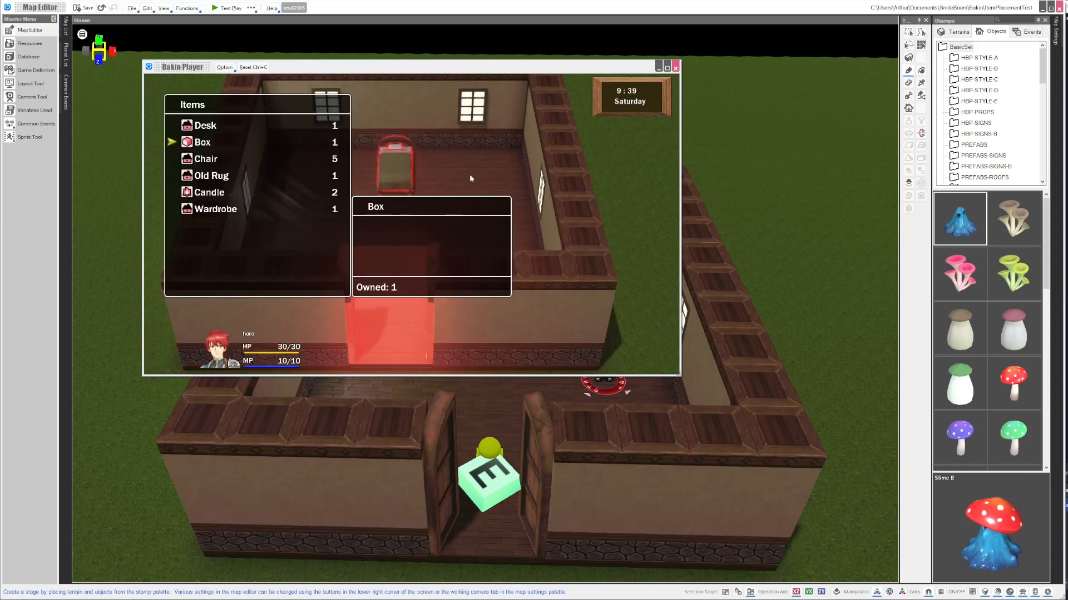
Place the Old Rug on the floor underneath the bed.
key(Down)
key(Return)
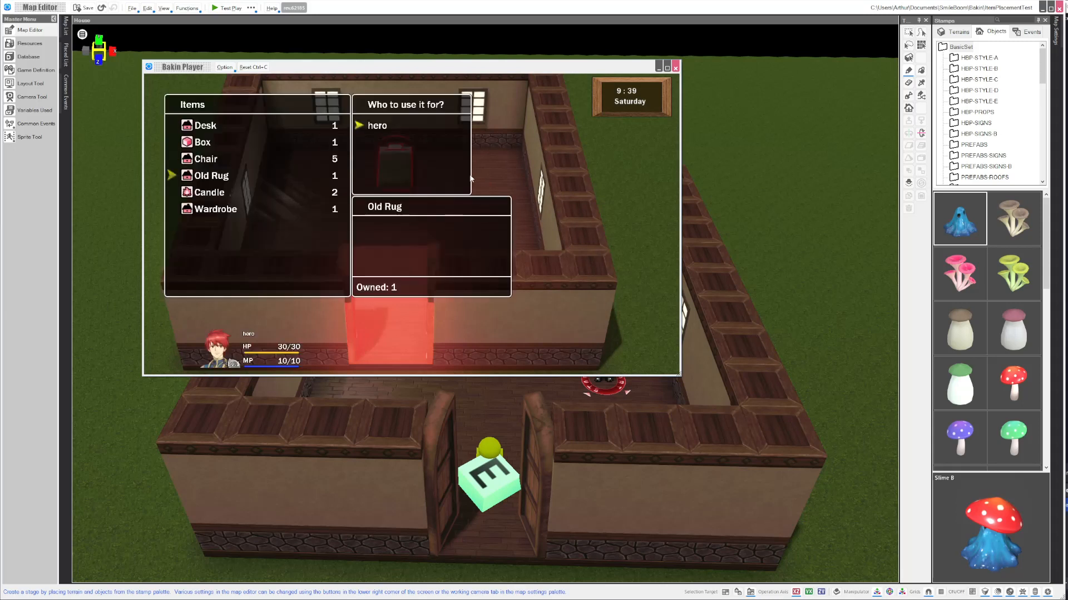
key(Return)
middle_drag(482, 213, 595, 257)
key(Up)
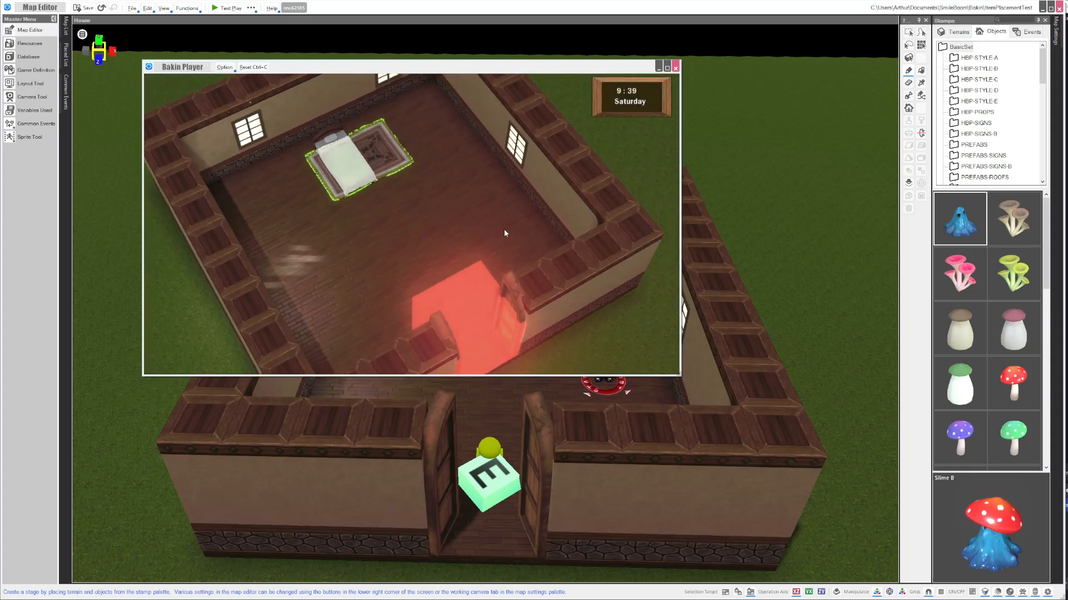
key(Left)
key(Return)
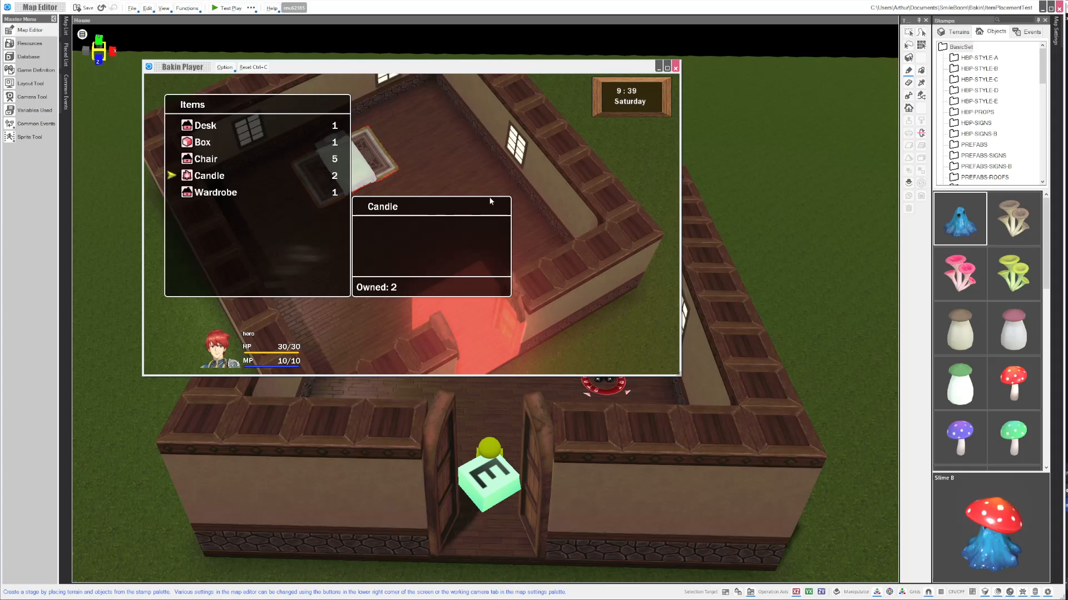
Choose the Desk for placement, turn it a quarter turn and move it clear of the bed.
key(Return)
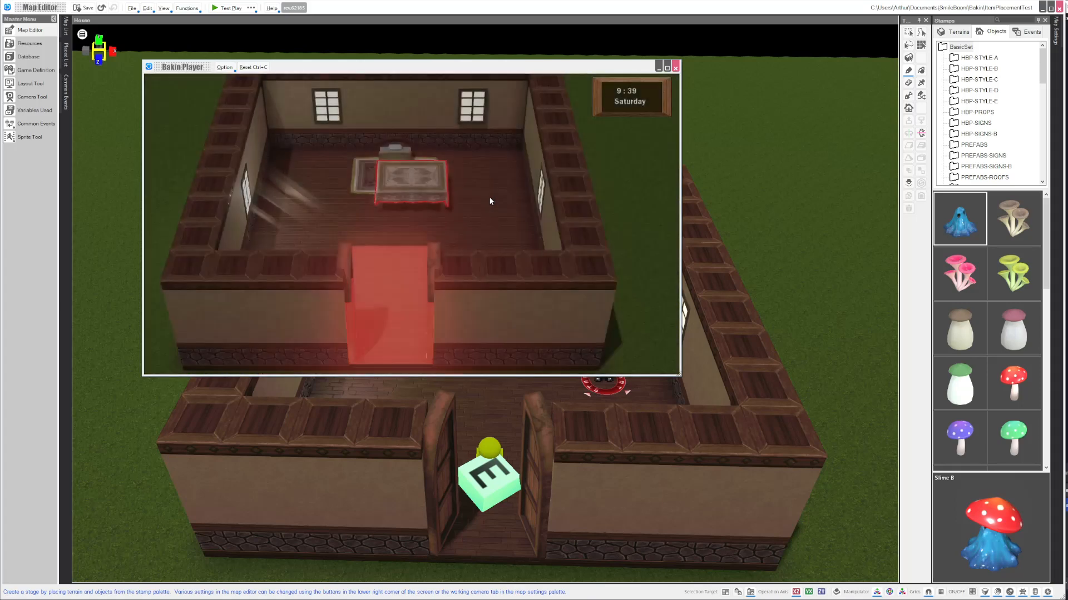
key(Right)
key(Right)
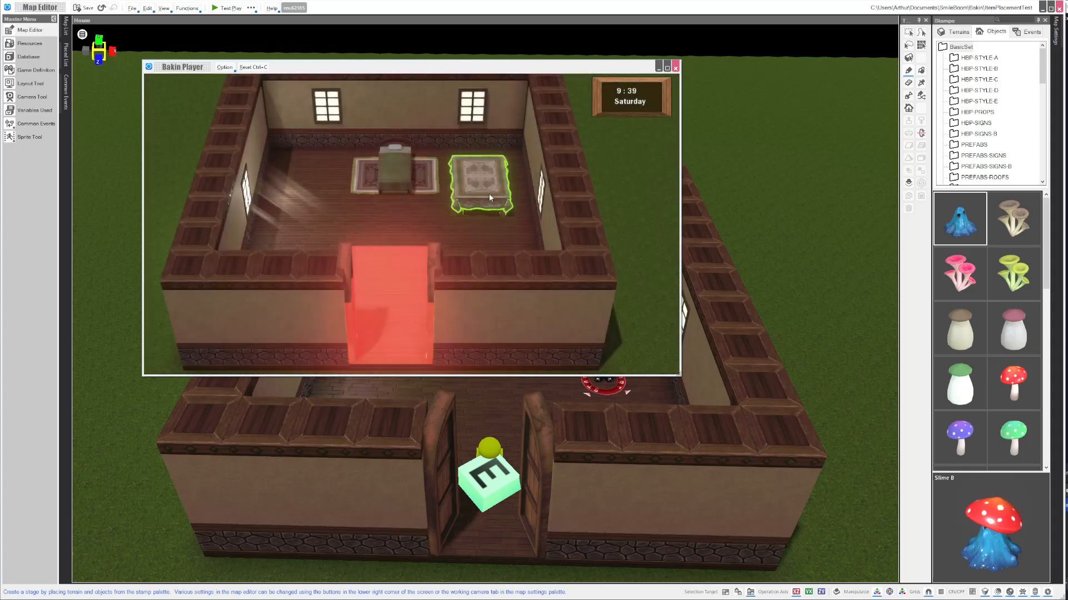
key(Down)
right_drag(489, 198, 848, 251)
right_drag(470, 177, 387, 193)
key(Down)
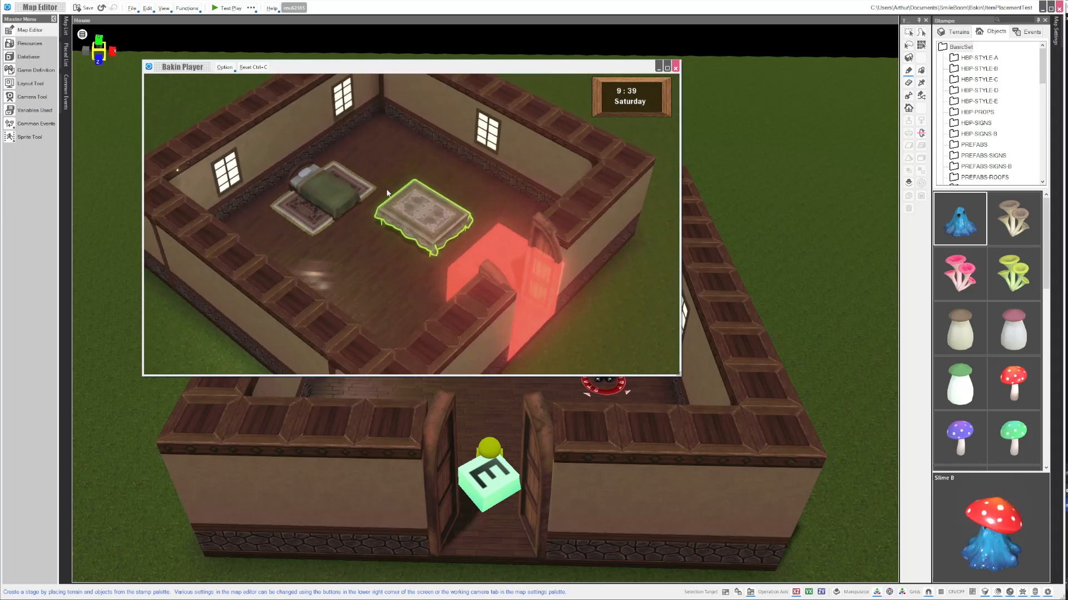
Place the desk against the right-hand wall in the front corner of the room.
key(Left)
key(Right)
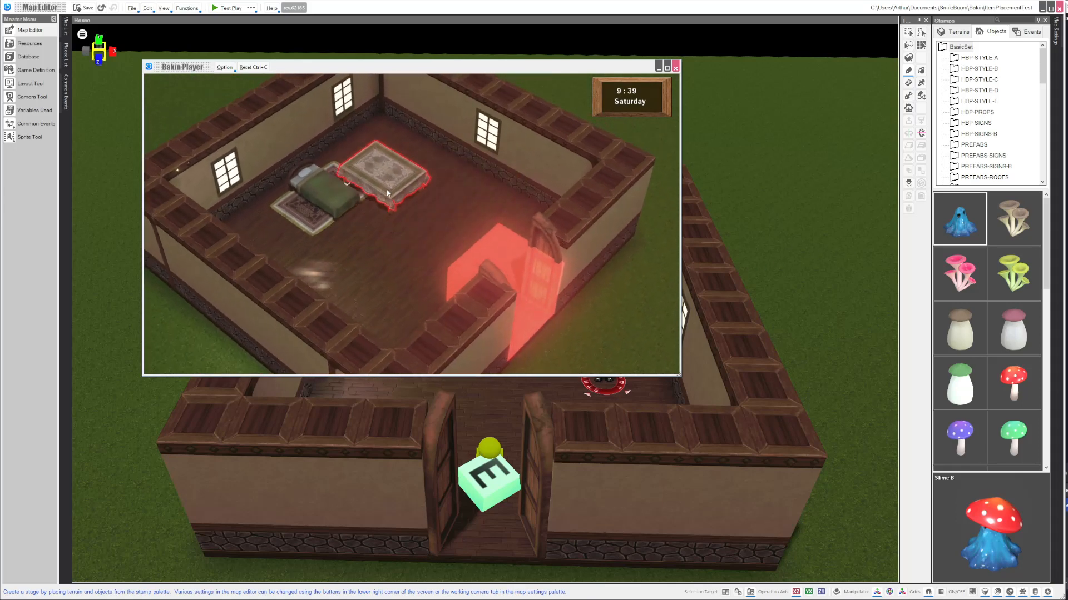
key(Left)
key(Right)
key(Right)
key(Right)
key(Right)
key(Up)
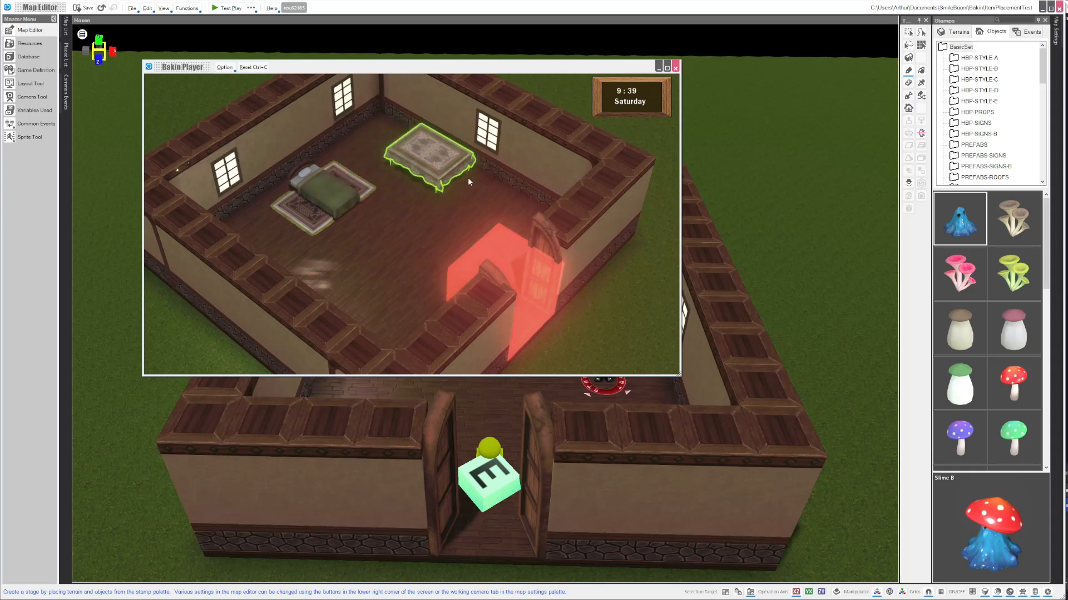
key(Right)
key(Right)
key(Right)
key(Escape)
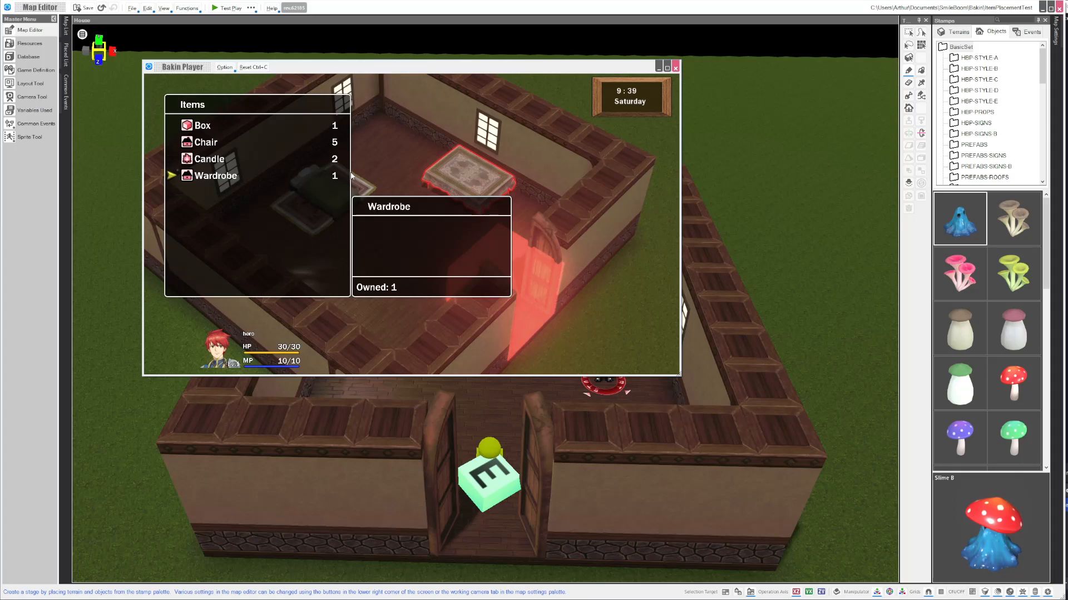
Place one Candle on top of the desk.
key(Return)
key(Return)
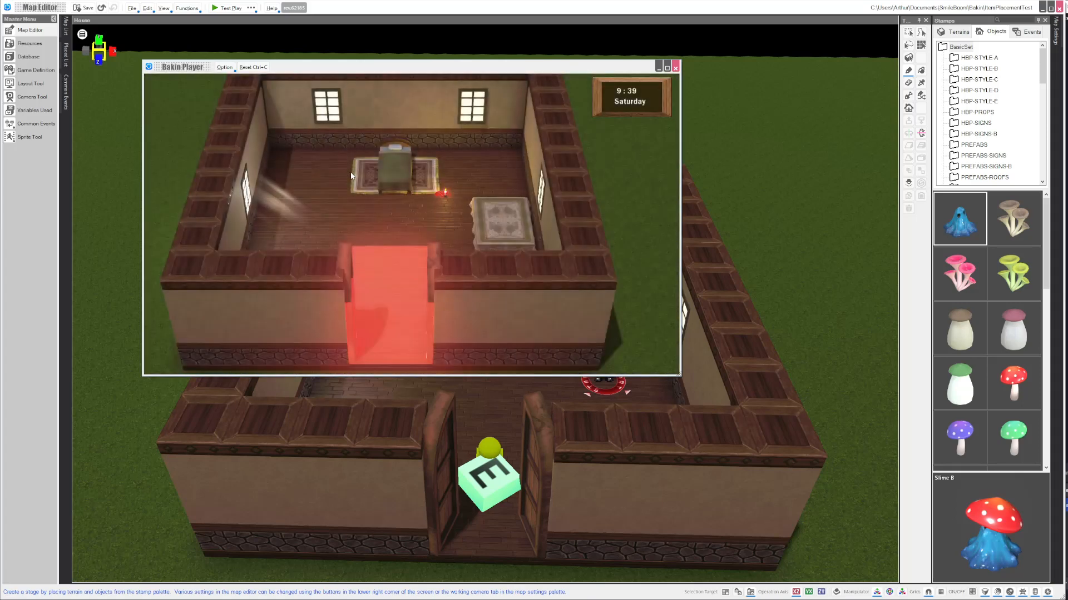
key(Right)
key(Down)
key(Up)
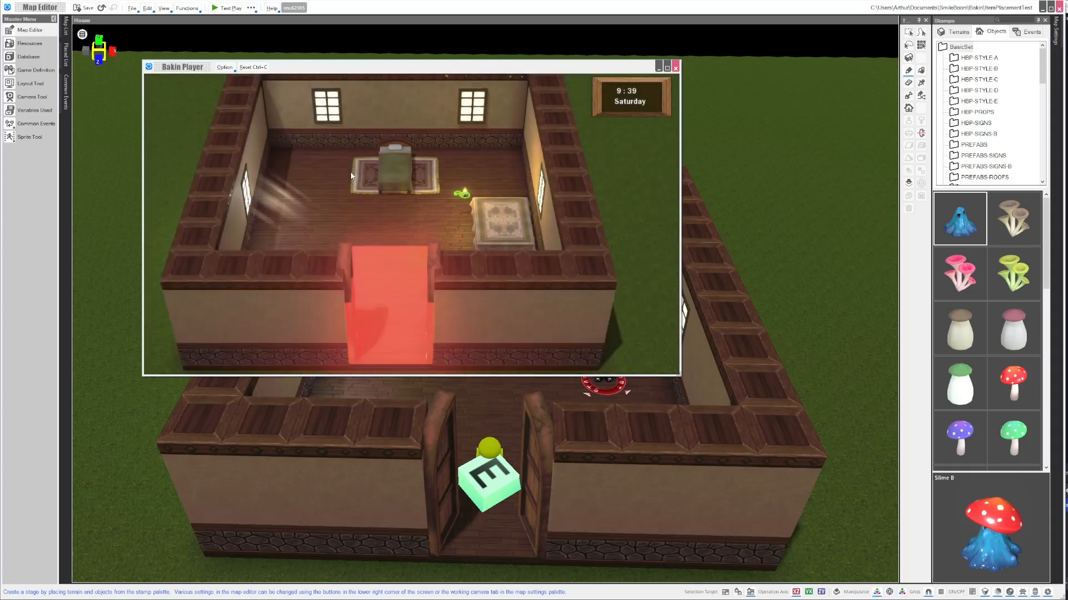
key(Down)
key(Right)
key(Right)
key(Left)
key(Left)
key(Left)
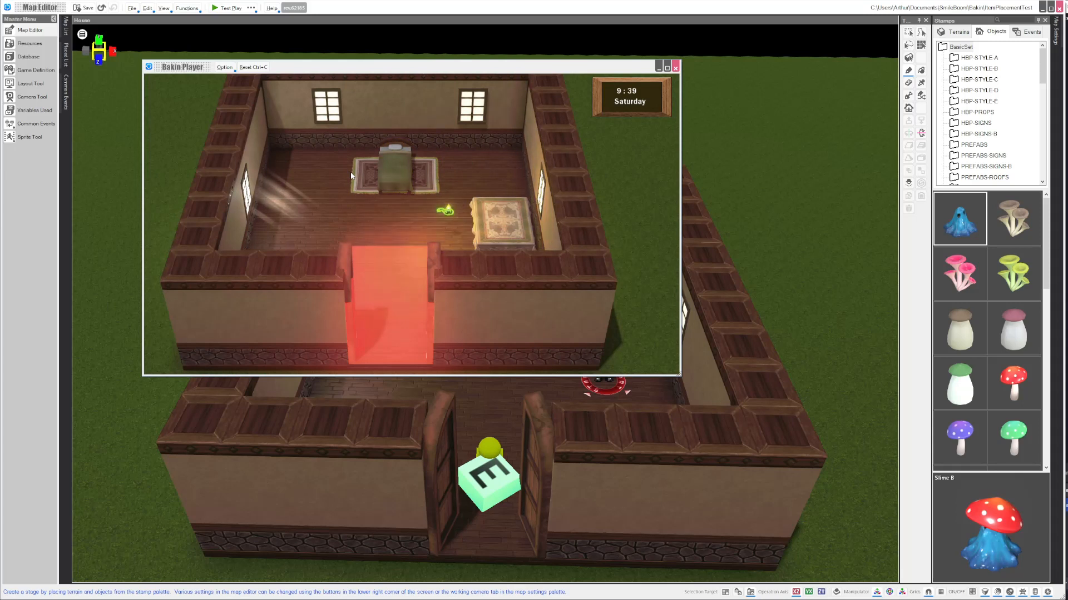
key(Left)
key(Right)
key(Right)
key(Right)
key(Right)
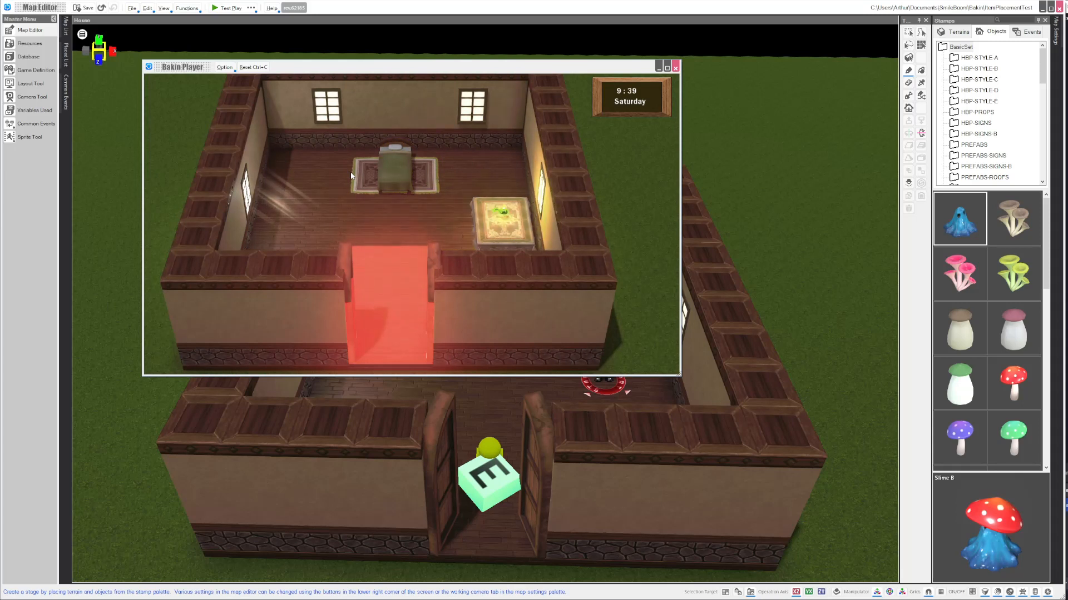
key(Escape)
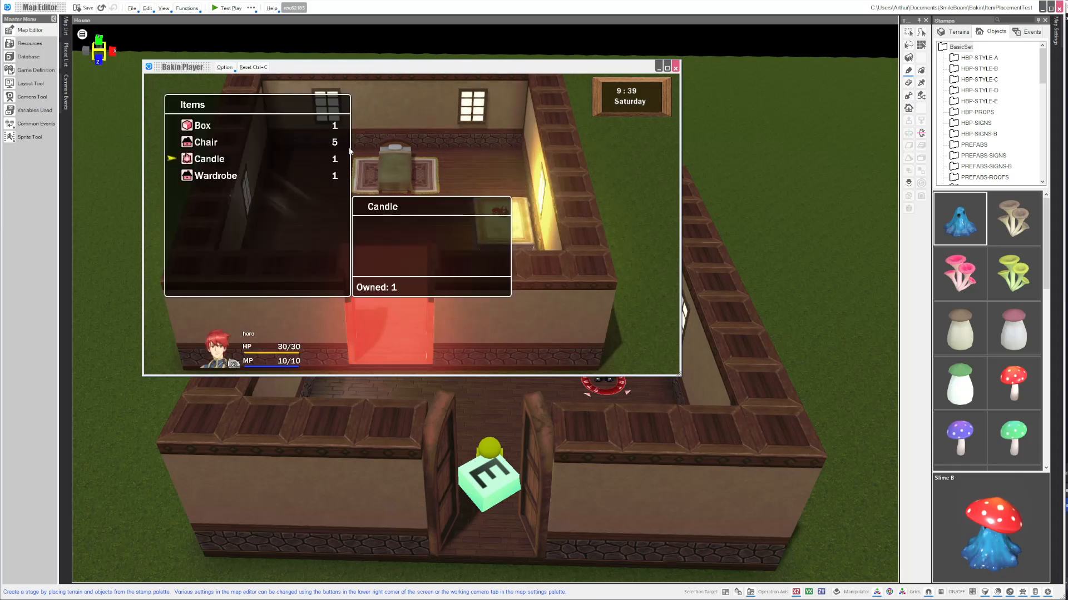
Rotate the Wardrobe sideways, place it in the back corner against the left-hand wall and leave placement mode.
key(Return)
key(Return)
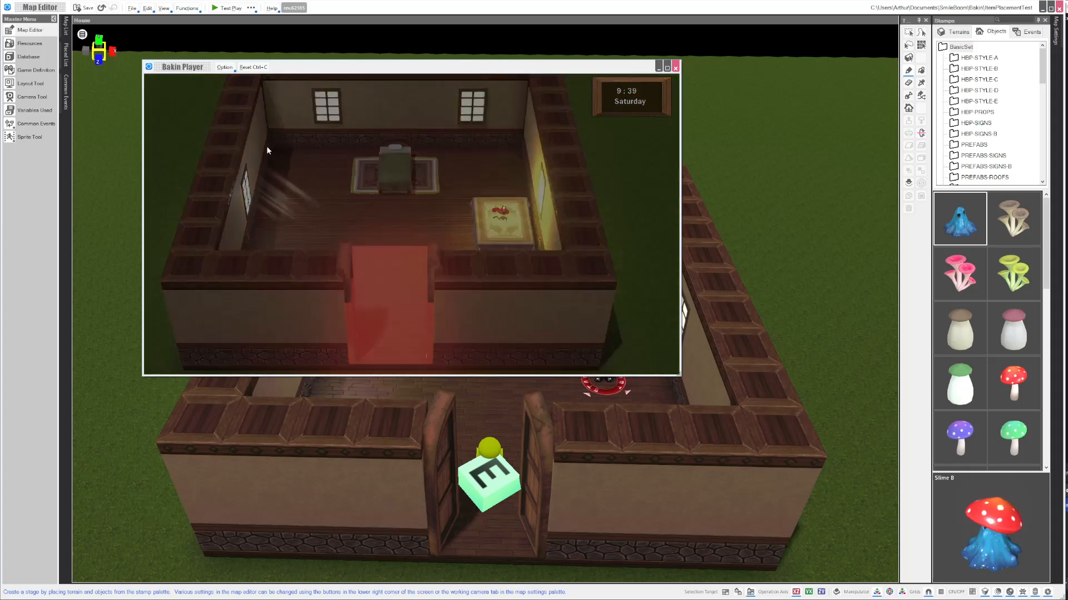
key(Left)
key(Left)
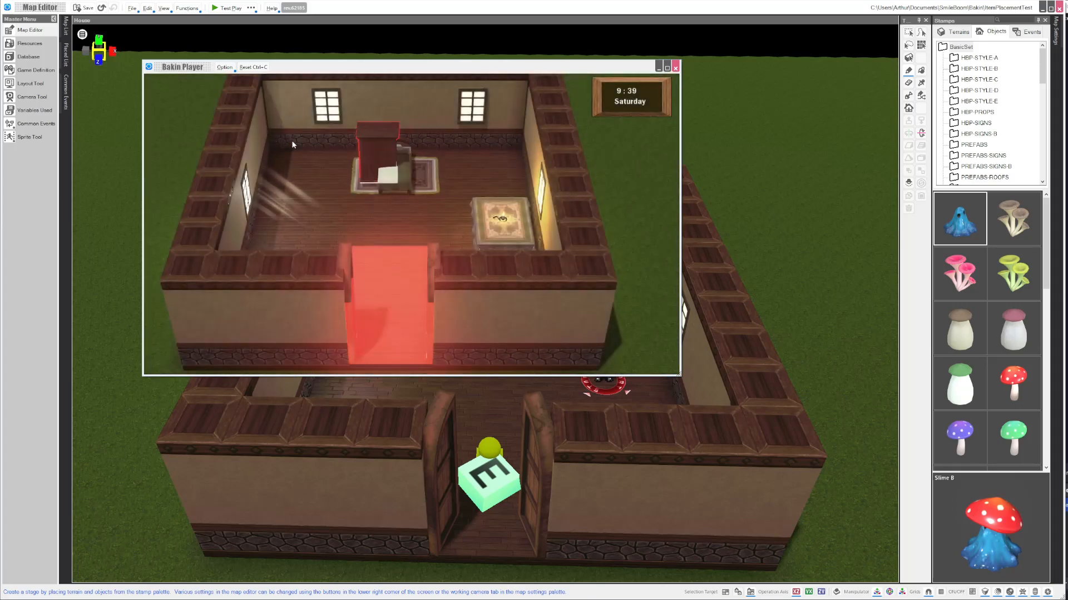
key(r)
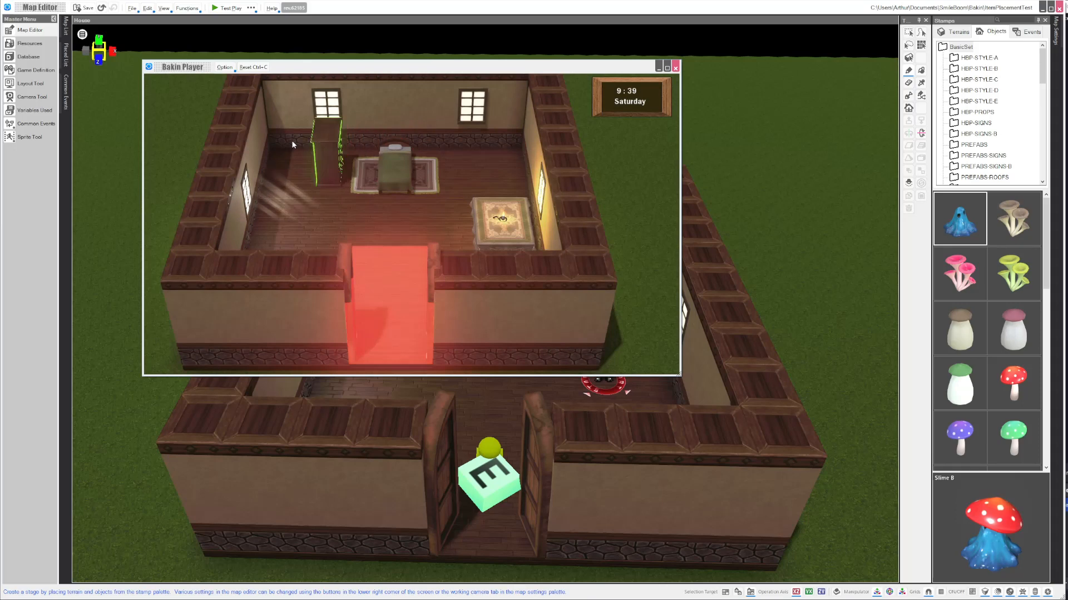
key(Left)
key(Escape)
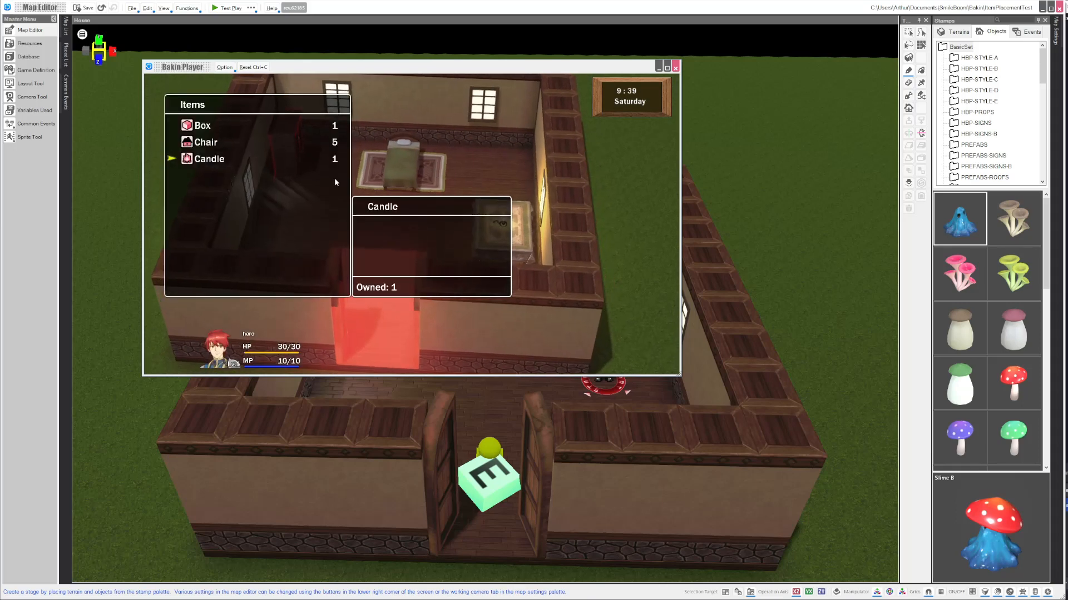
key(Escape)
Use Demolish to remove the bed, the rug and the wardrobe from the room.
key(Up)
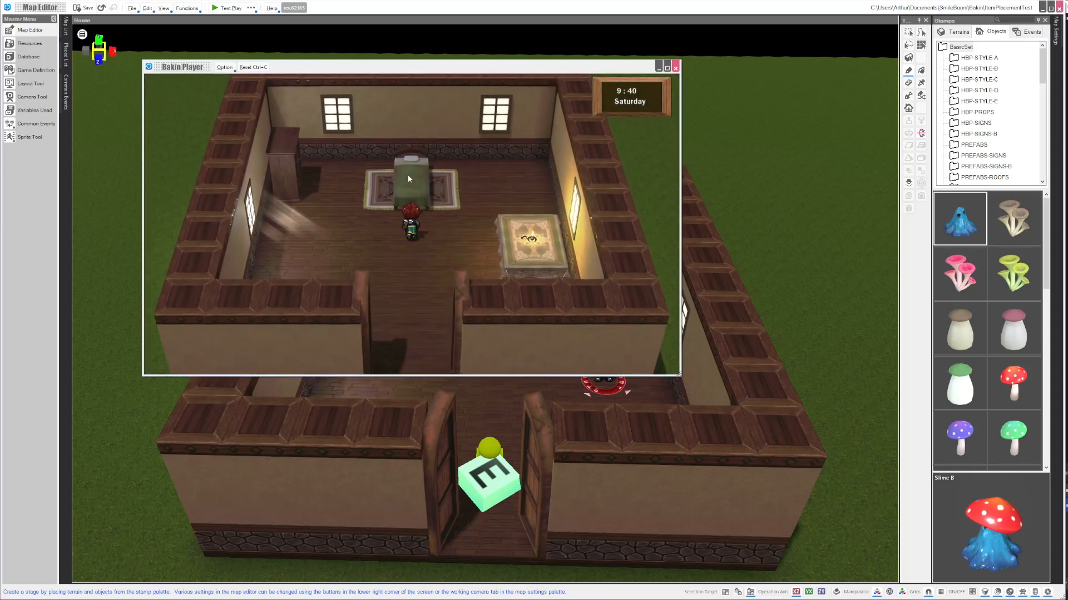
middle_drag(408, 178, 84, 223)
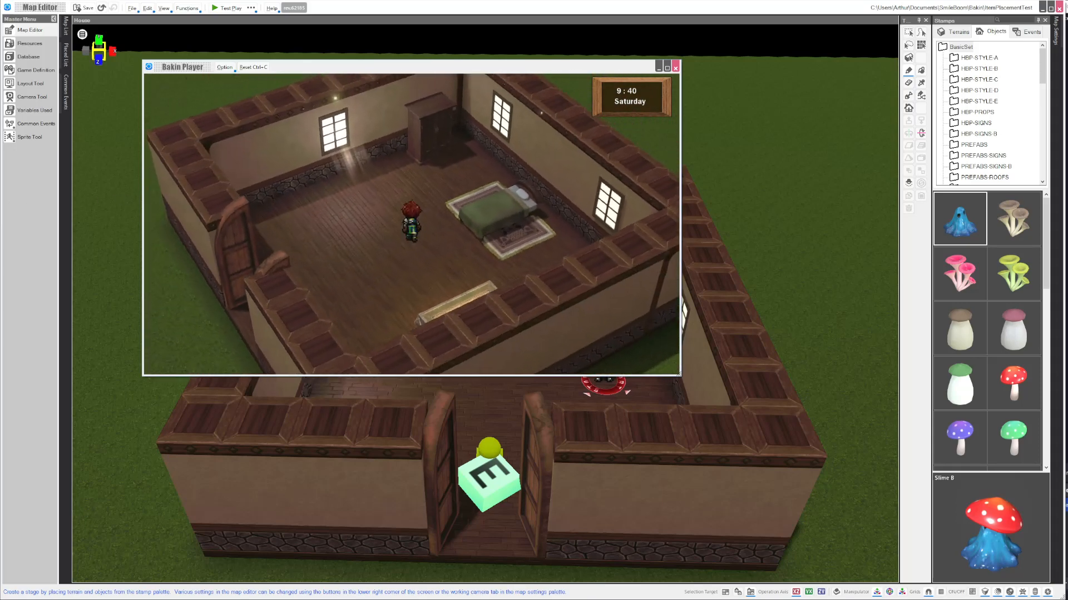
key(Escape)
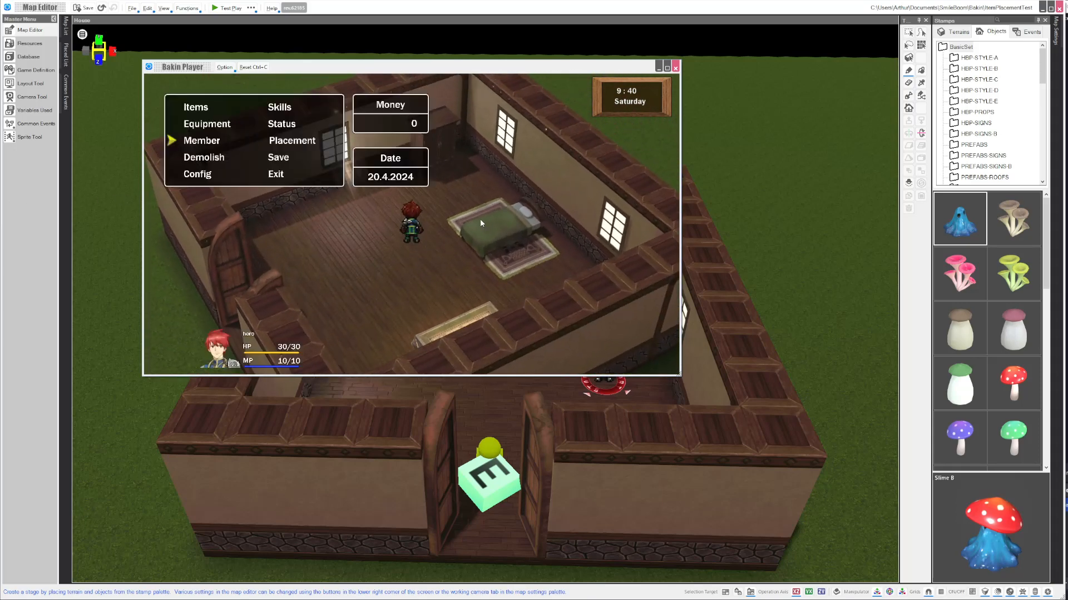
key(Return)
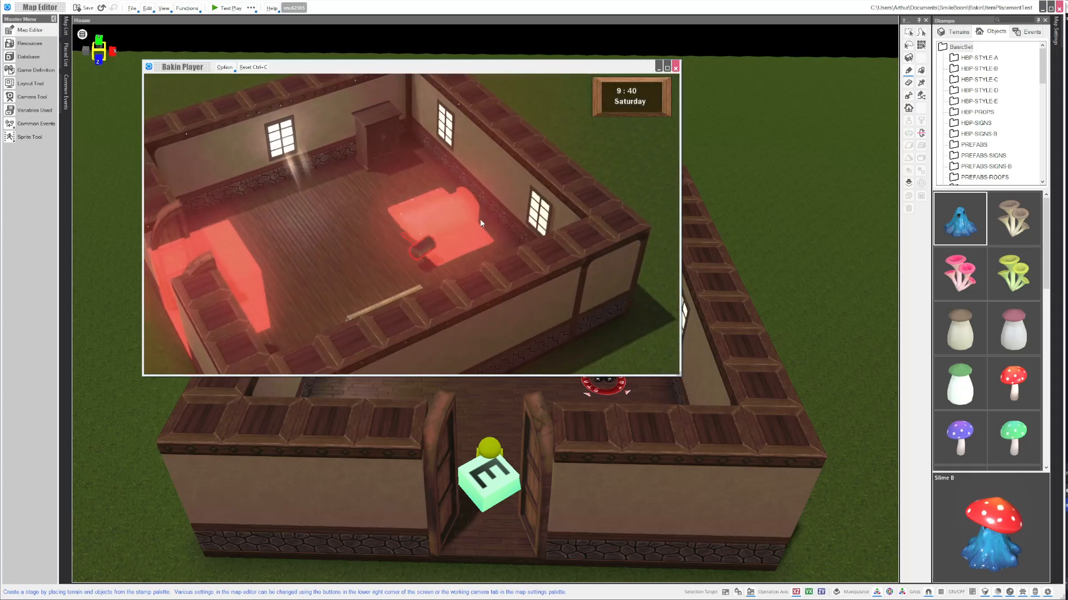
key(d)
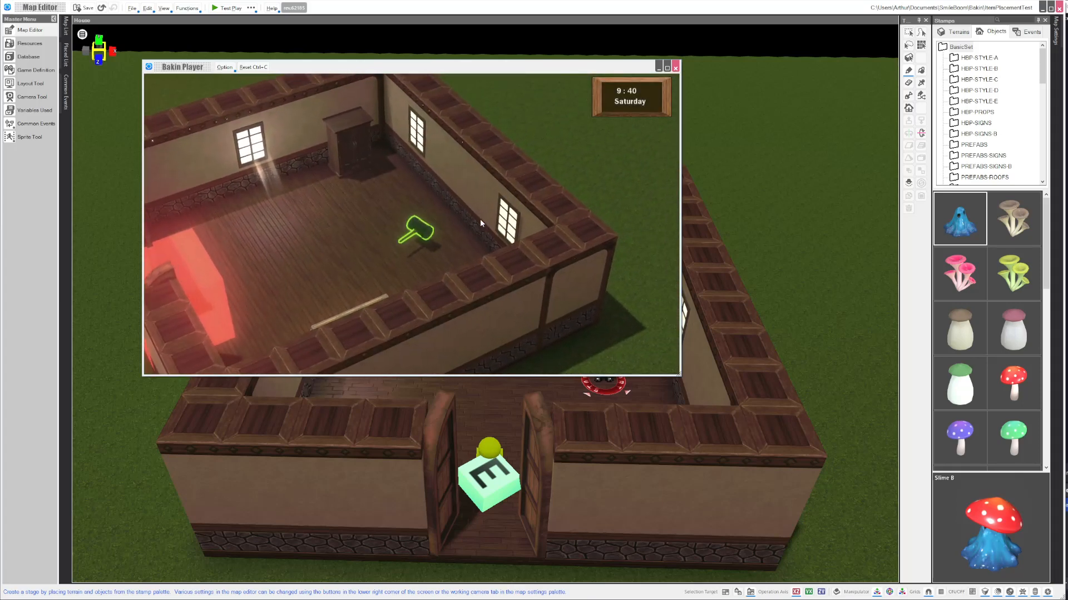
key(w)
middle_drag(481, 223, 629, 225)
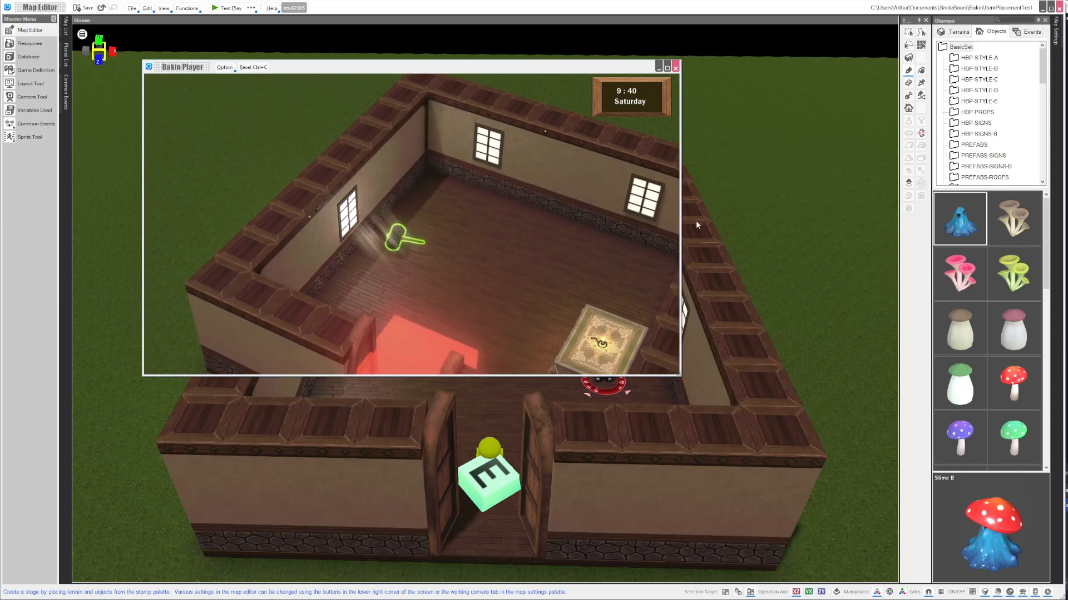
Leave demolish mode, view the room with the remaining desk from several angles and end the test play.
middle_drag(567, 226, 758, 226)
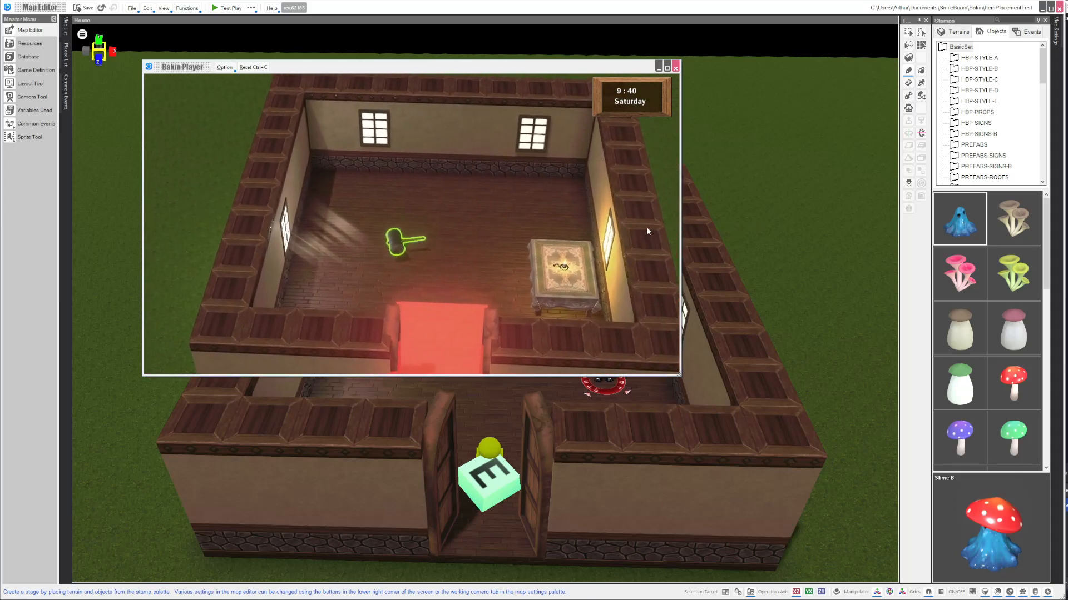
key(Escape)
key(w)
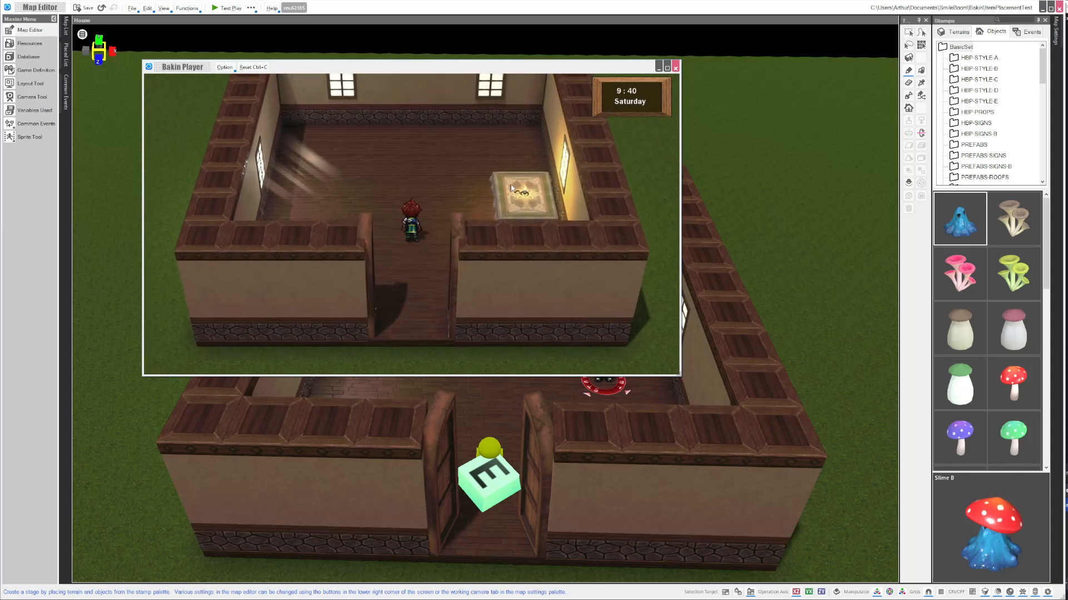
middle_drag(469, 217, 228, 219)
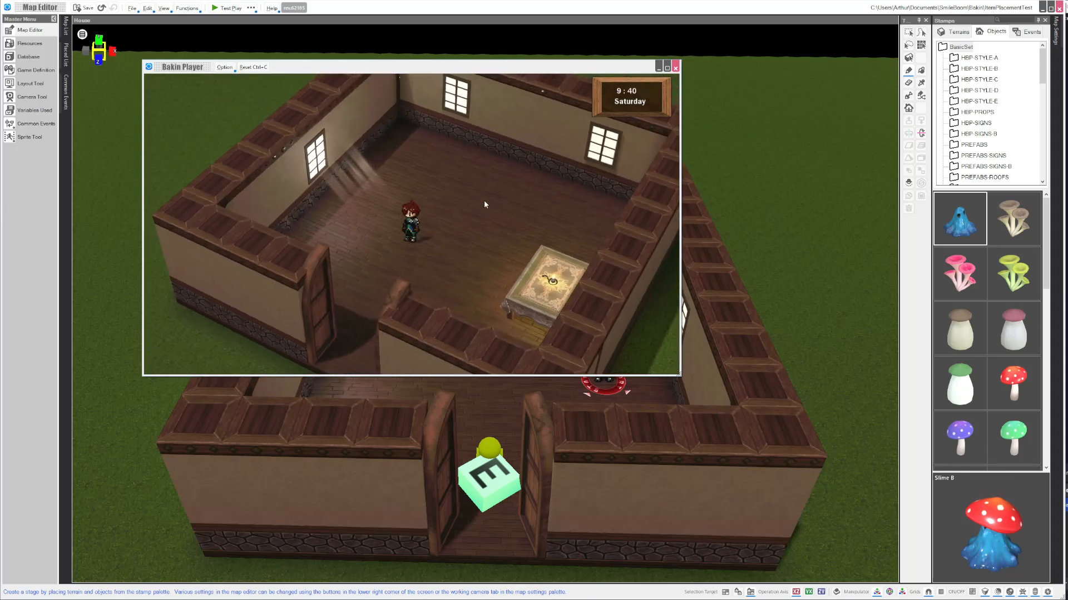
middle_drag(484, 205, 557, 172)
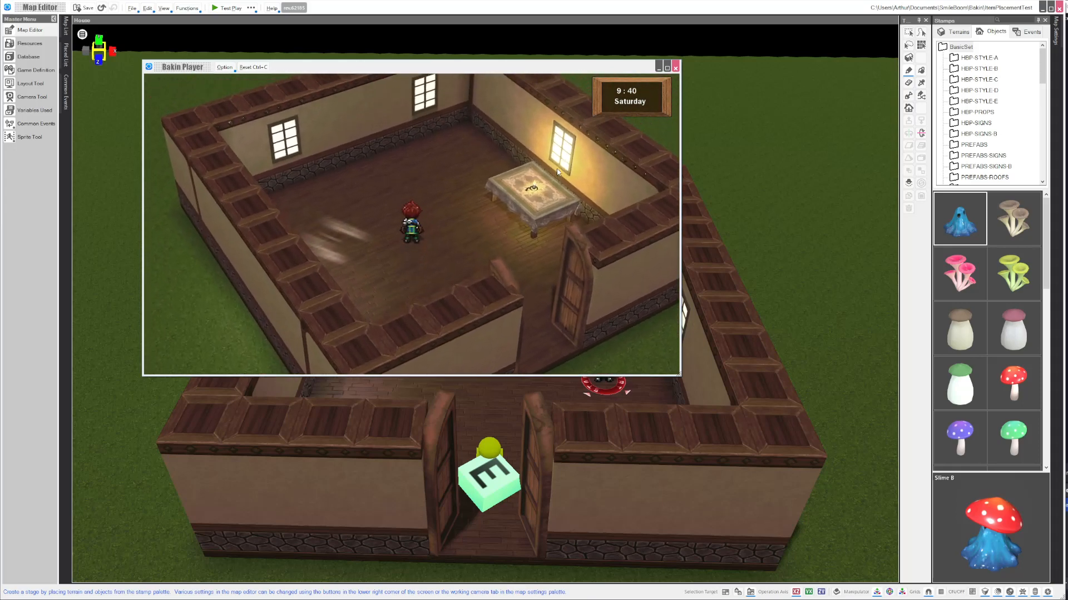
middle_drag(409, 182, 383, 158)
key(d)
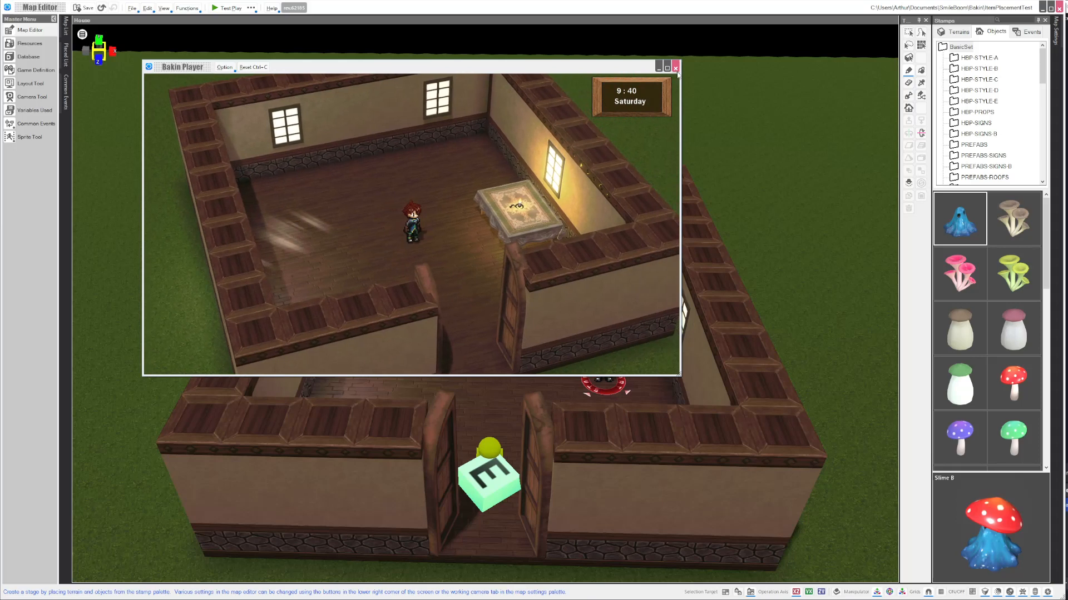
click(675, 68)
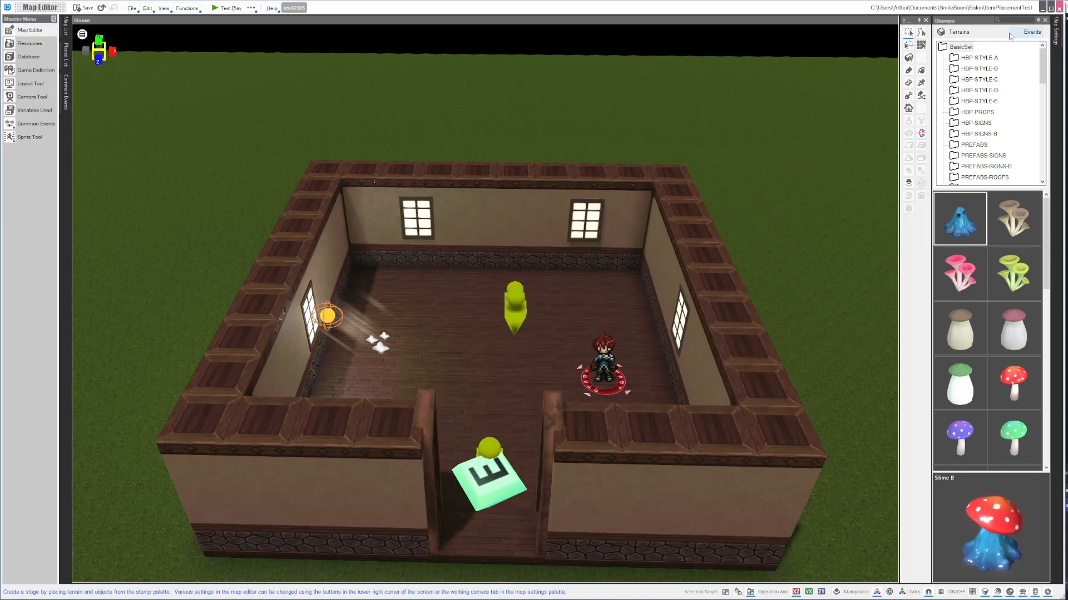
click(1030, 32)
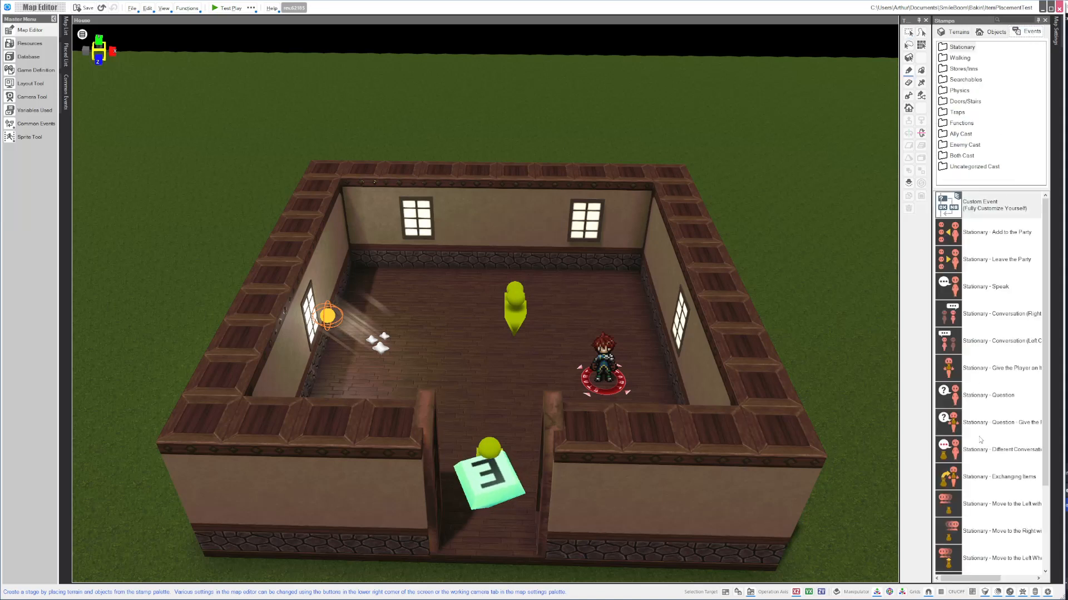
click(983, 287)
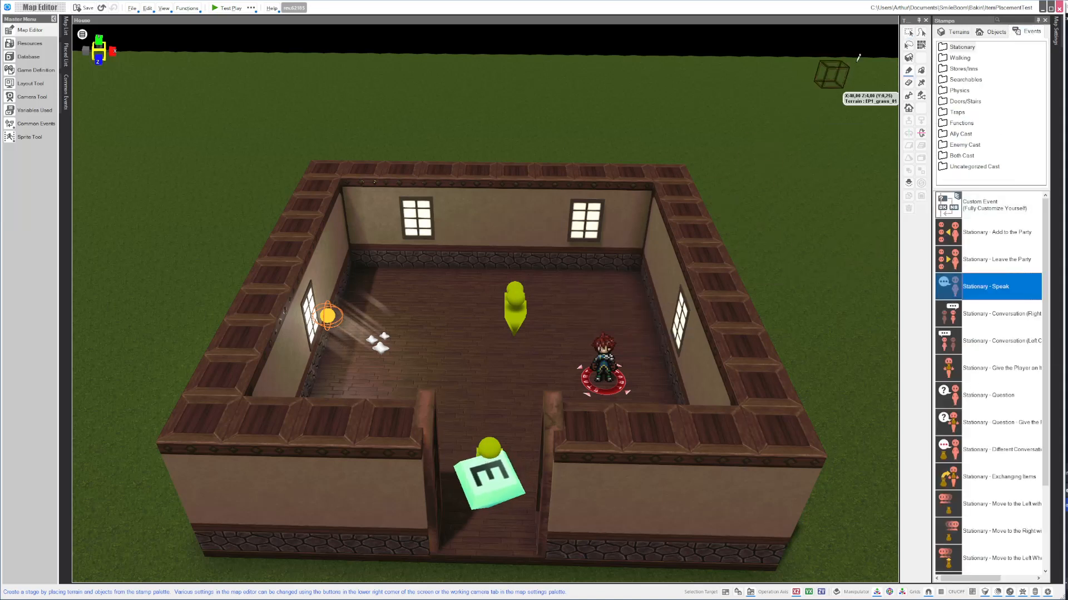
click(912, 36)
right_drag(545, 329, 540, 375)
click(415, 227)
right_drag(432, 329, 433, 303)
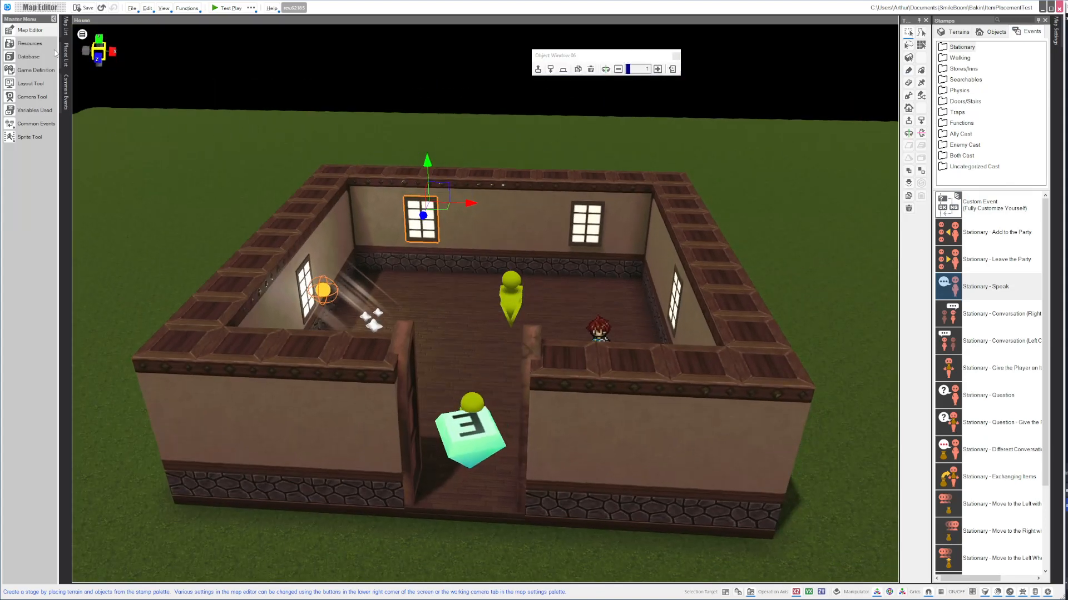
Show the common events list and look through the events in the PlacementSystem folder.
click(67, 80)
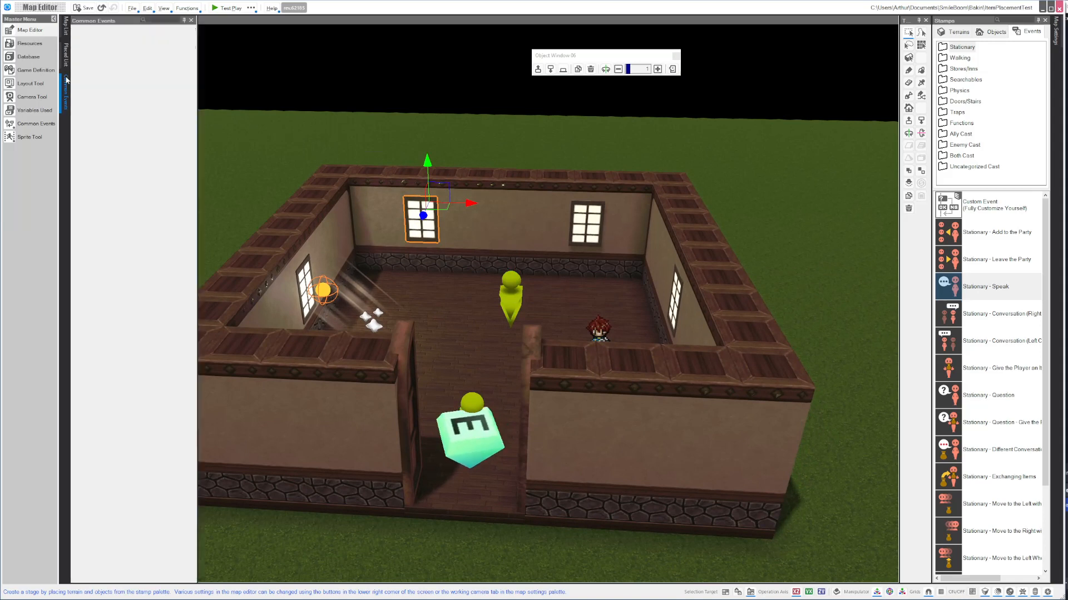
click(124, 78)
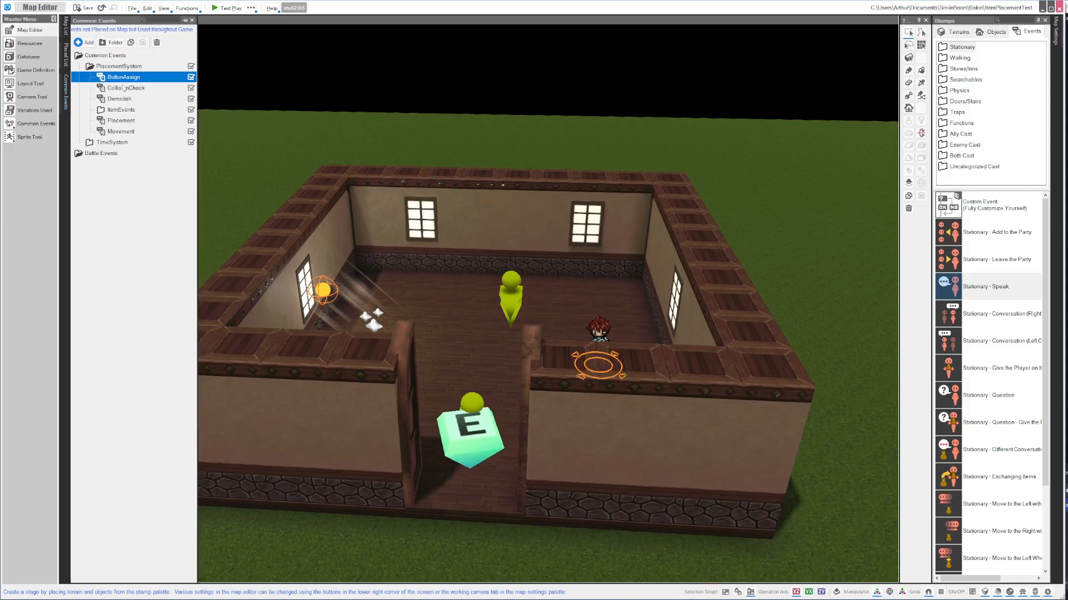
click(185, 20)
middle_drag(503, 176, 543, 192)
click(65, 94)
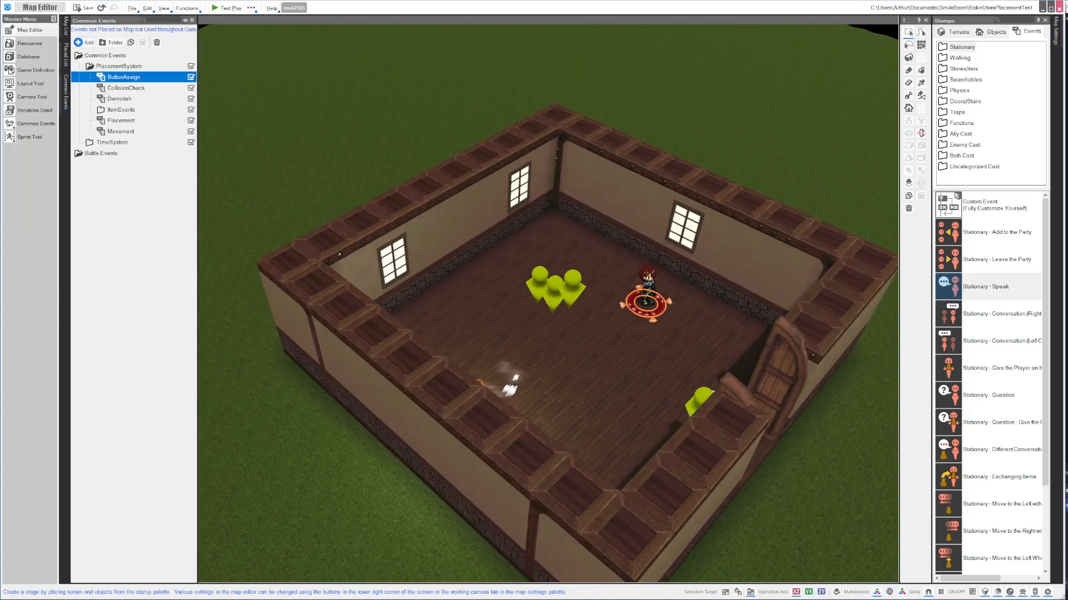
click(128, 88)
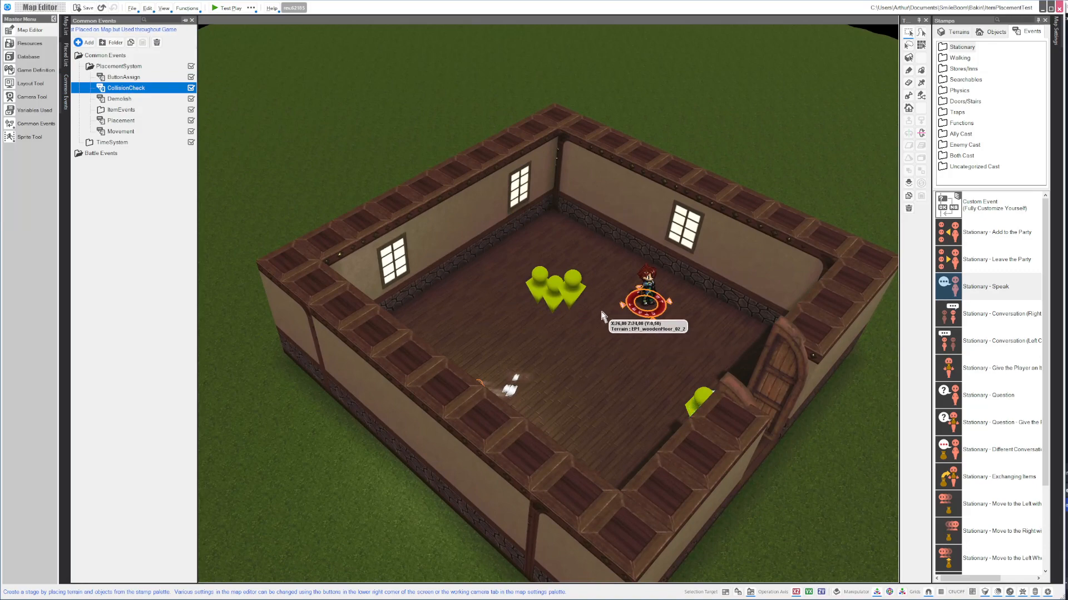
Open the ButtonAssign common event from the PlacementSystem folder for viewing in the event editor.
middle_drag(694, 273, 567, 242)
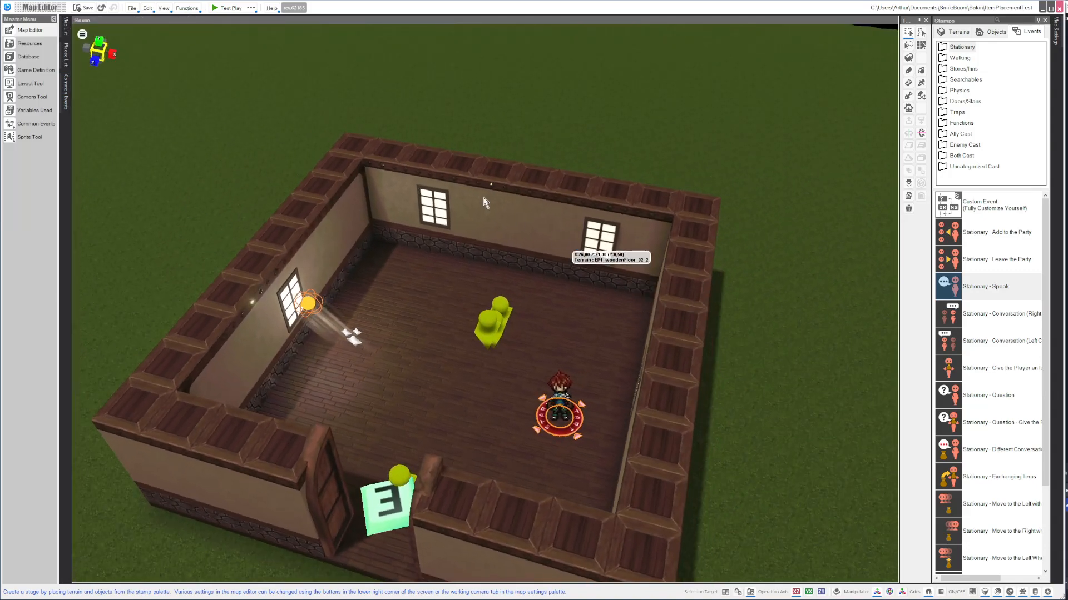
click(65, 91)
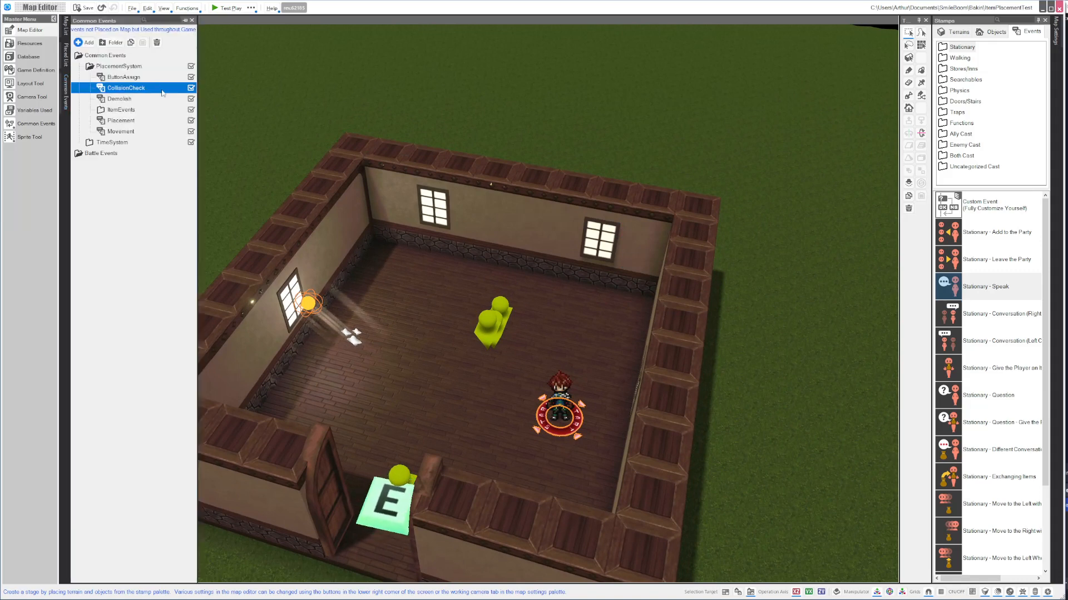
click(122, 81)
double_click(91, 70)
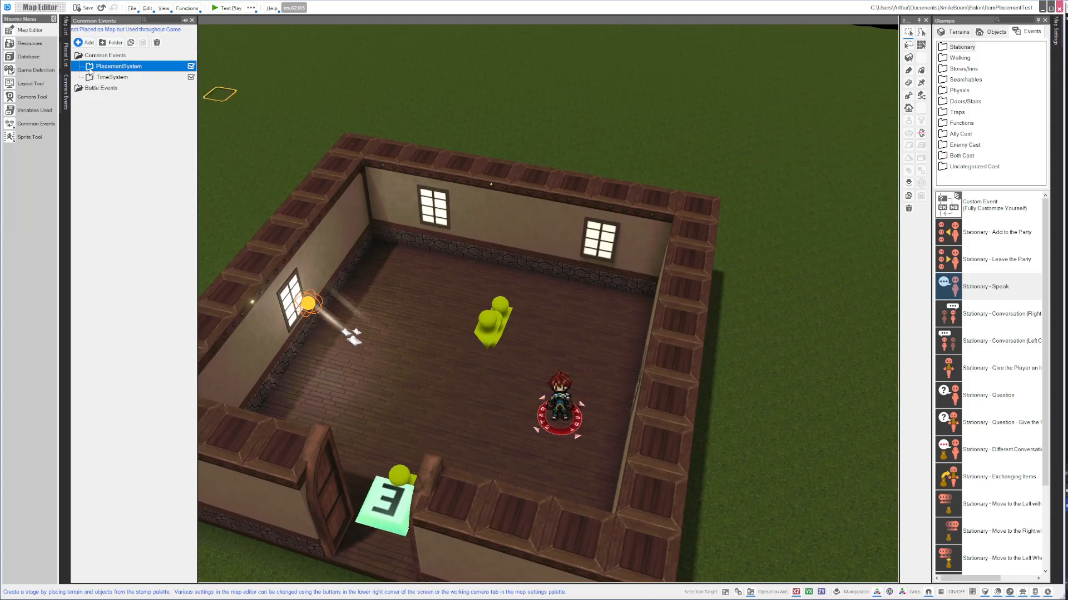
double_click(91, 70)
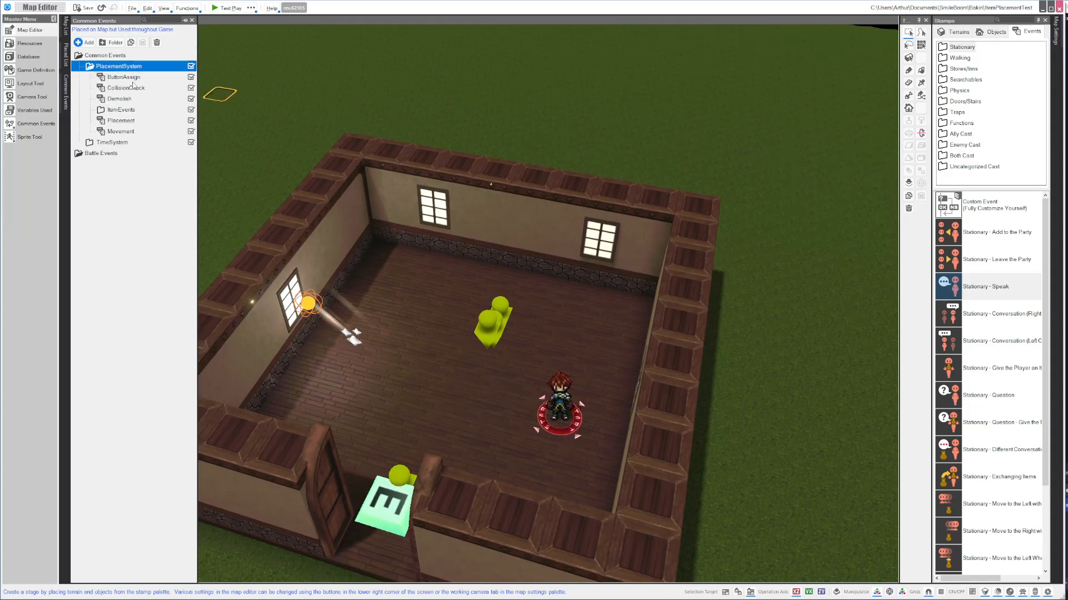
click(129, 82)
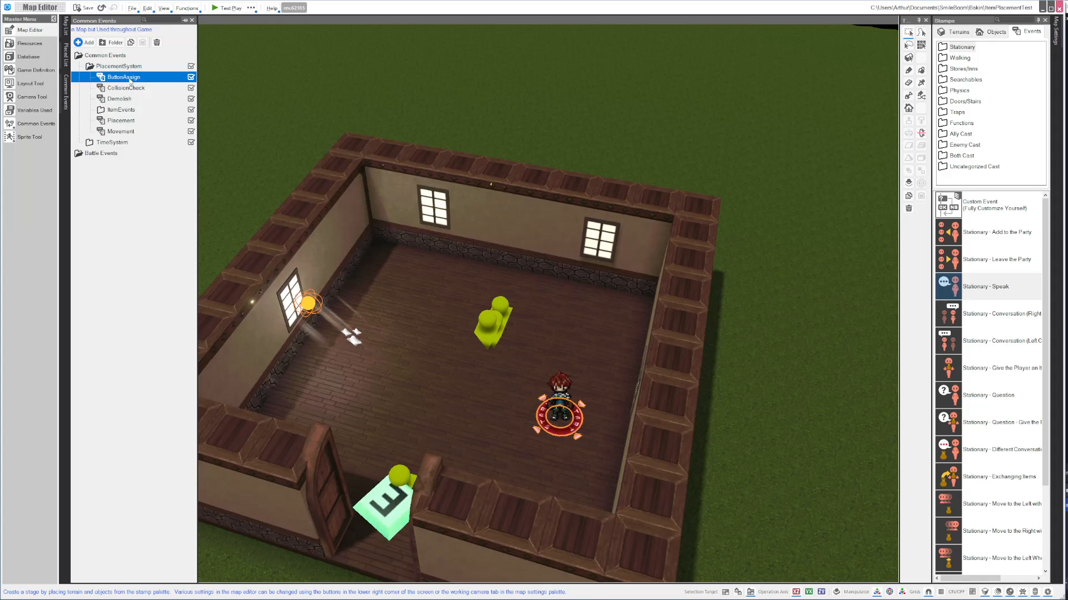
double_click(128, 78)
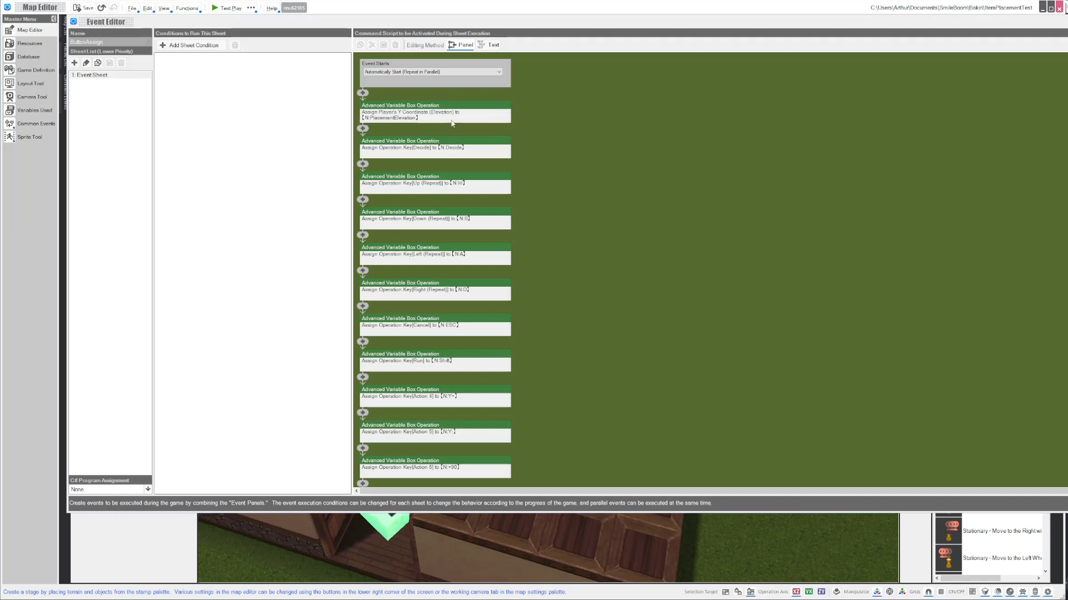
Review ButtonAssign's command script and inspect the operation assigning the player's Y coordinate to PlacementElevation.
scroll(448, 120, down, 2)
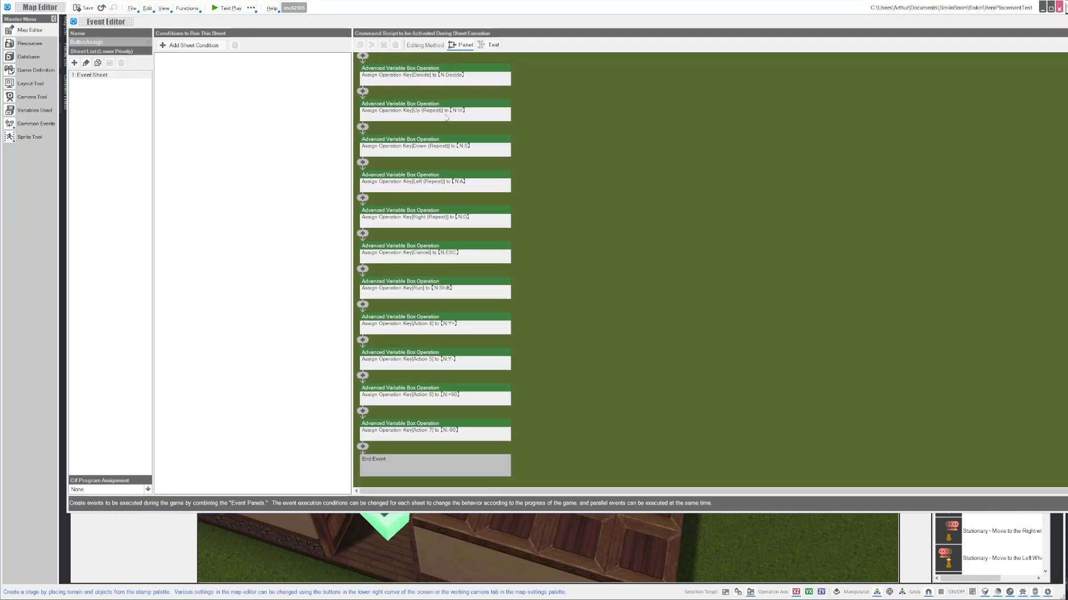
scroll(446, 117, up, 3)
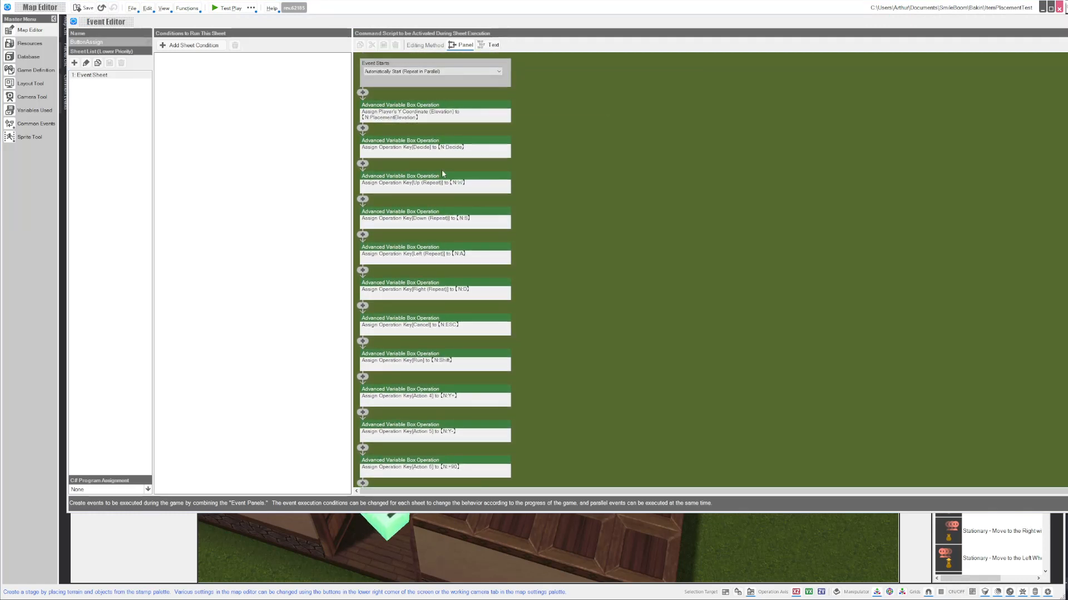
scroll(455, 230, down, 2)
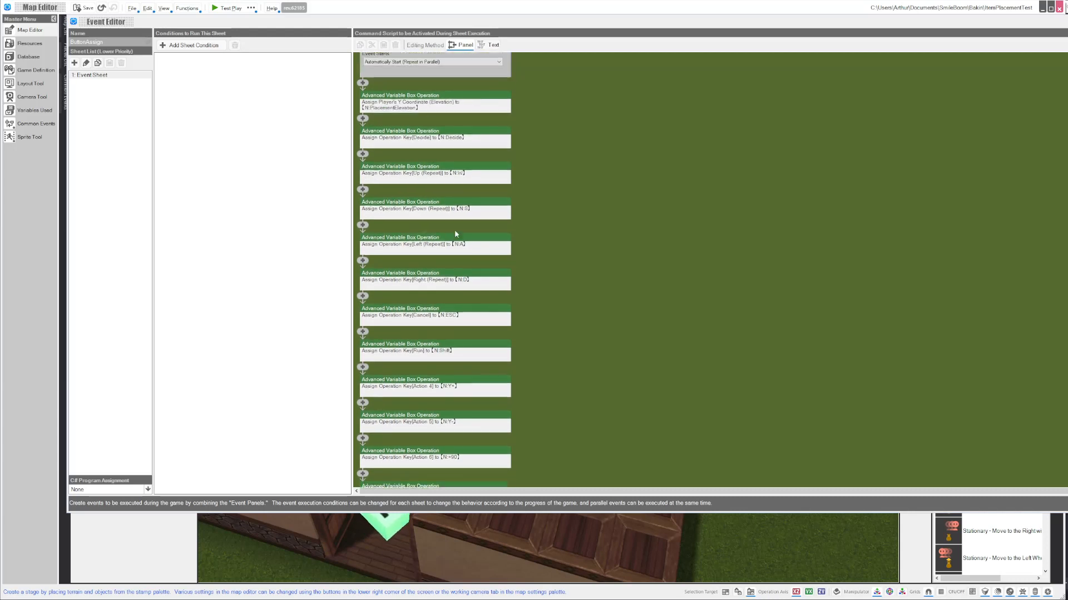
scroll(455, 229, up, 2)
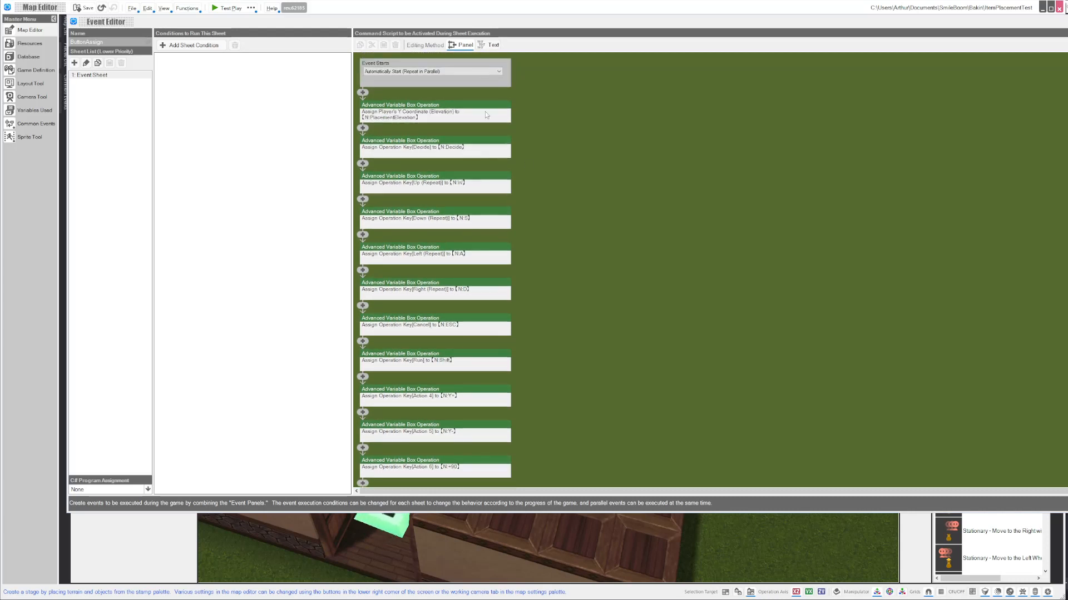
click(434, 108)
click(515, 132)
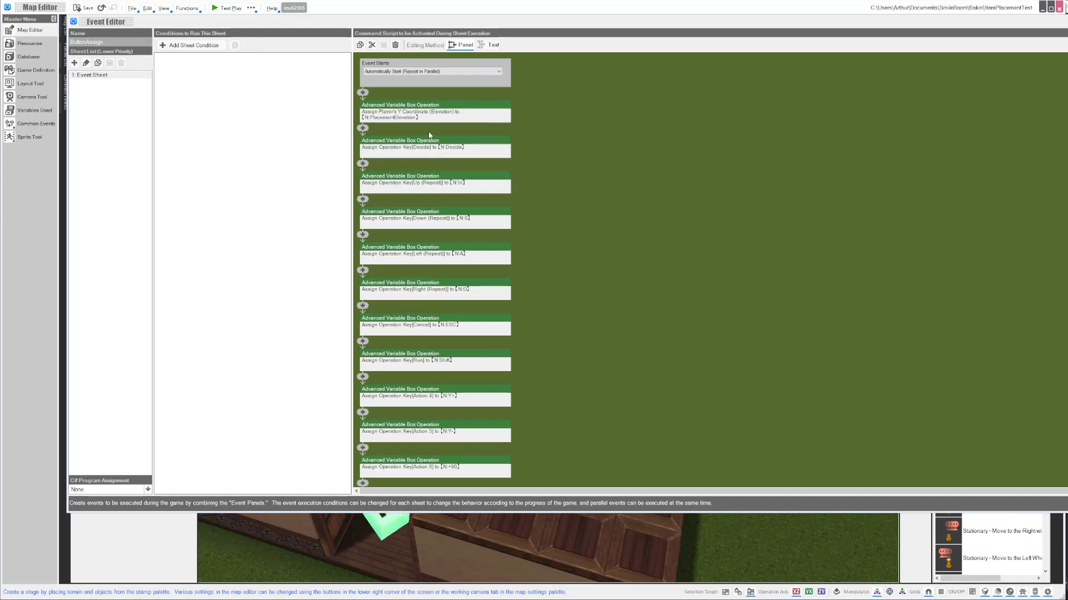
click(435, 111)
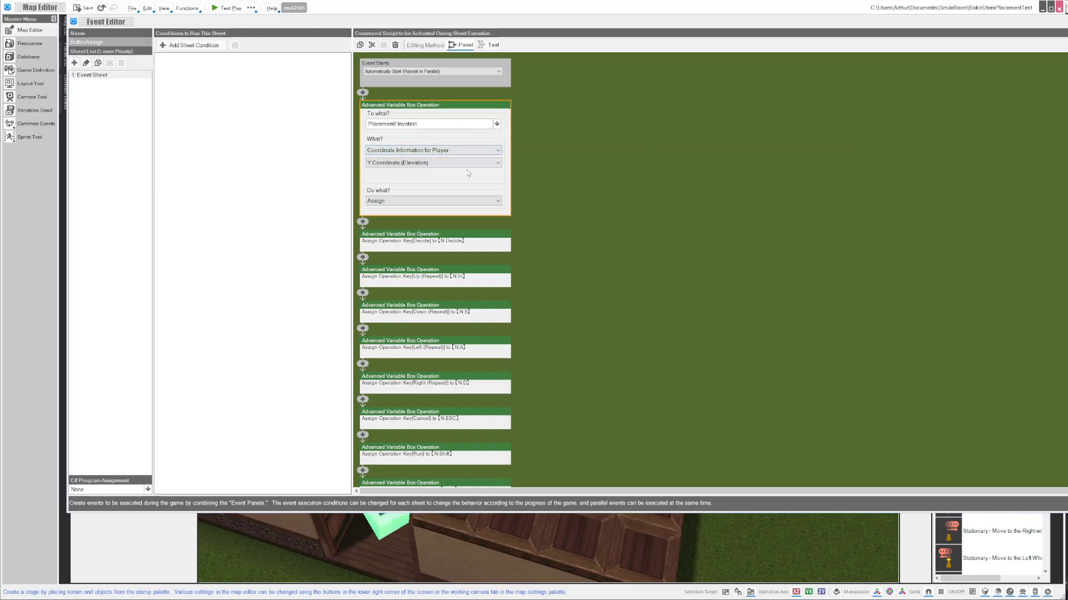
click(586, 165)
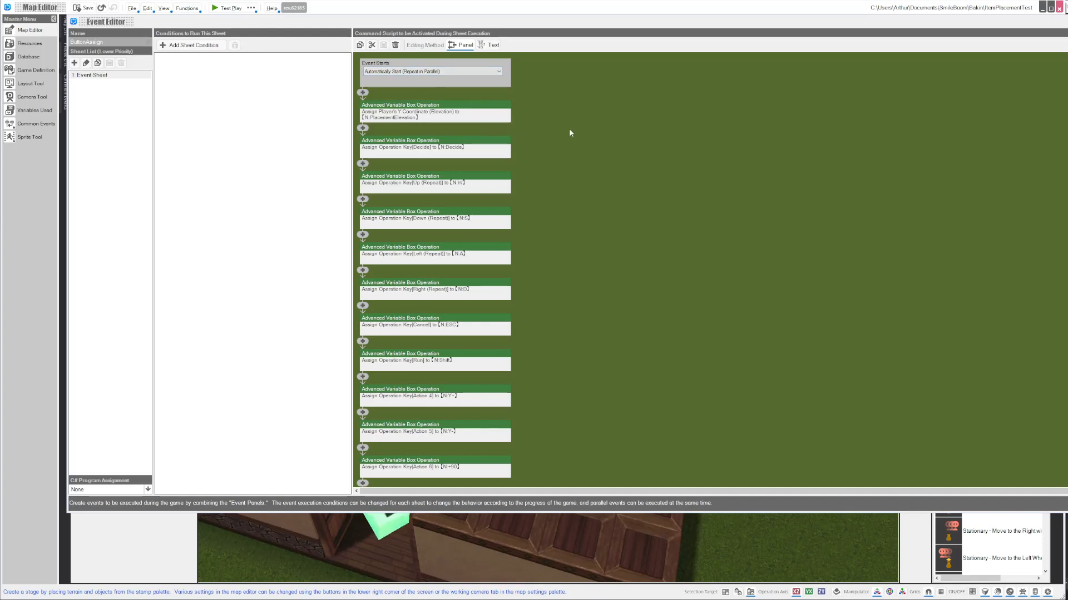
Inspect the settings of the operation that assigns the Left (Repeat) key to variable A.
scroll(558, 136, down, 5)
scroll(561, 140, up, 5)
click(436, 249)
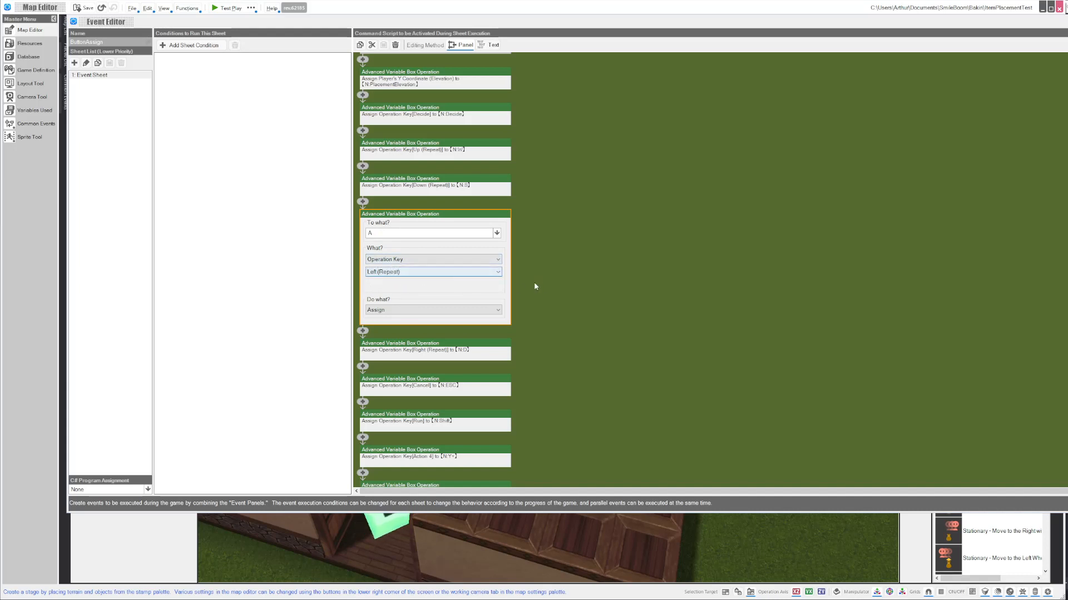
click(568, 278)
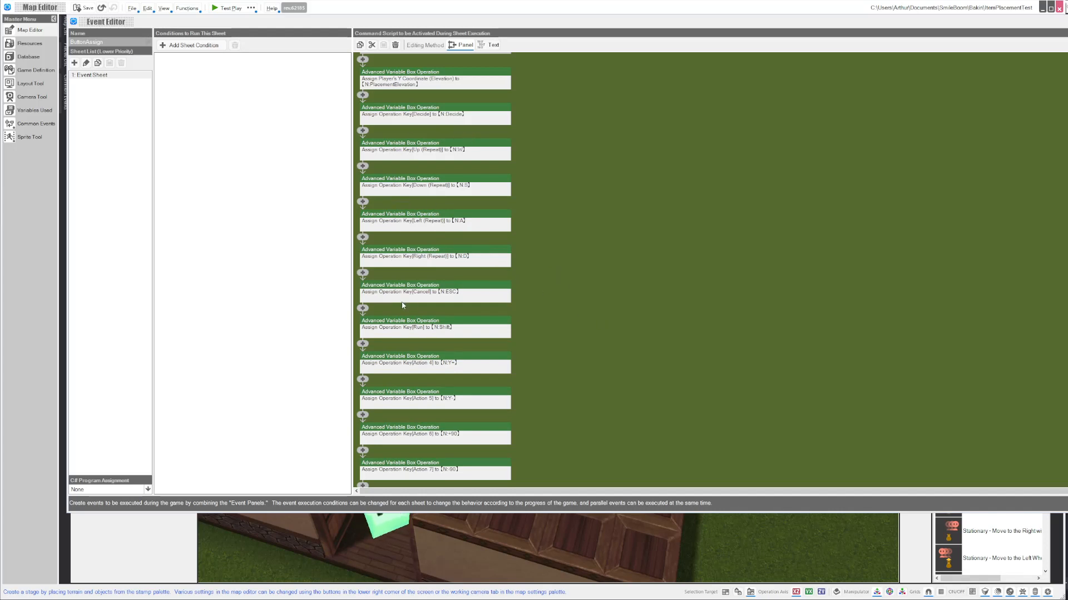
Inspect the settings of the operation that assigns the Action 4 key to variable Y+.
scroll(445, 303, down, 2)
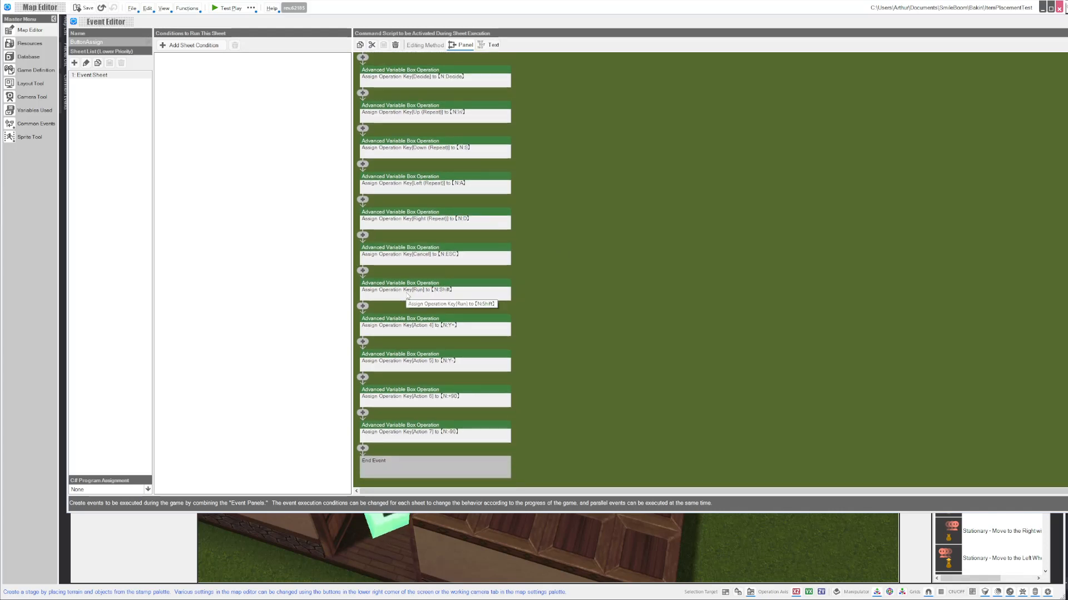
scroll(406, 297, down, 1)
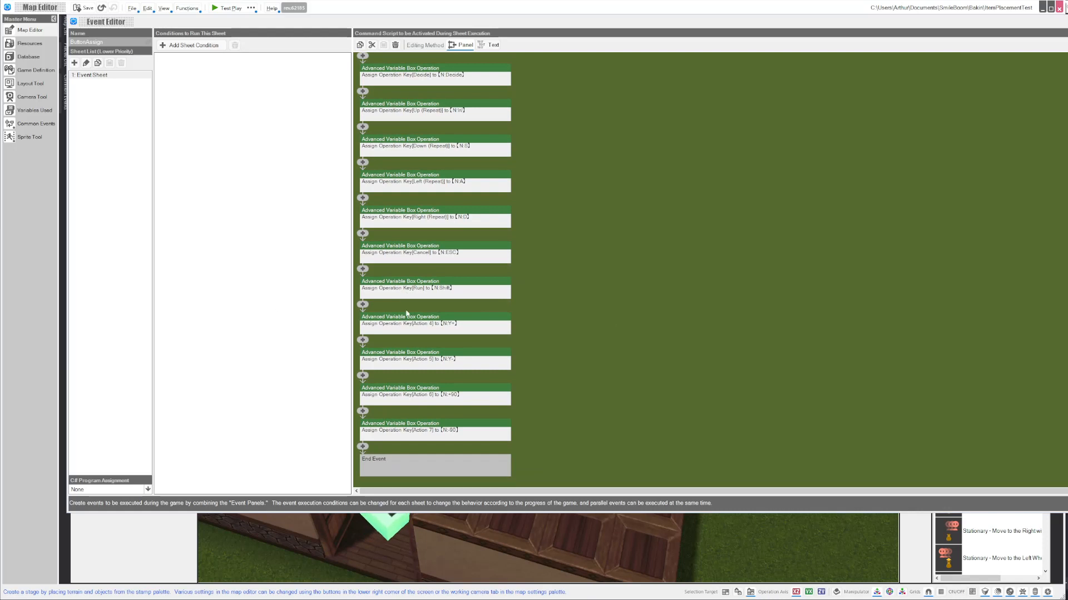
click(445, 327)
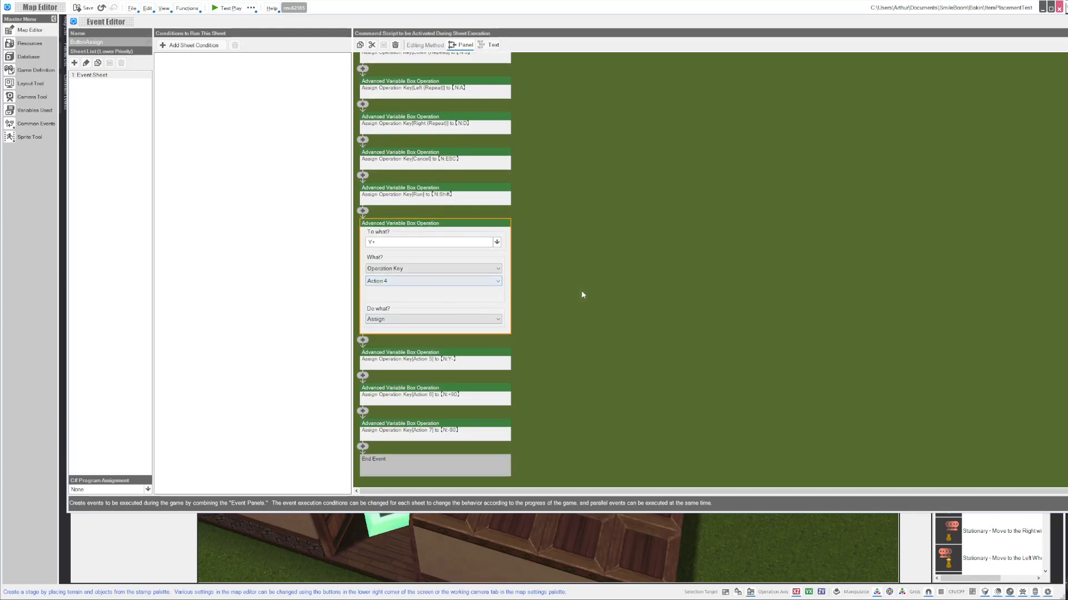
click(582, 290)
click(470, 332)
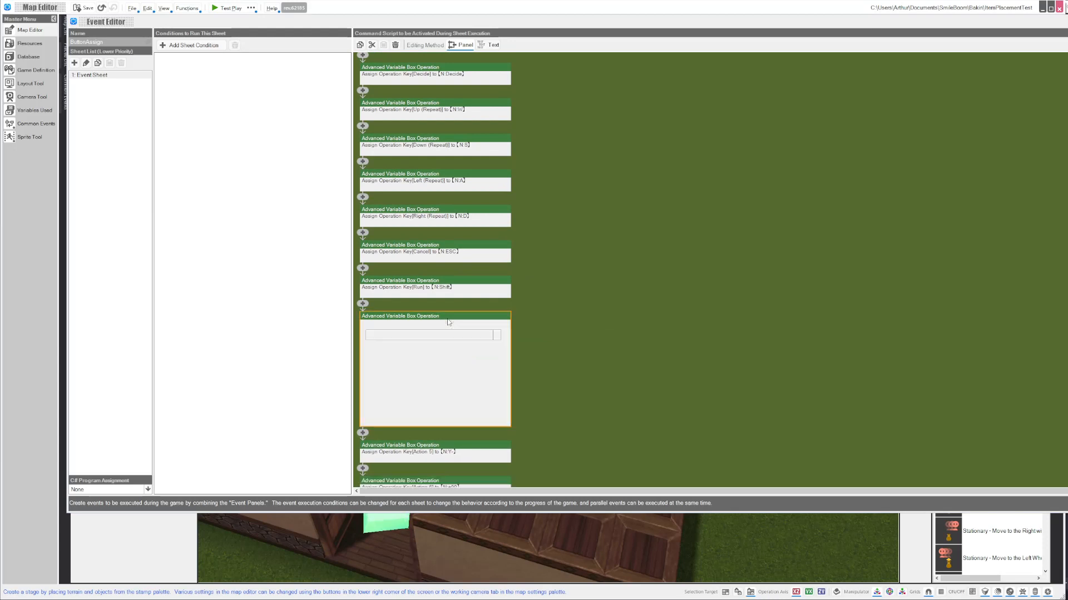
click(555, 331)
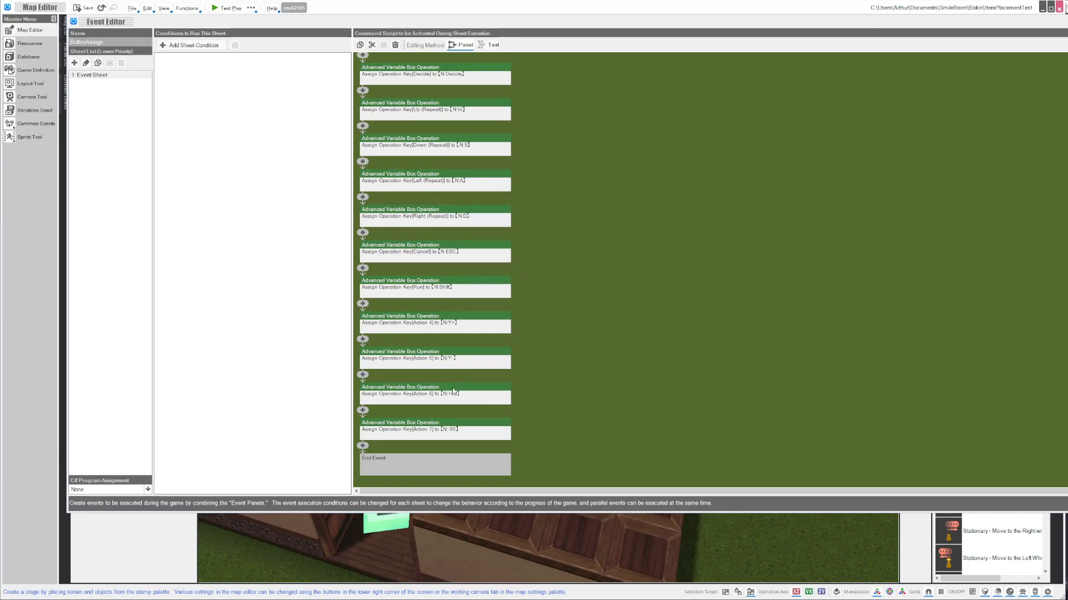
Check the Action 6 key assignment to variable +90 and recheck the Left (Repeat) assignment.
click(425, 394)
click(642, 312)
scroll(586, 224, up, 1)
click(400, 222)
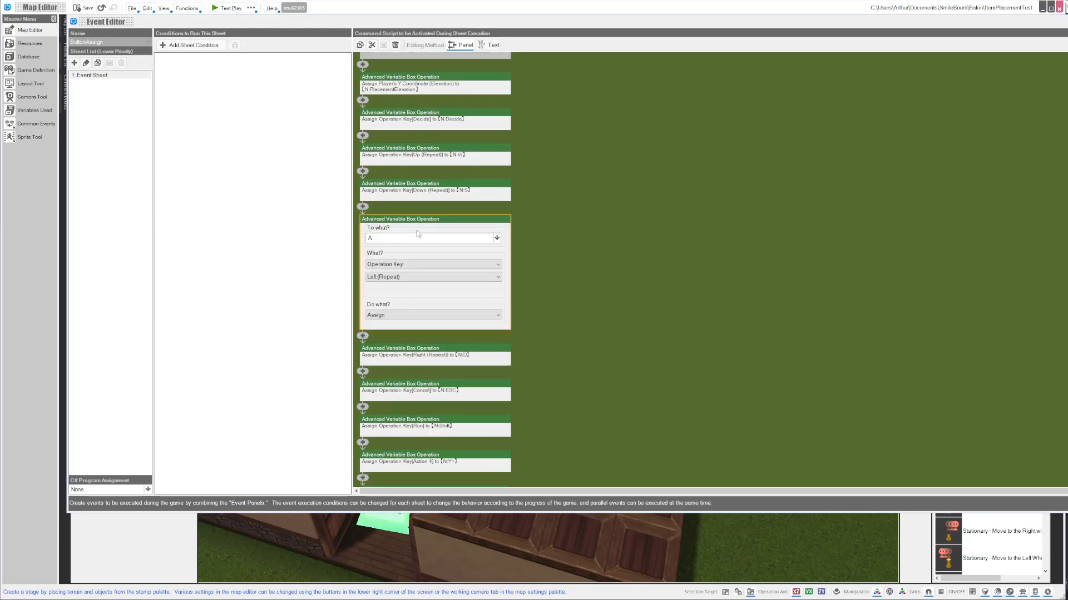
click(844, 344)
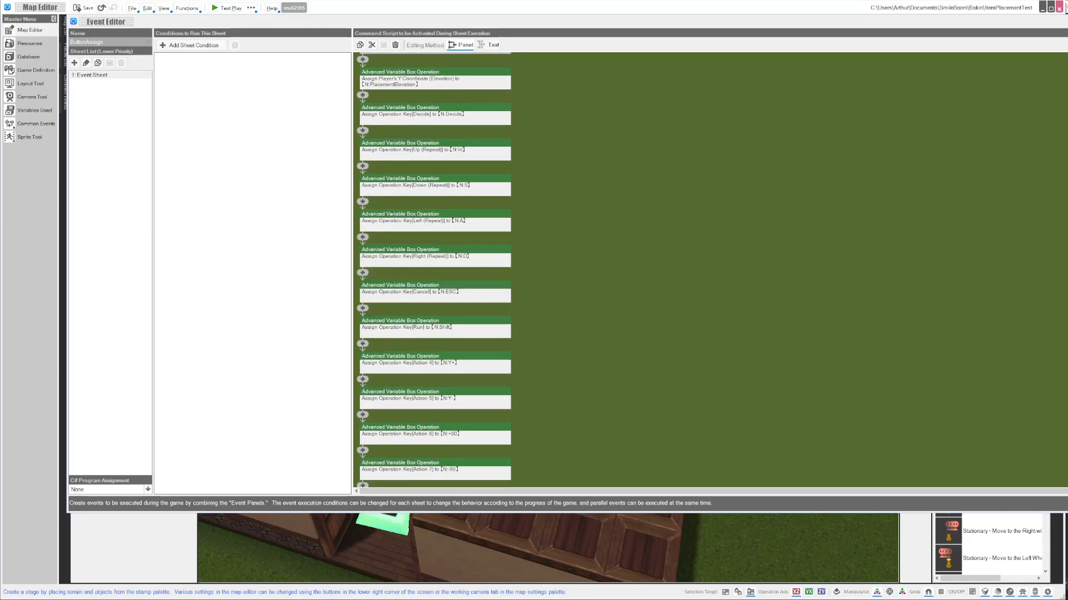
Close the ButtonAssign event, open the CollisionCheck common event and check the PlacementActive switch condition on its Tree sheet.
click(1067, 503)
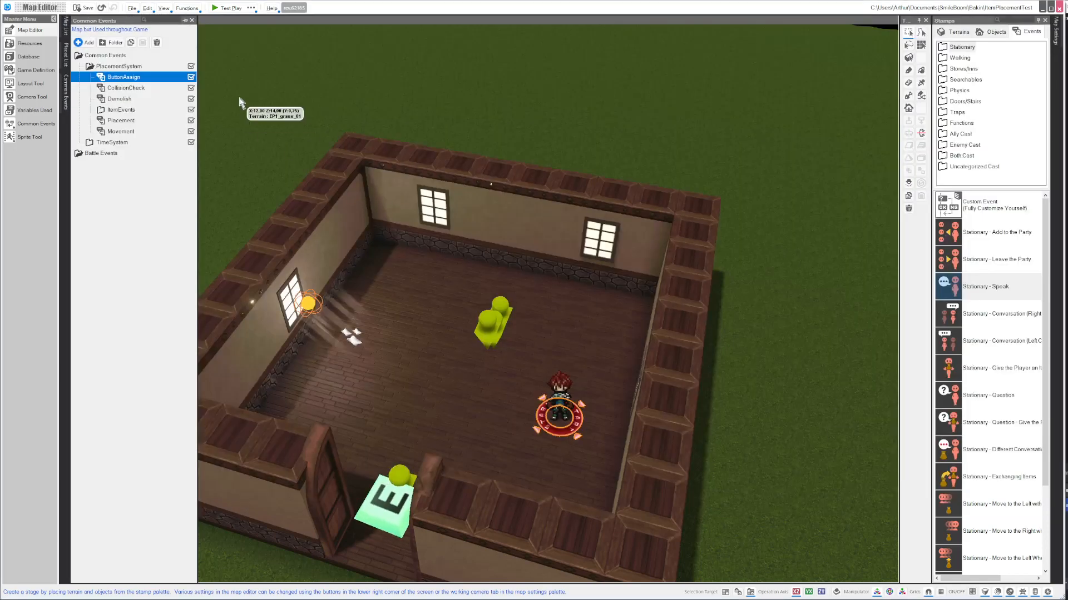
click(125, 89)
double_click(125, 89)
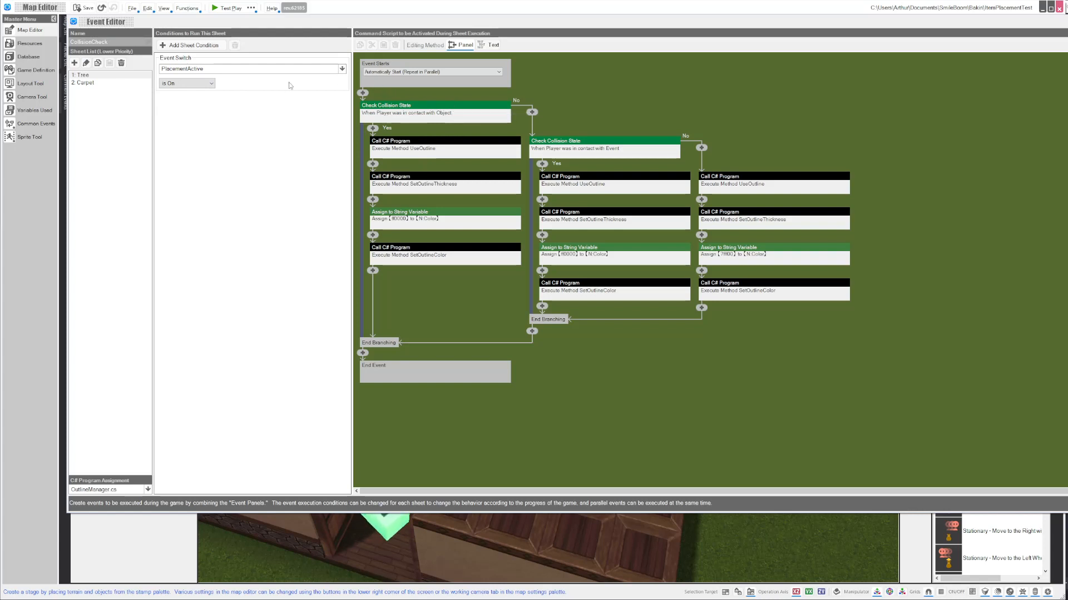
click(241, 62)
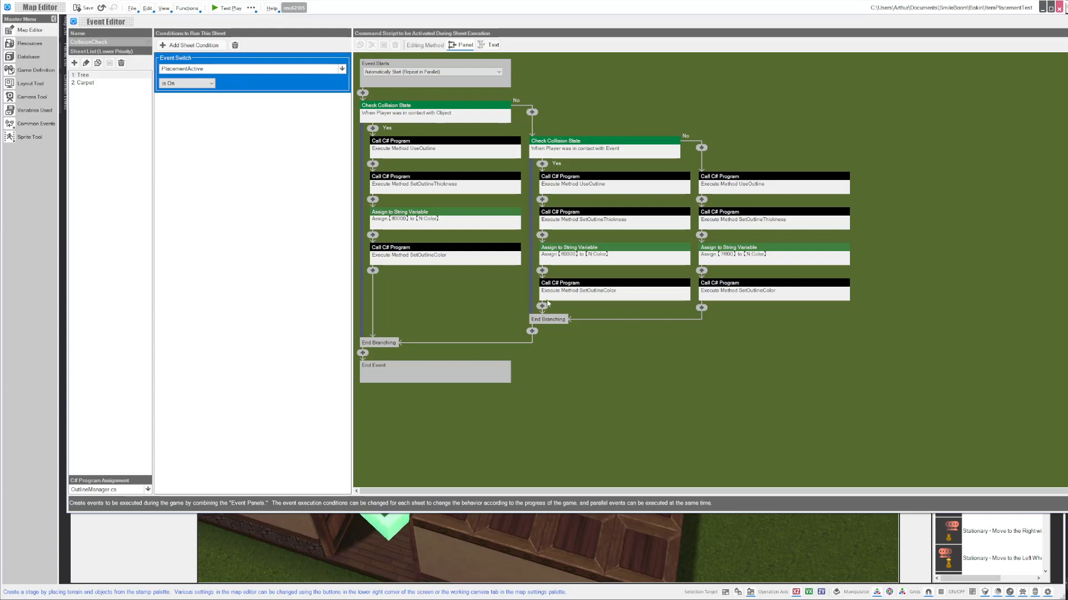
Inspect the settings of the two Check Collision State commands covering player contact with an object and with an event.
click(406, 110)
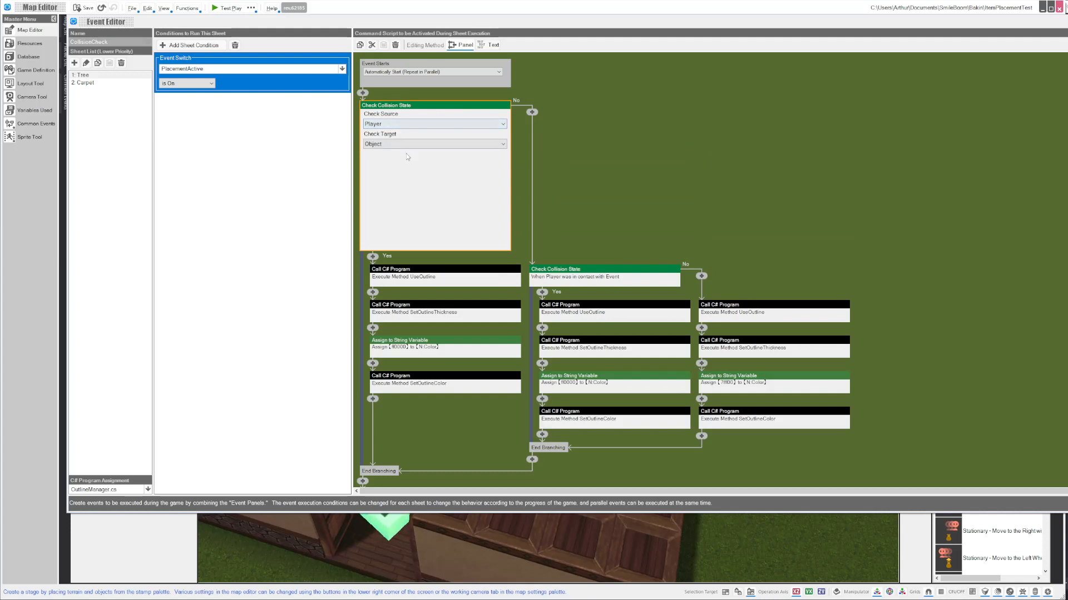
click(572, 276)
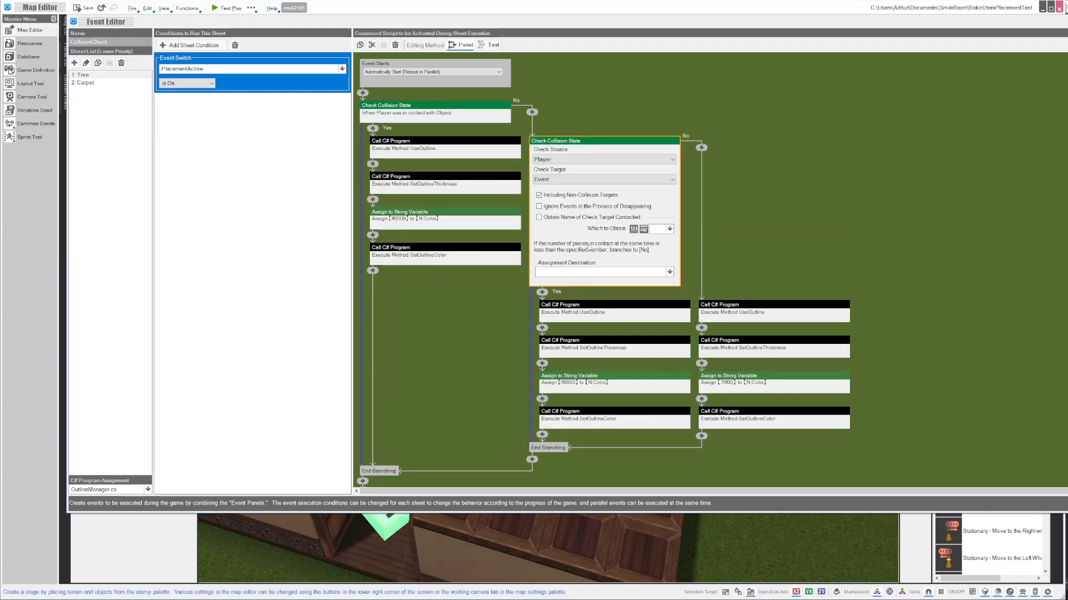
click(709, 92)
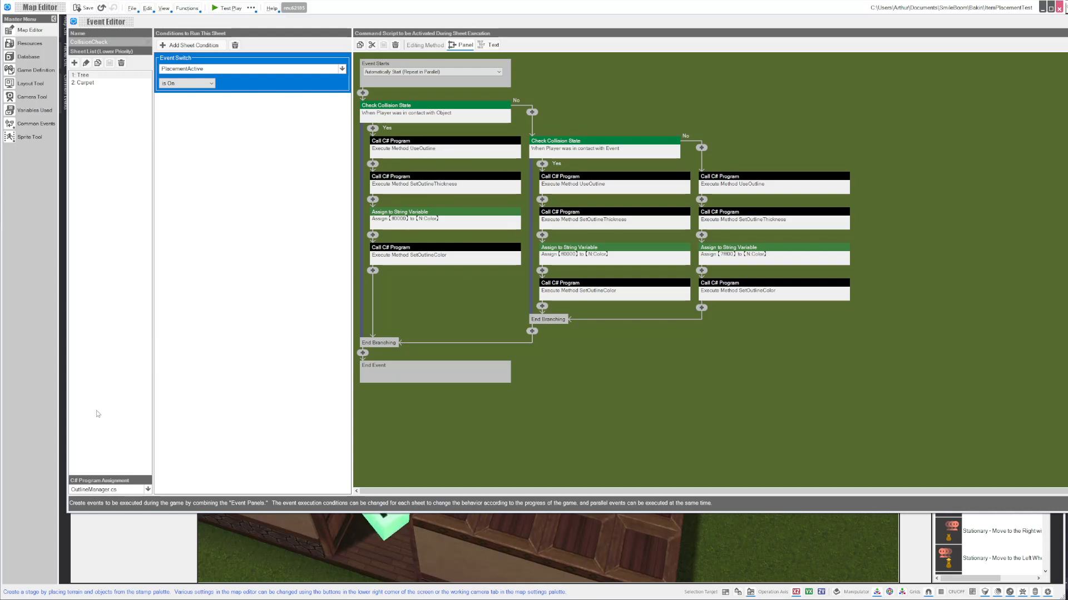
Inspect the parameters of the UseOutline and SetOutlineThickness program calls in the object-contact branch.
click(398, 142)
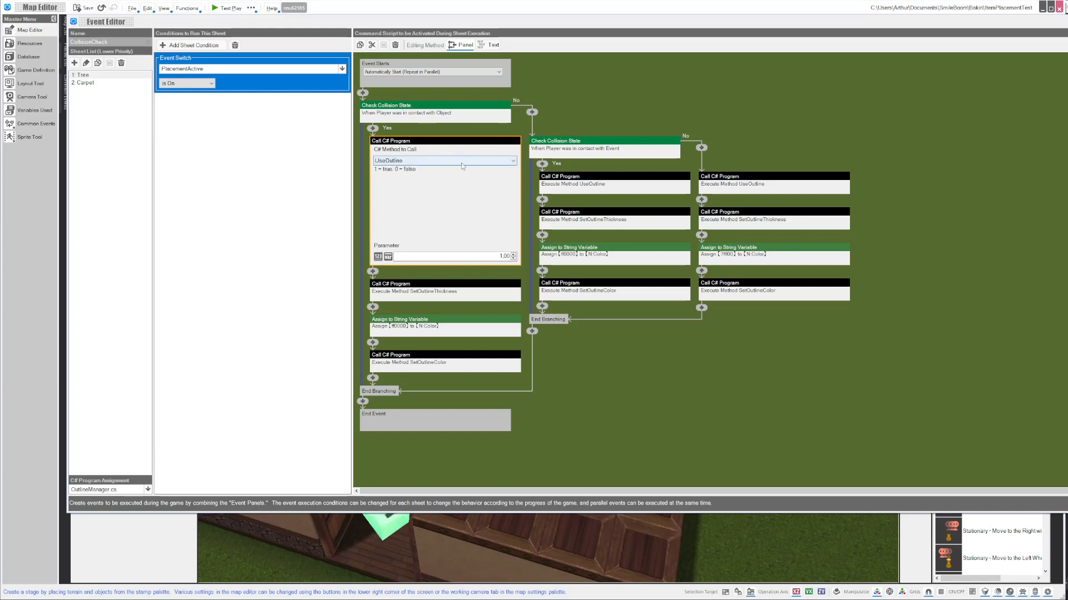
click(618, 383)
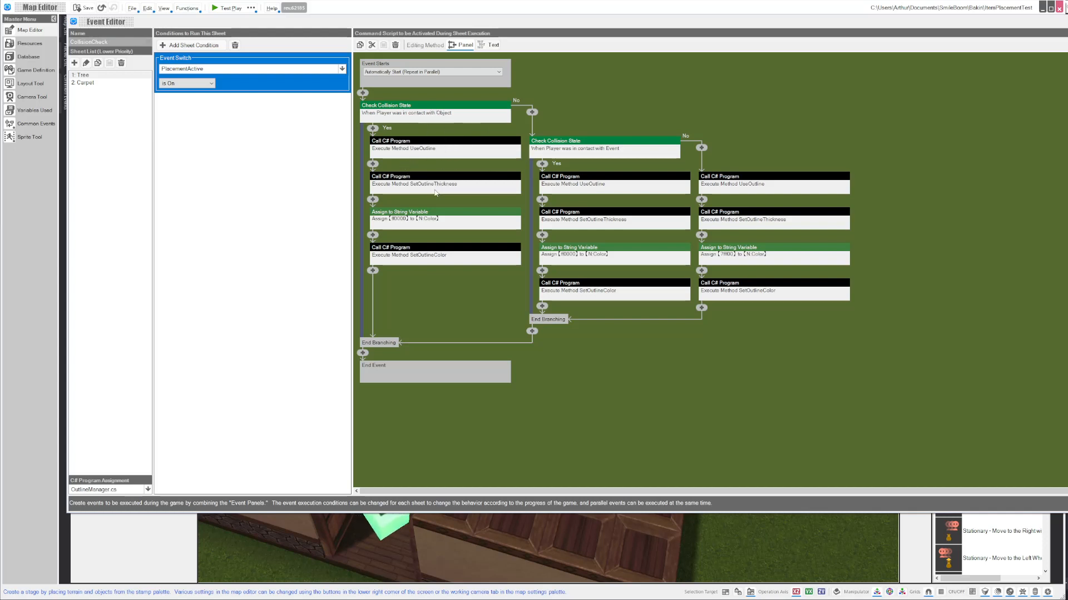
click(481, 181)
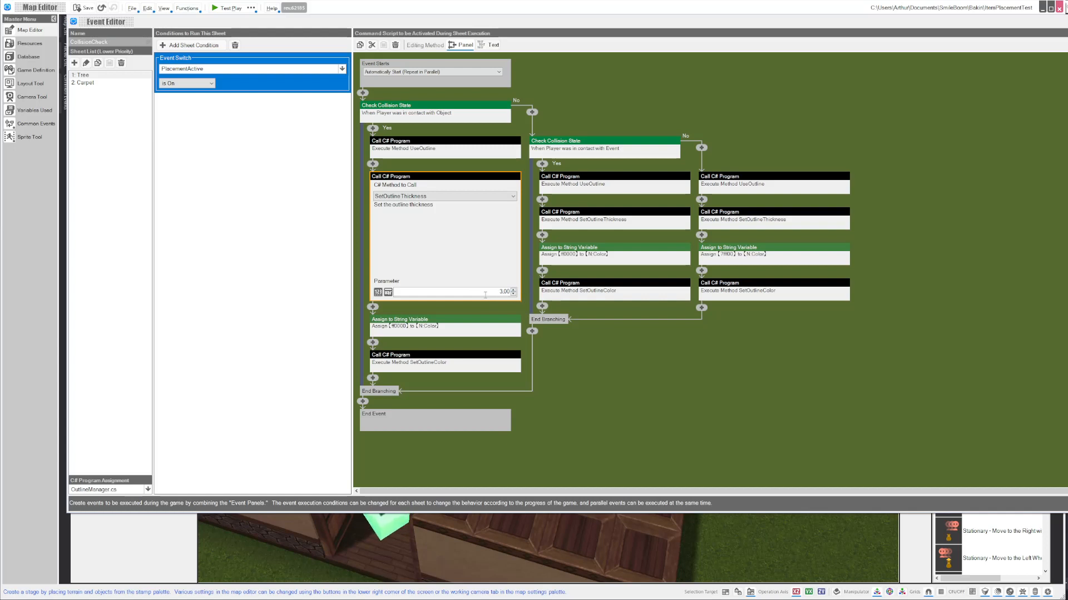
click(554, 343)
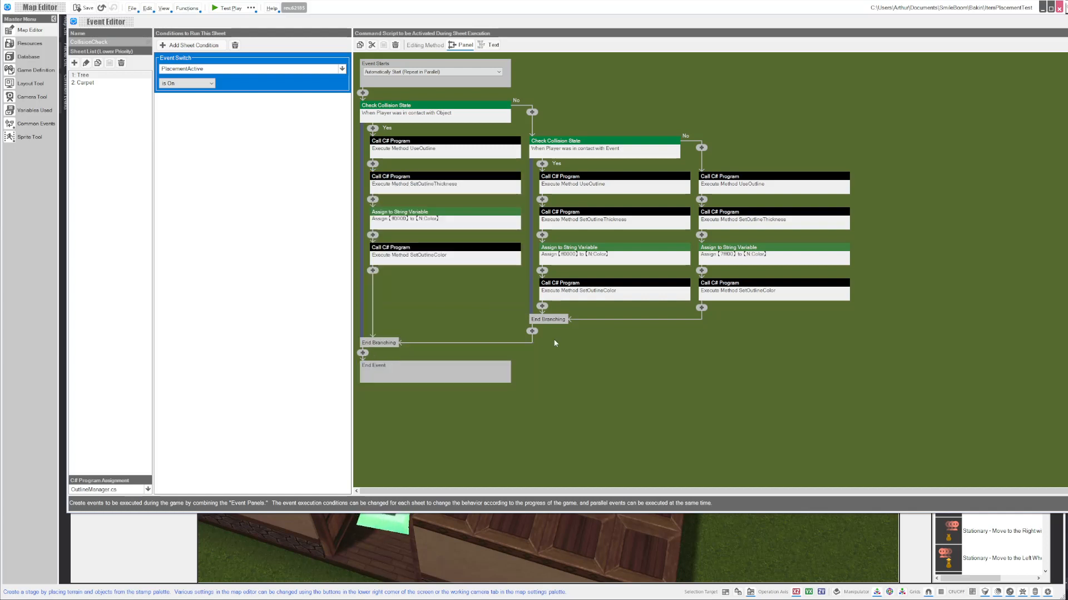
Inspect the Color string assignment and SetOutlineColor call in the object-contact branch, plus the Color assignment in the no-contact branch.
click(446, 217)
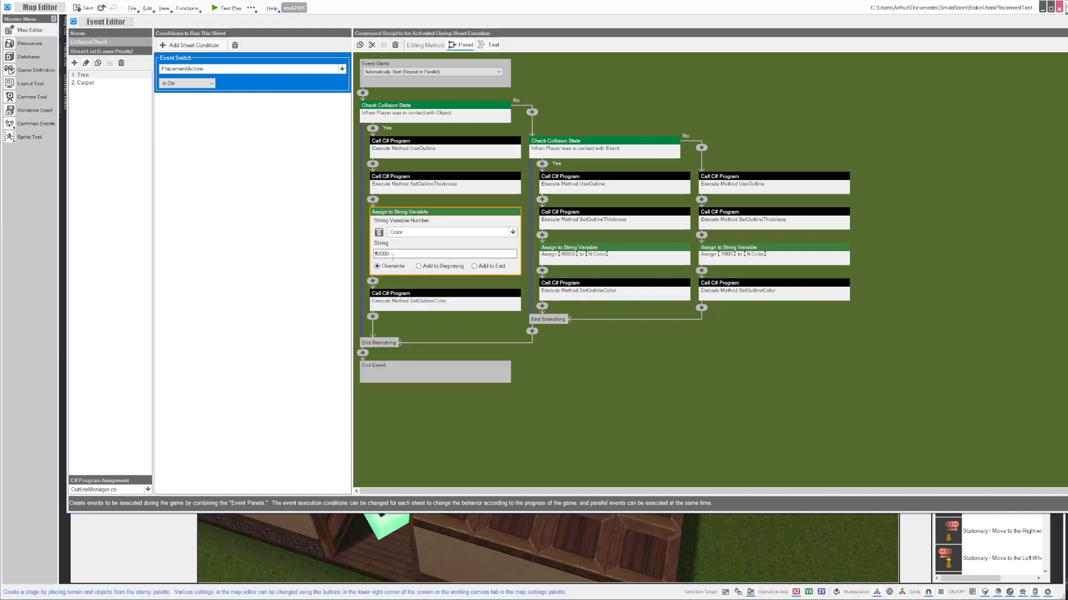
drag(391, 254, 358, 255)
click(401, 254)
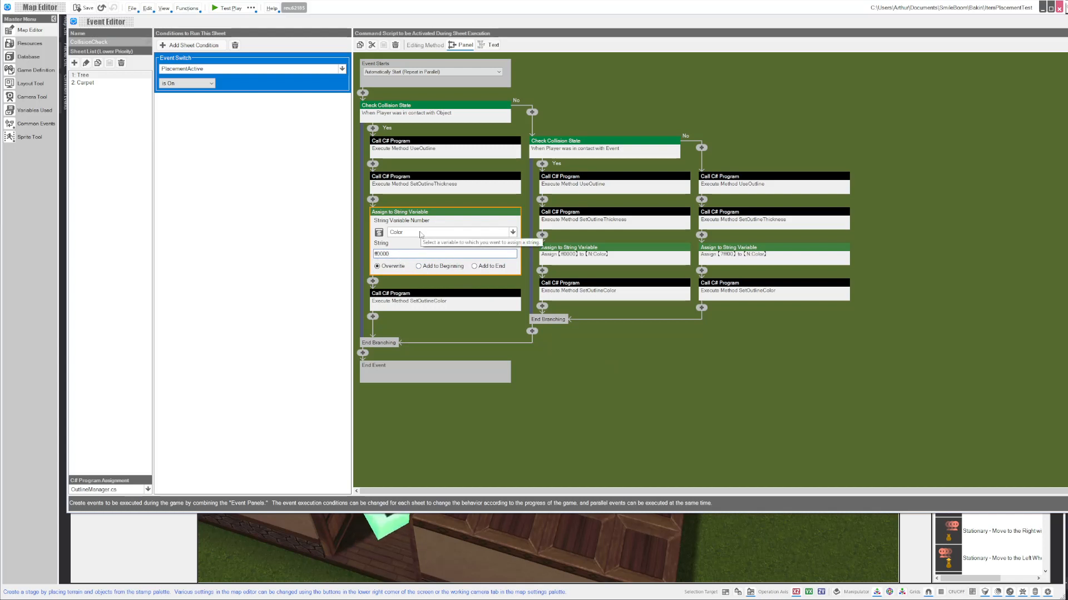
double_click(395, 255)
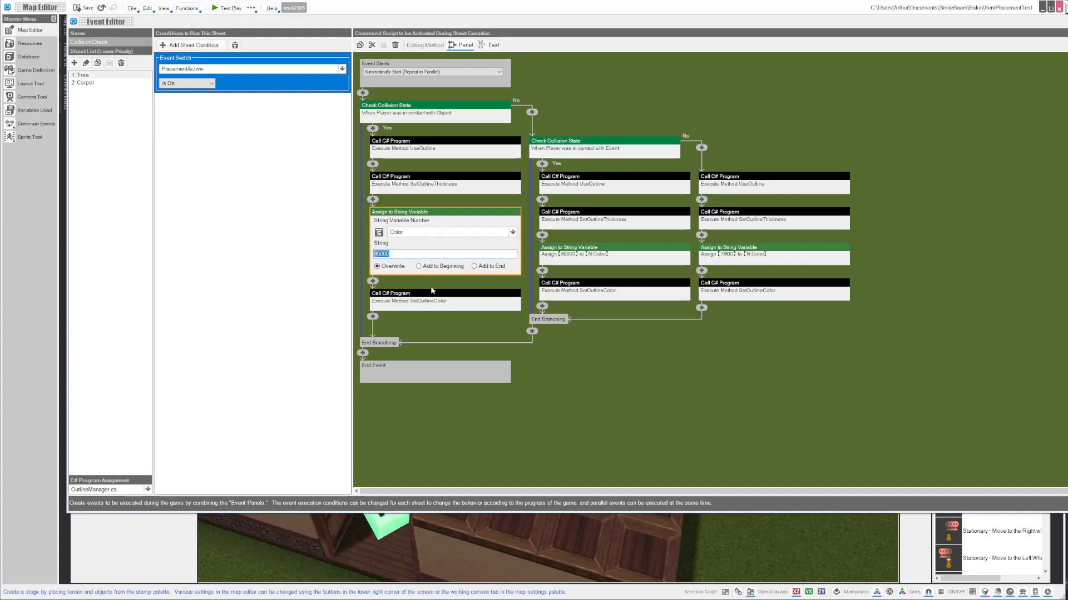
click(472, 300)
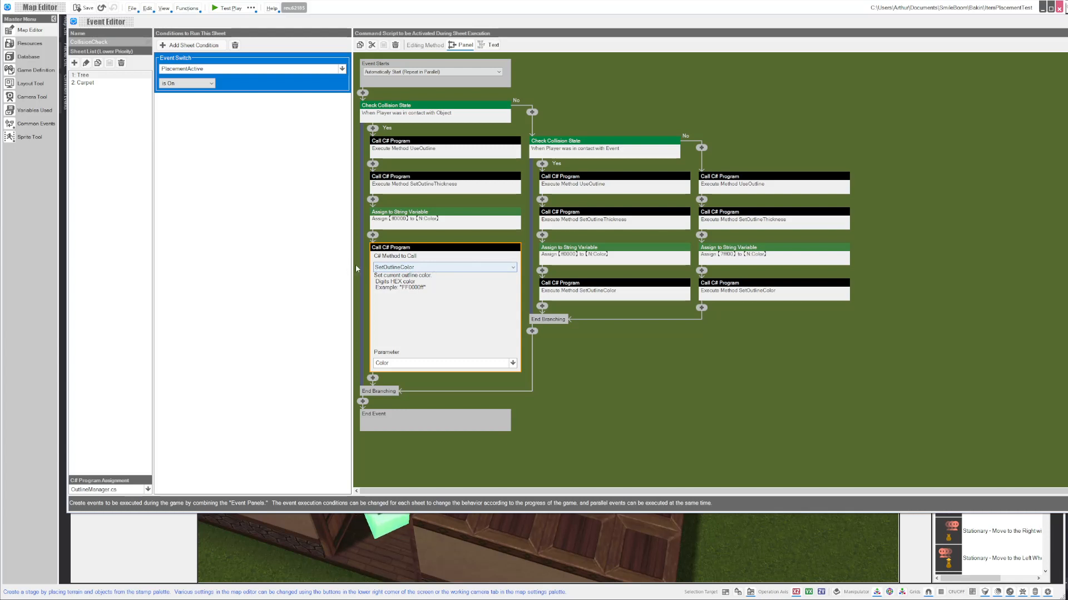
click(442, 239)
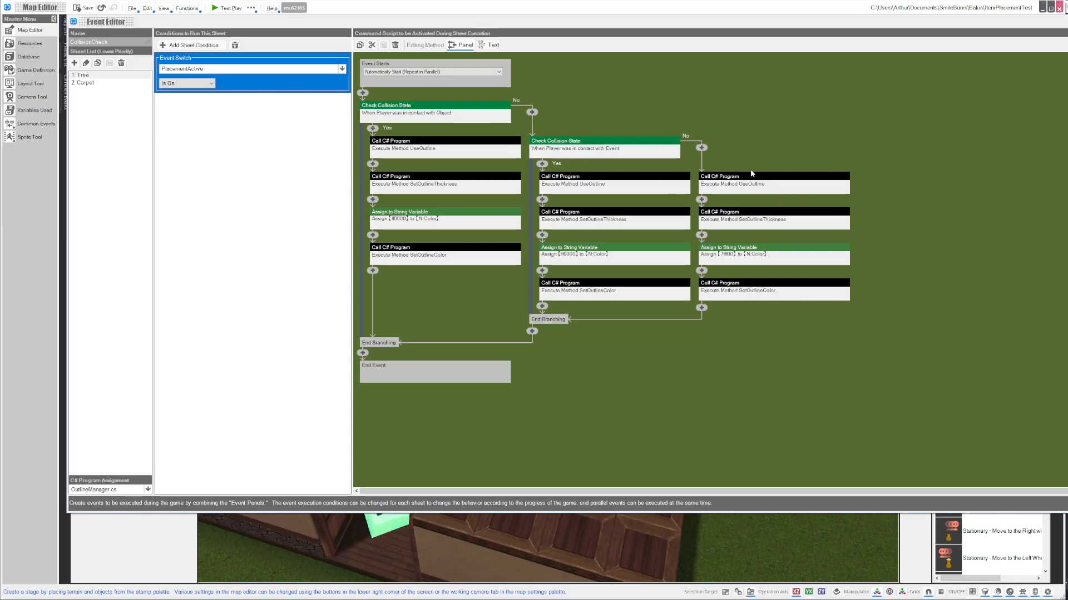
click(750, 254)
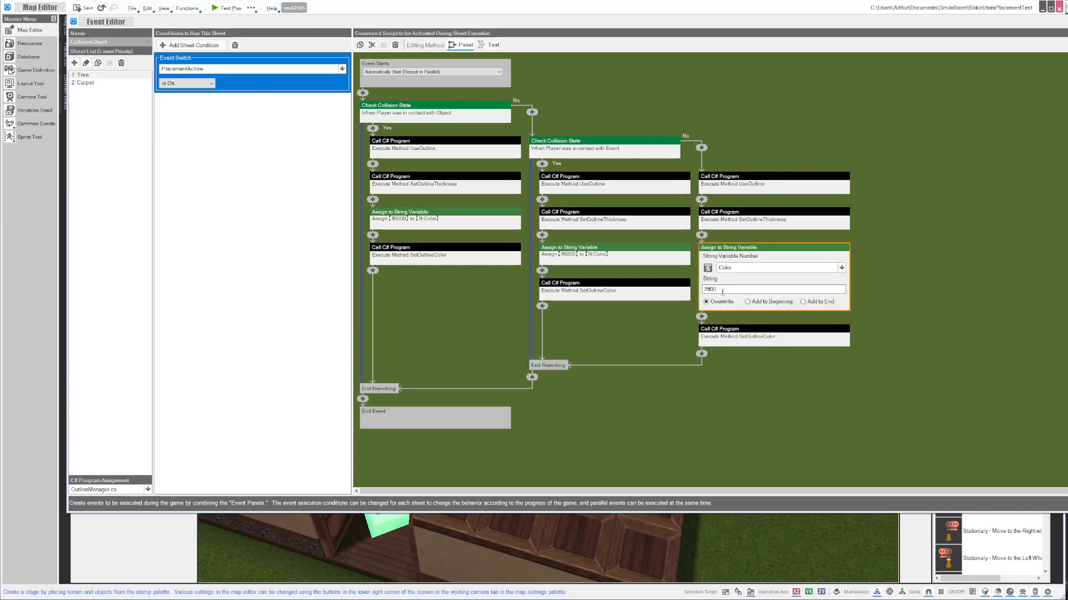
click(917, 287)
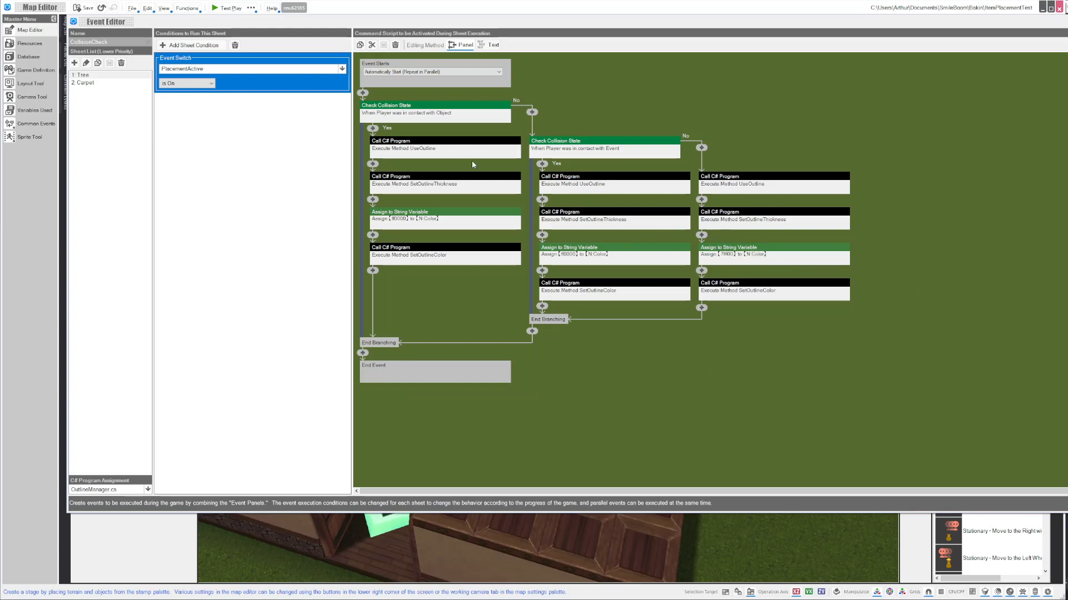
Review the Carpet sheet's Color assignments and object collision check, and return to the Tree sheet.
click(85, 83)
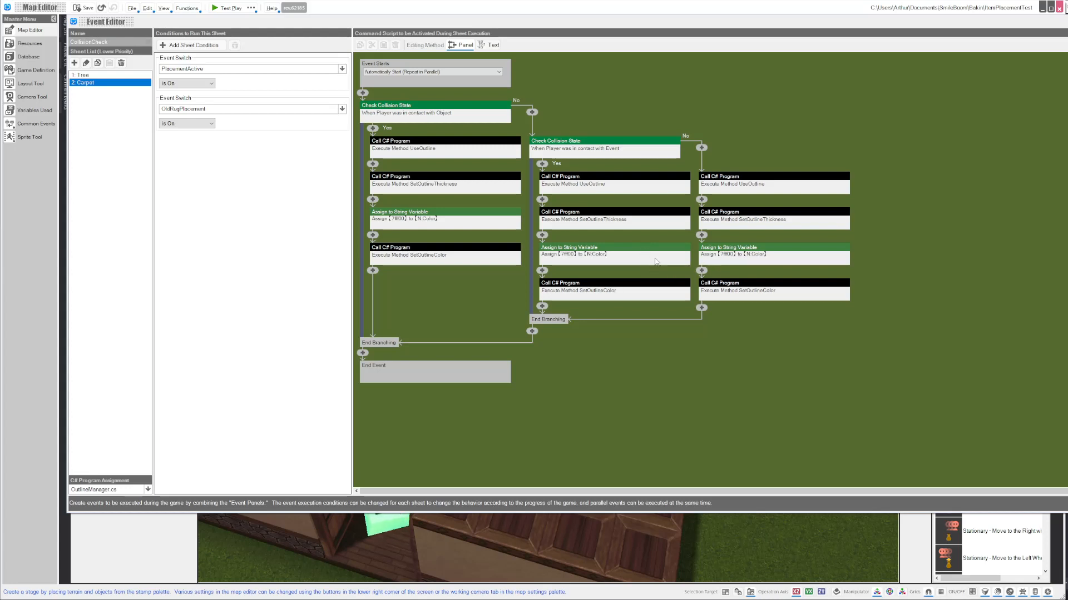
click(599, 255)
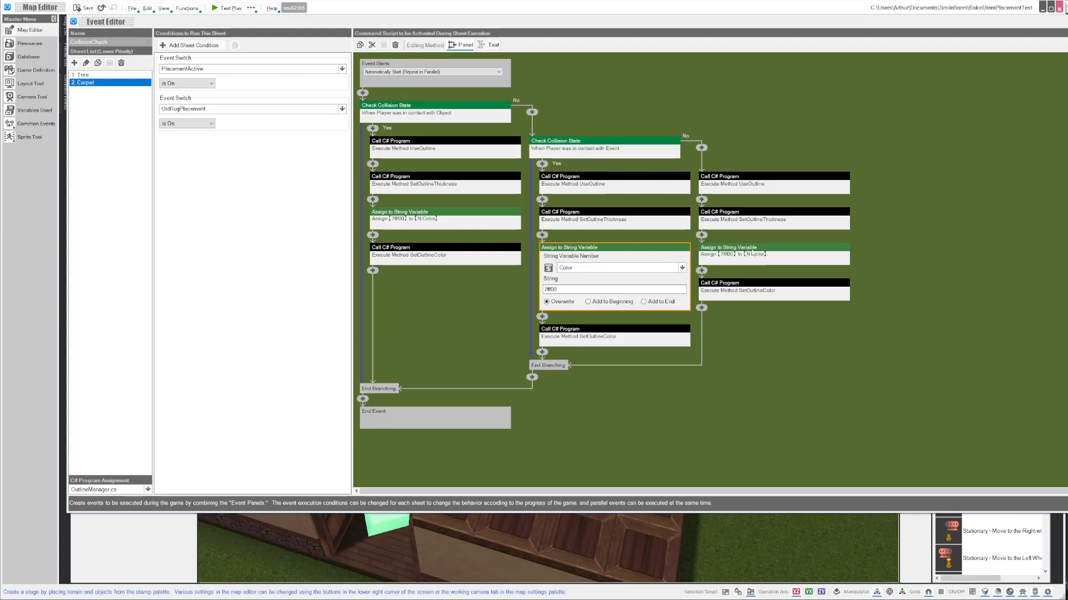
click(823, 256)
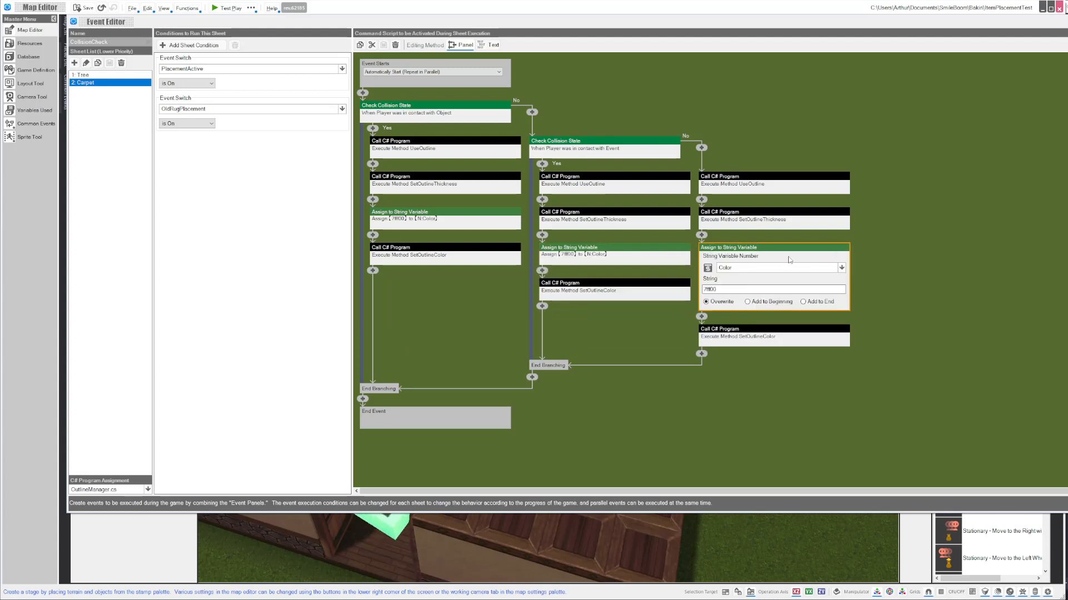
click(408, 114)
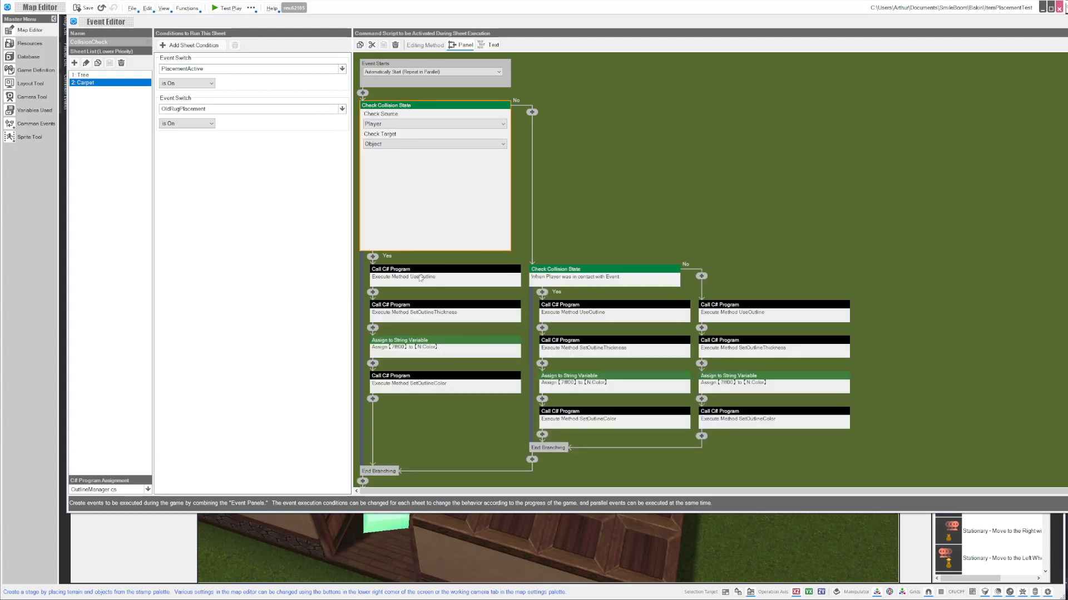
click(754, 208)
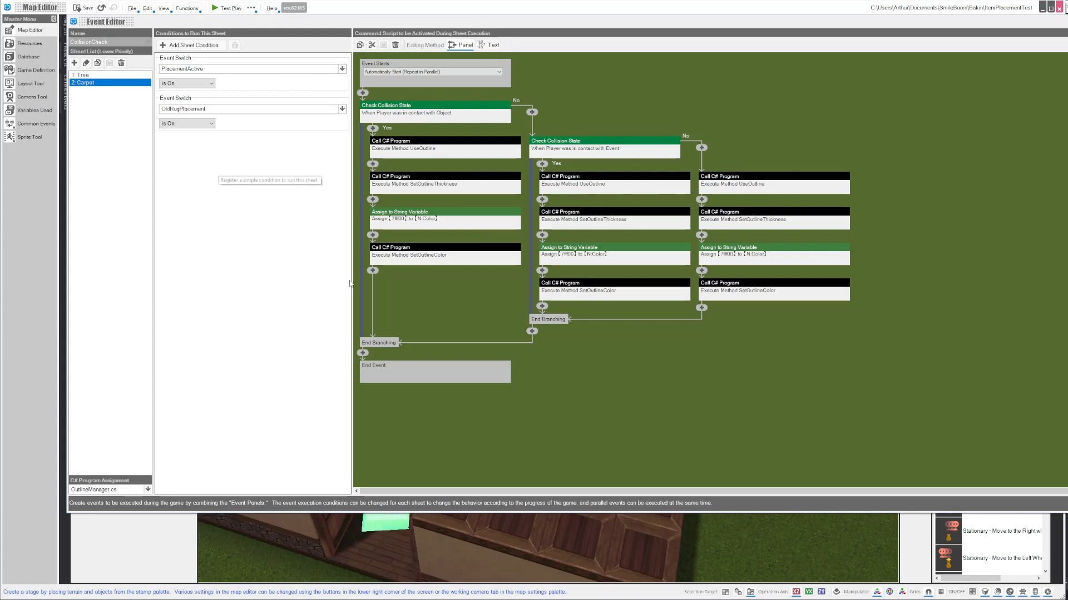
click(89, 75)
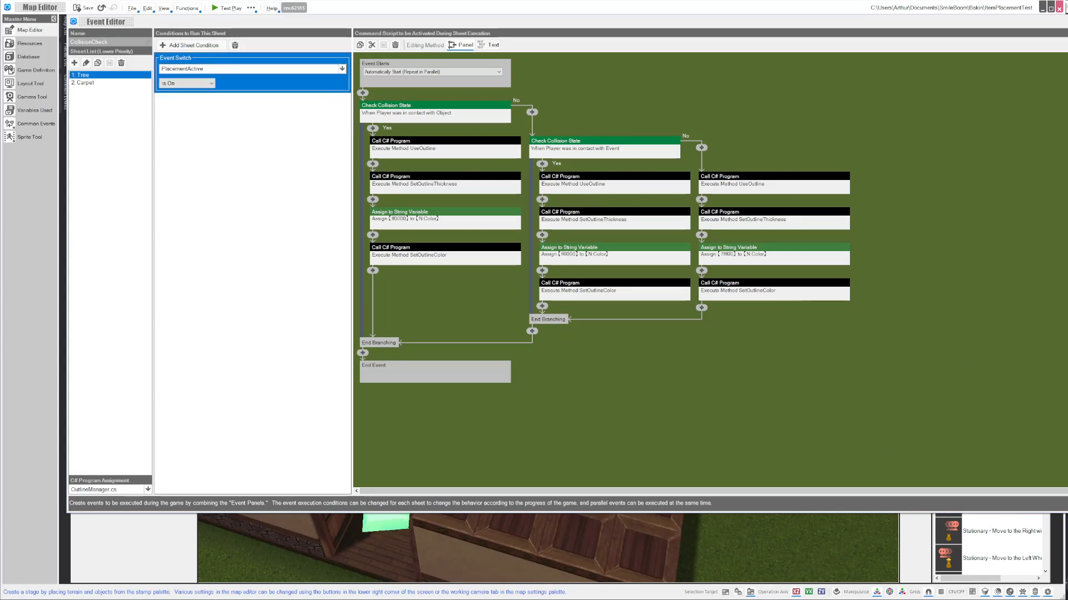
Close the CollisionCheck event, expand the ItemEvents folder and open its Chair common event.
click(1067, 503)
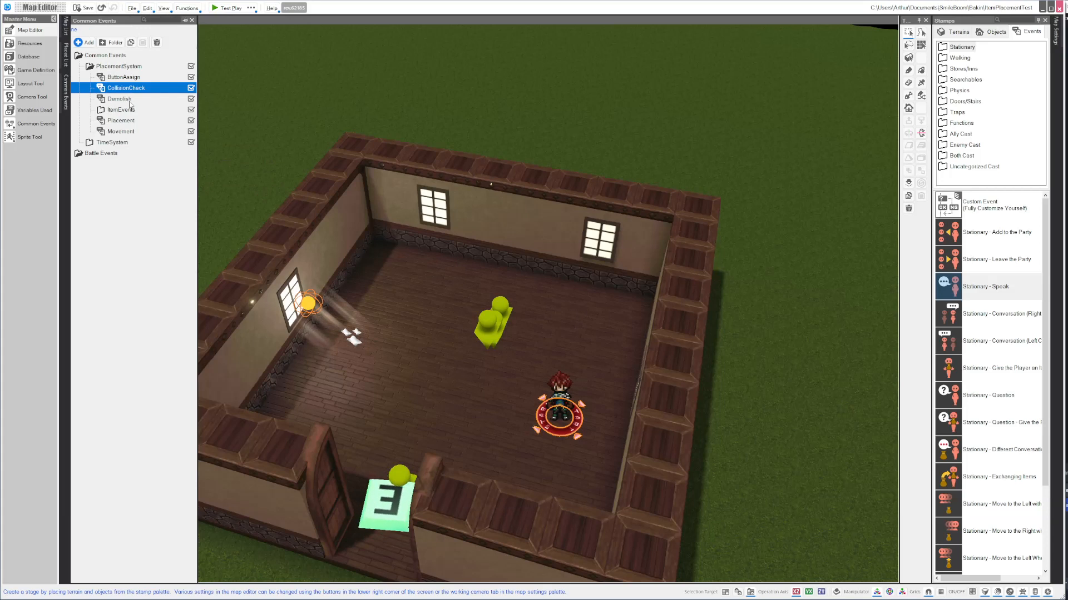
click(115, 99)
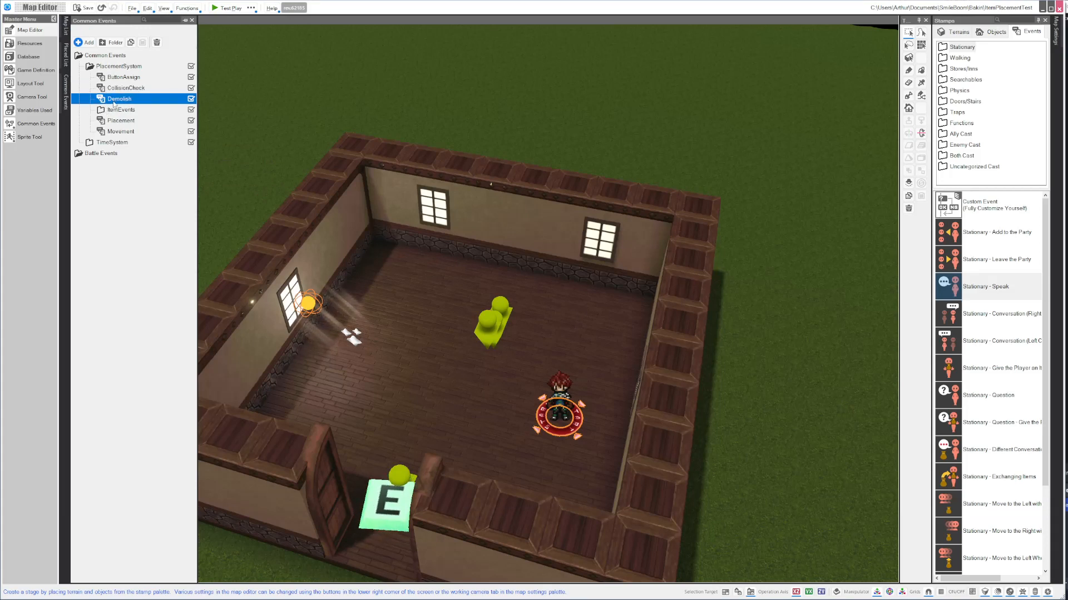
double_click(102, 111)
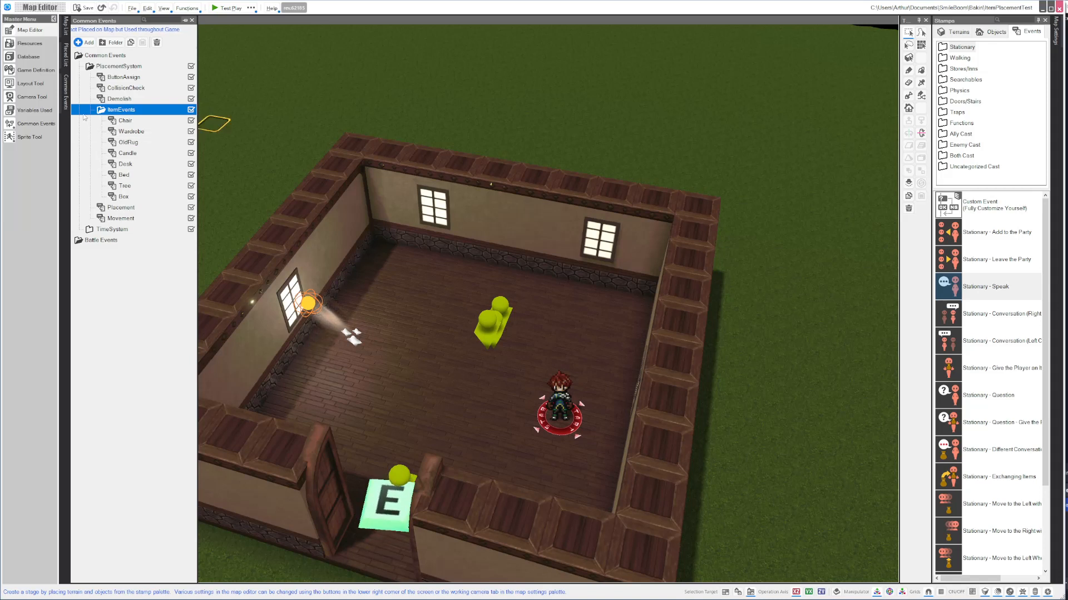
click(129, 122)
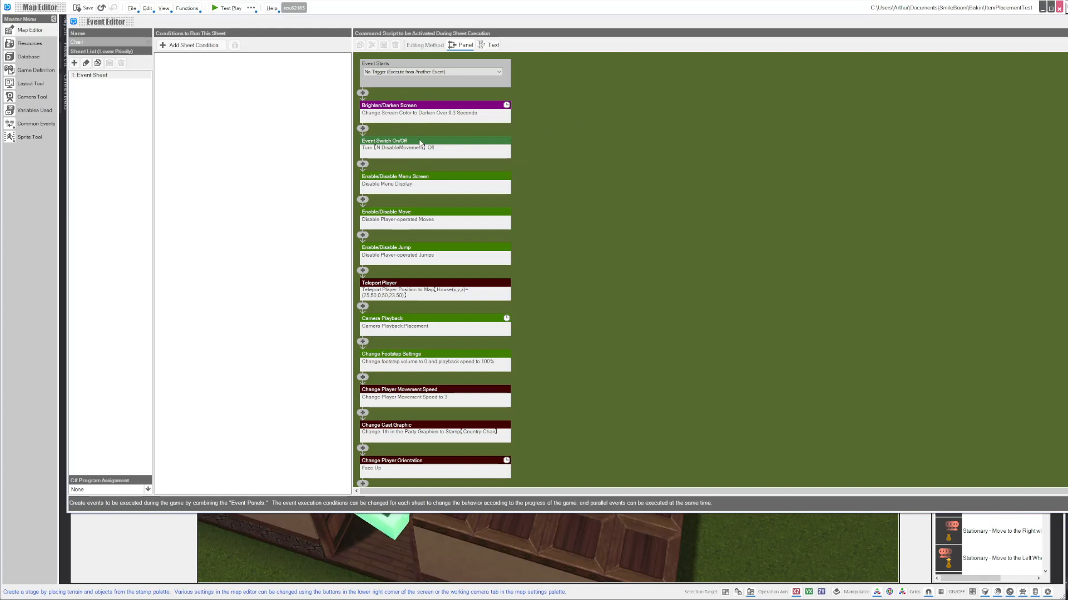
Check the DisableMovement switch command and view the Teleport Player destination on the house map without changing it.
click(456, 147)
click(528, 151)
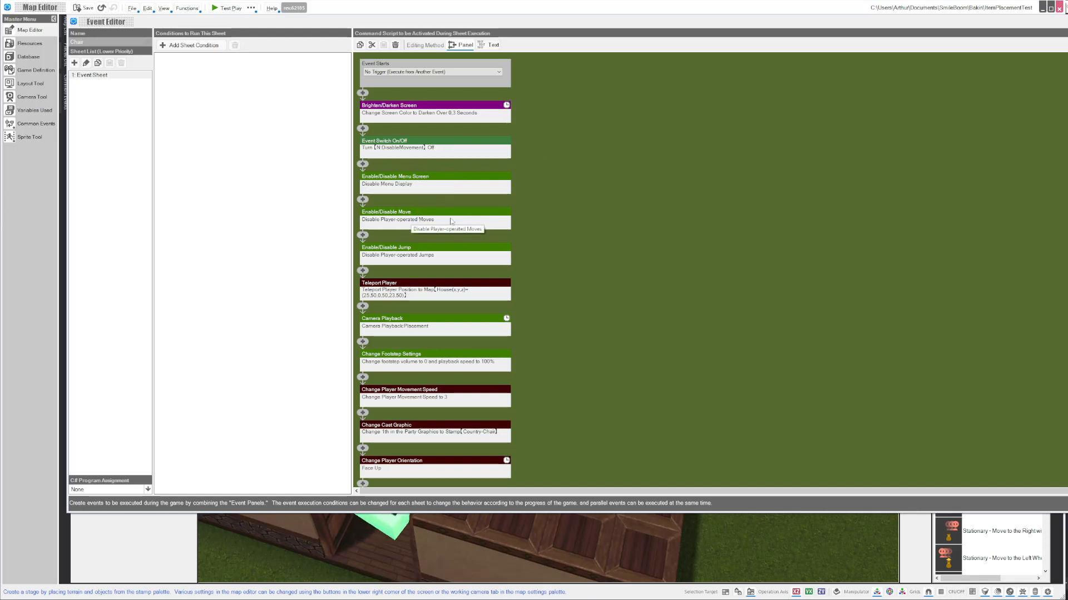
click(436, 293)
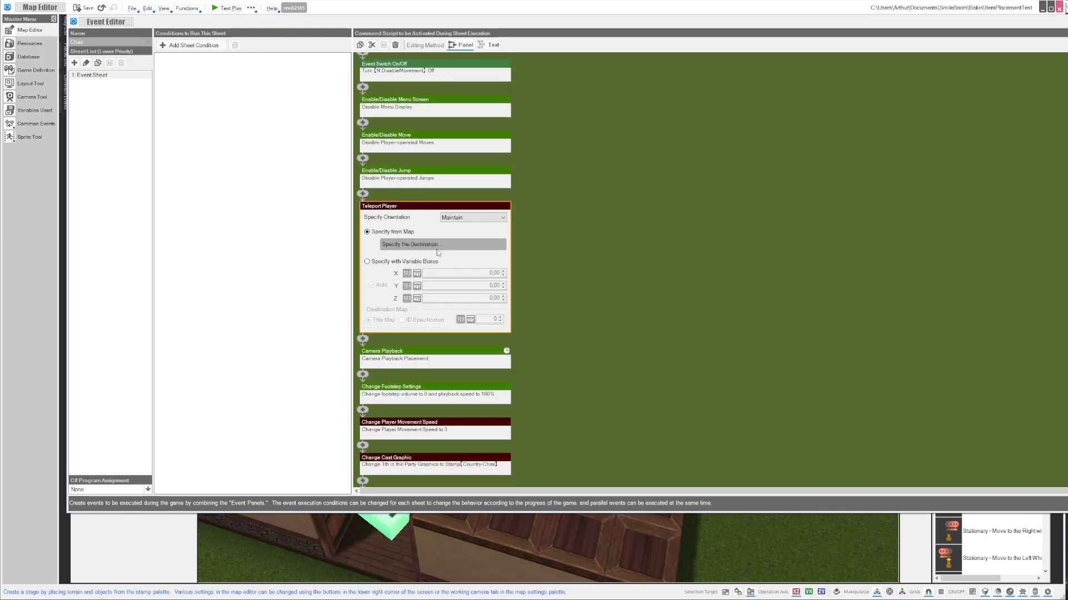
click(437, 248)
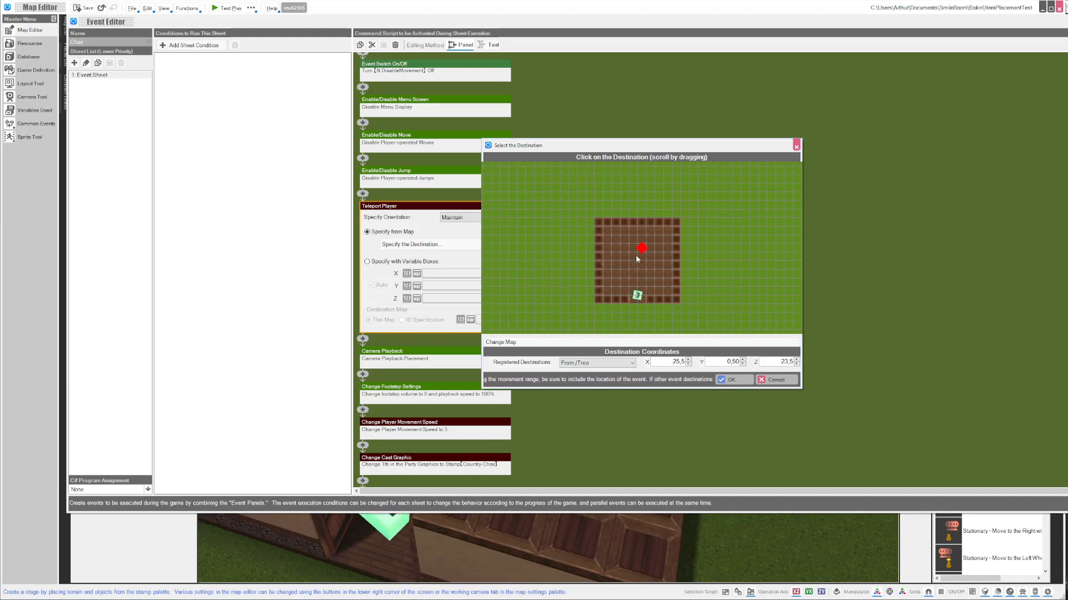
click(795, 147)
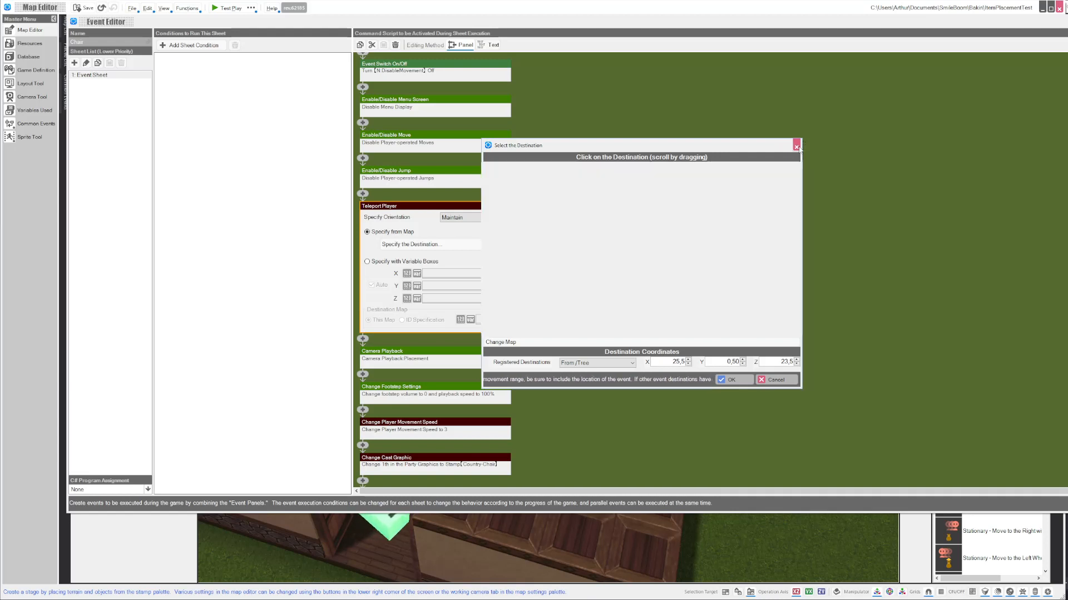
Inspect the Chair event's Camera Playback settings and its Change Player Movement Speed command.
click(423, 364)
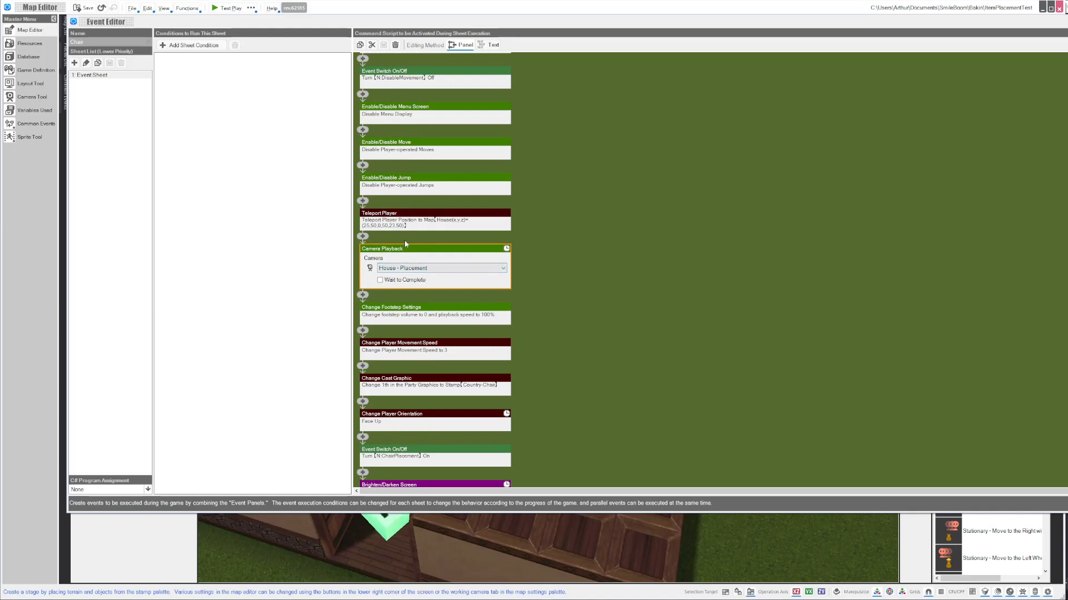
click(598, 306)
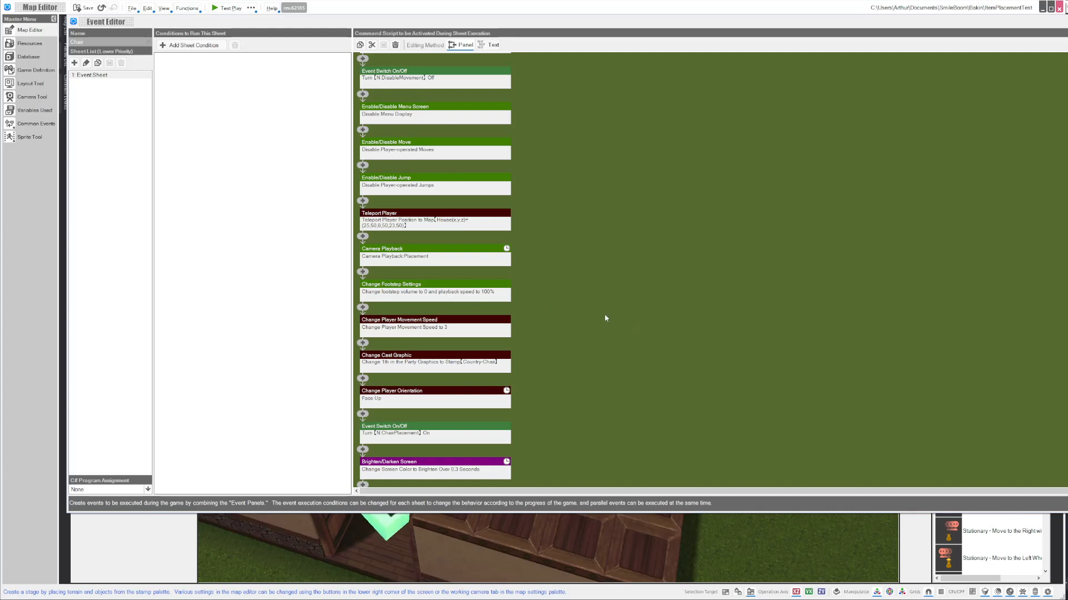
click(426, 329)
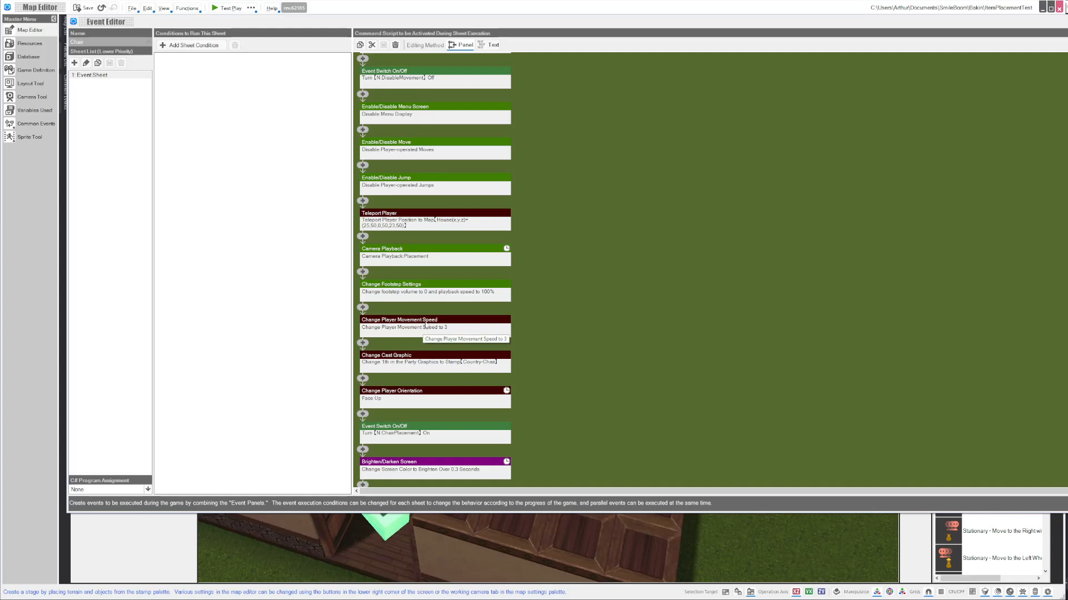
scroll(437, 325, down, 1)
click(438, 325)
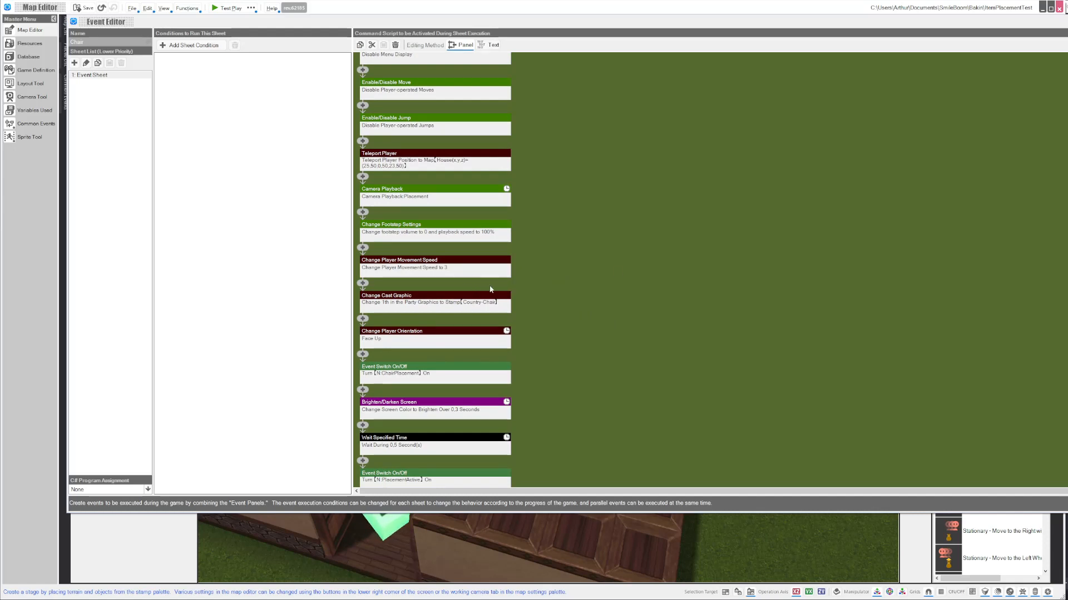
Inspect the Chair event's Change Cast Graphic command and its ChairPlacement switch command, and close the event.
click(469, 306)
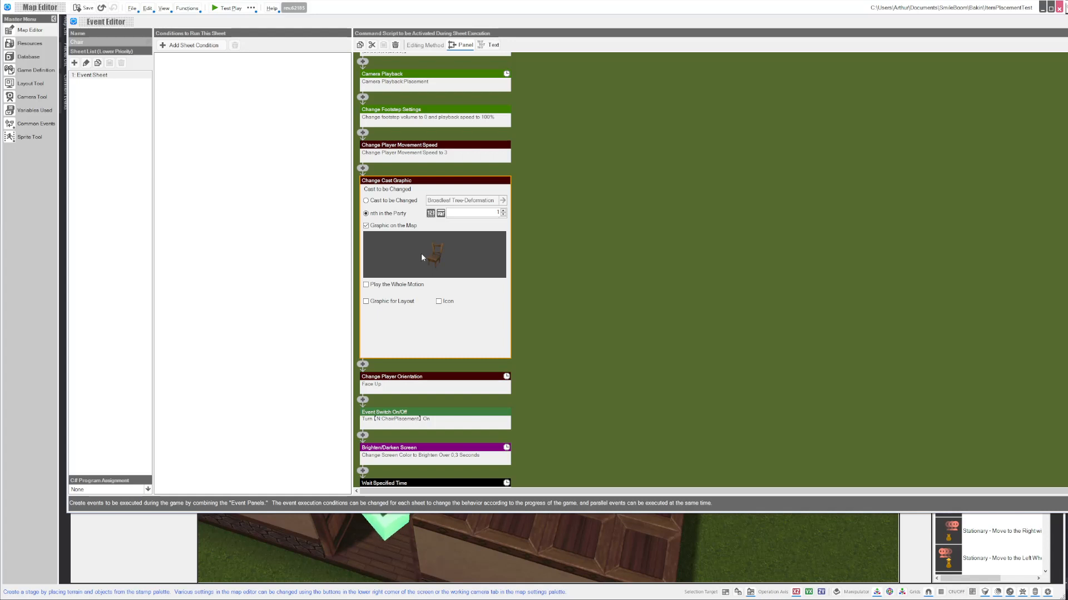
click(671, 264)
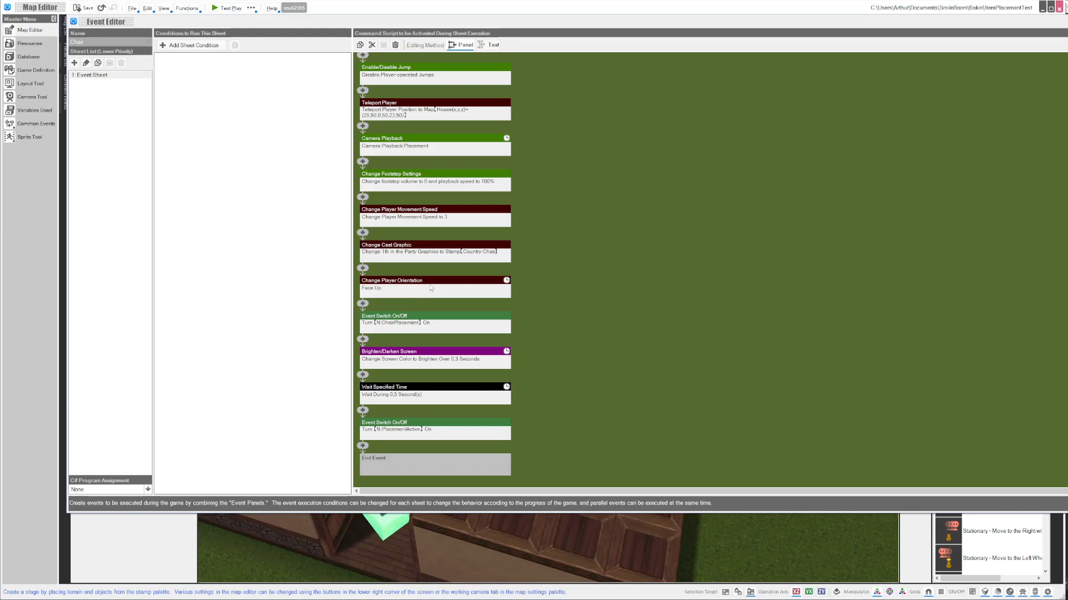
click(420, 323)
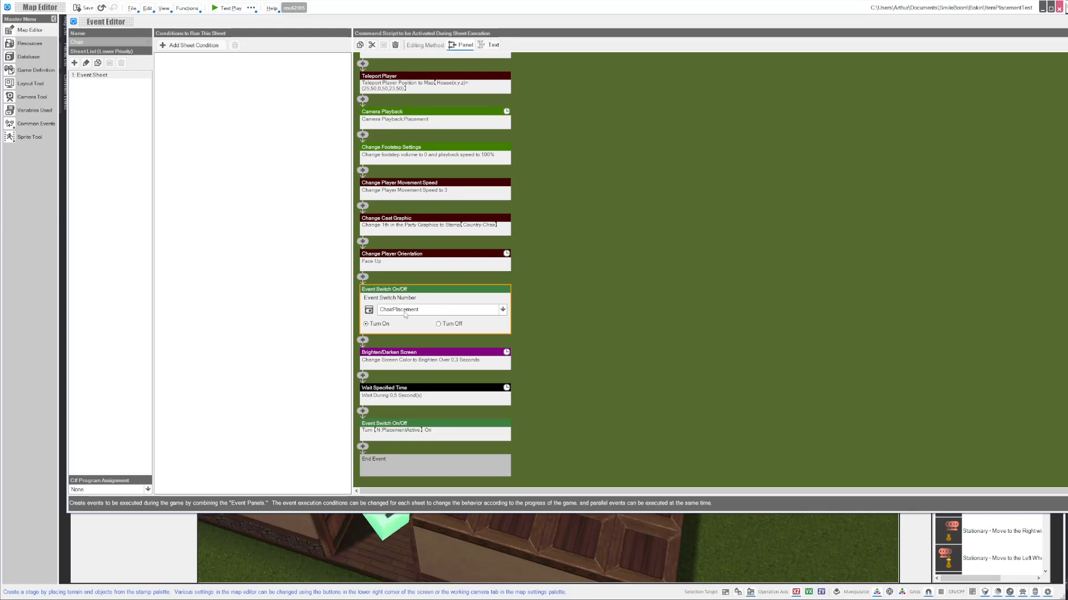
click(598, 323)
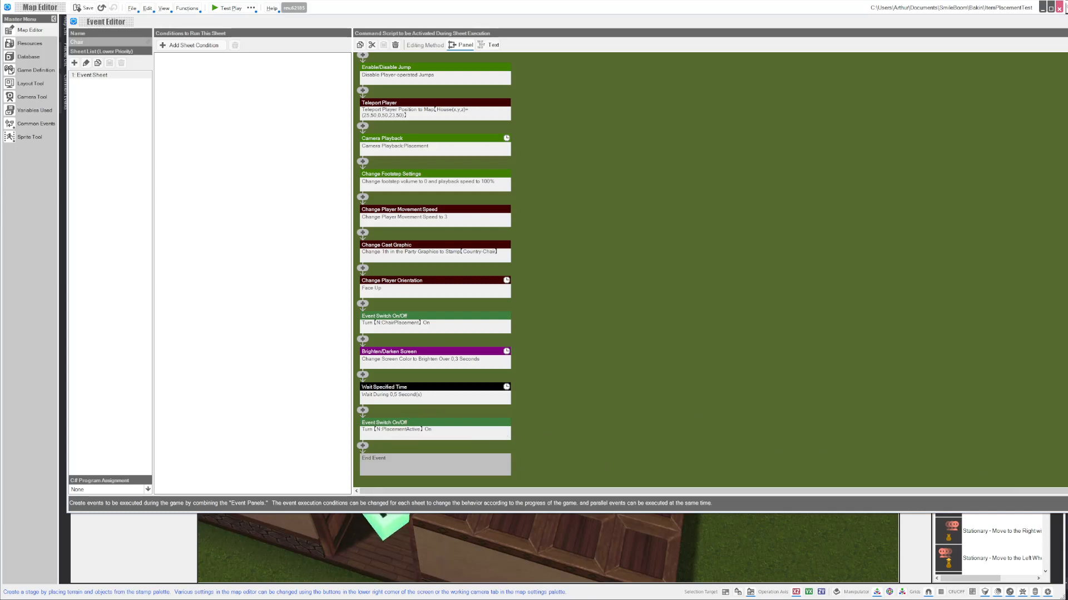
click(1067, 503)
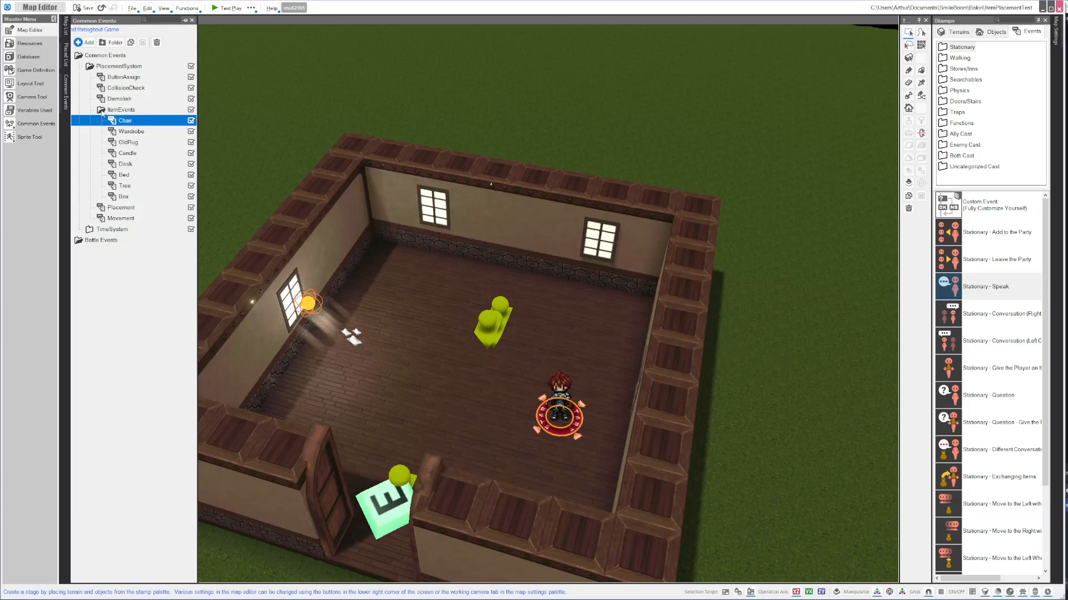
Collapse the ItemEvents folder and open the Demolish common event.
double_click(102, 113)
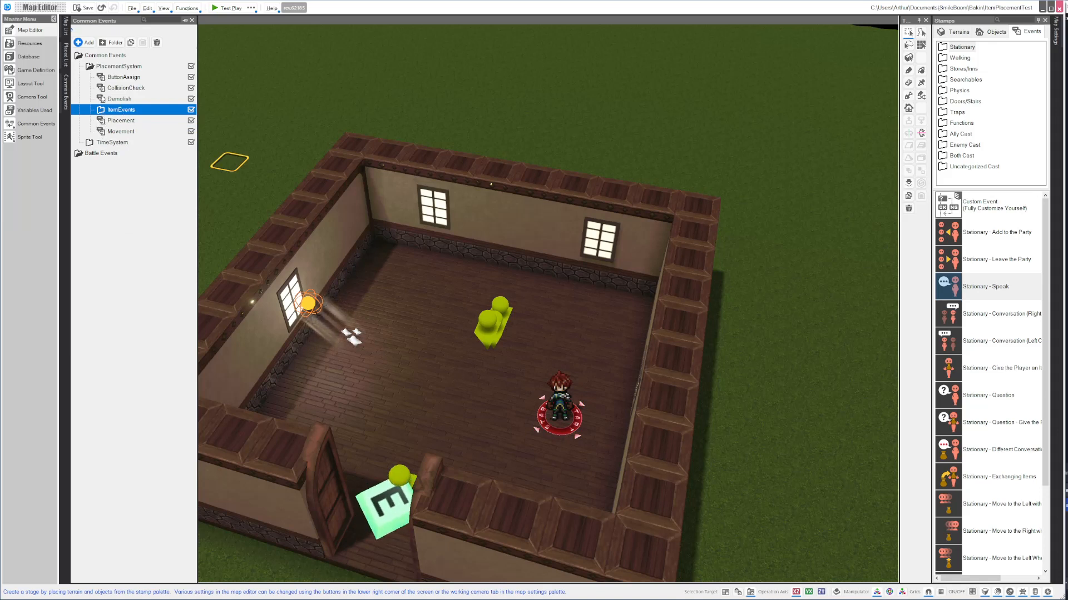
click(102, 100)
double_click(101, 101)
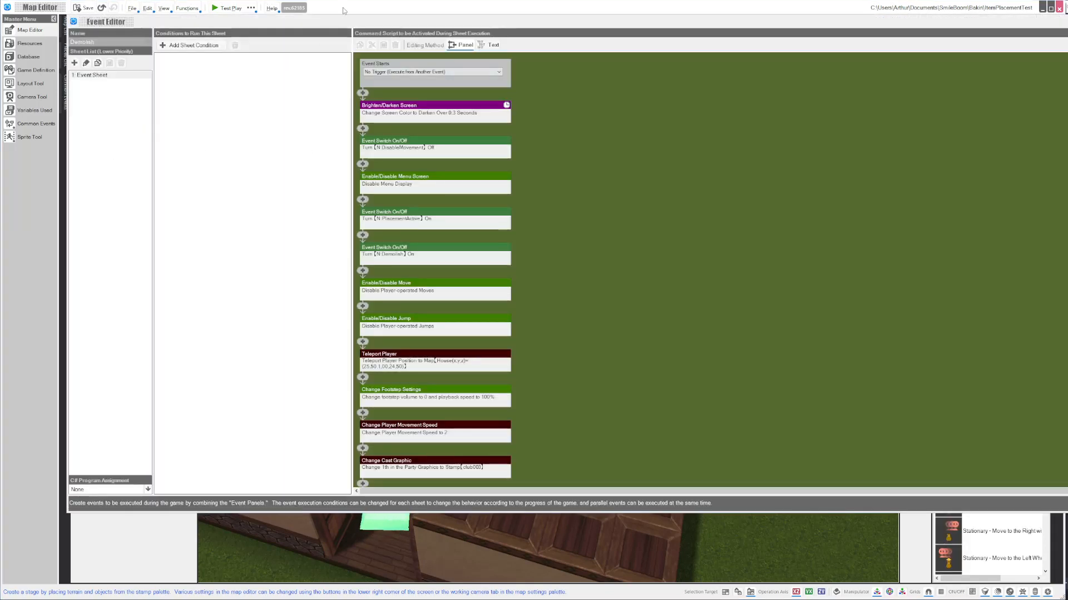
drag(330, 20, 366, 52)
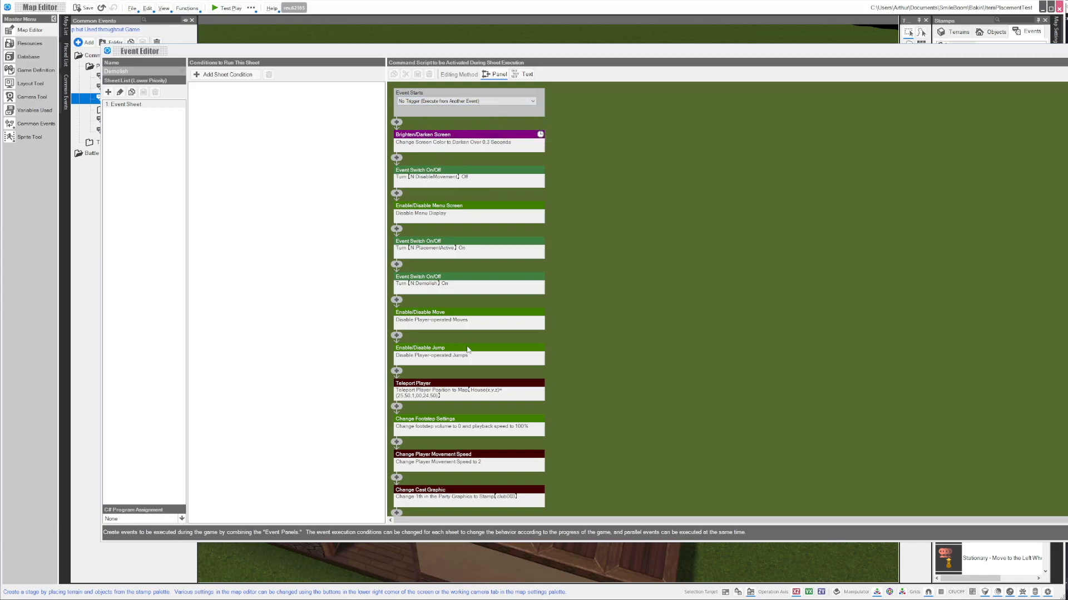
View the Demolish event's Teleport Player destination on the house map without changing it.
scroll(467, 348, down, 1)
click(428, 351)
scroll(608, 293, down, 4)
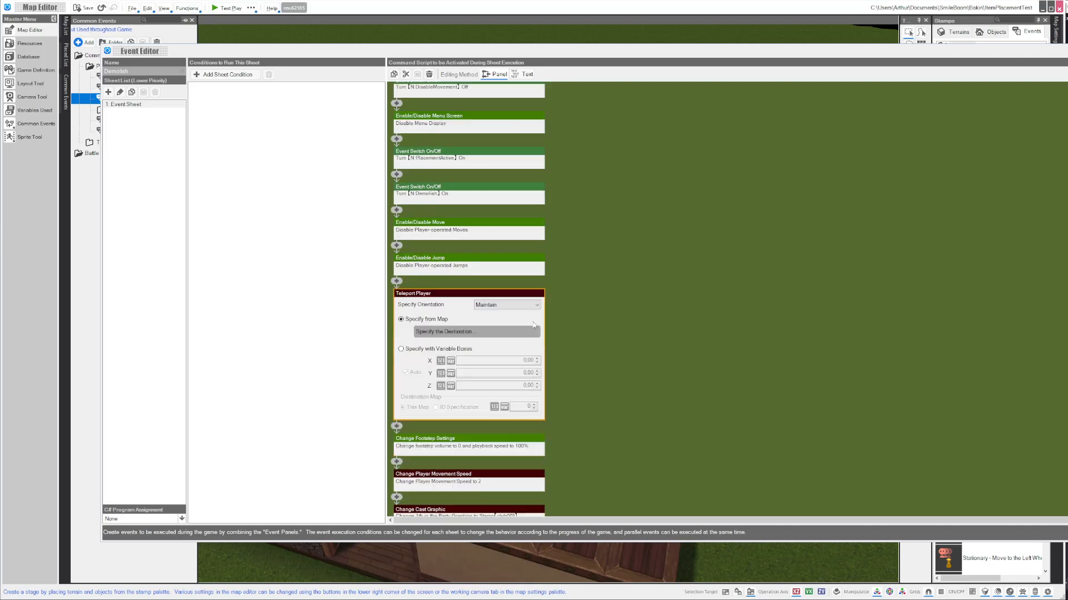
click(492, 280)
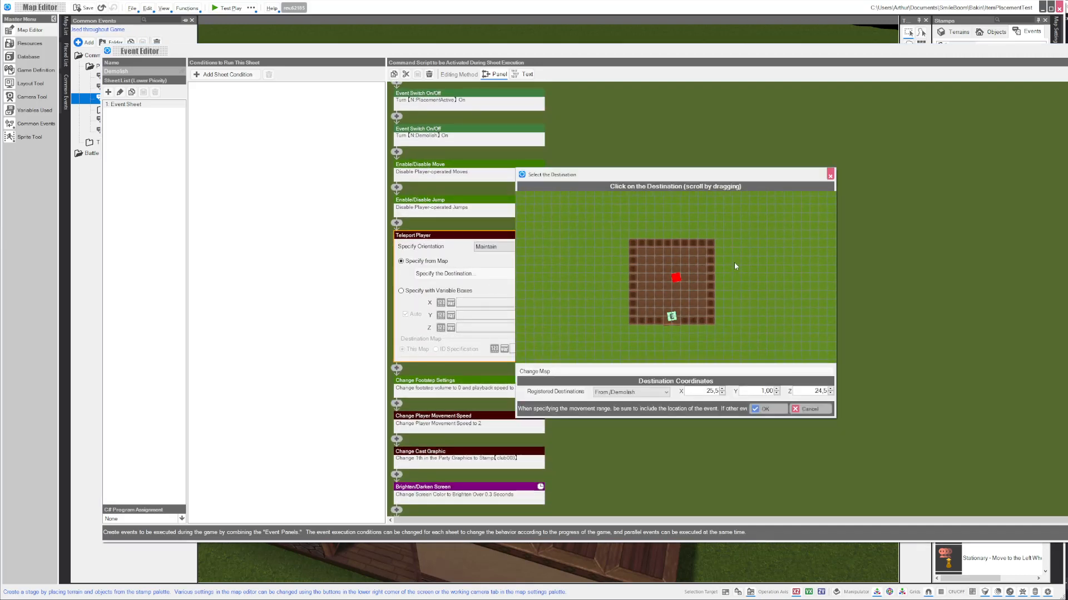
click(829, 177)
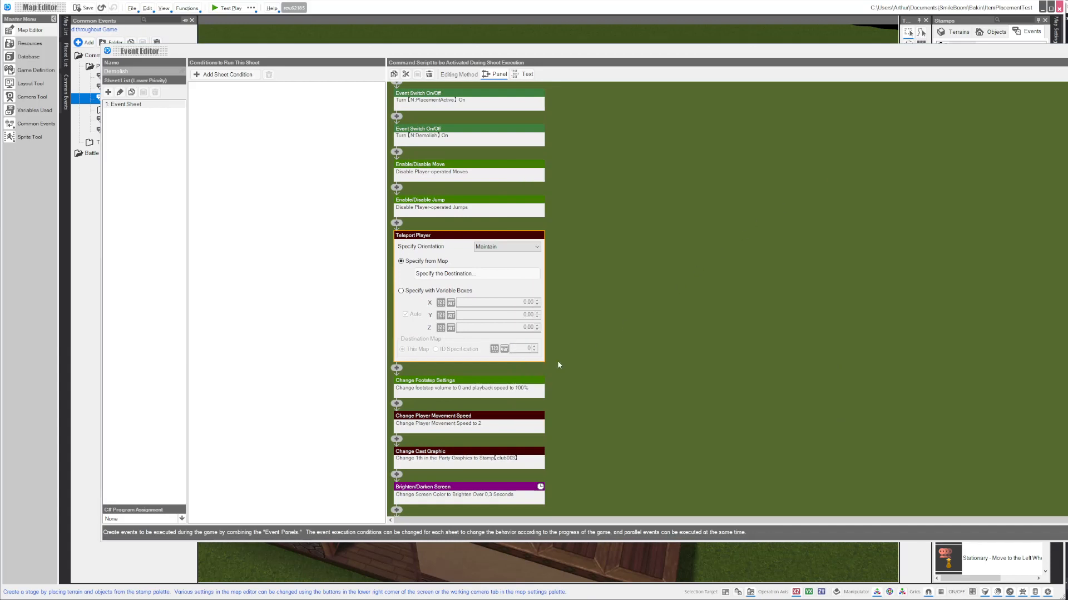
Inspect the Demolish event's Change Cast Graphic command, review its command sequence and close the event.
click(490, 455)
scroll(511, 447, down, 1)
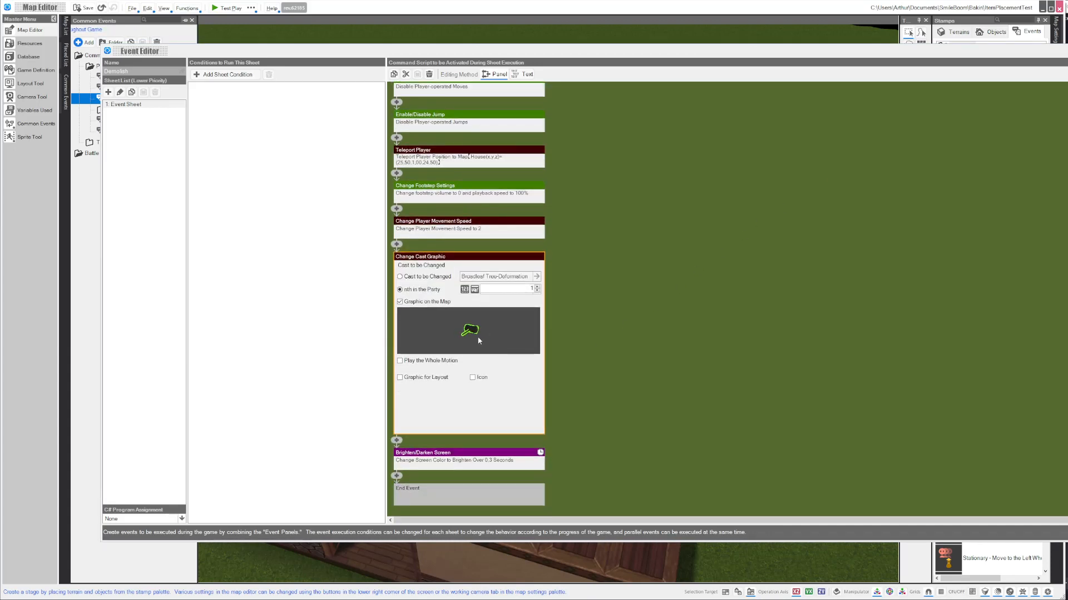
click(657, 336)
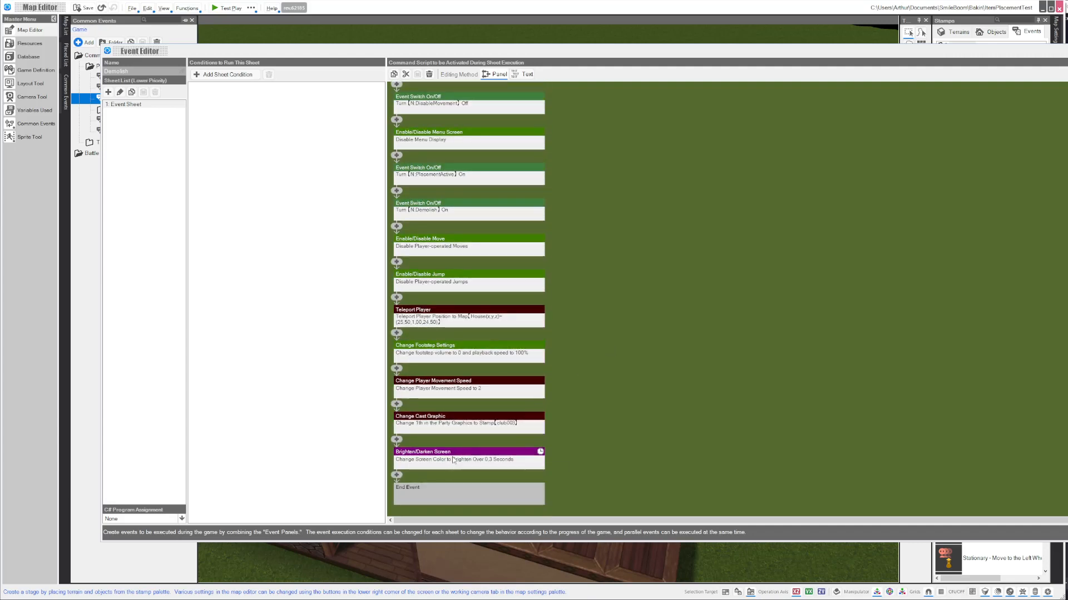
scroll(598, 438, up, 1)
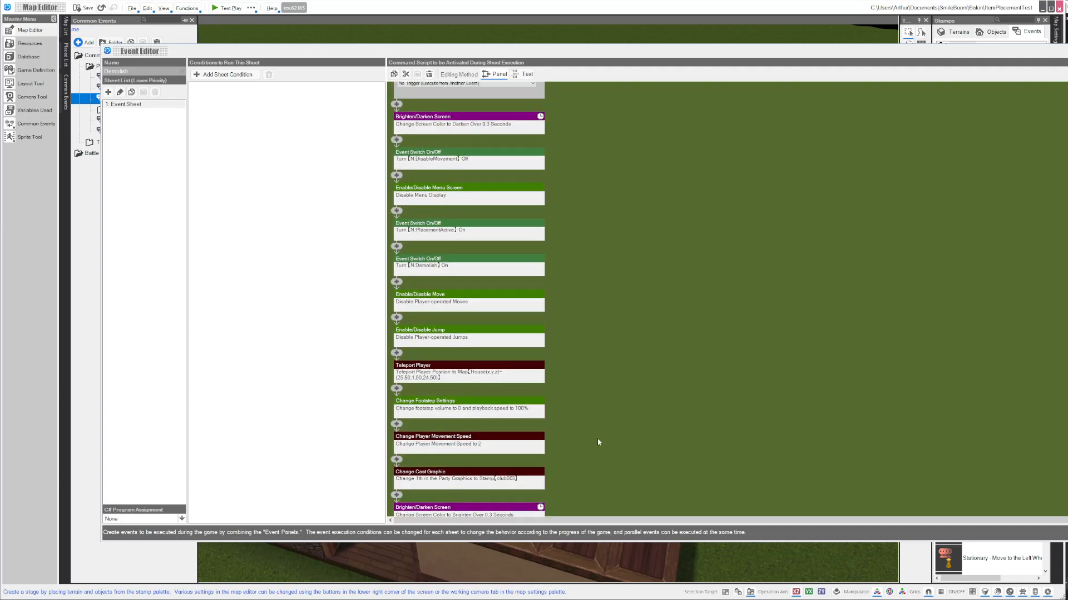
scroll(598, 439, down, 1)
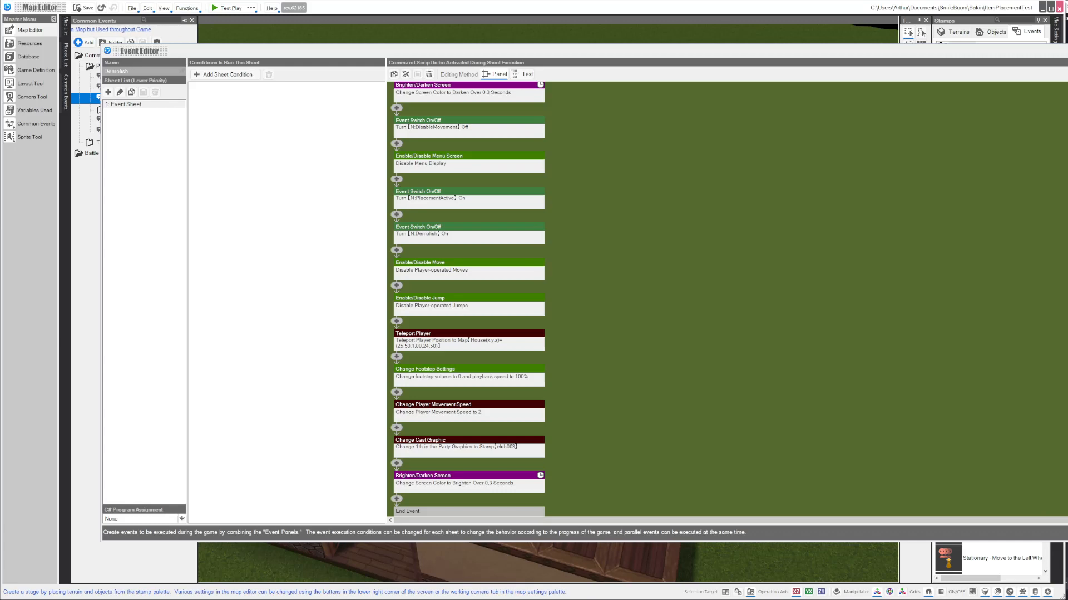
key(Escape)
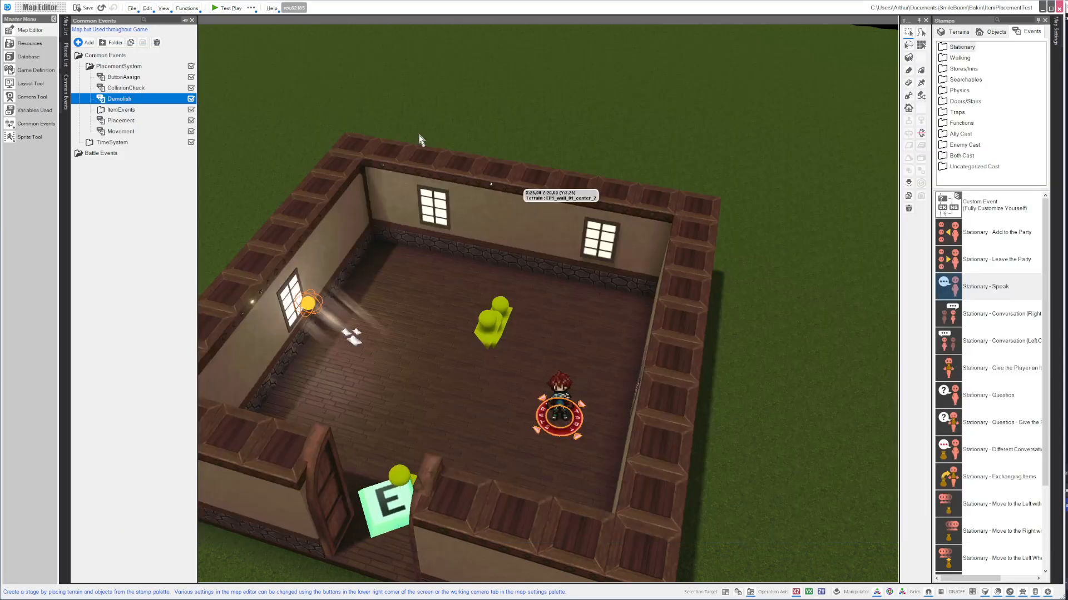
Open the Placement common event and check the Tree sheet's TreeSelected switch and Decide variable conditions.
click(121, 120)
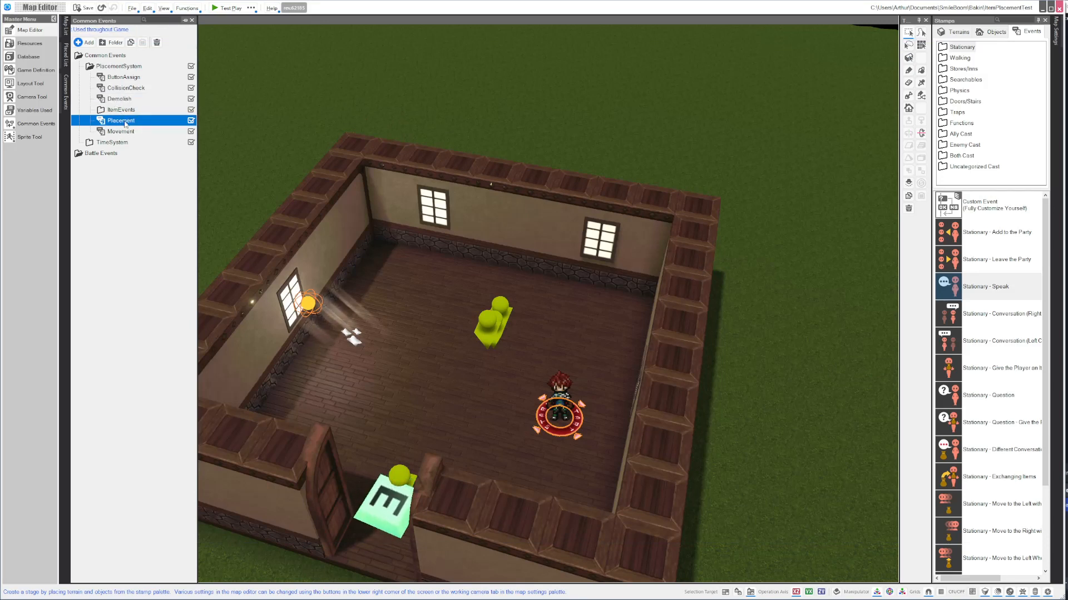
double_click(123, 121)
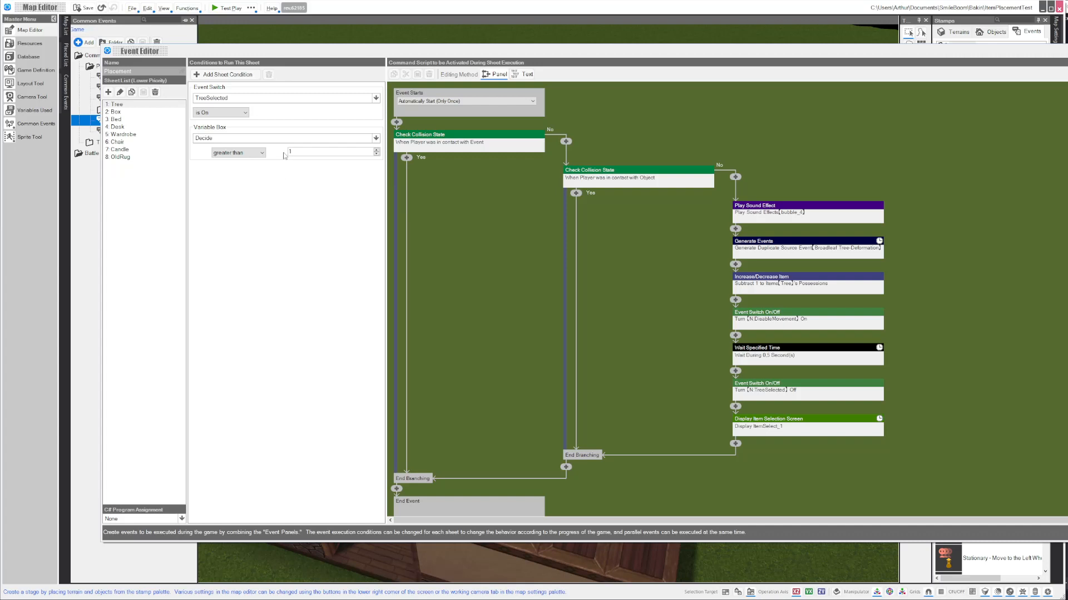
click(218, 132)
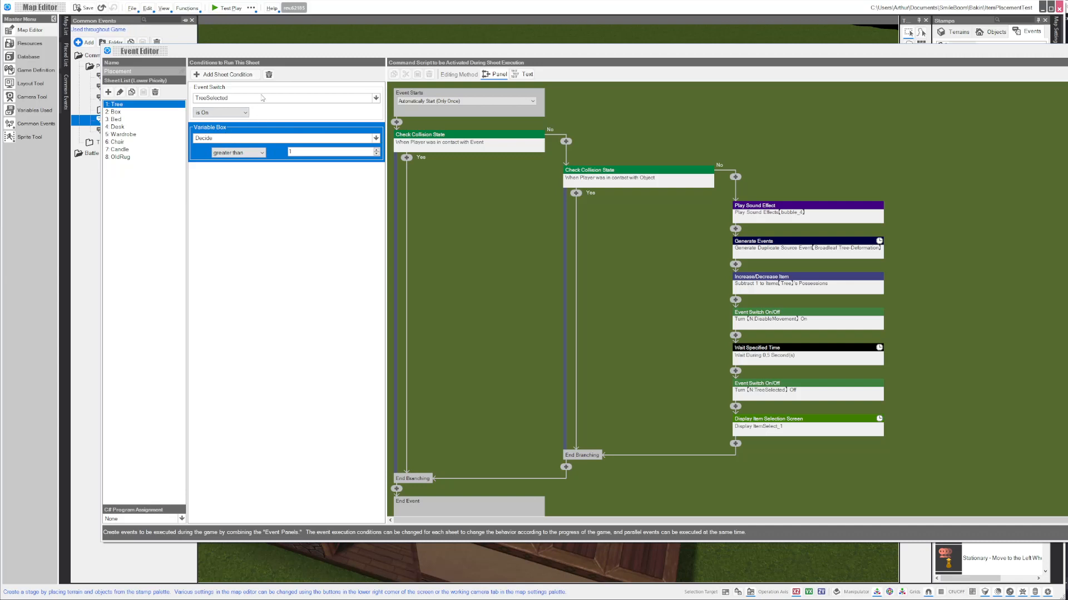
click(241, 90)
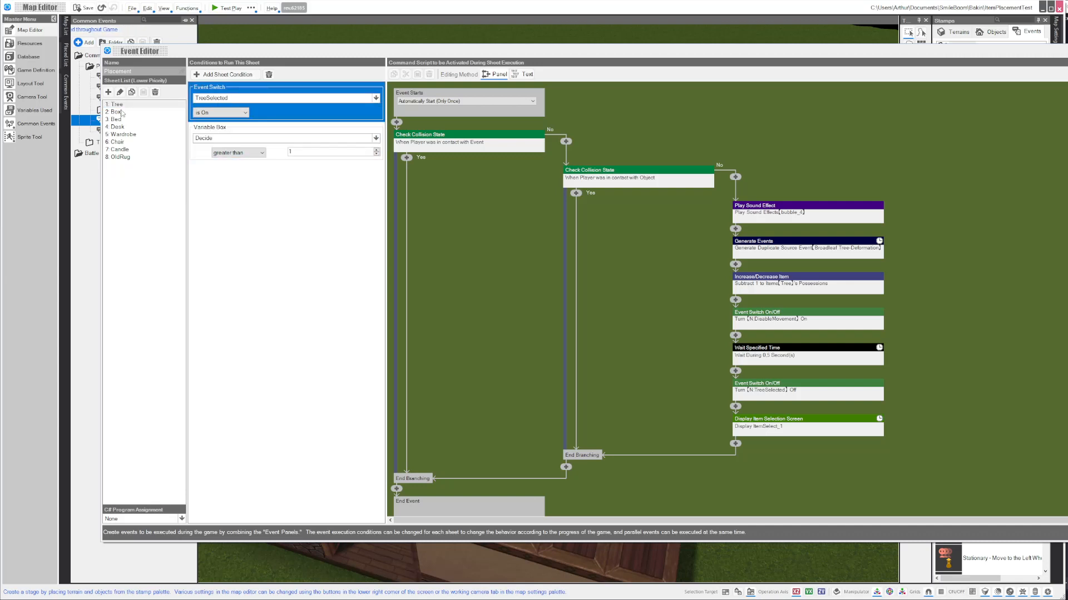
Display Placement's Chair sheet and check its ChairPlacement switch condition and collision check with events.
click(120, 141)
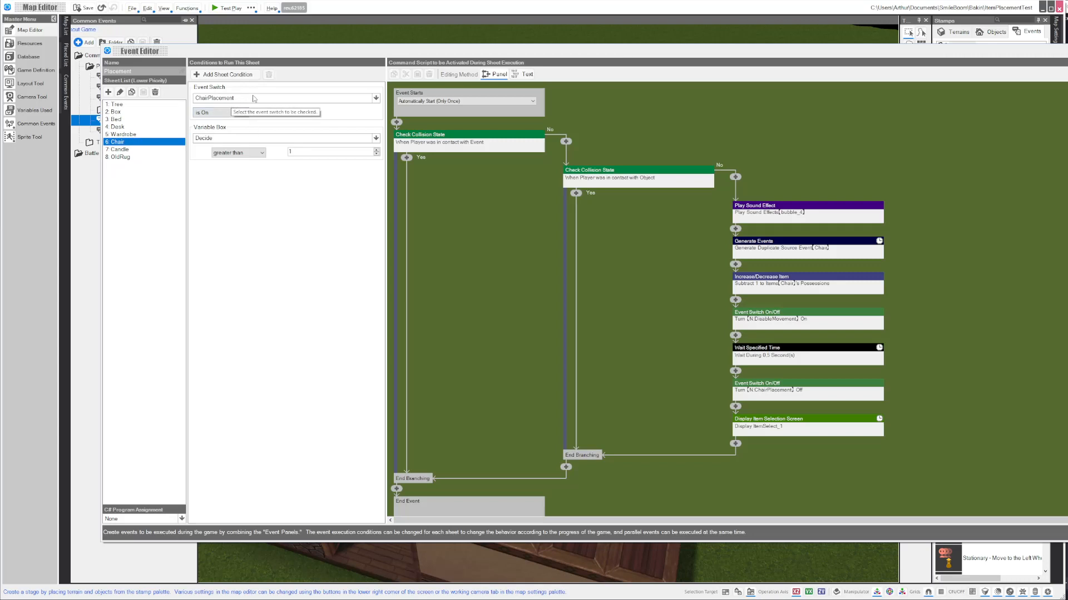
click(234, 98)
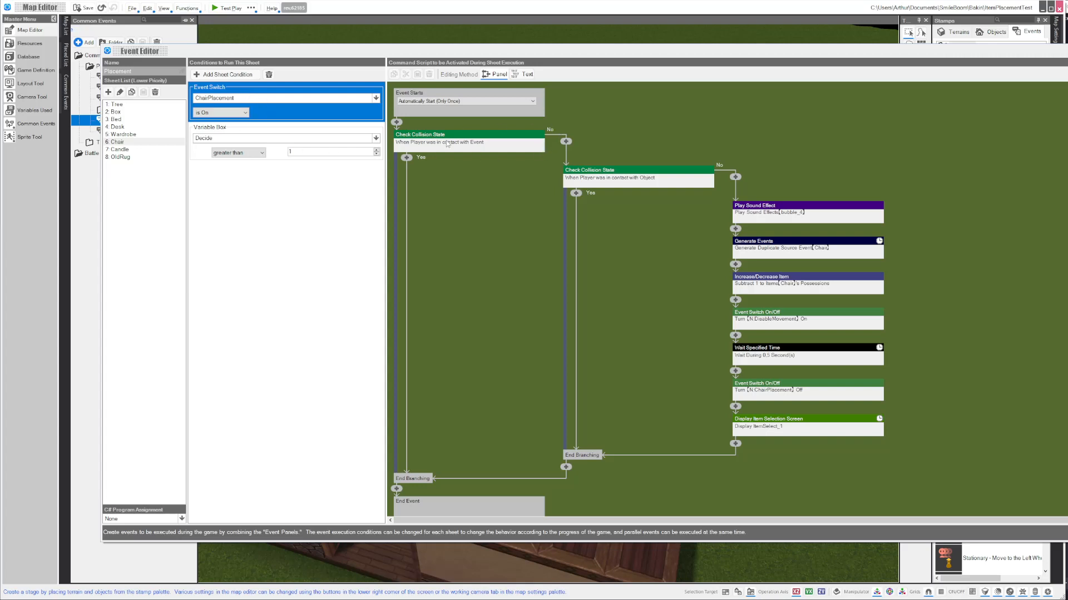
click(410, 143)
Inspect the Chair sheet's Play Sound Effect command and the Generate Events settings that duplicate the Chair event.
click(788, 213)
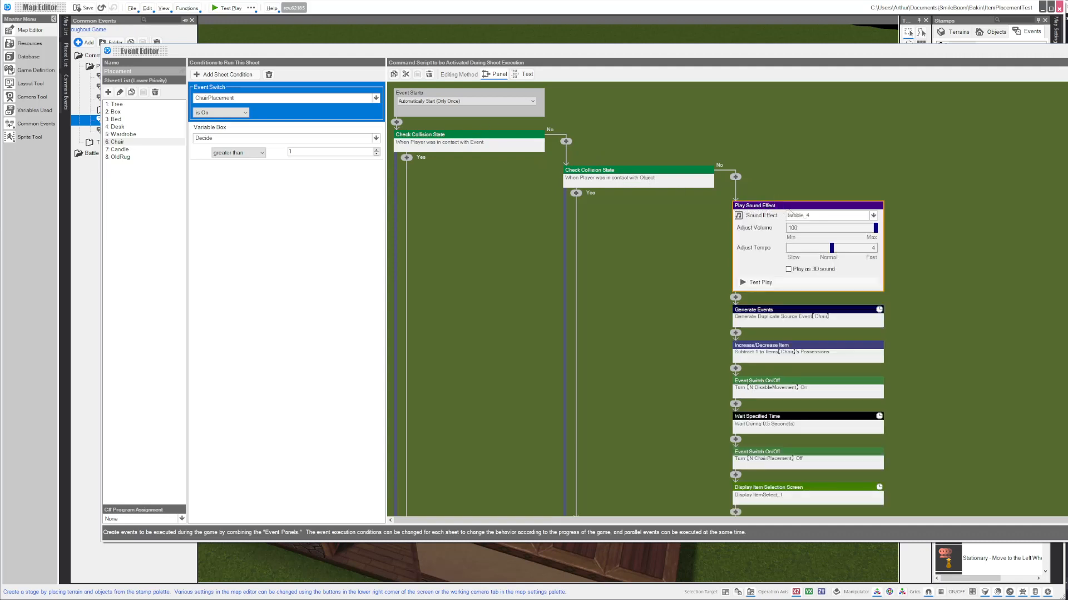
click(790, 316)
scroll(925, 310, down, 2)
click(939, 239)
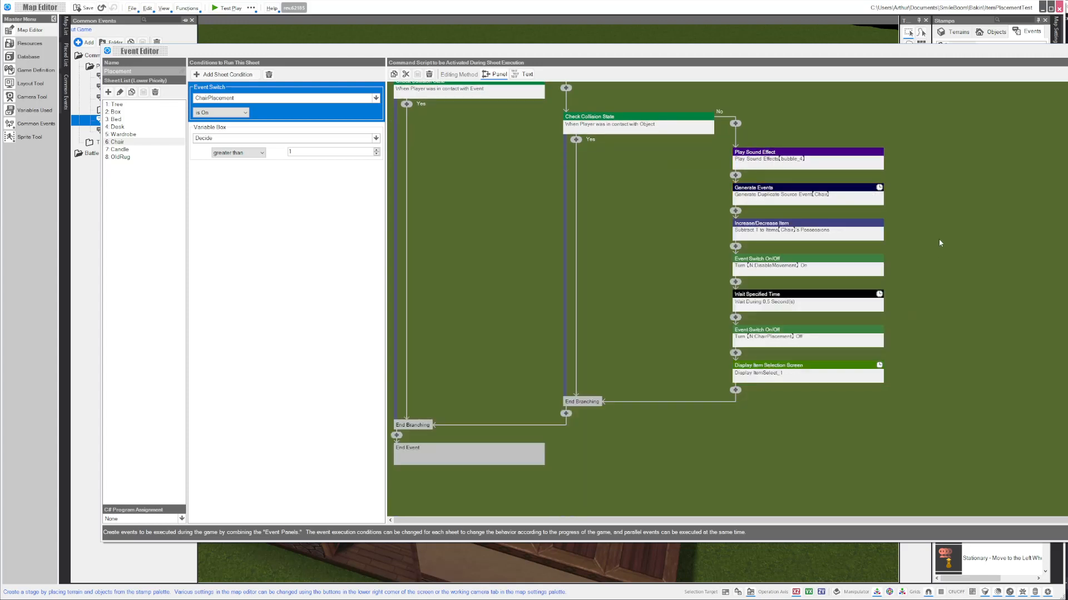
click(787, 236)
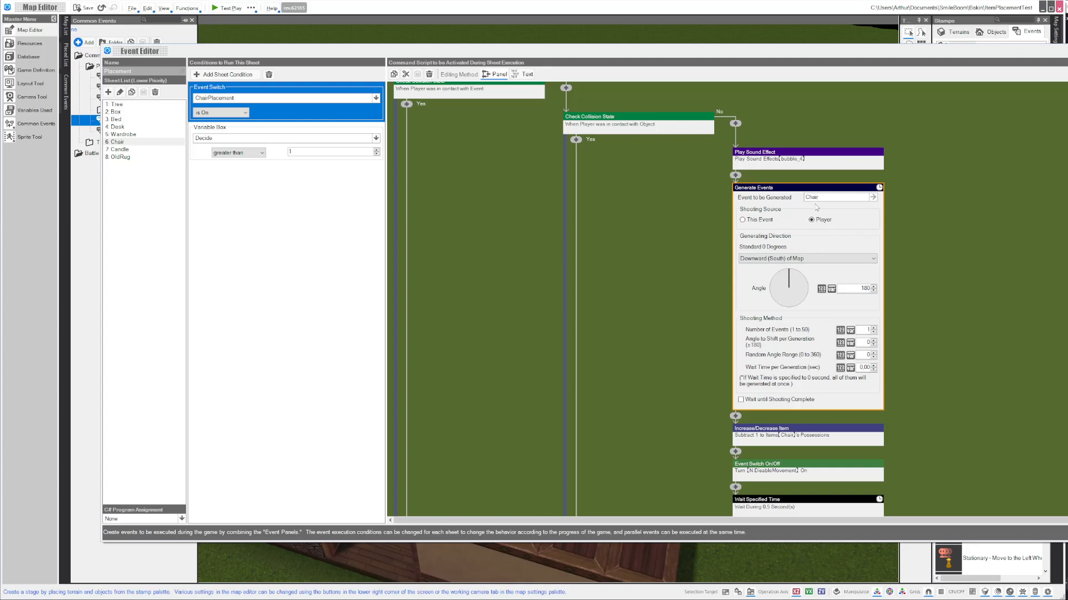
click(965, 217)
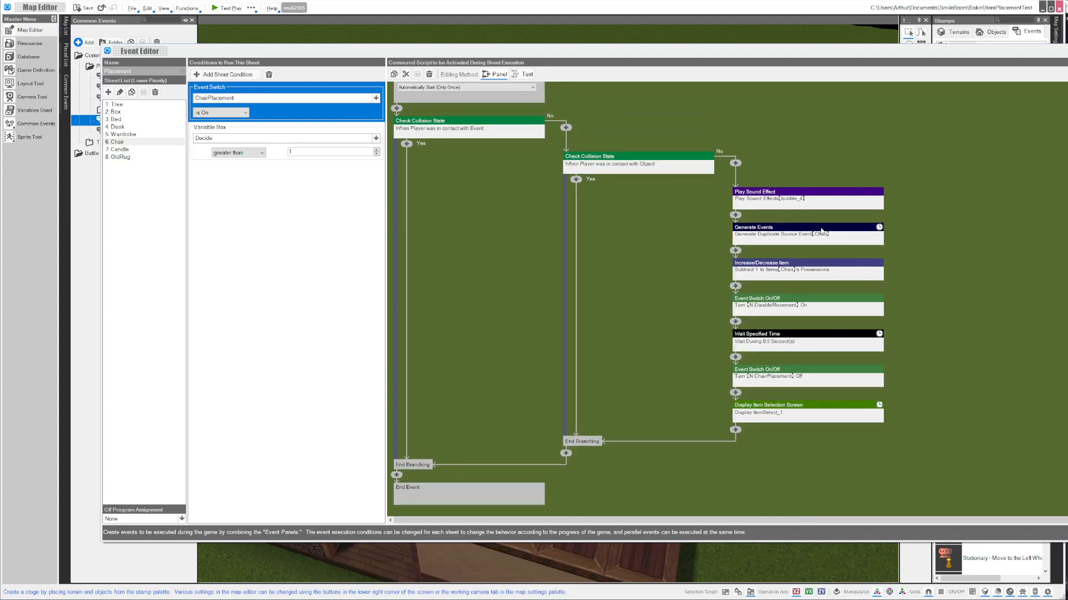
Check the Chair sheet's Increase/Decrease Item command and its DisableMovement switch command.
click(748, 271)
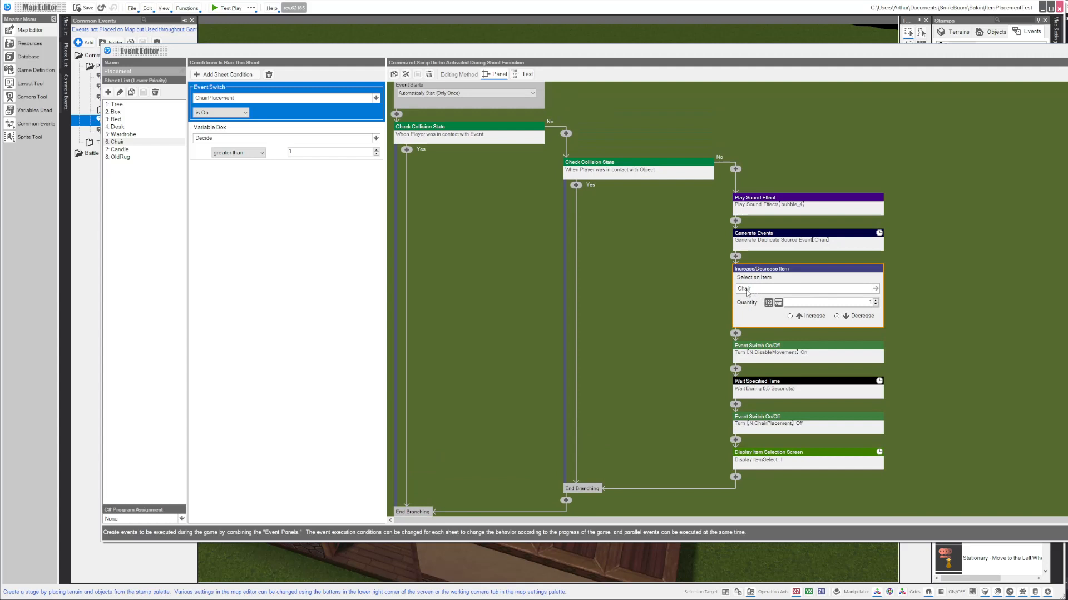
click(960, 326)
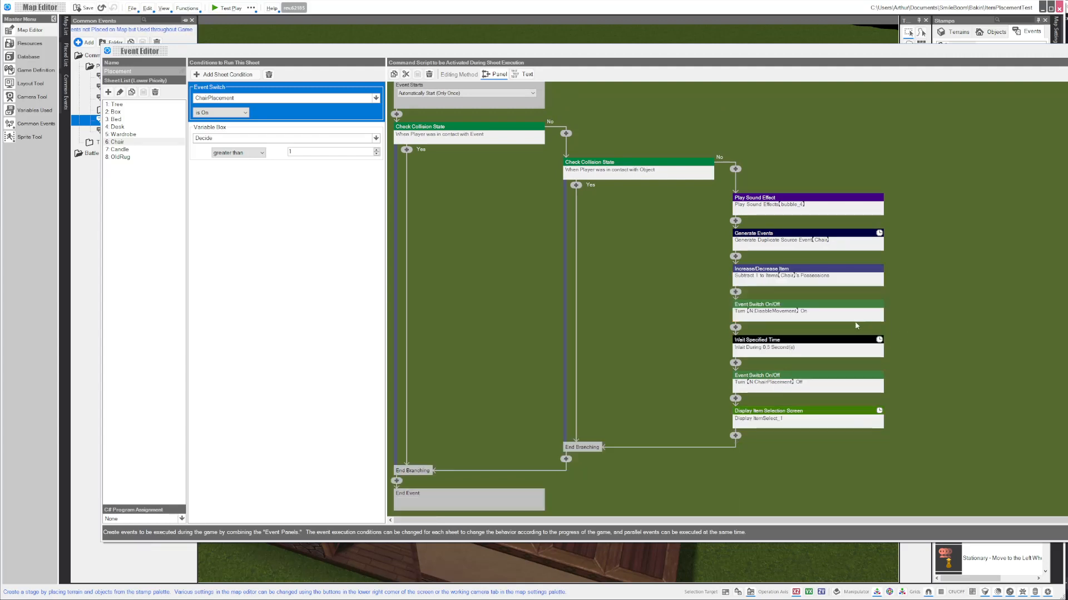
click(806, 311)
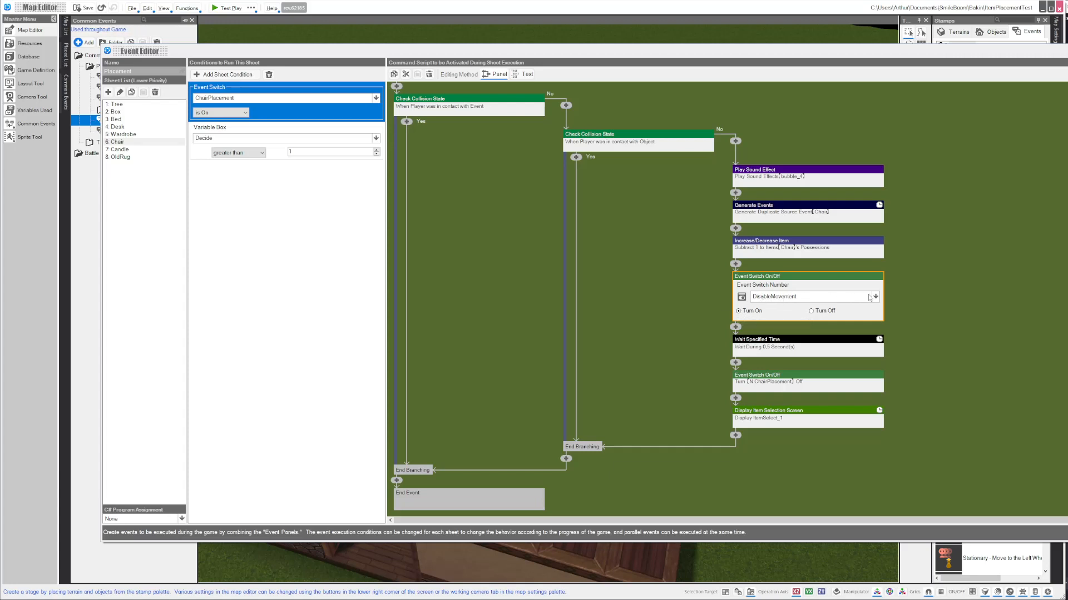
click(929, 294)
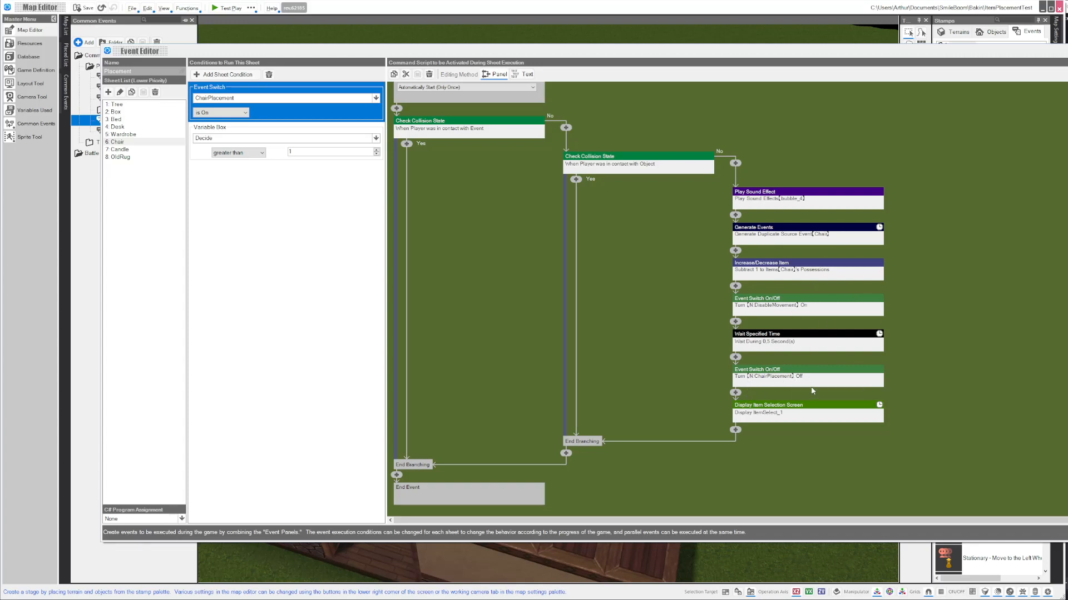
Check the Chair sheet's ChairPlacement switch and Display Item Selection Screen commands, and bring up the OldRug sheet.
click(792, 377)
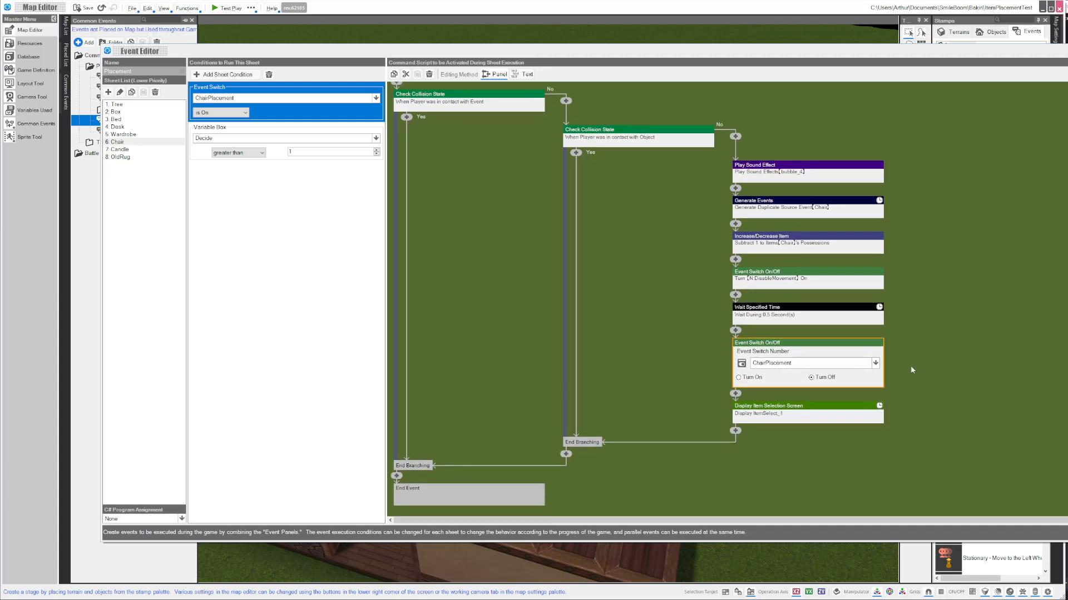
click(913, 367)
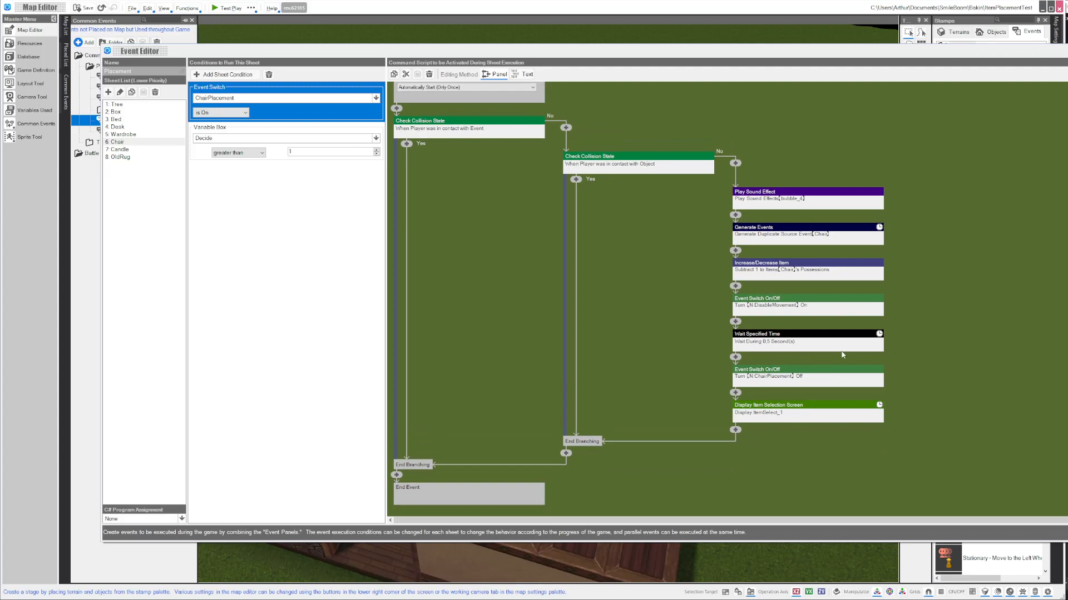
click(759, 414)
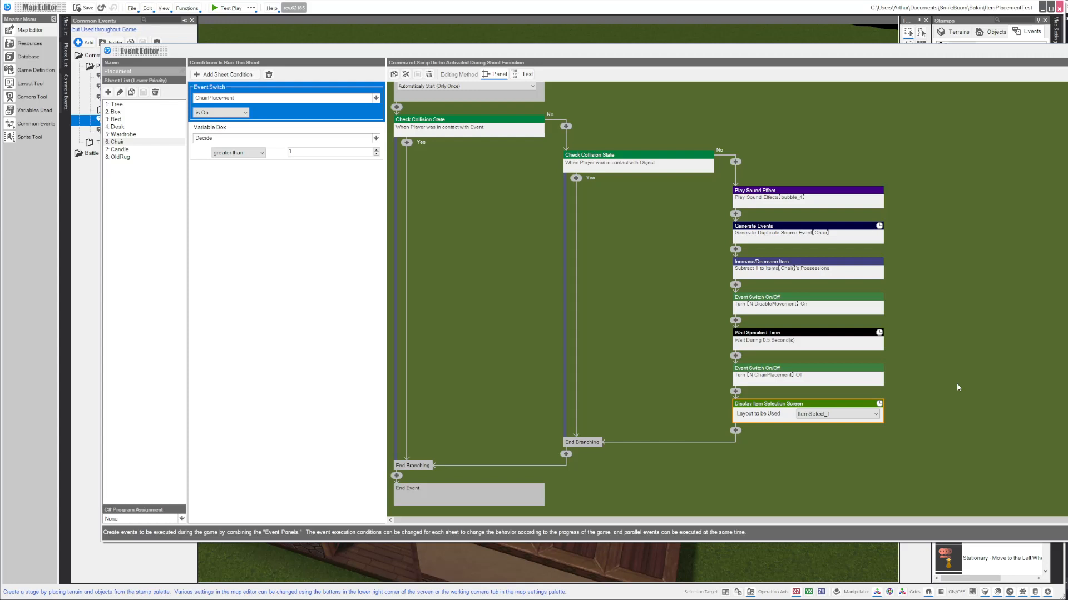
click(977, 377)
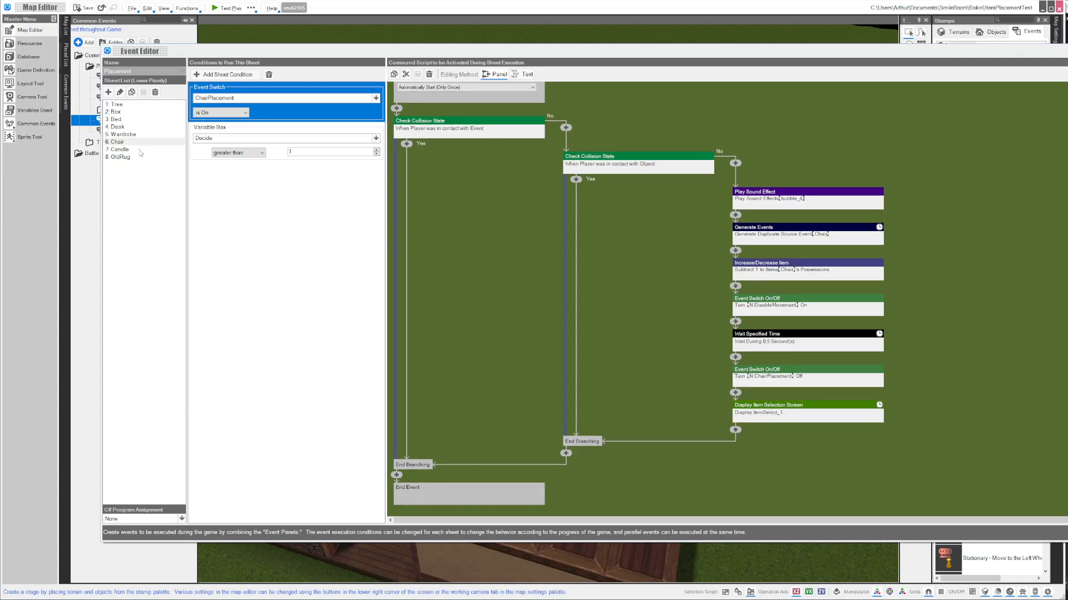
click(121, 158)
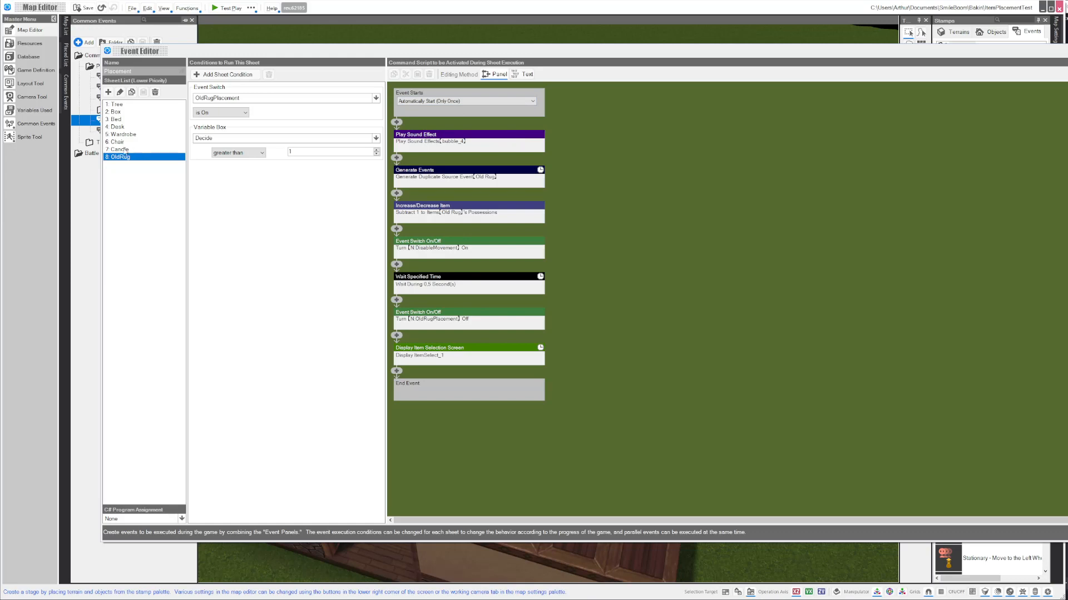
Compare Placement's Desk, Bed and Tree sheets, check the Bed sheet's Generate Events settings, and close the event.
click(119, 127)
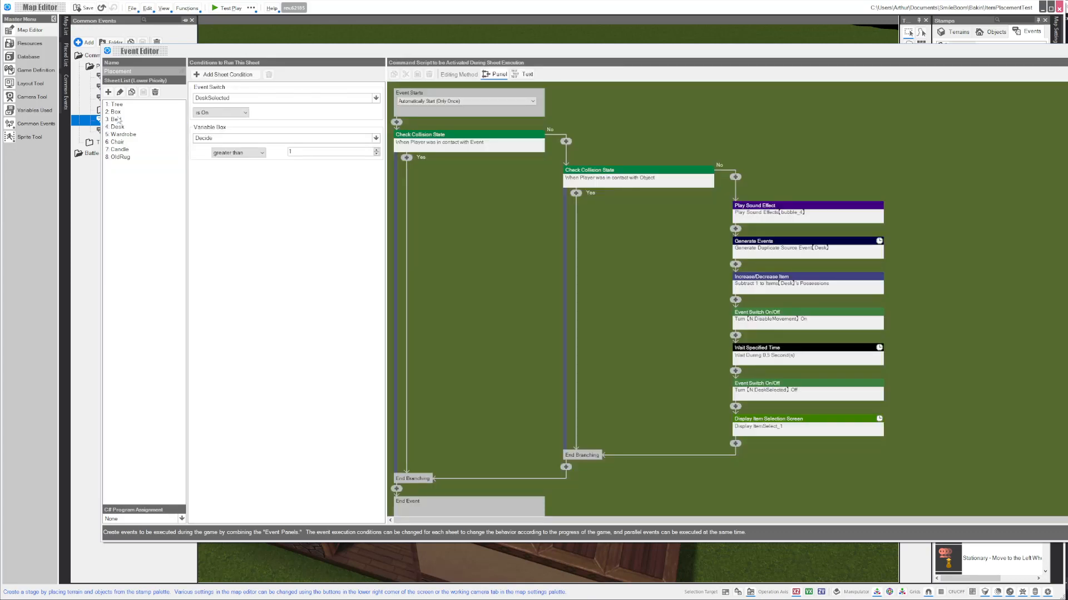
click(118, 119)
click(118, 105)
click(119, 127)
click(116, 119)
click(791, 241)
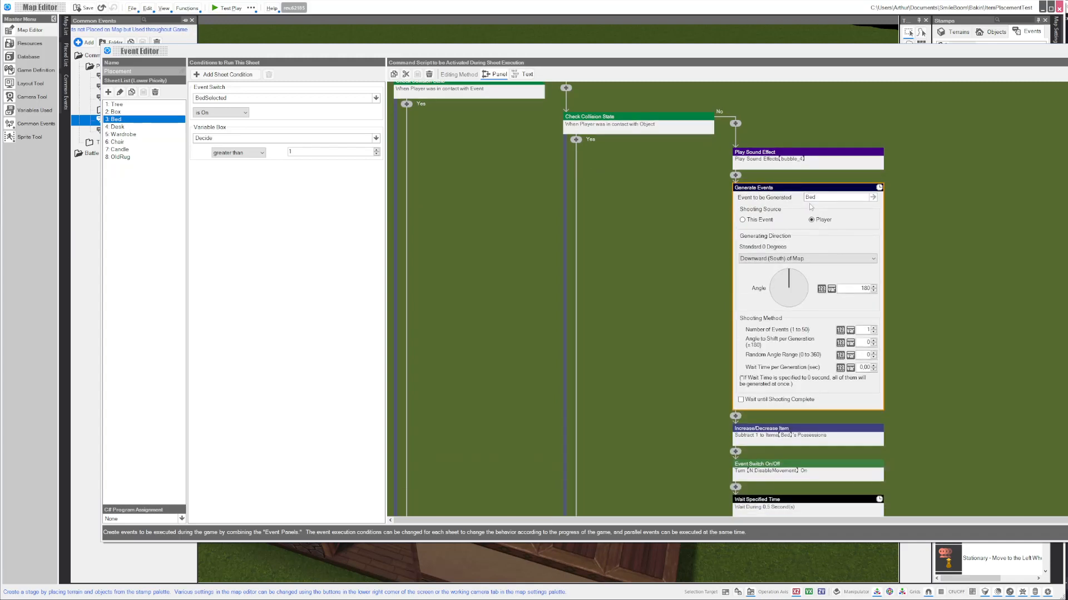
click(1004, 241)
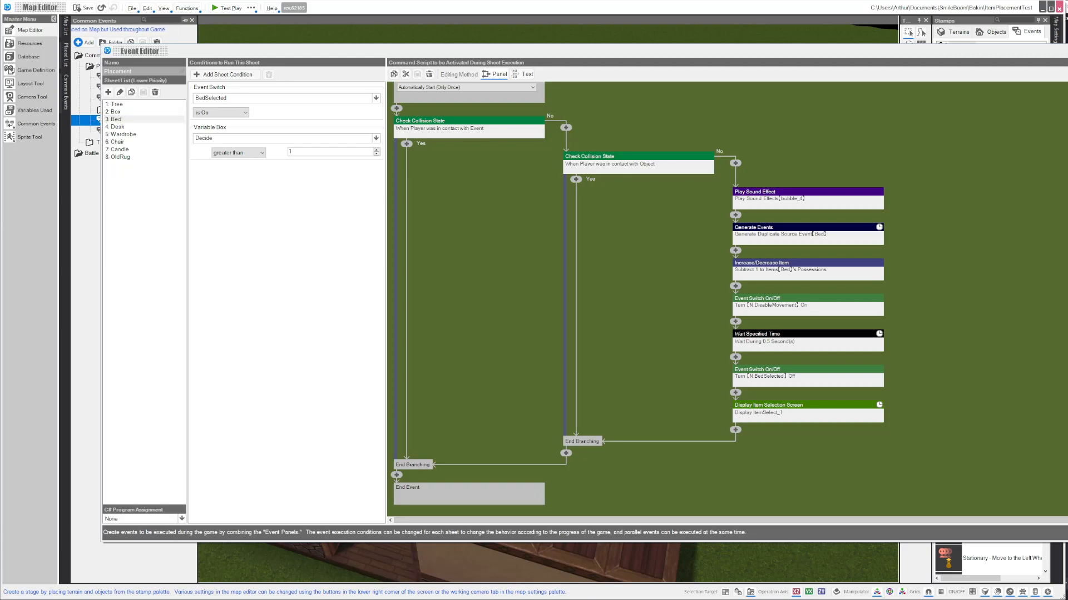
key(Escape)
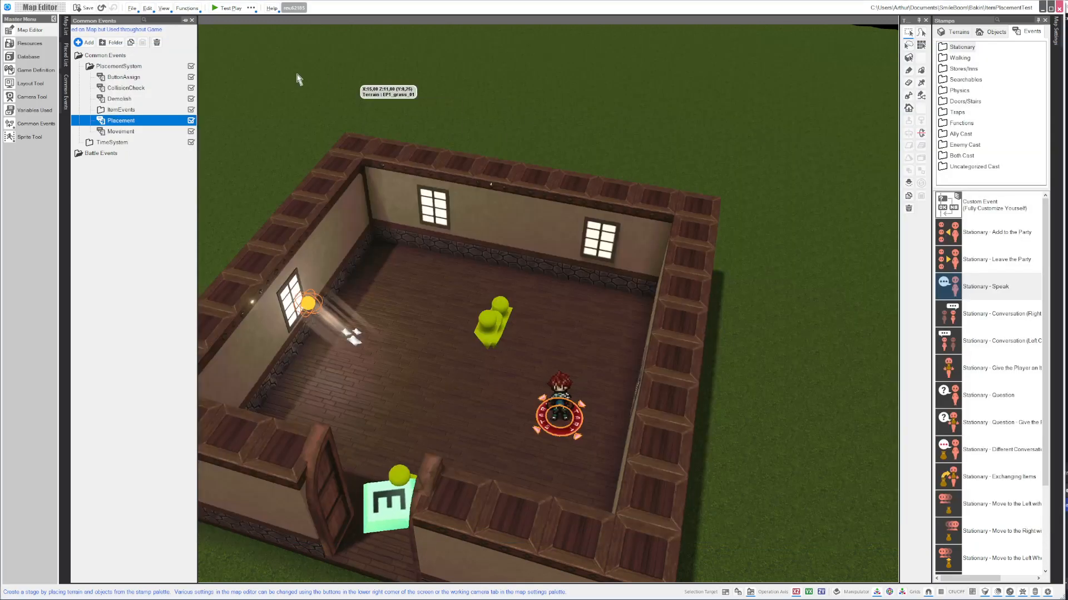
Open the Movement common event and examine the W sheet's PlacementActive and W variable conditions and its Make Player Walk settings.
click(116, 134)
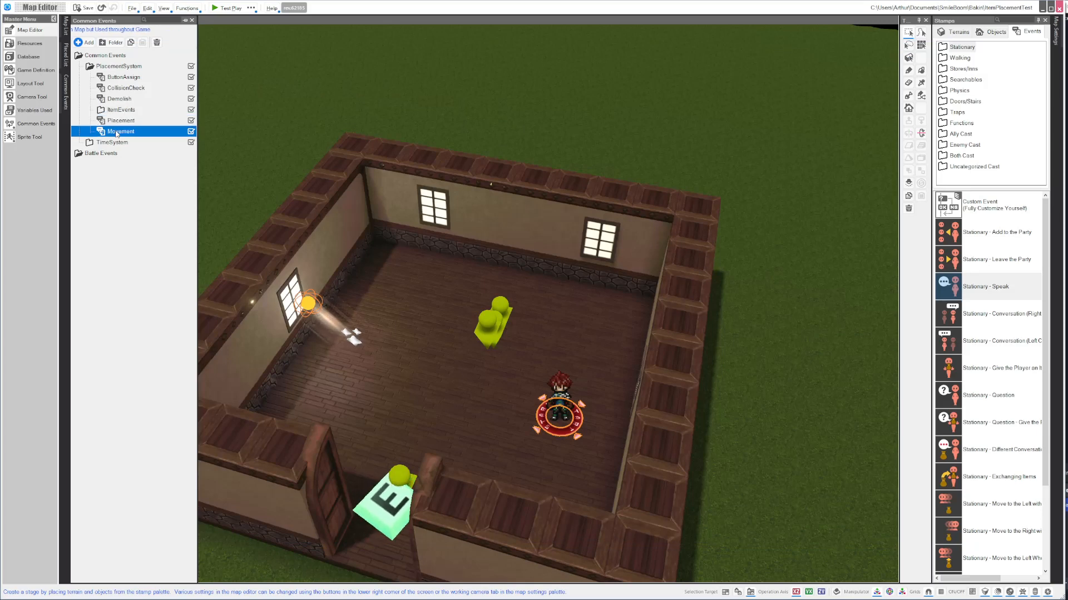
double_click(117, 134)
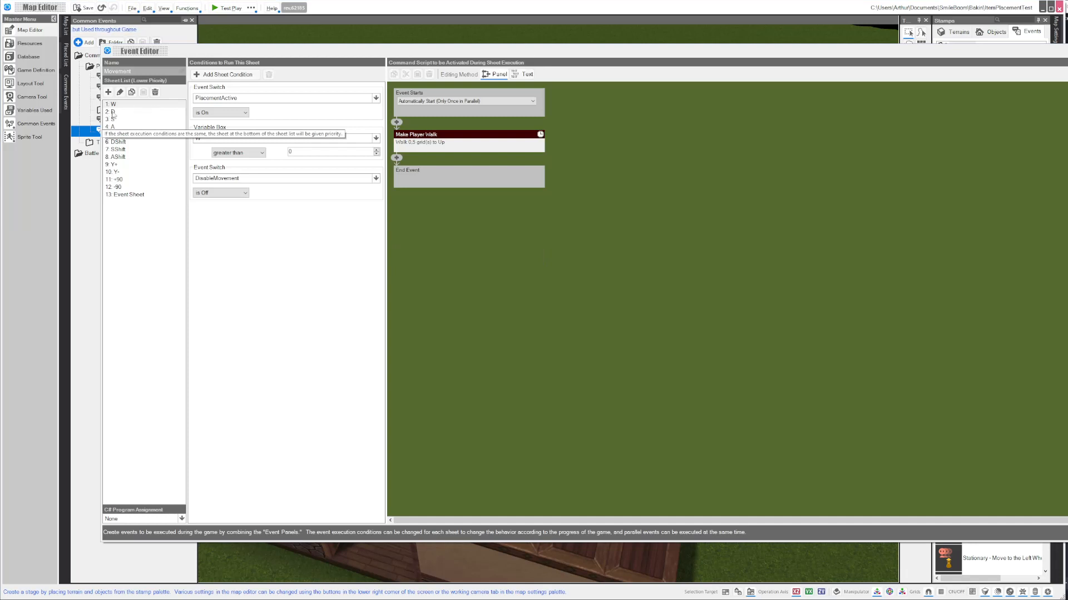
click(270, 119)
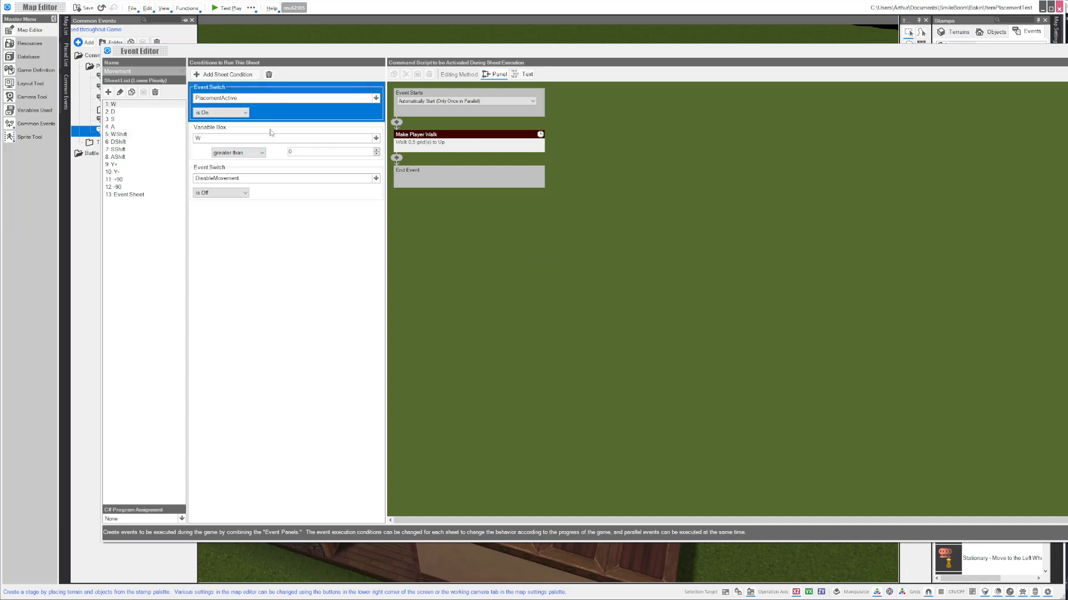
click(269, 132)
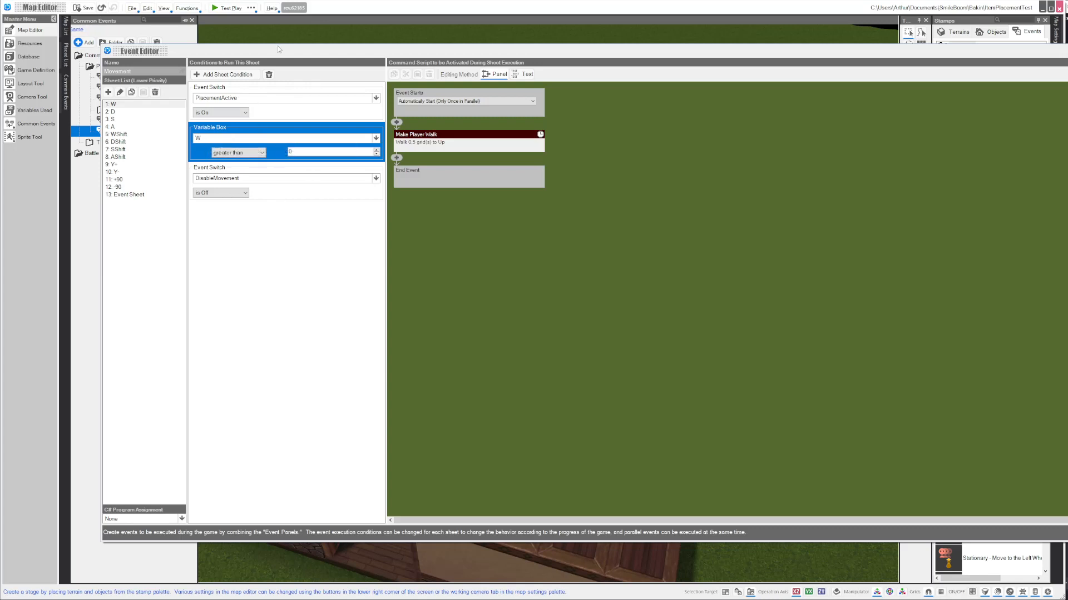
drag(279, 49, 386, 35)
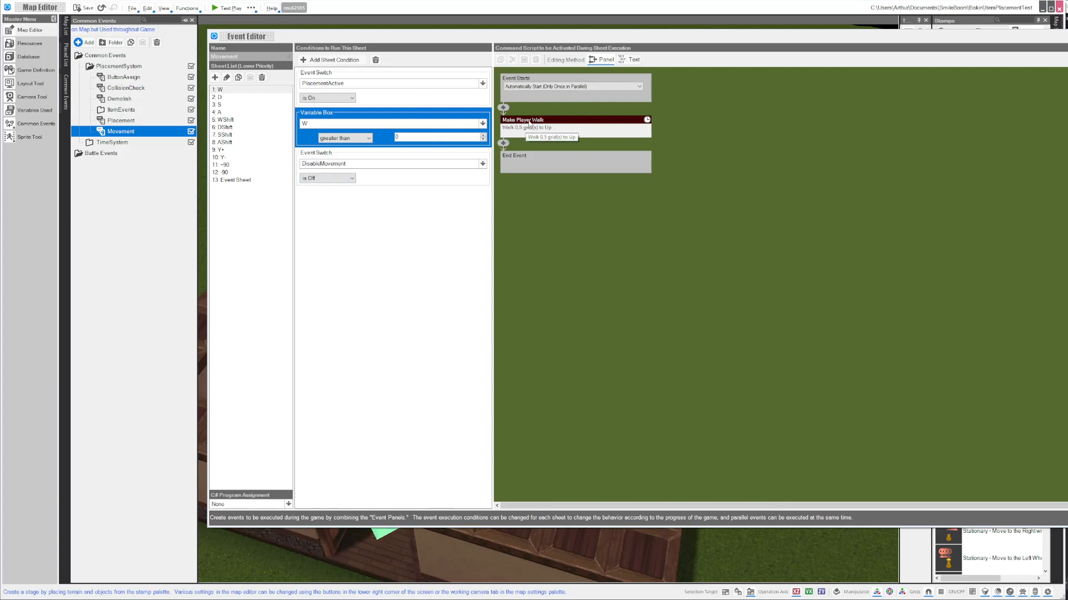
click(578, 127)
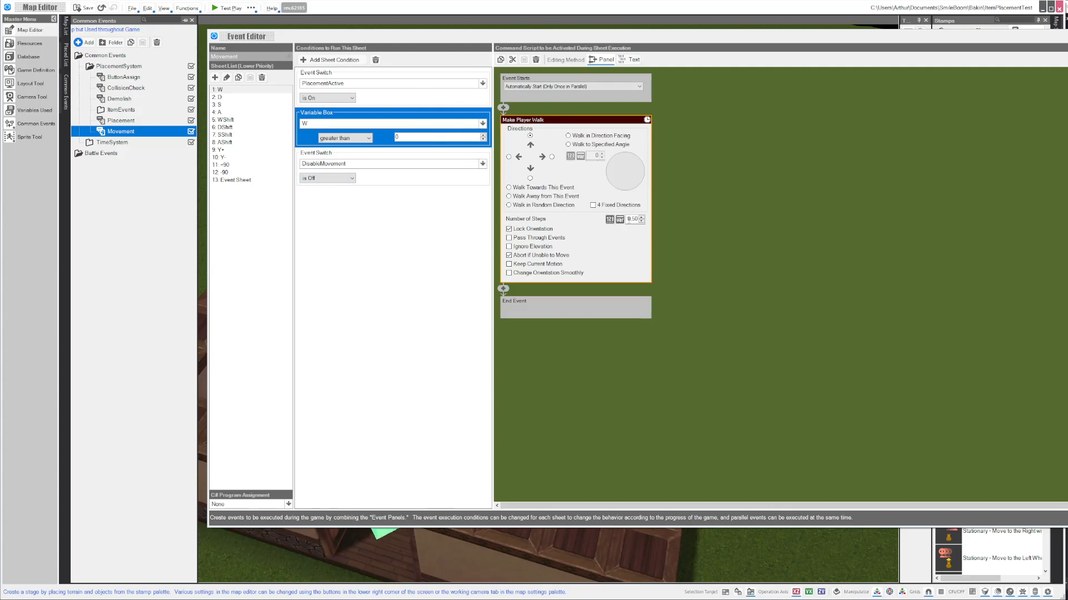
click(680, 156)
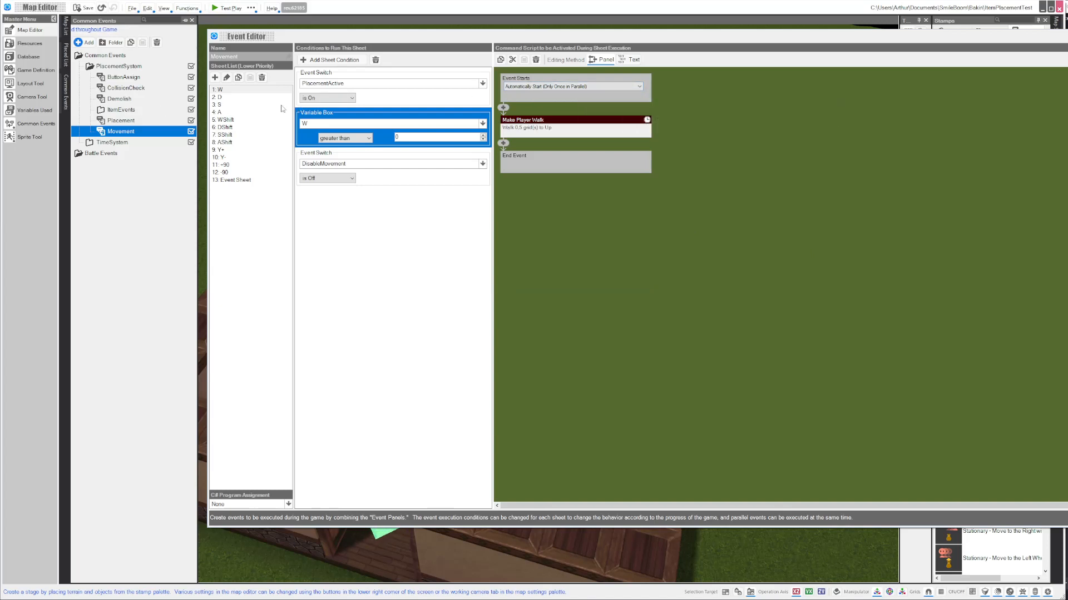
Compare the D, S, A and W sheets' variable conditions and walking directions in the Movement event.
click(218, 98)
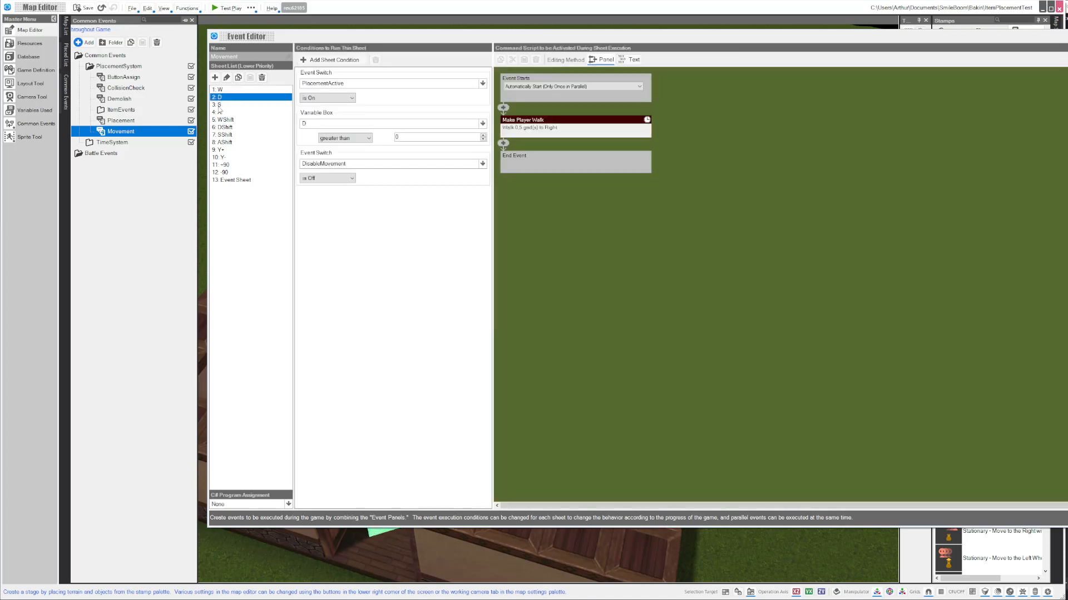
click(220, 105)
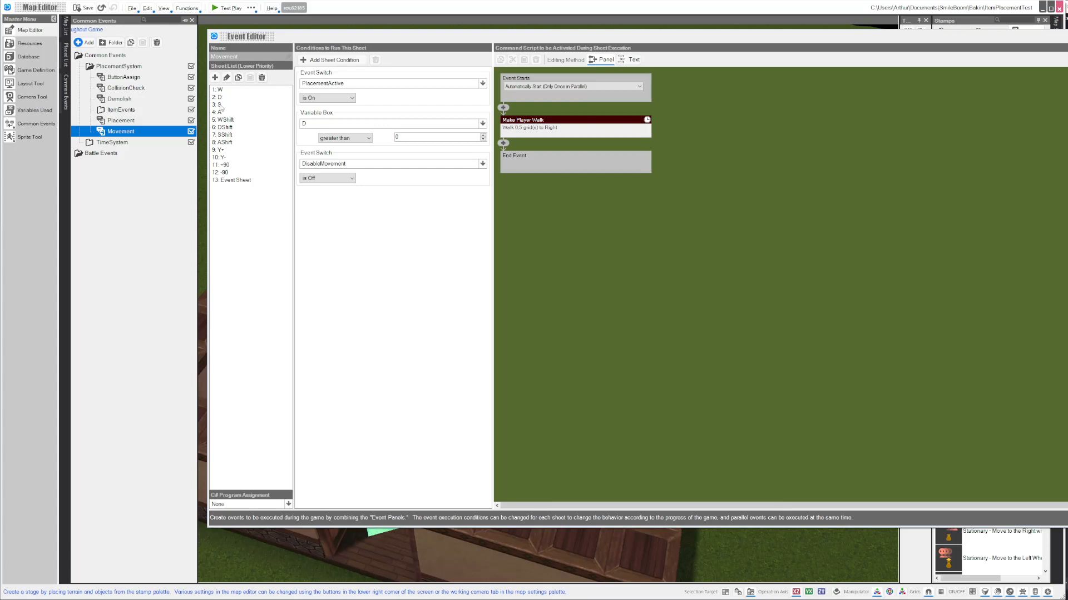
click(219, 111)
click(218, 105)
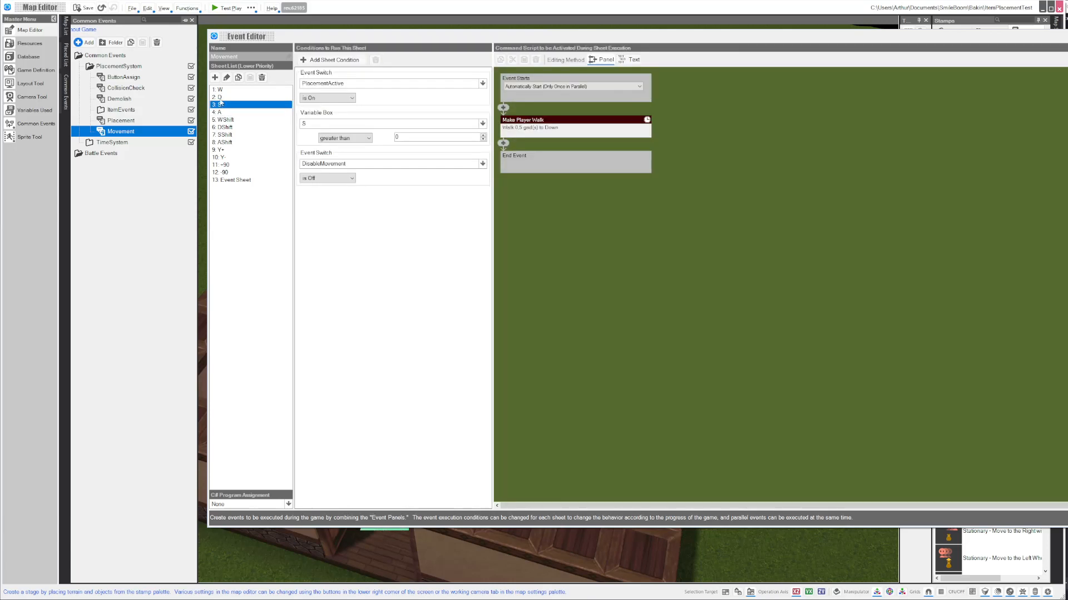
click(220, 98)
click(222, 91)
click(223, 99)
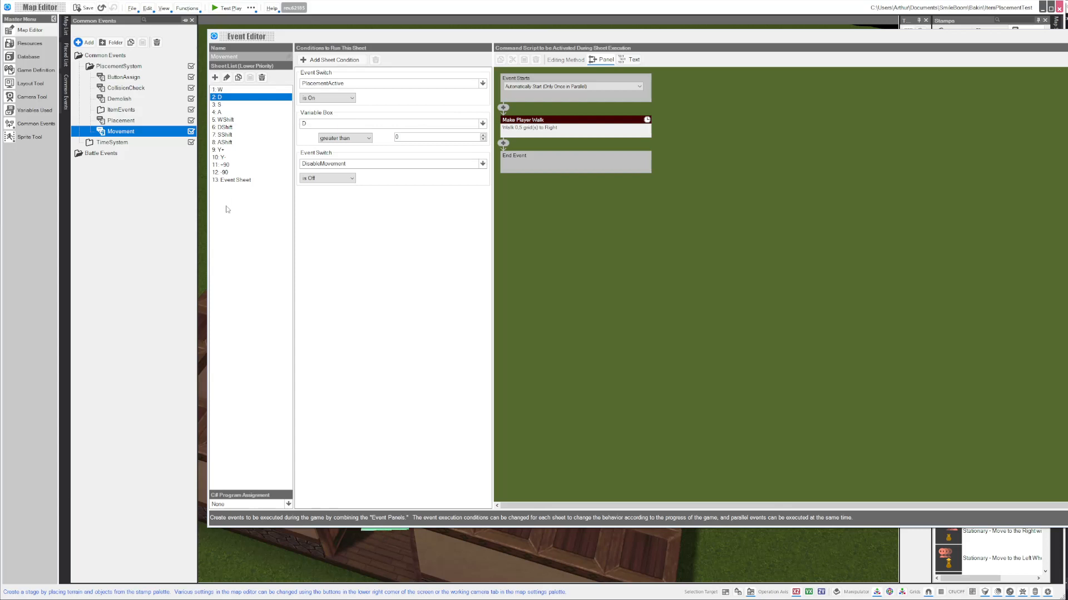
Compare the WShift sheet with the W sheet and check its additional Shift variable condition.
click(239, 121)
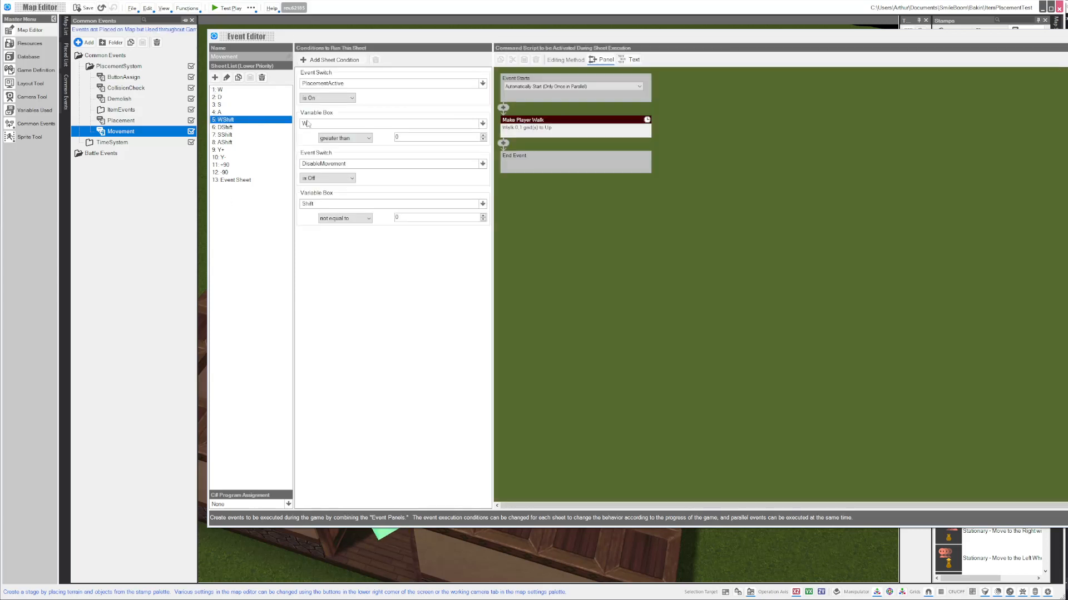
click(227, 126)
click(219, 90)
click(225, 121)
click(325, 198)
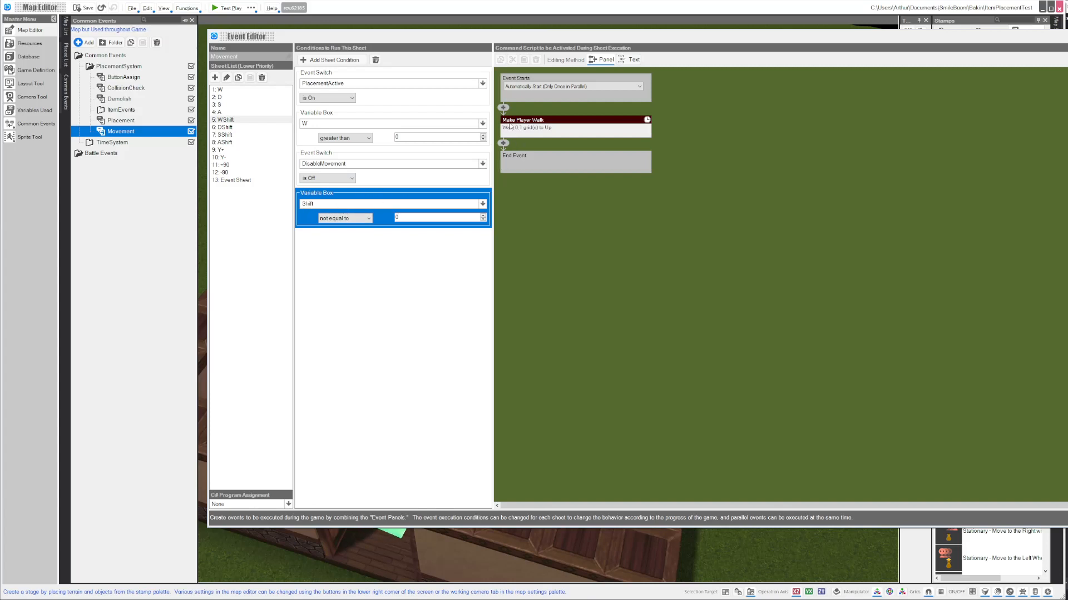
Inspect the Number of Steps setting in the WShift sheet's Make Player Walk command.
click(559, 123)
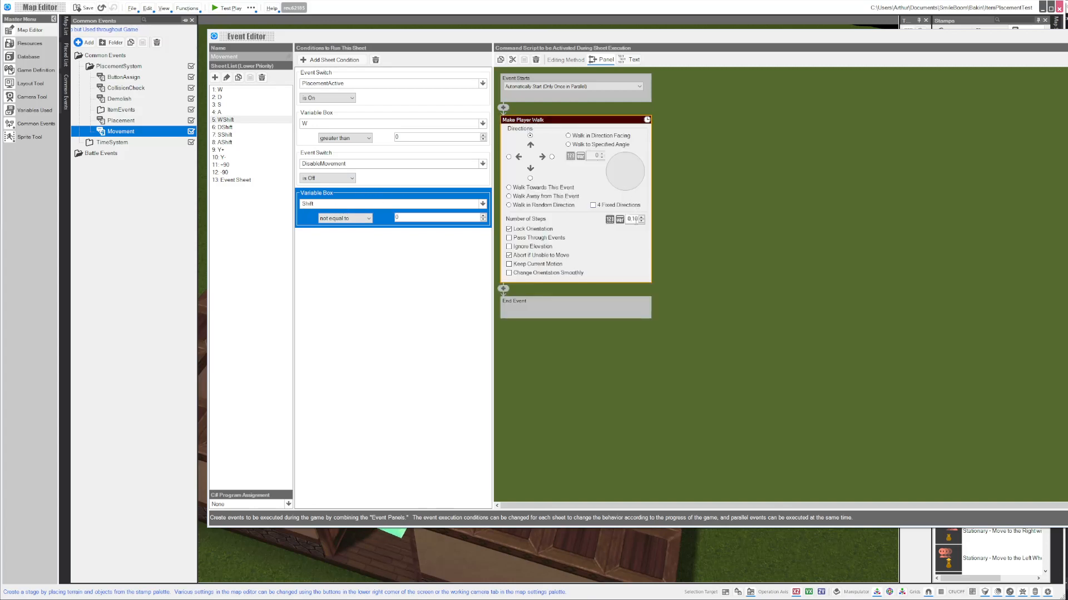
click(632, 219)
click(770, 222)
click(588, 123)
Switch between the W and WShift sheets to compare their walking distances, and bring up the D sheet.
click(222, 90)
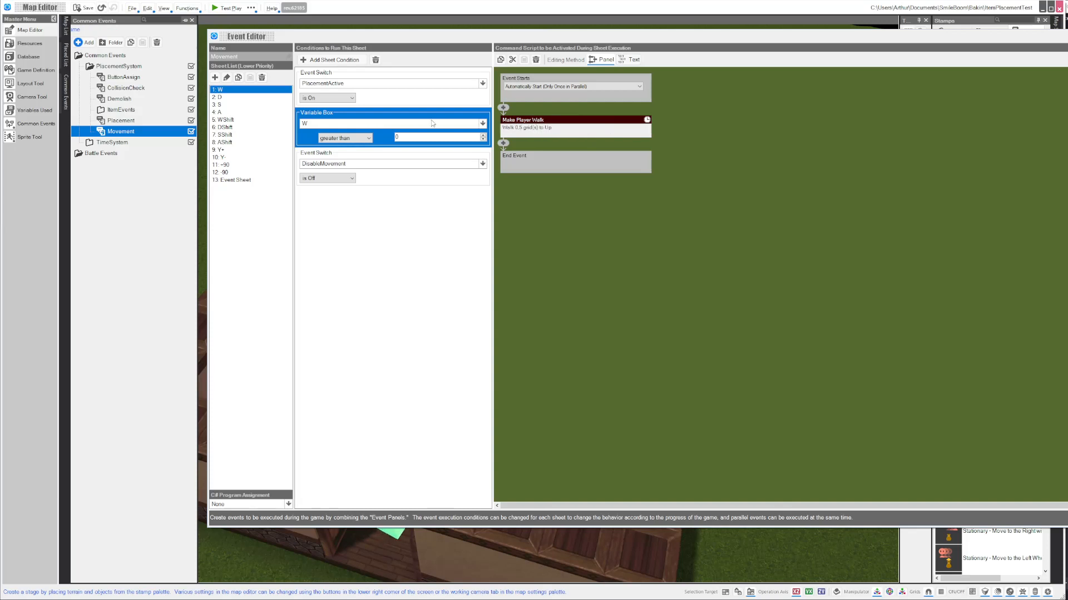
click(229, 120)
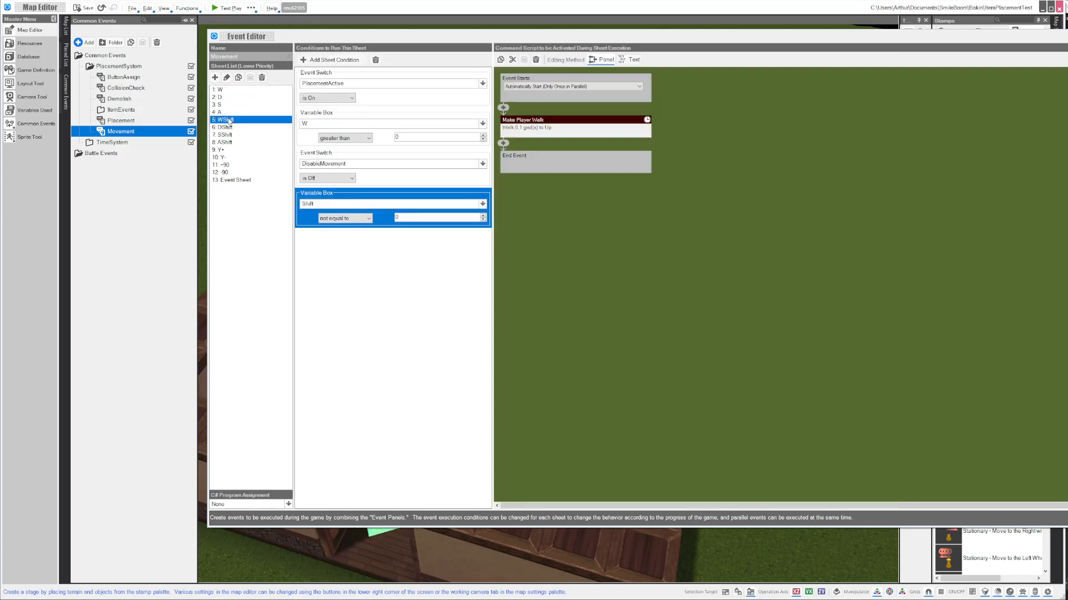
click(229, 93)
click(229, 120)
click(228, 97)
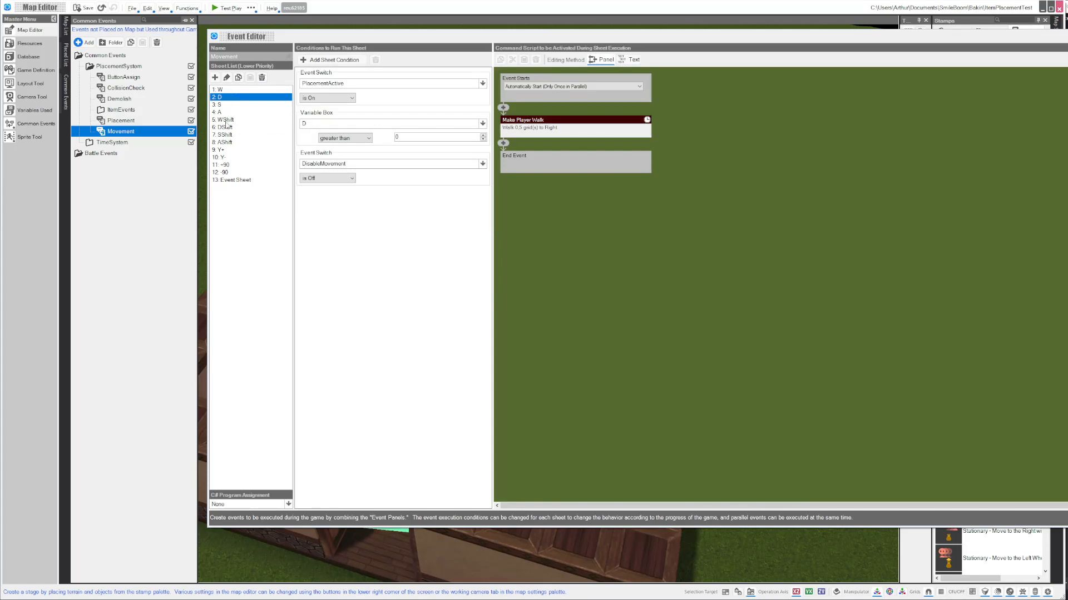
Compare the Y+ and Y- sheets and their Change Player Y Coordinate commands.
click(225, 150)
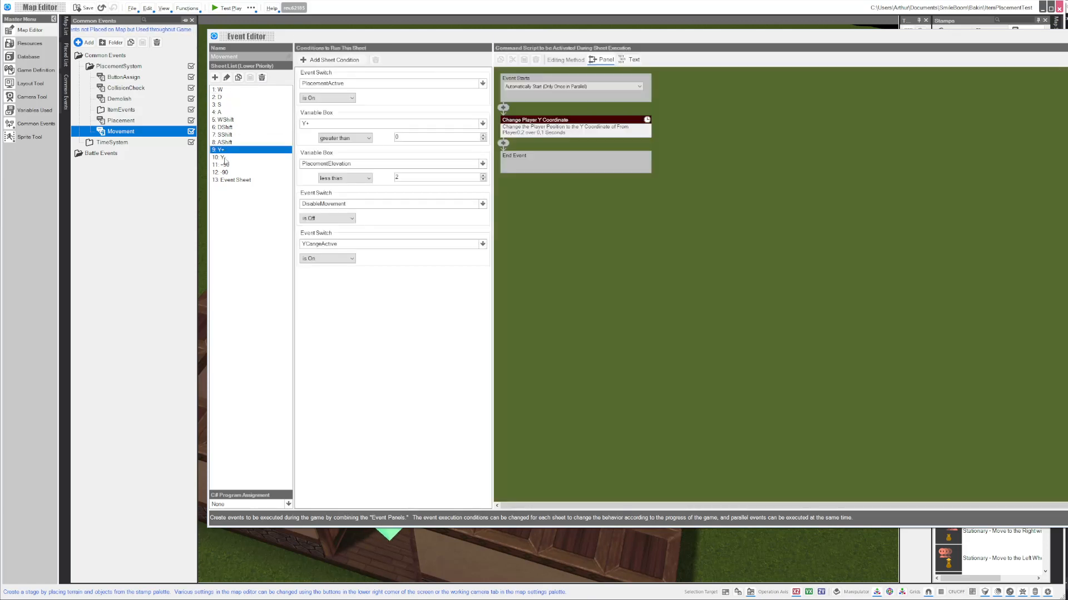
click(225, 158)
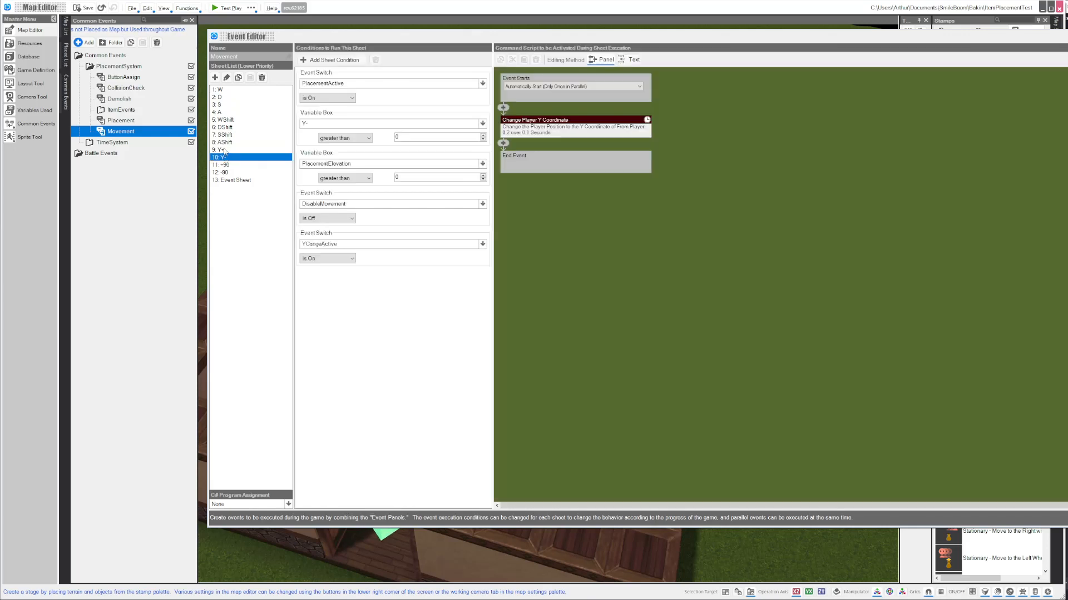
click(224, 150)
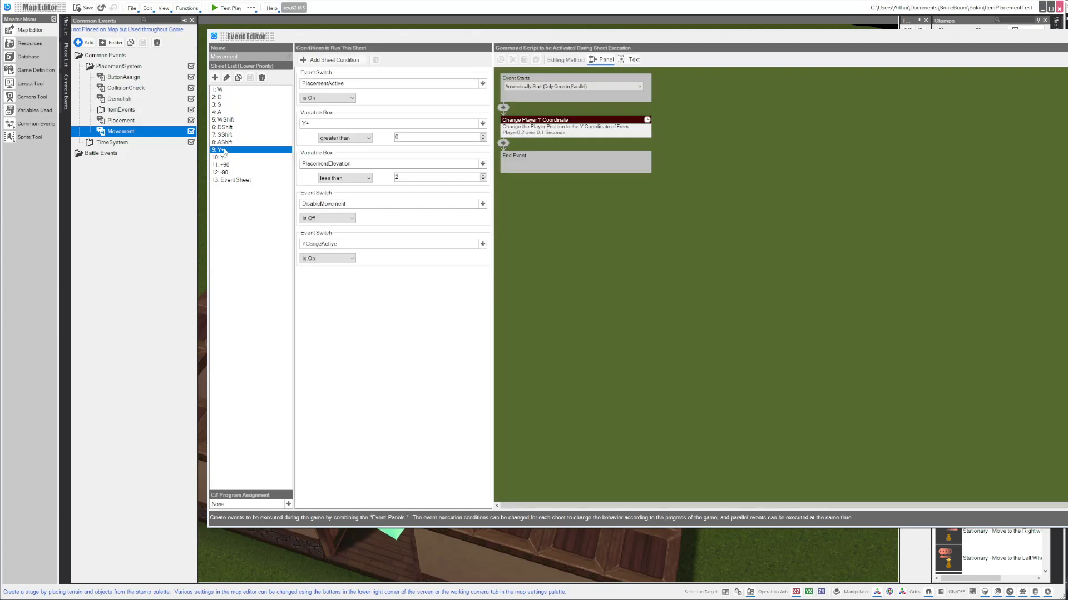
click(227, 158)
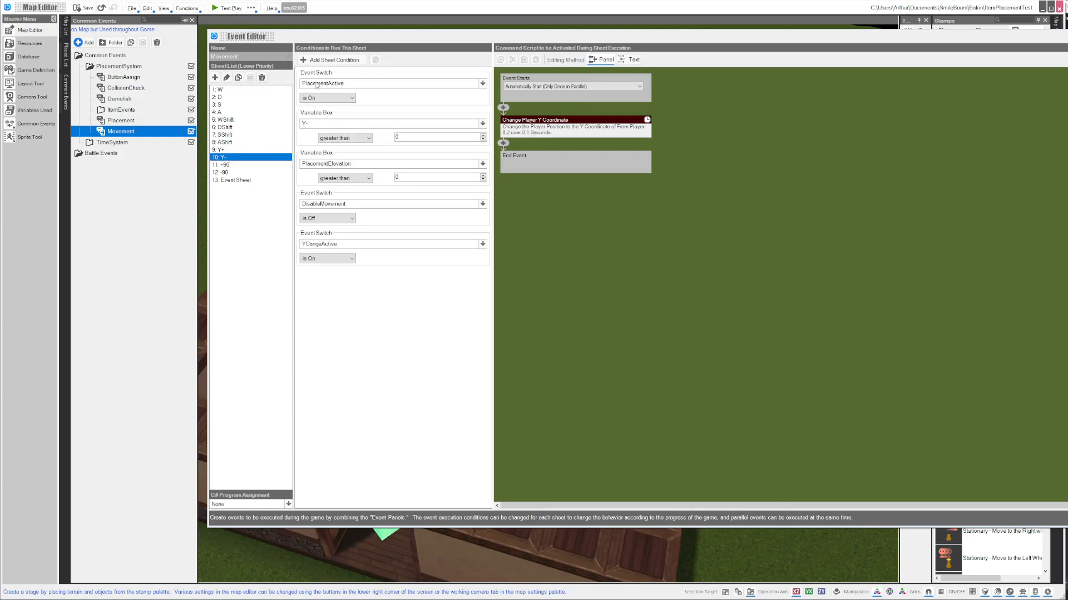
Check the Y- sheet's Y- variable condition and compare the PlacementElevation limits of the Y+ and Y- sheets.
click(327, 116)
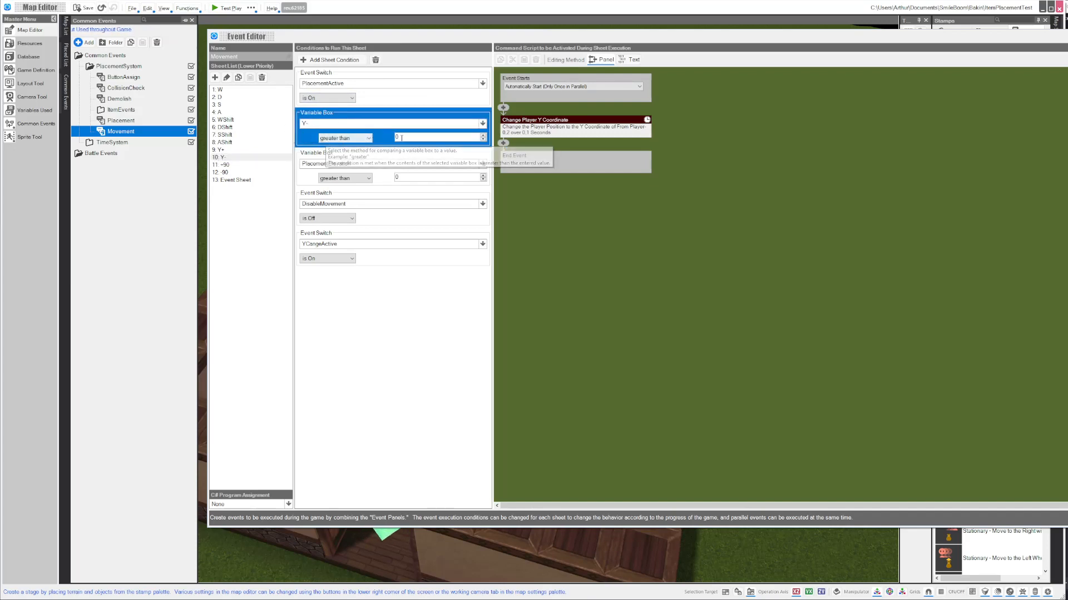
click(376, 166)
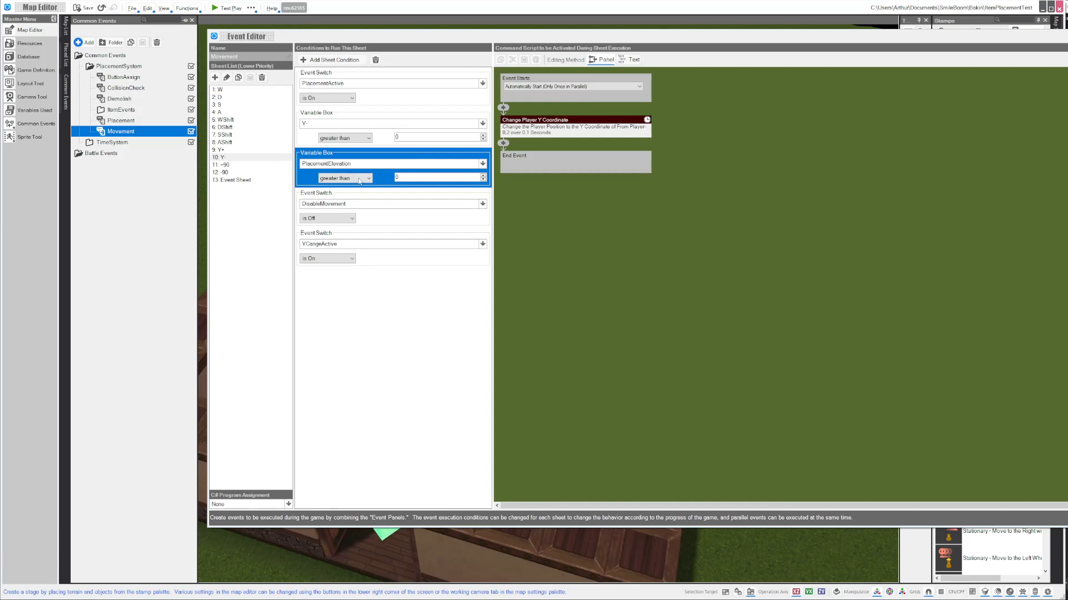
click(221, 149)
click(224, 157)
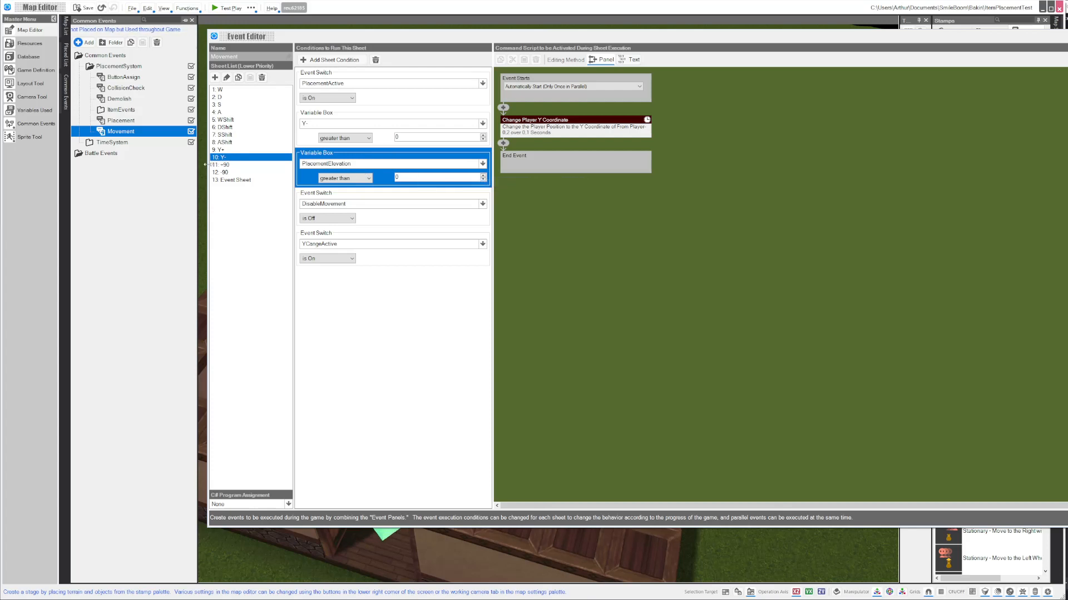
click(221, 150)
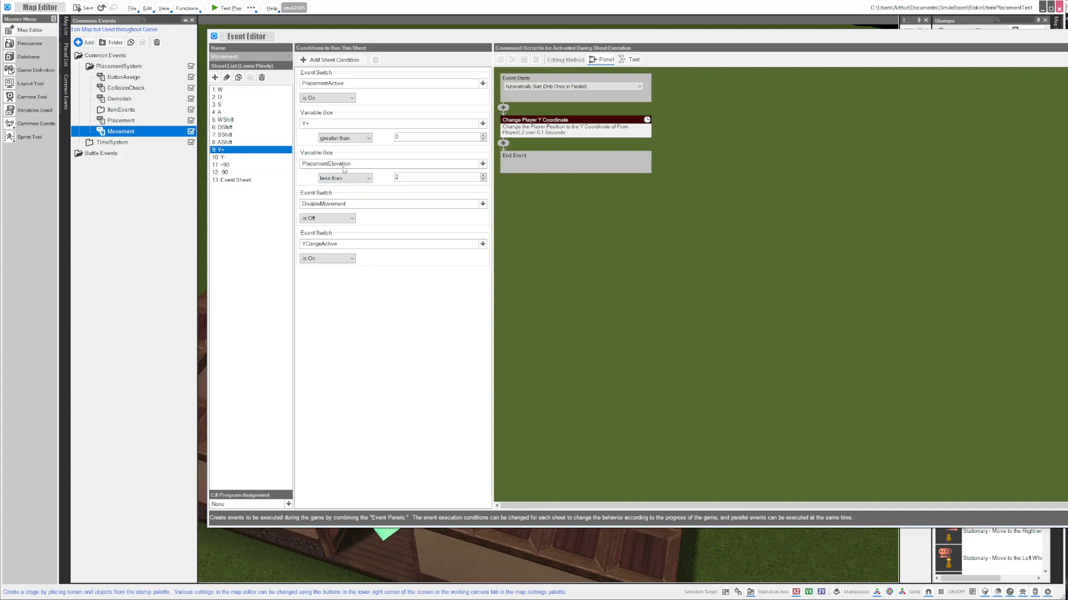
click(219, 157)
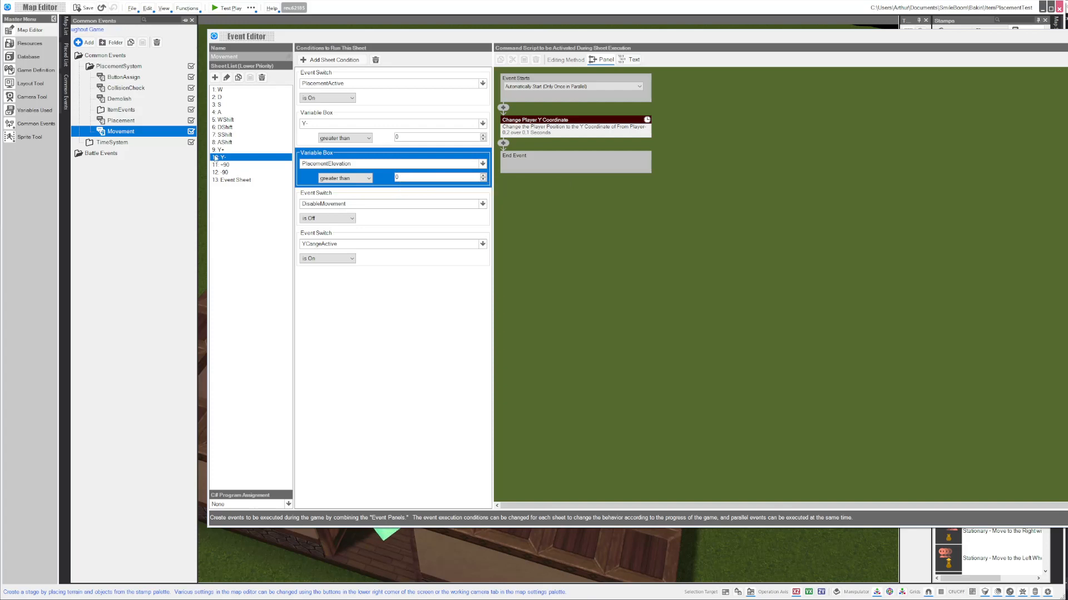
Check the YCangeActive switch condition on the Y- and Y+ sheets.
click(368, 234)
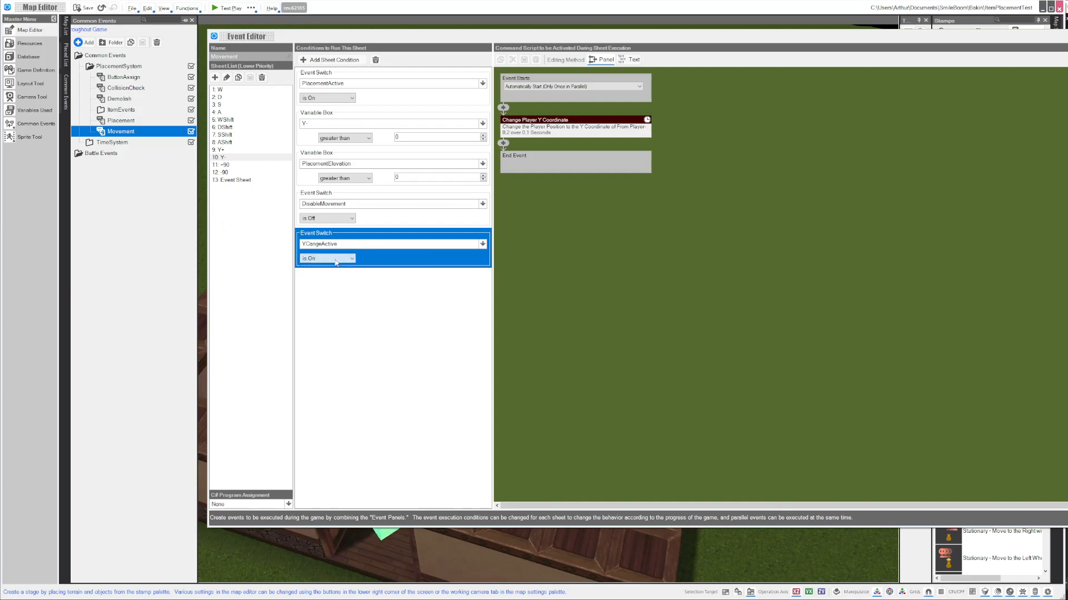
click(224, 150)
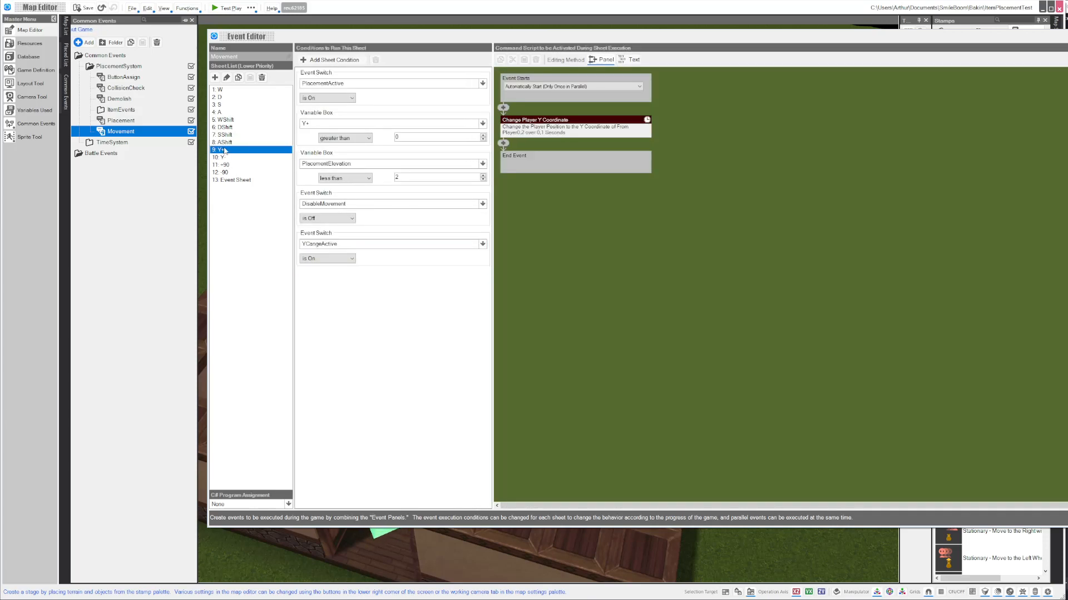
click(223, 158)
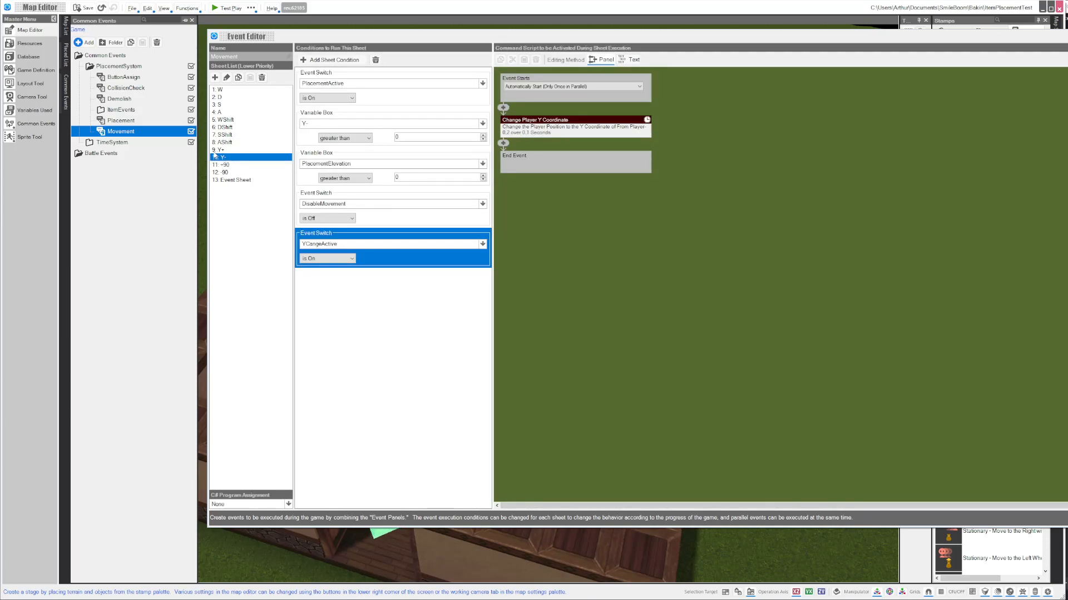
click(216, 156)
Compare the +90 and -90 sheets, examining the relative Y angle of the +90 sheet's Rotate Player command.
click(227, 165)
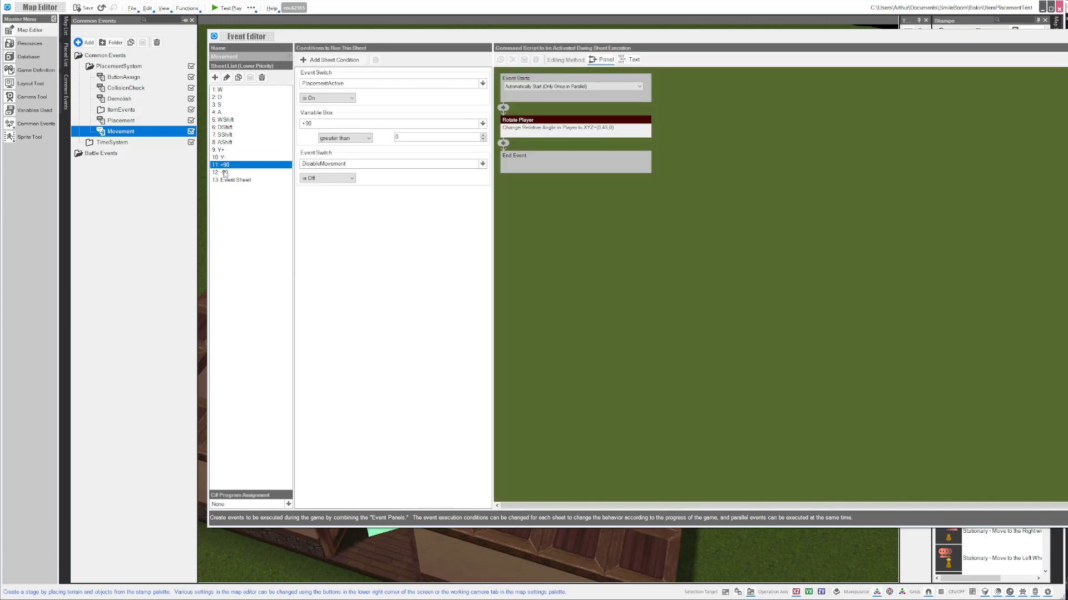
click(224, 172)
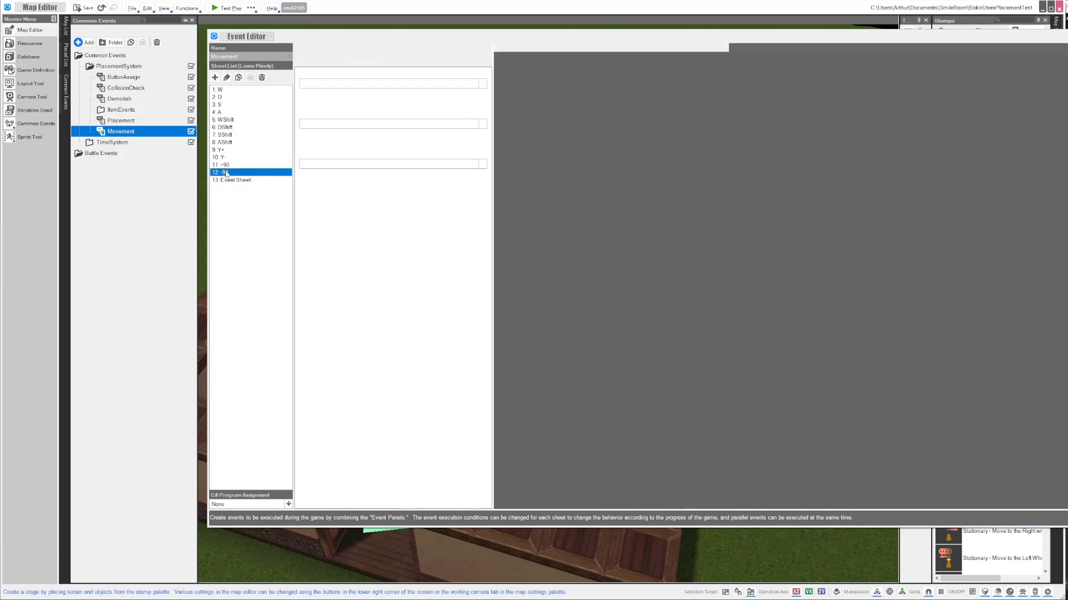
click(224, 165)
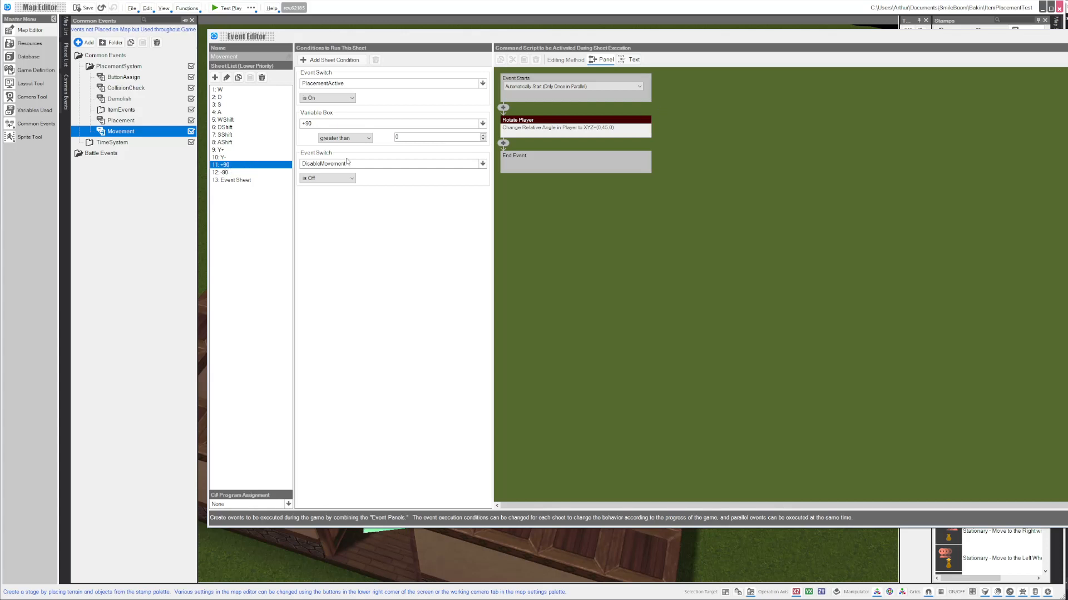
click(227, 172)
click(229, 165)
click(572, 127)
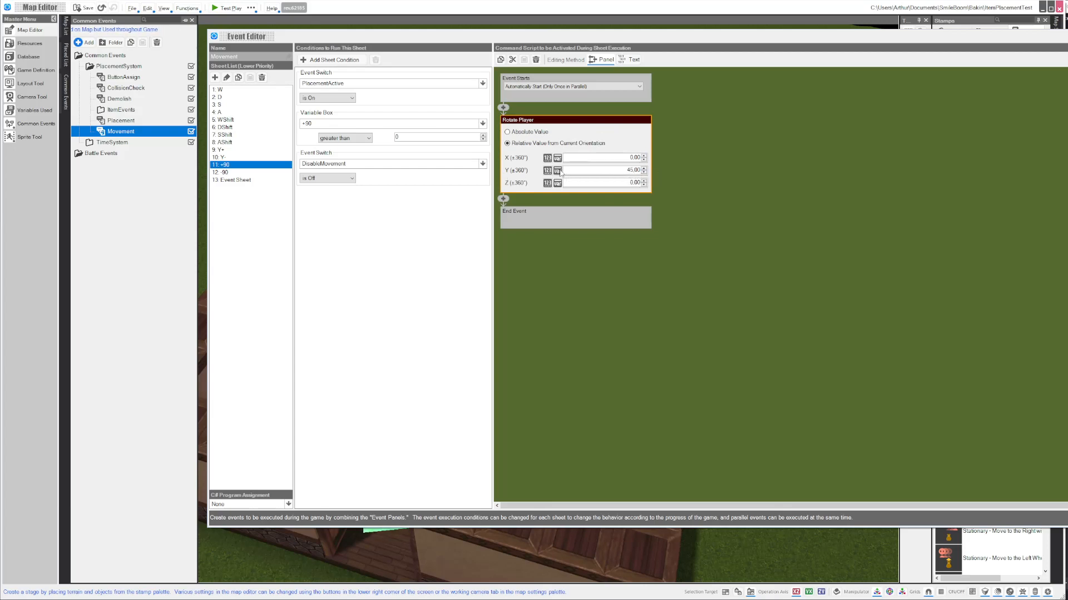
click(226, 172)
click(225, 165)
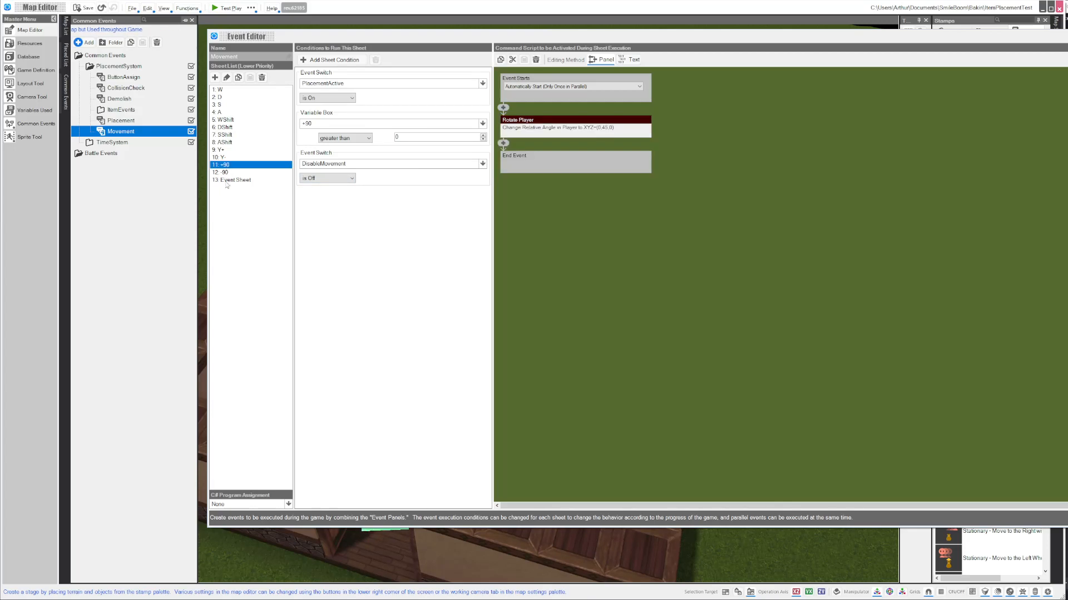
Check the +90 sheet's variable box condition and compare its run conditions with those of the -90 sheet.
click(303, 123)
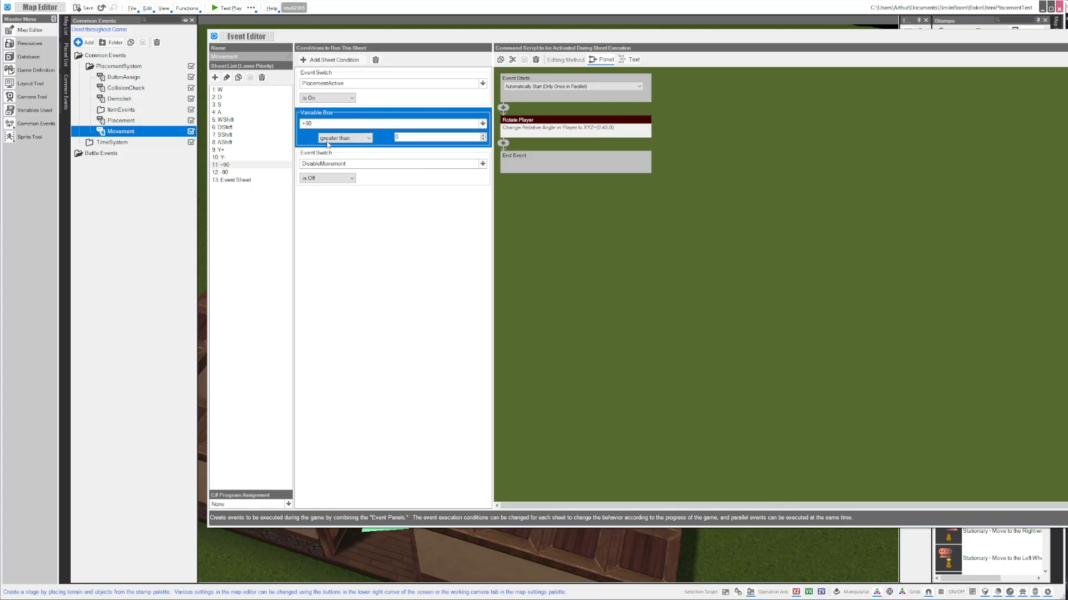
click(226, 173)
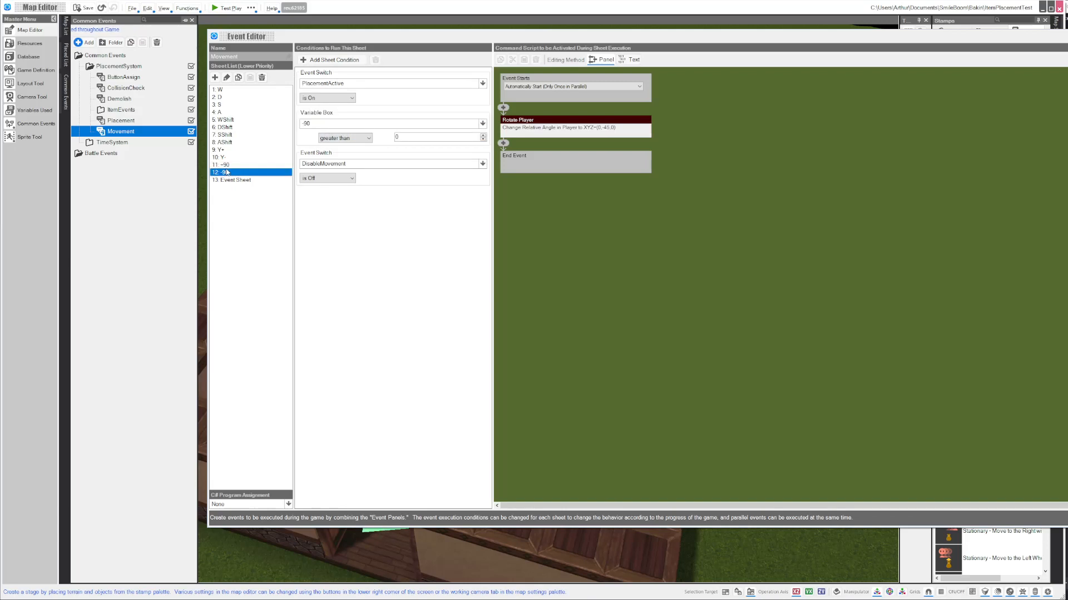
click(226, 165)
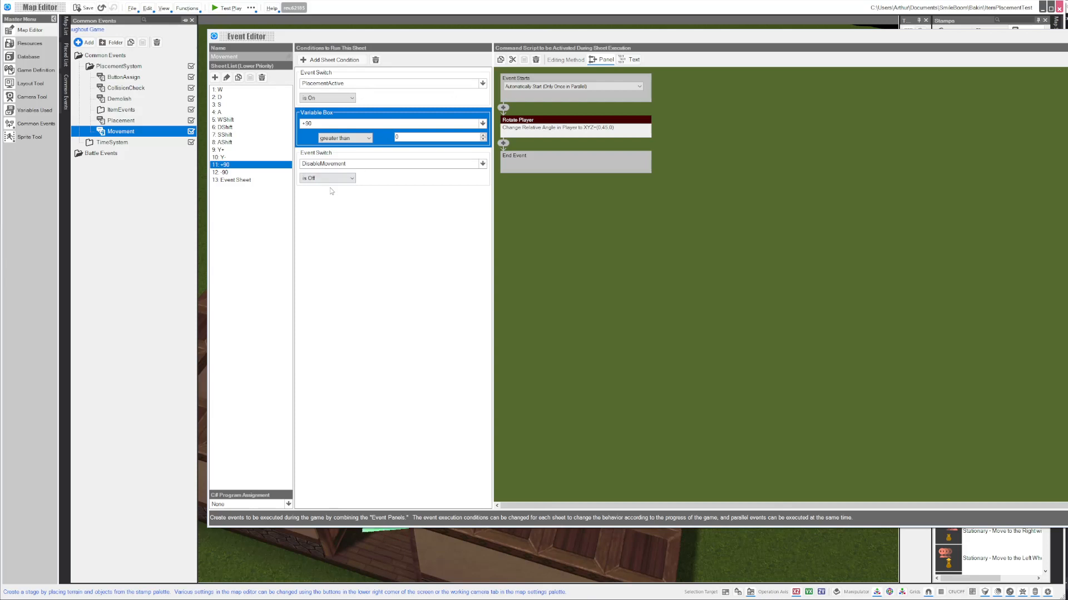
click(218, 173)
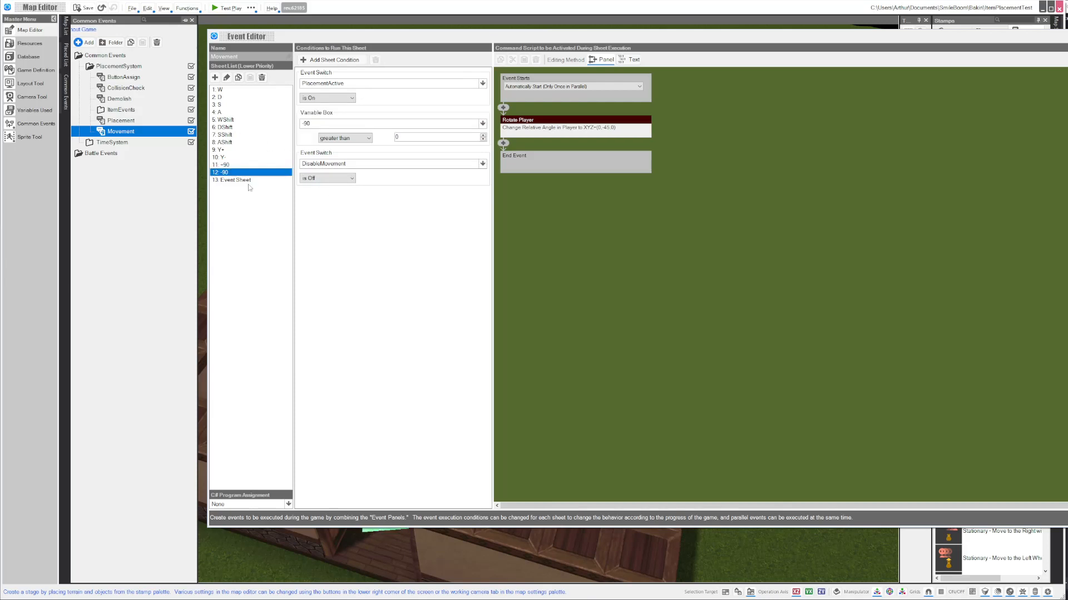
click(224, 166)
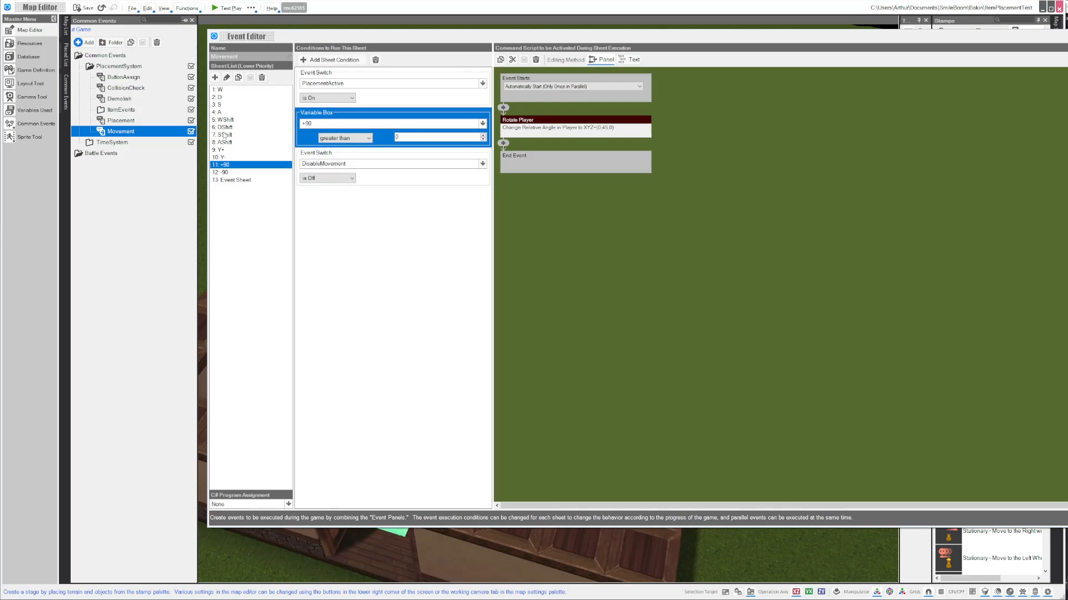
Bring up sheet 13, Event Sheet, and check its ESC condition plus the Enable/Disable Jump and DisableMovement switch commands.
click(234, 180)
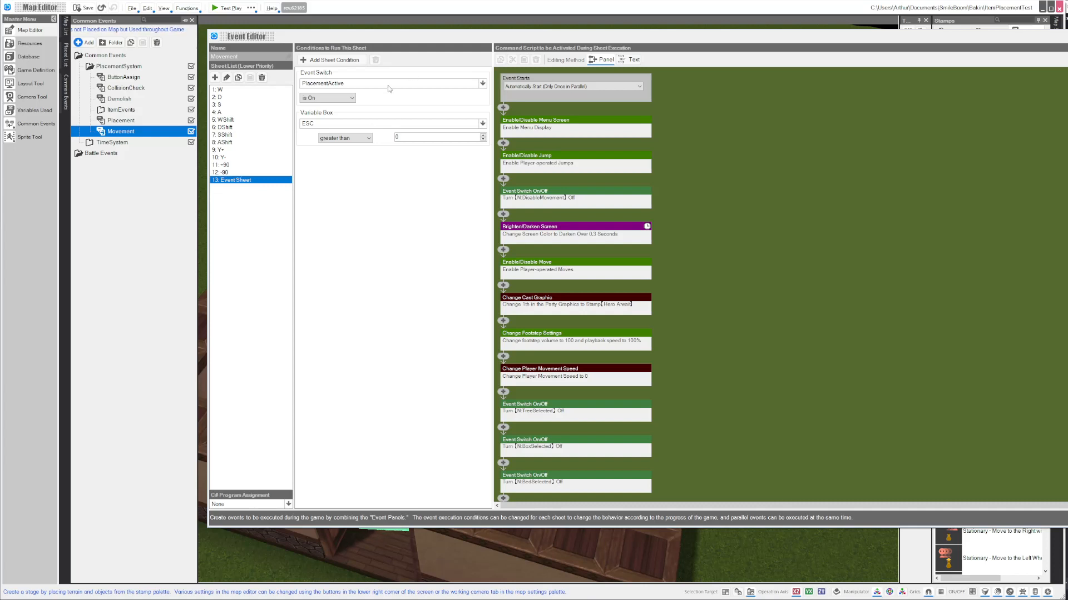
click(367, 115)
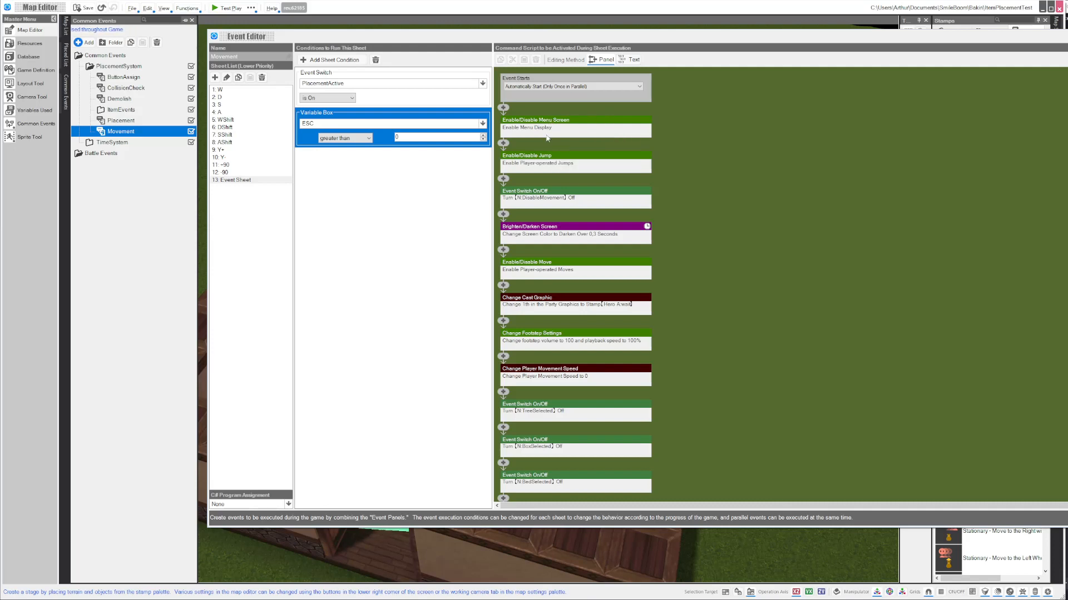
click(560, 162)
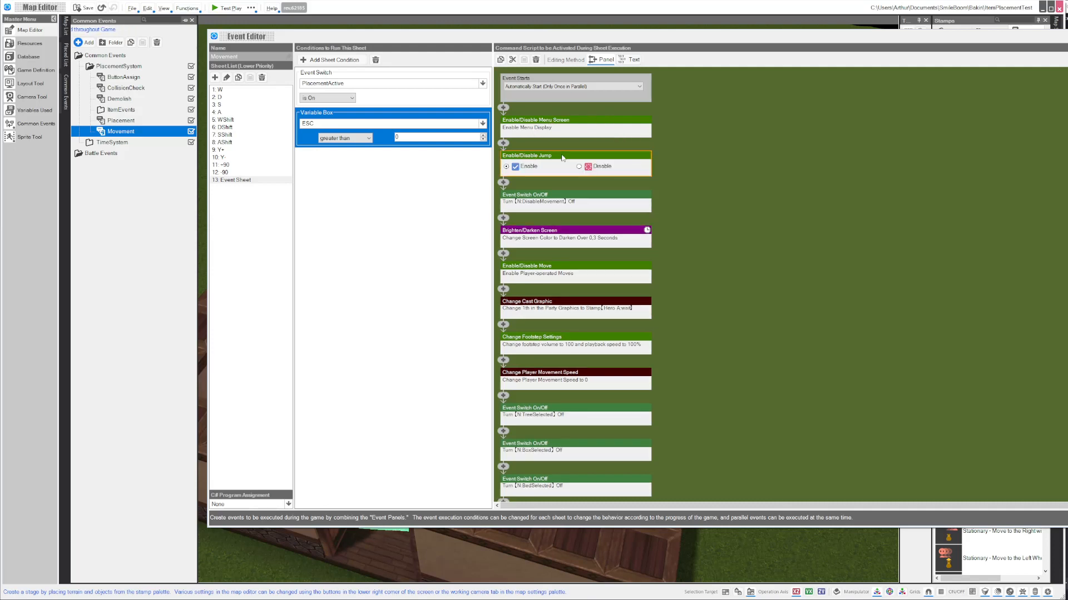
click(560, 200)
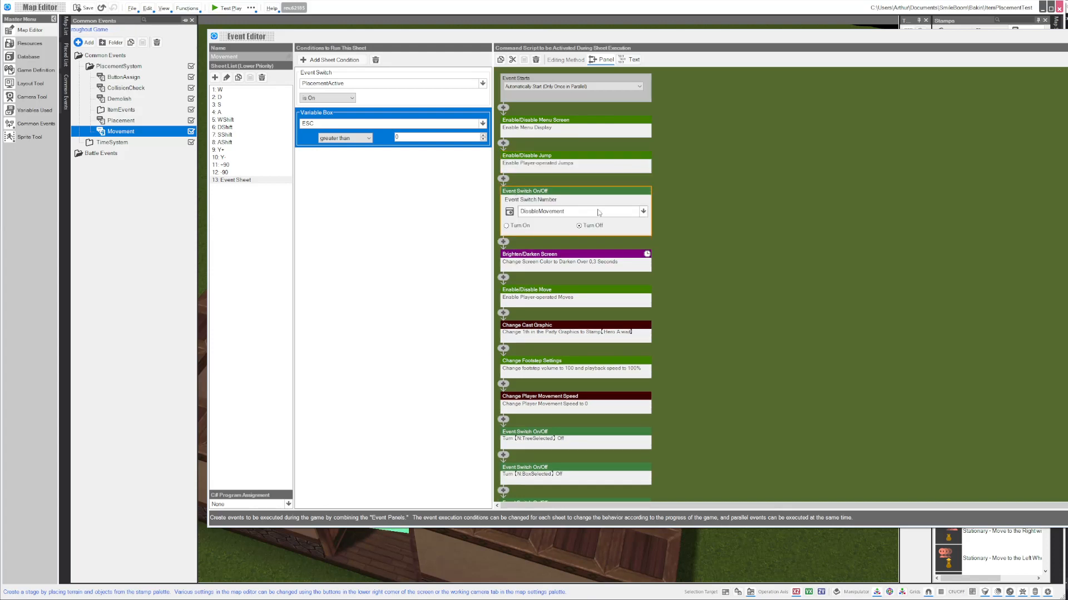
click(727, 217)
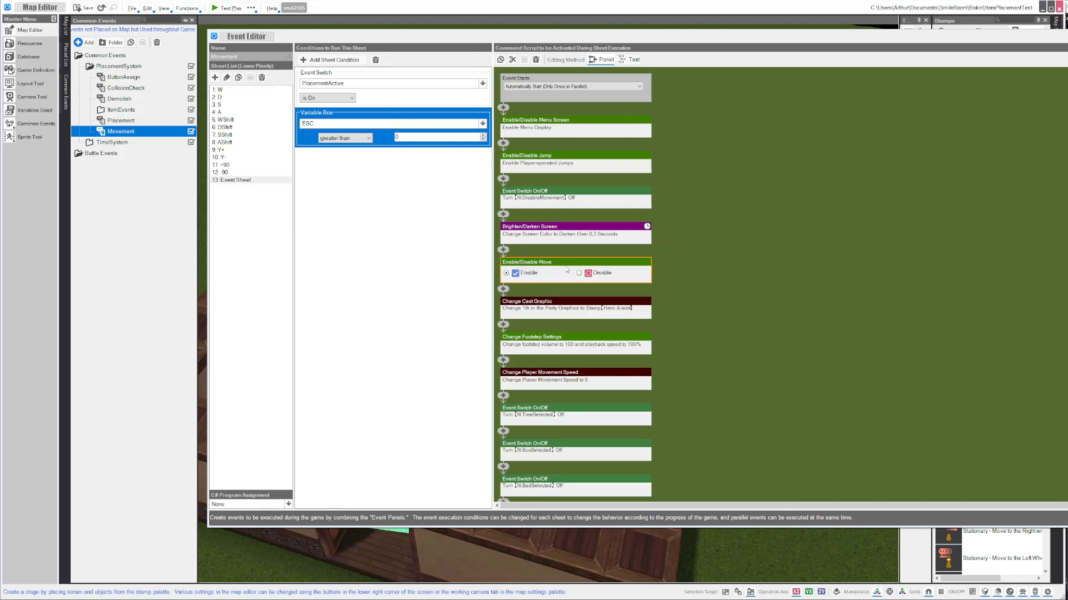
Examine the Change Cast Graphic, Change Footstep Settings and Change Player Movement Speed commands of the Event Sheet.
click(587, 302)
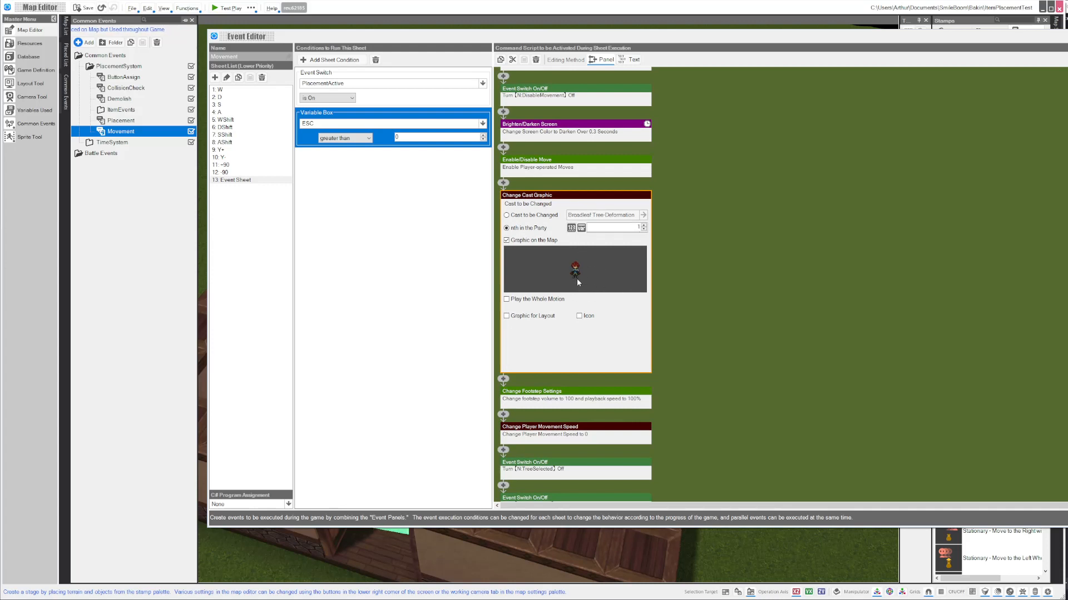
click(706, 271)
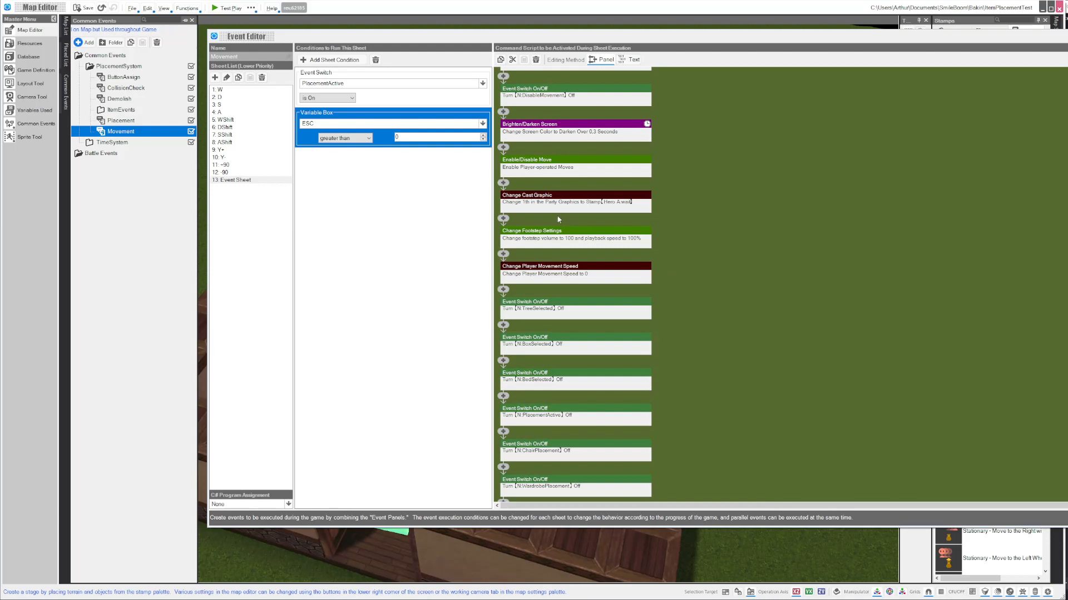
click(553, 238)
click(809, 314)
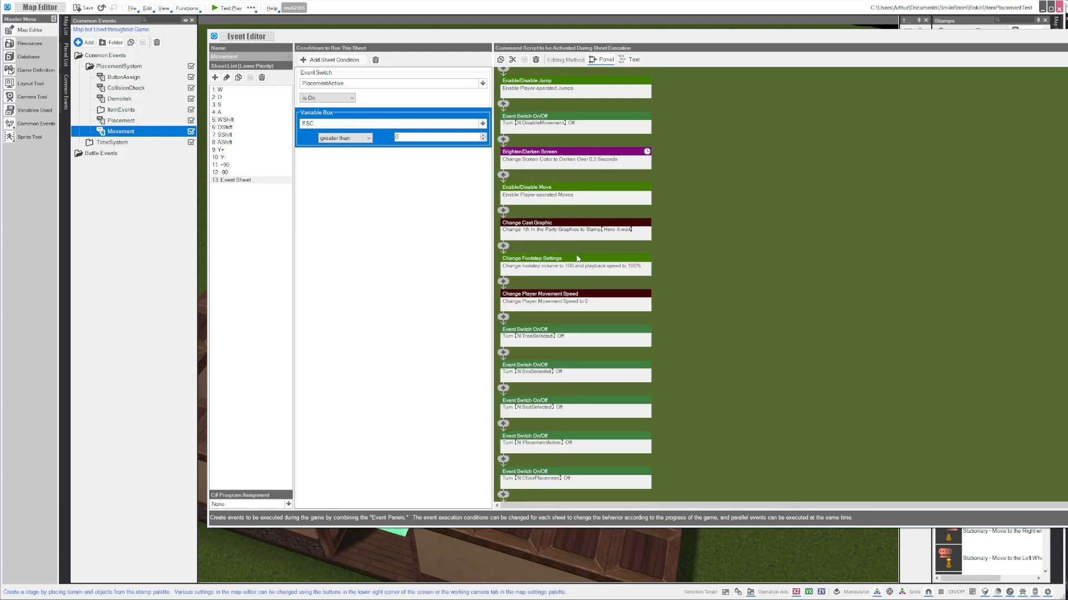
click(564, 299)
click(714, 286)
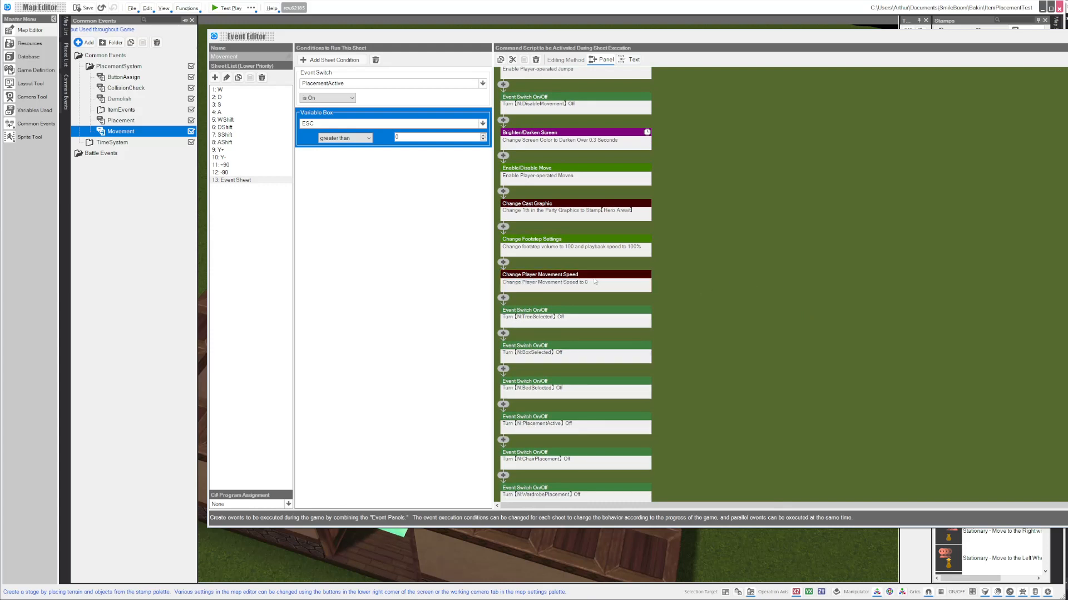
Read through the Event Switch On/Off commands following the movement speed change, and inspect the ChairPlacement one.
scroll(546, 292, down, 3)
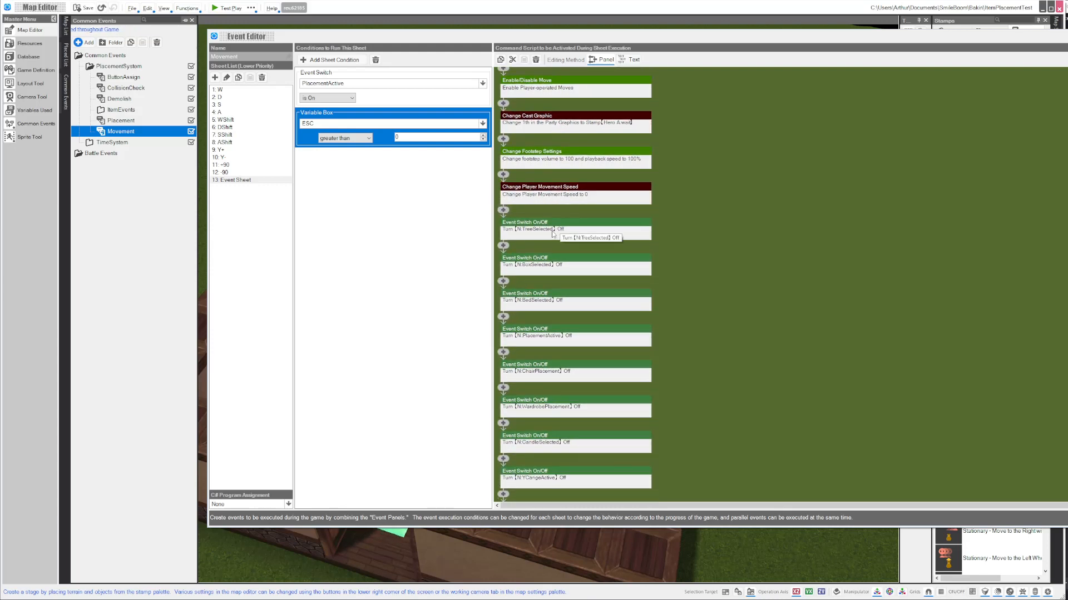
scroll(553, 230, down, 1)
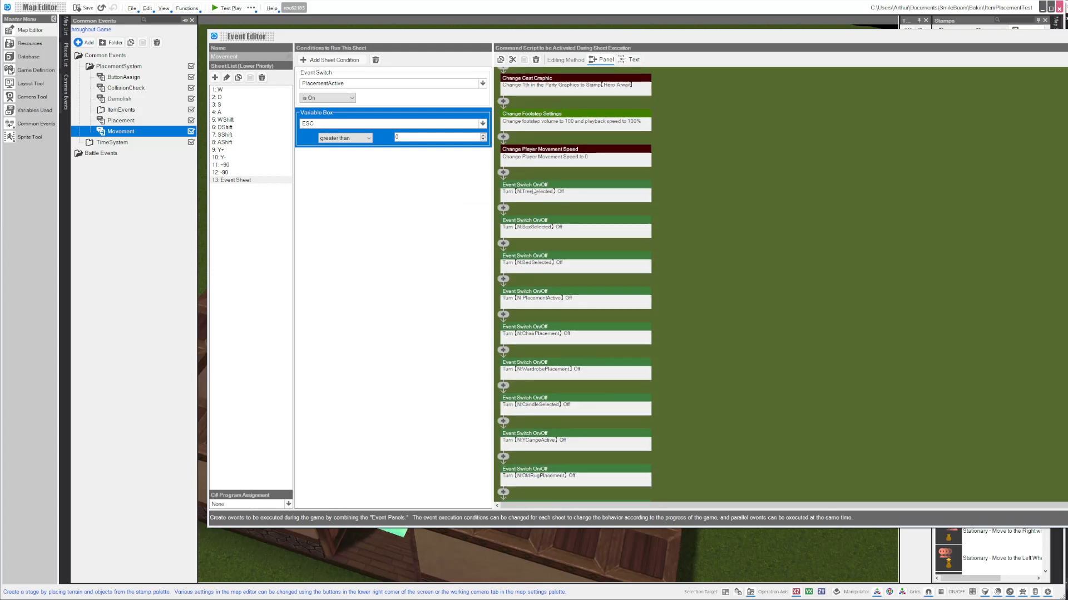
scroll(537, 191, down, 2)
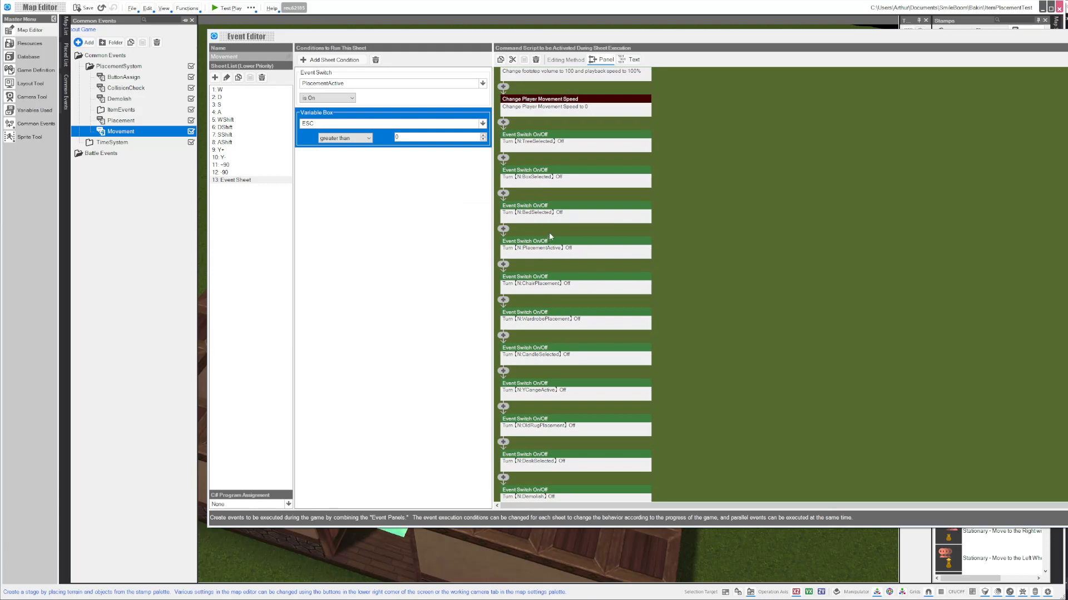
scroll(550, 236, down, 1)
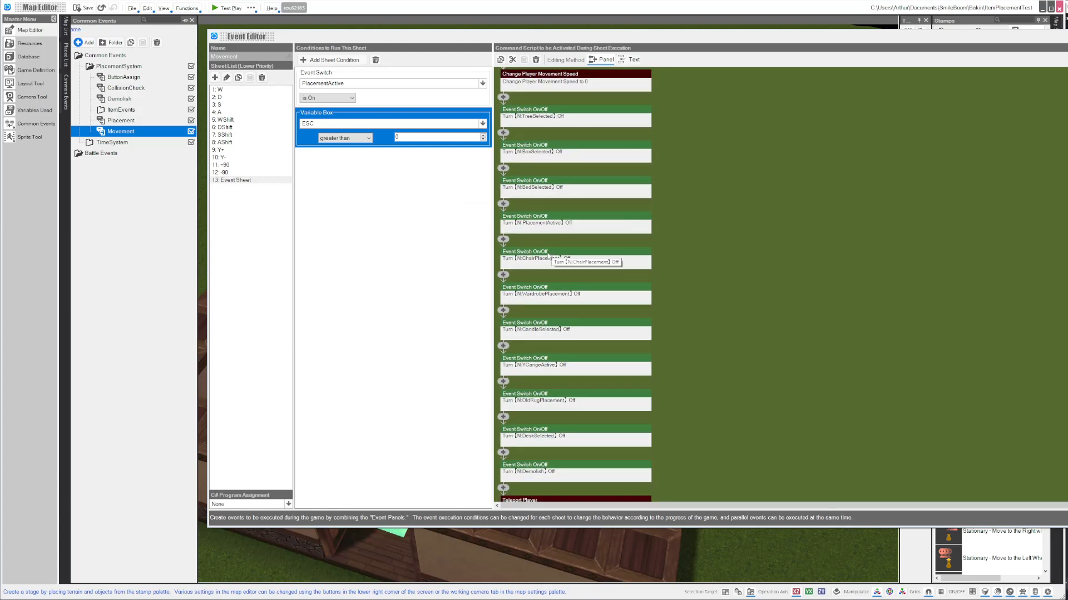
click(547, 255)
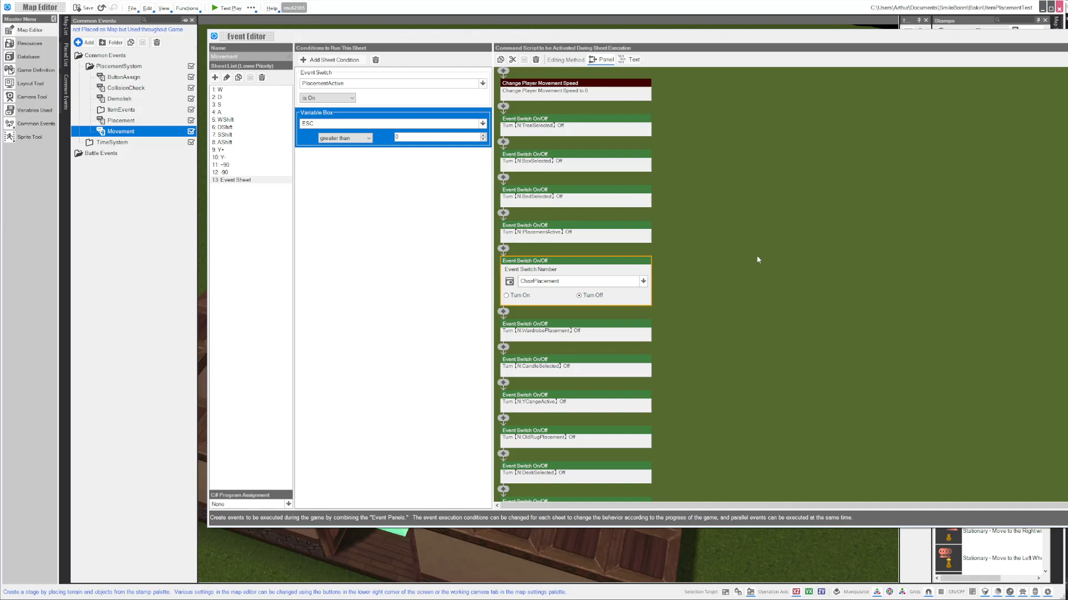
click(671, 247)
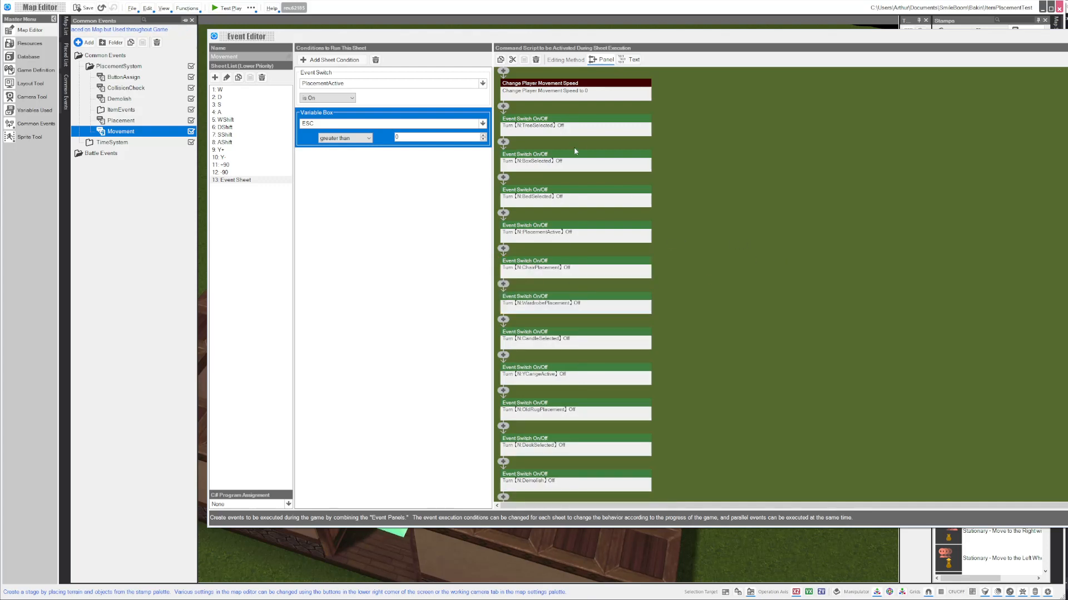
Inspect the Teleport Player destination on the House map and the camera used by the Camera Playback command.
scroll(575, 339, down, 3)
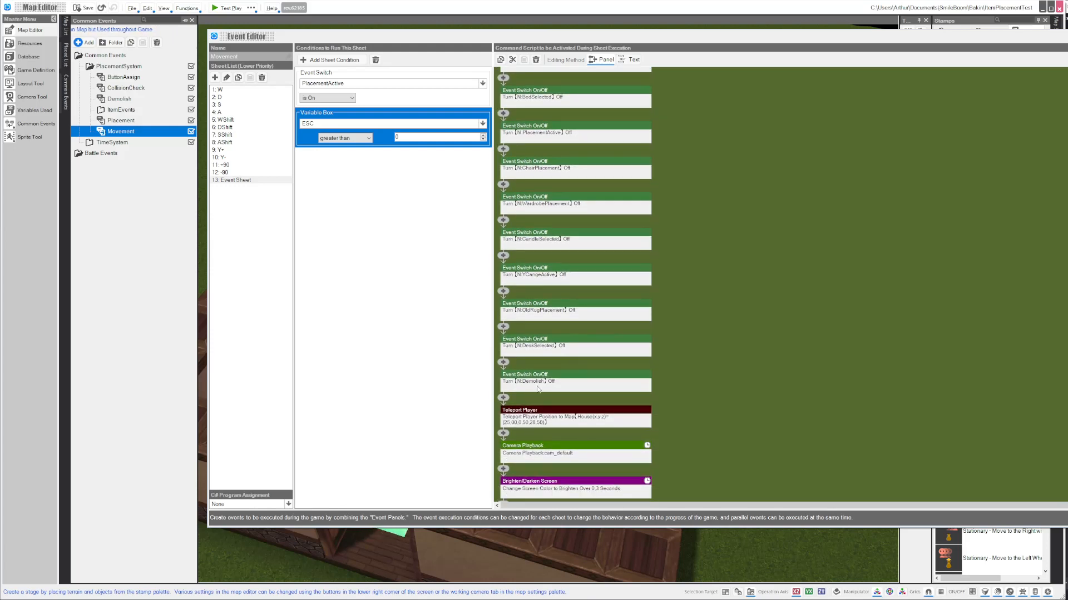
scroll(532, 375, down, 3)
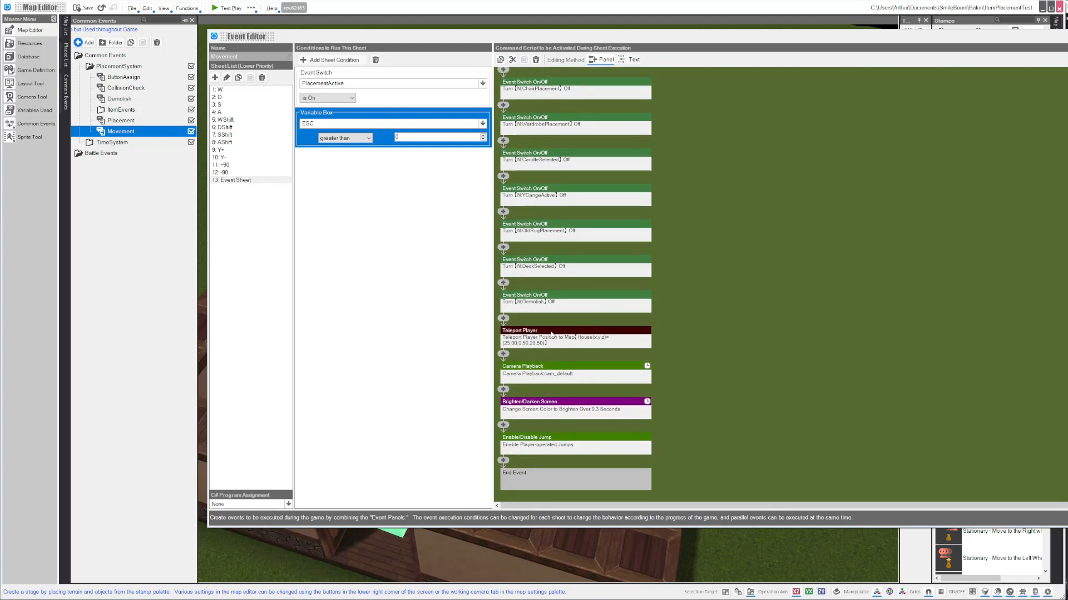
click(634, 337)
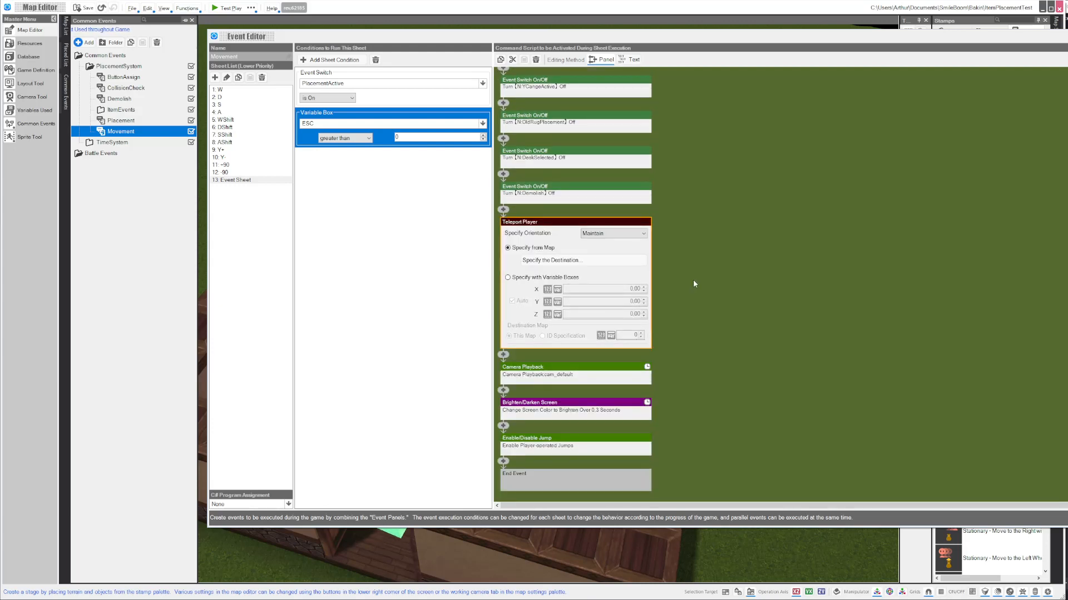
click(584, 260)
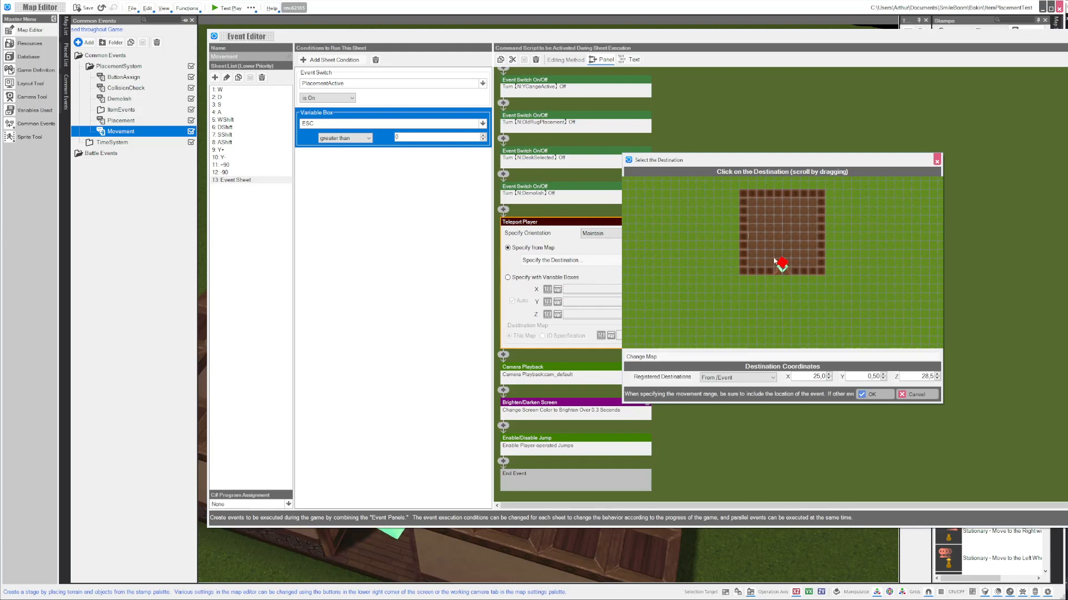
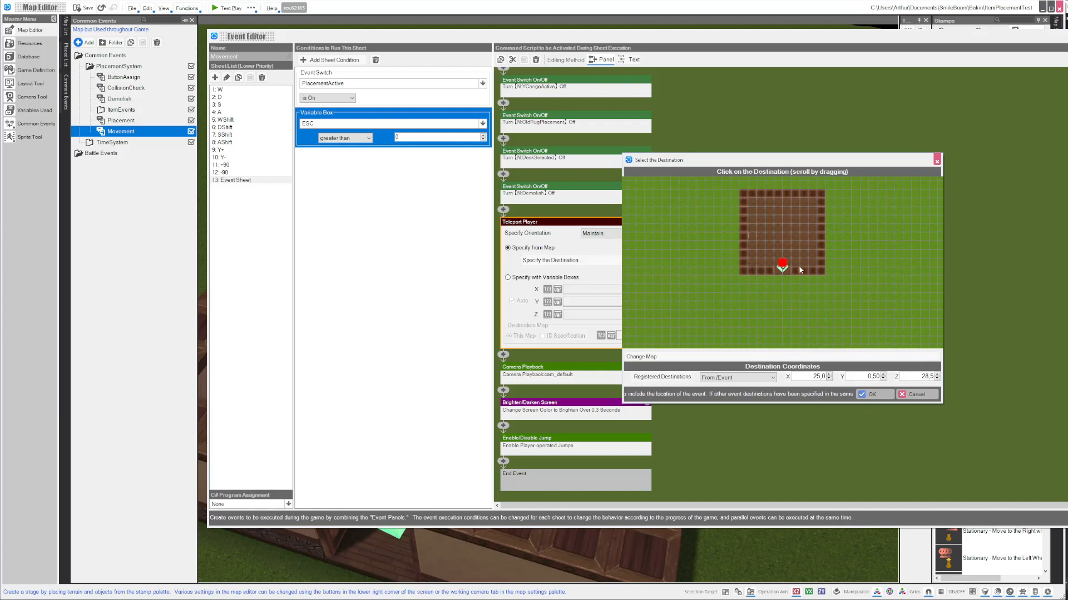
click(866, 396)
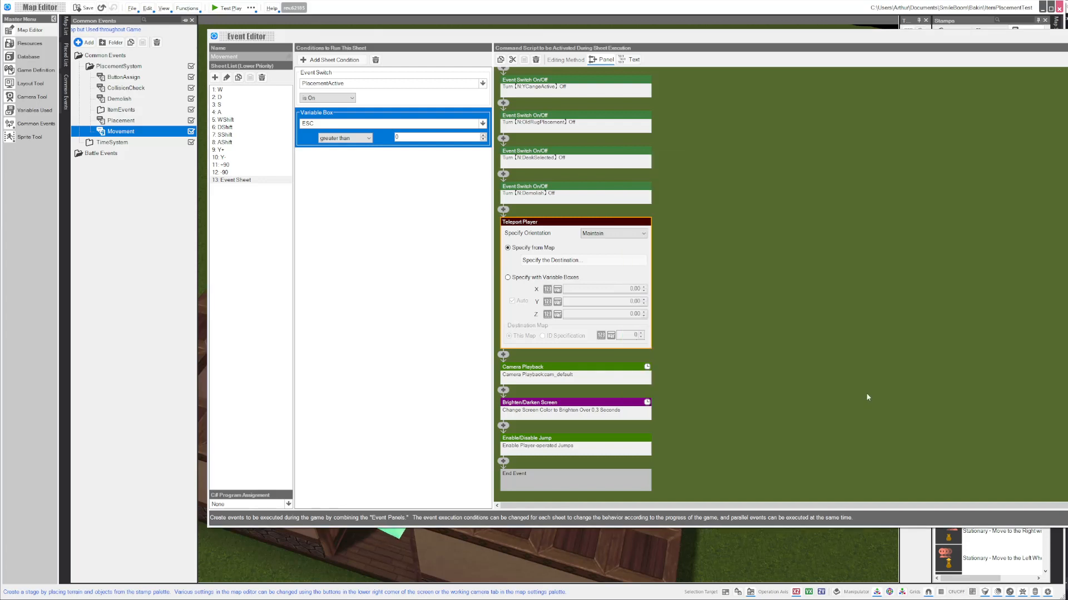
click(573, 369)
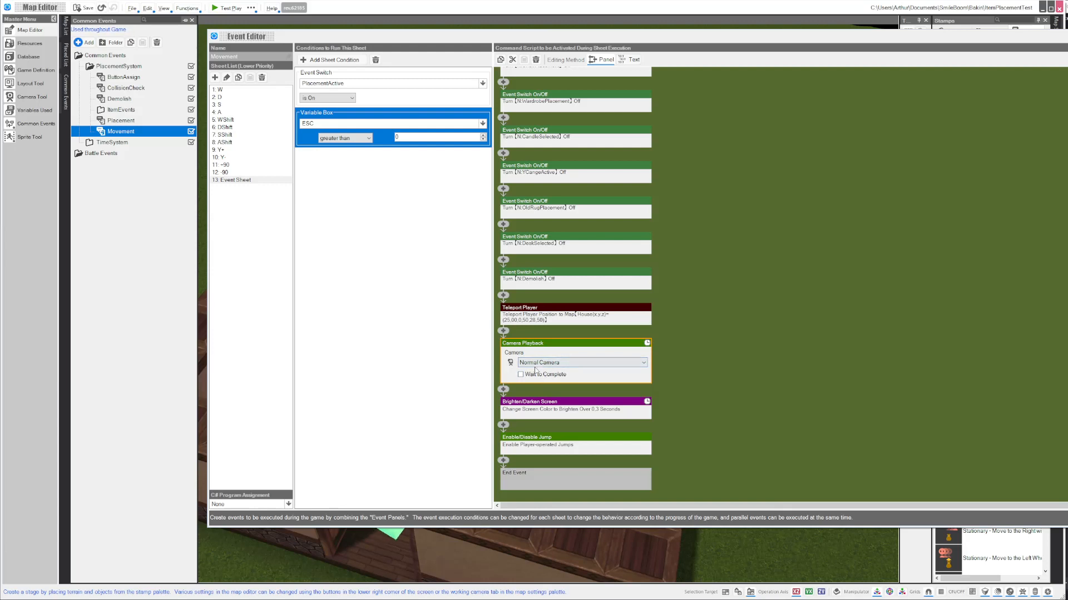
click(750, 364)
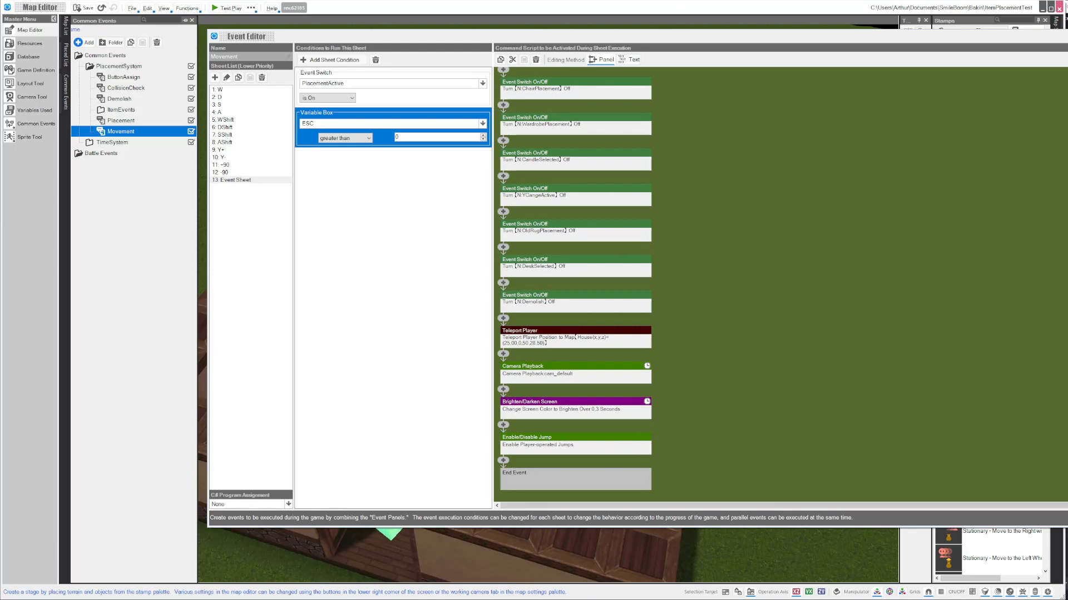
Close the Movement event and select CollisionCheck among the PlacementSystem common events.
click(1067, 36)
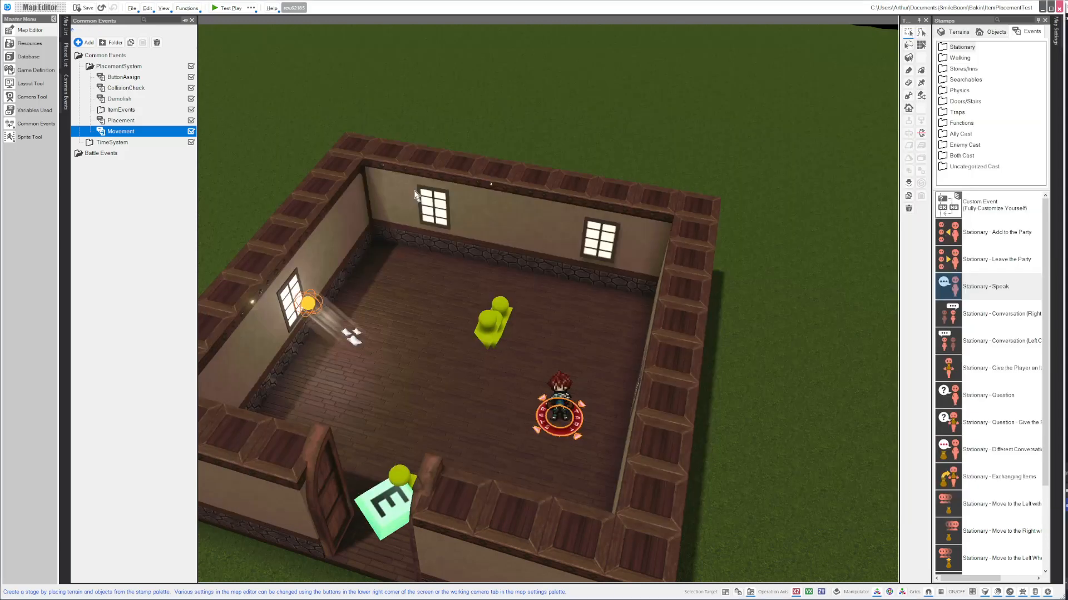
click(121, 105)
click(120, 99)
click(119, 91)
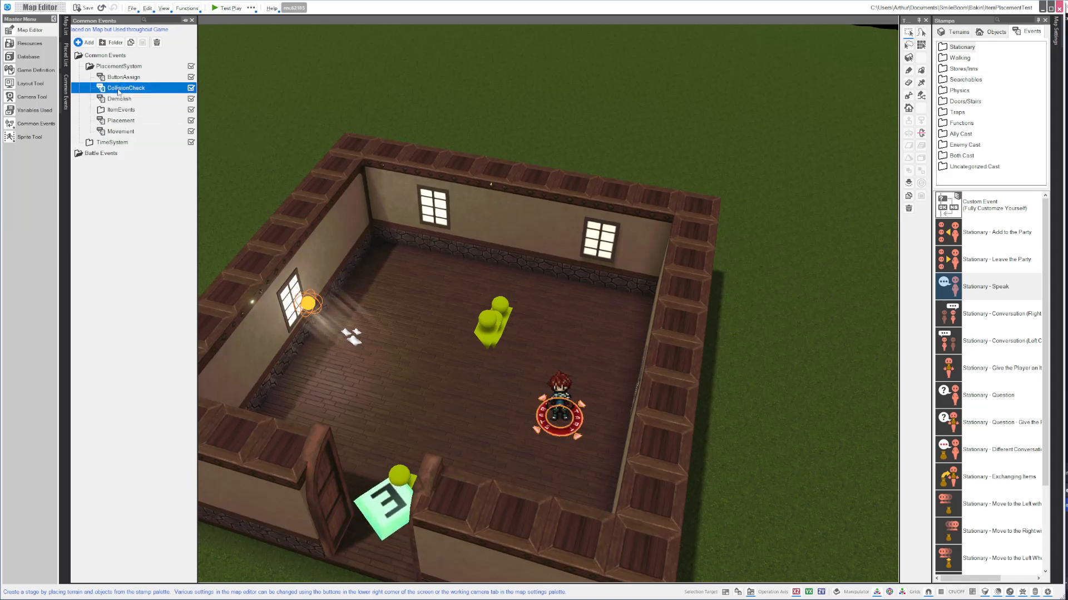
Look over the common events and the ItemEvents folder inside PlacementSystem, from Movement and Placement up to ButtonAssign.
click(121, 110)
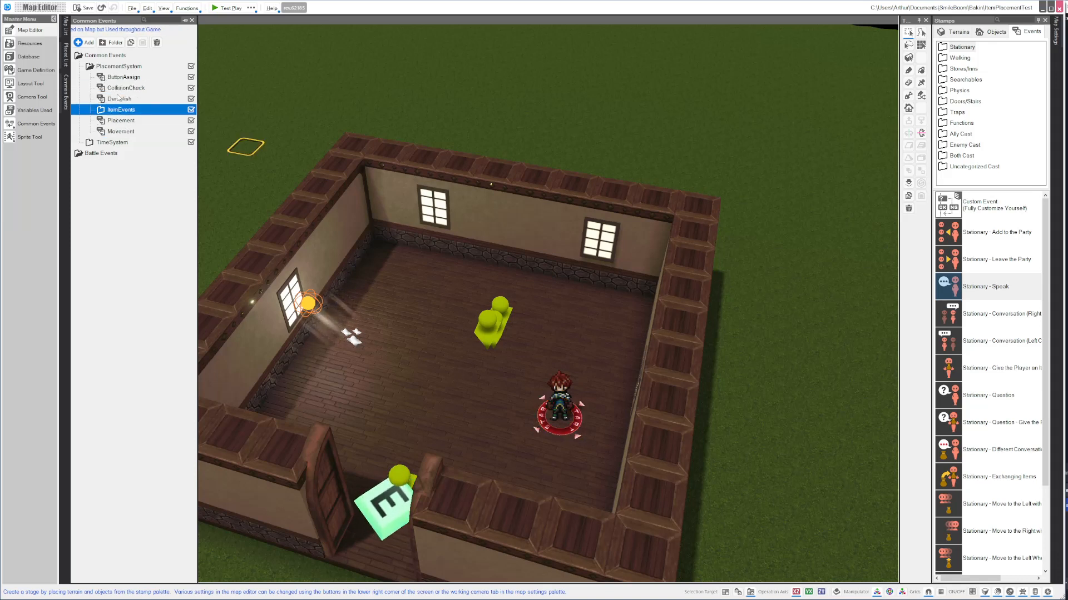
click(118, 121)
click(118, 130)
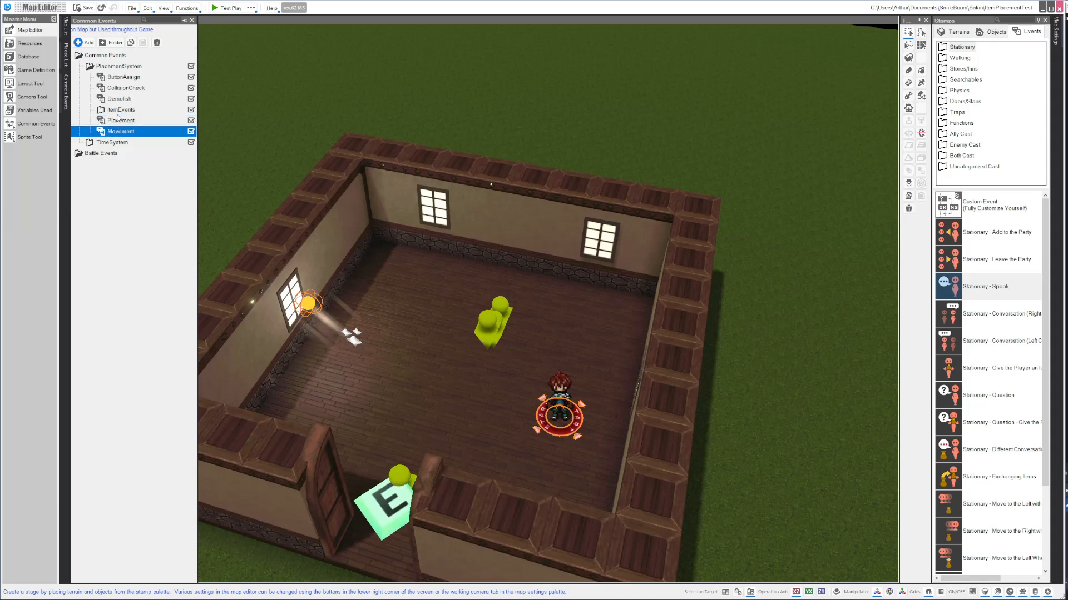
click(117, 122)
click(119, 122)
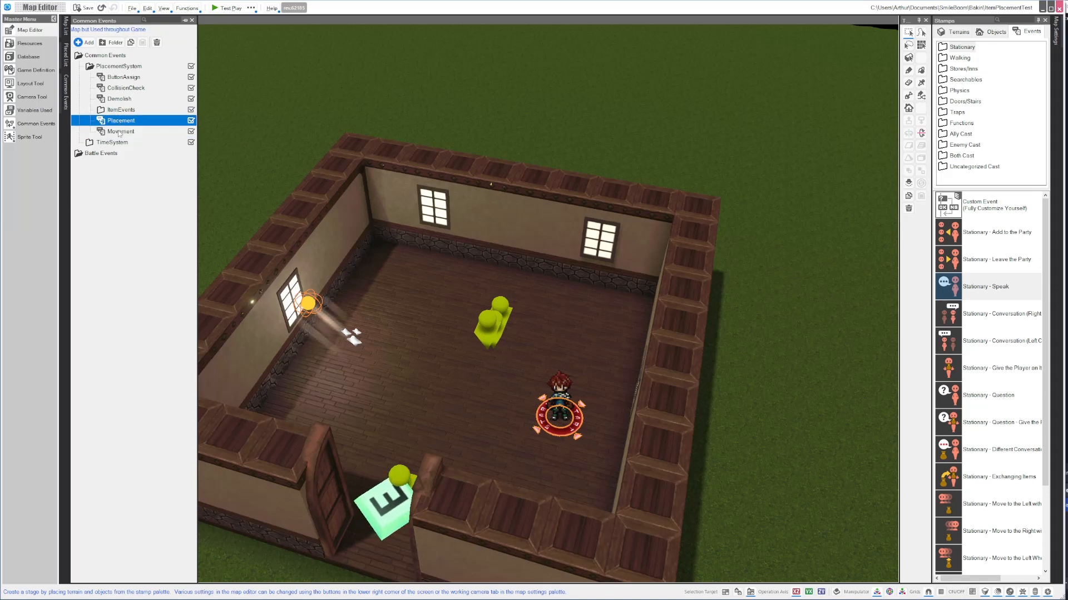
click(120, 132)
click(118, 121)
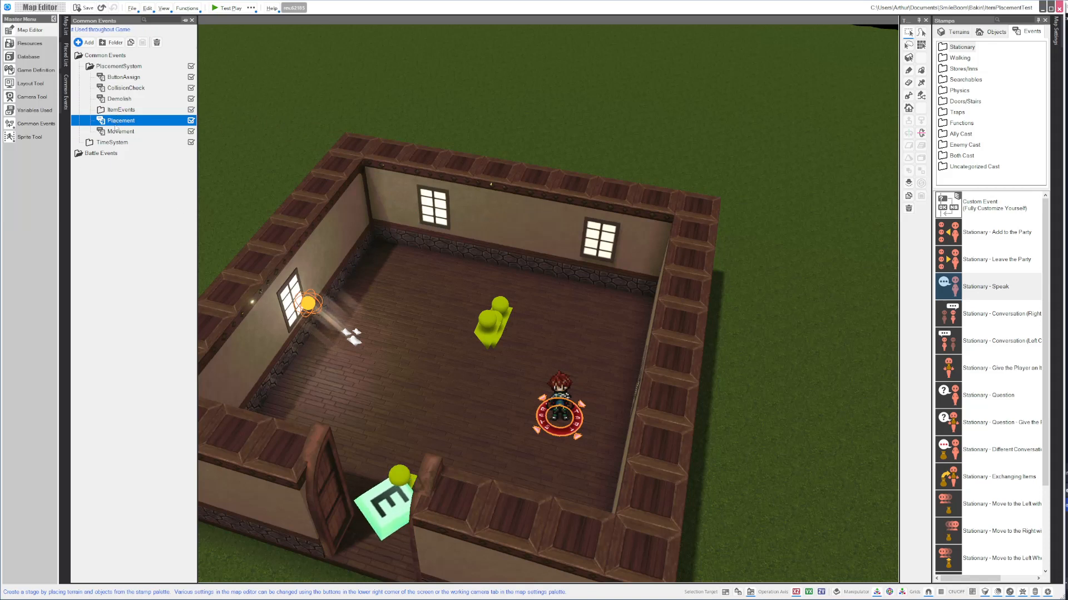
click(122, 99)
click(124, 88)
click(124, 78)
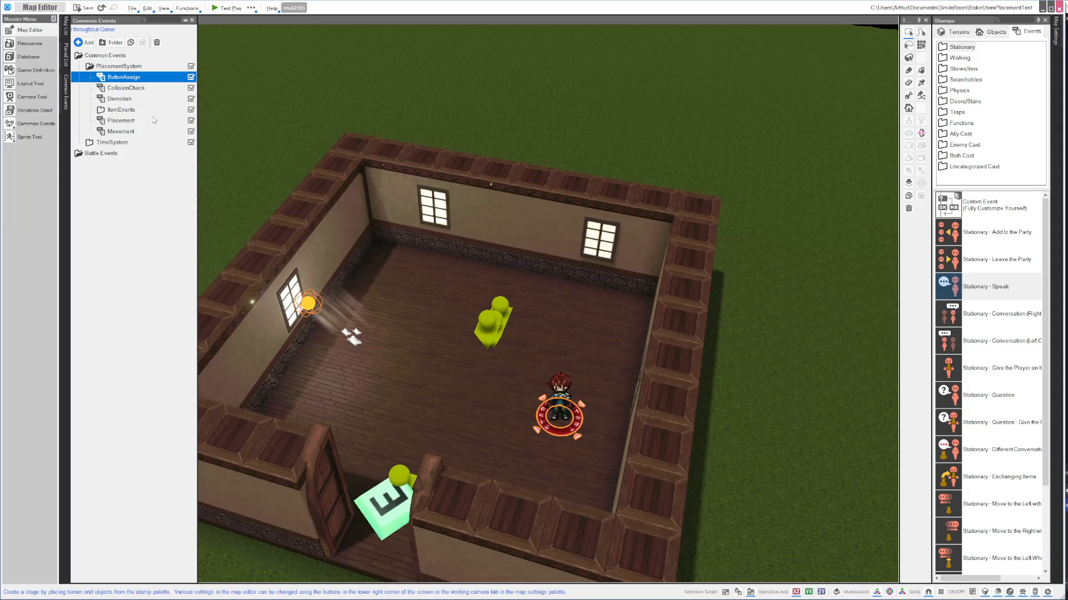
Open the Database, bring its window fully into view and show the Items category.
click(29, 57)
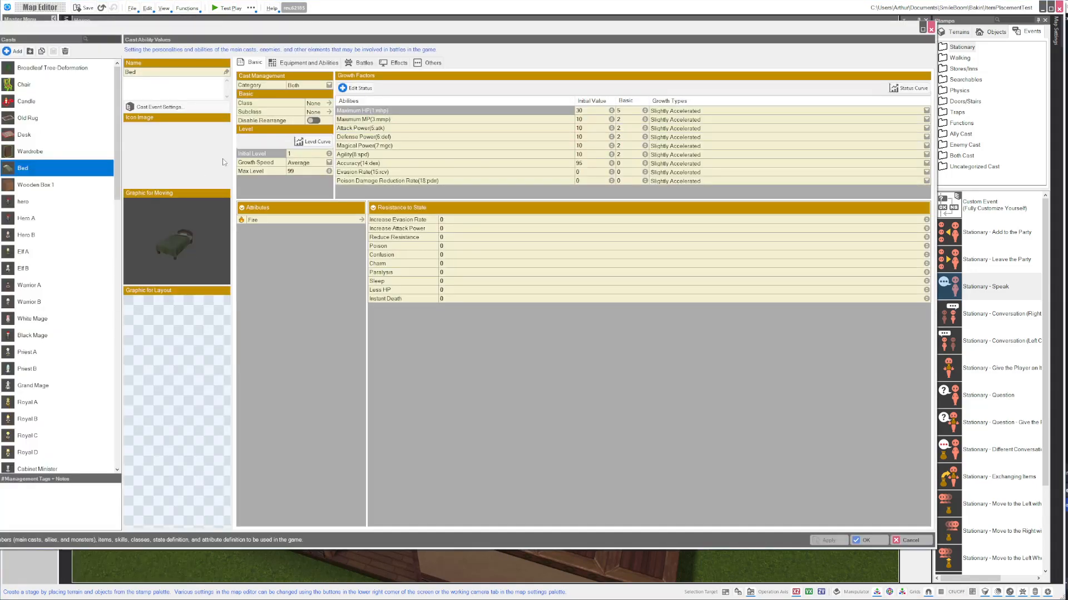
drag(58, 24, 138, 28)
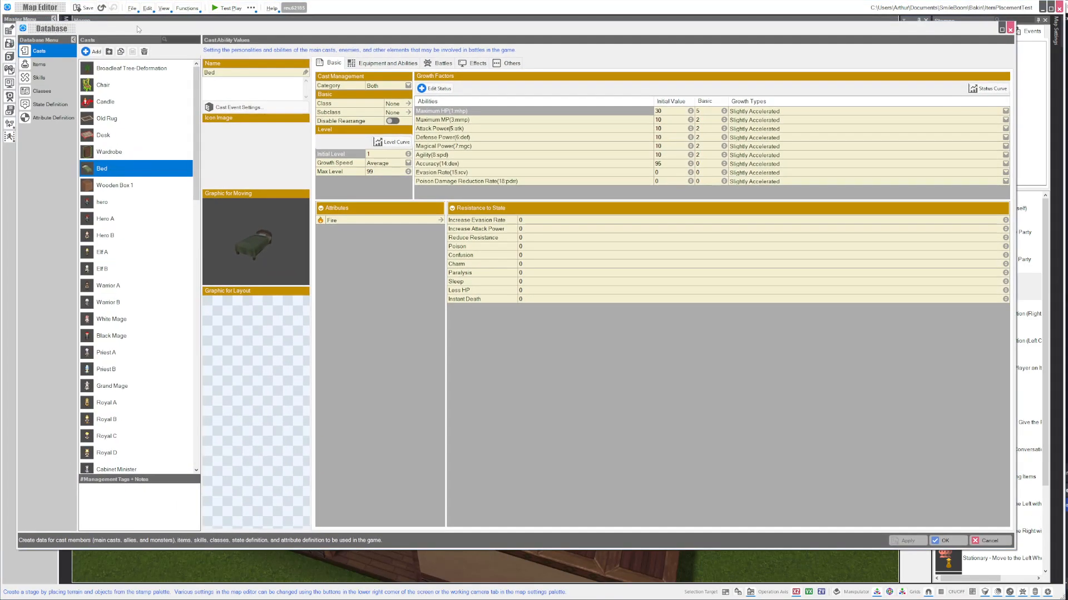
click(40, 64)
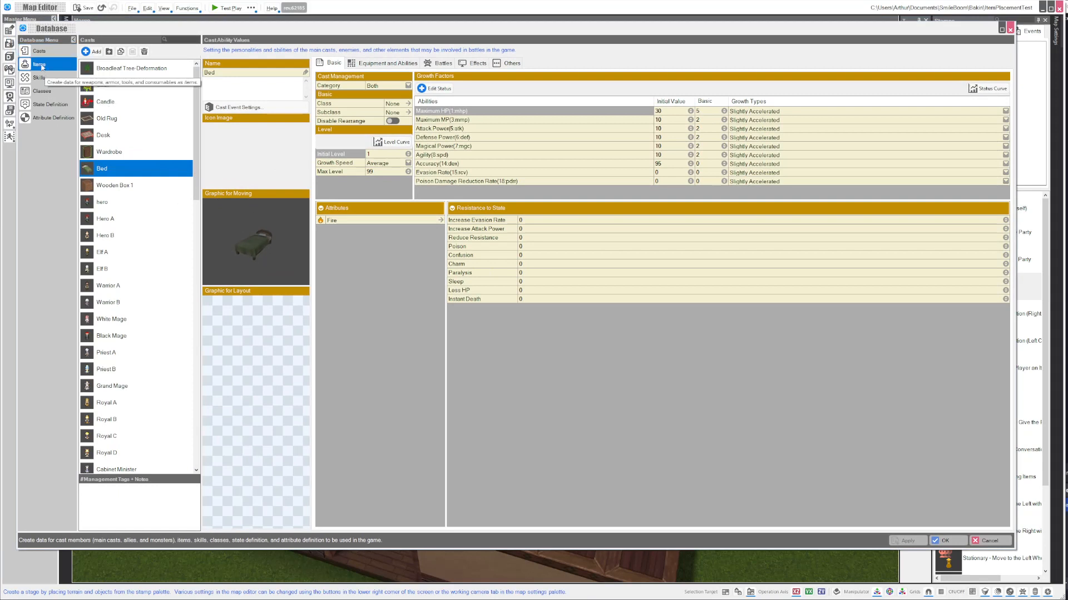
Browse the furniture items such as Wardrobe and Old Rug, and bring up the Chair item's properties.
click(116, 89)
click(113, 104)
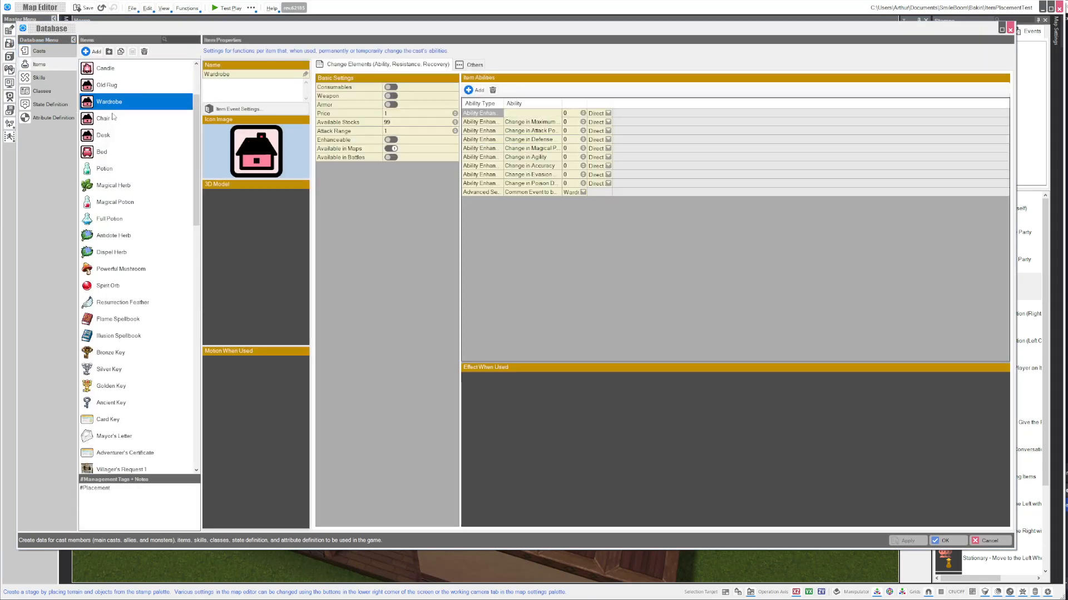
click(111, 119)
scroll(114, 148, up, 2)
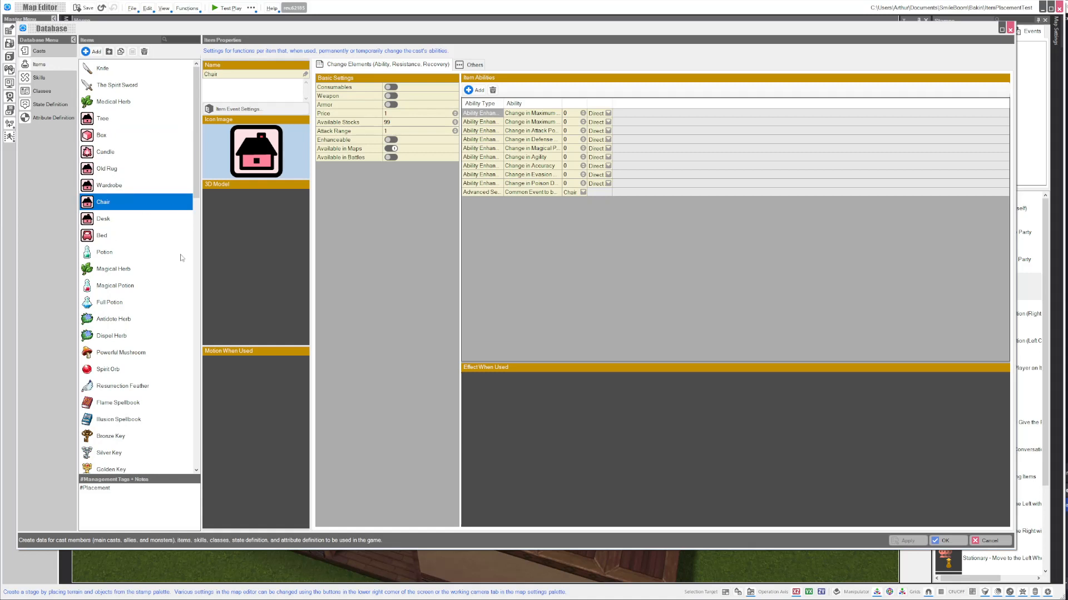
click(117, 172)
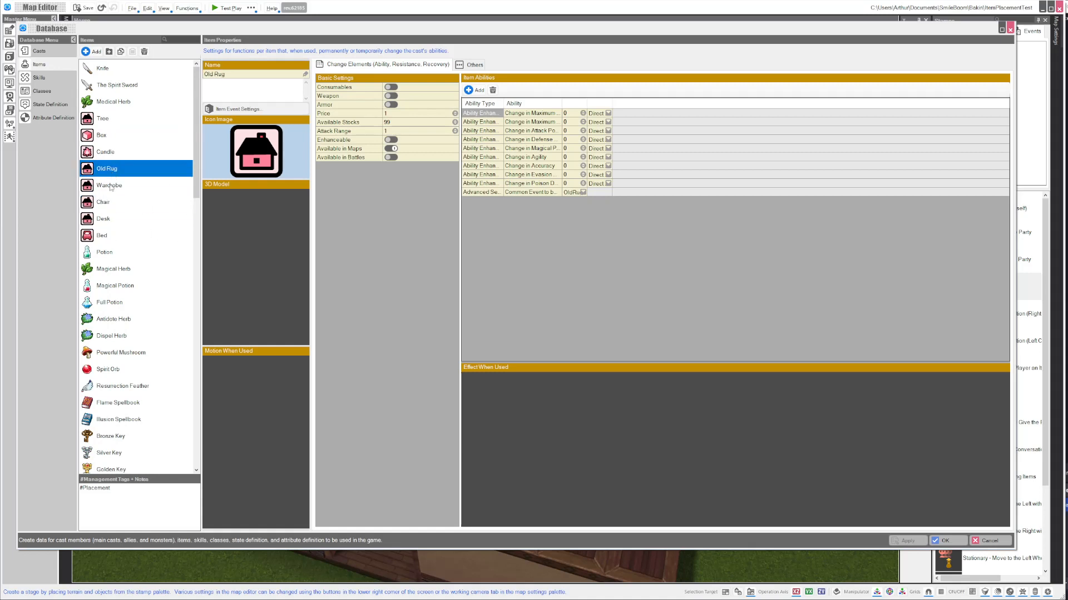
click(116, 202)
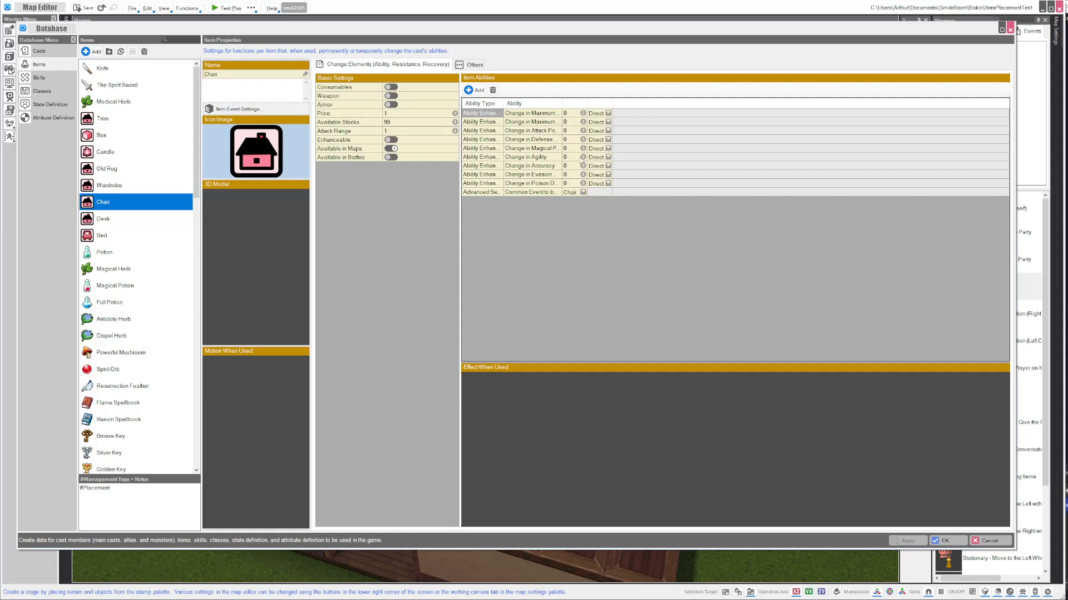
Check the Advanced Settings abilities available for the Chair item and inspect the choices for its Common Event to be Called.
click(473, 90)
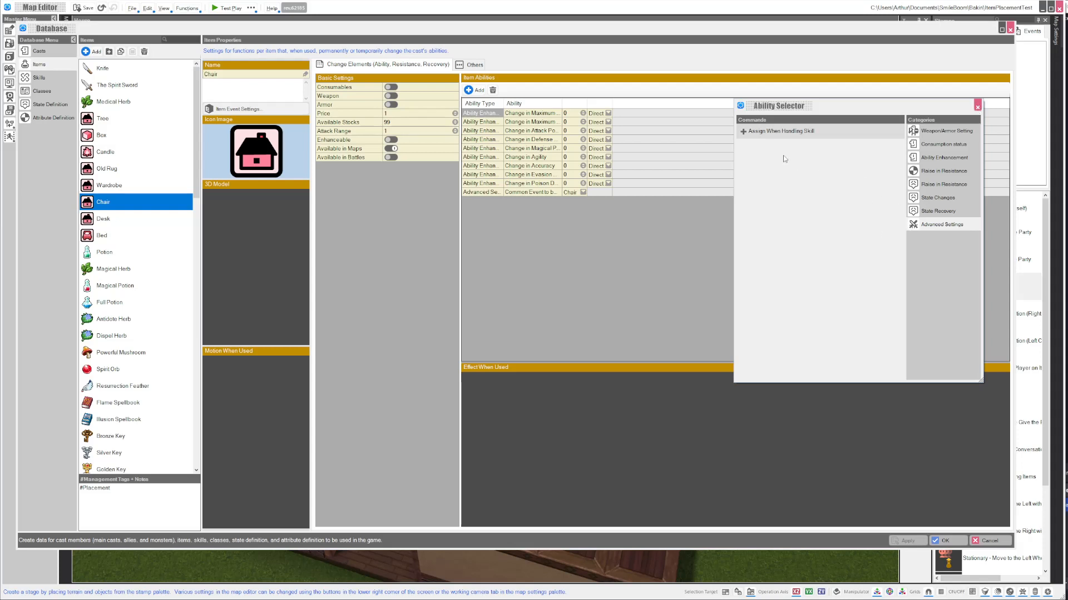
click(977, 105)
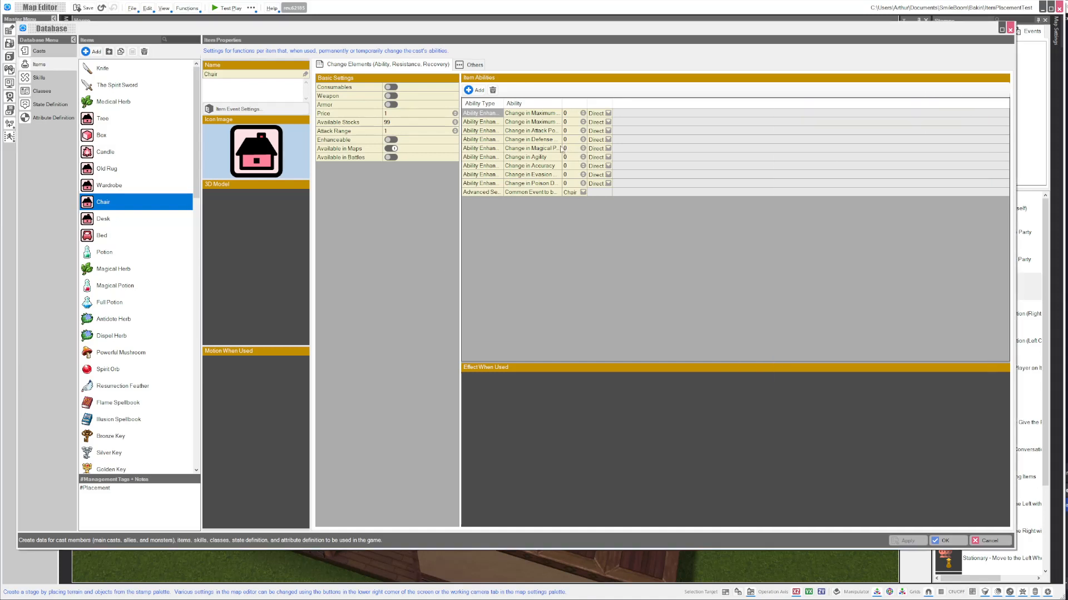
double_click(562, 103)
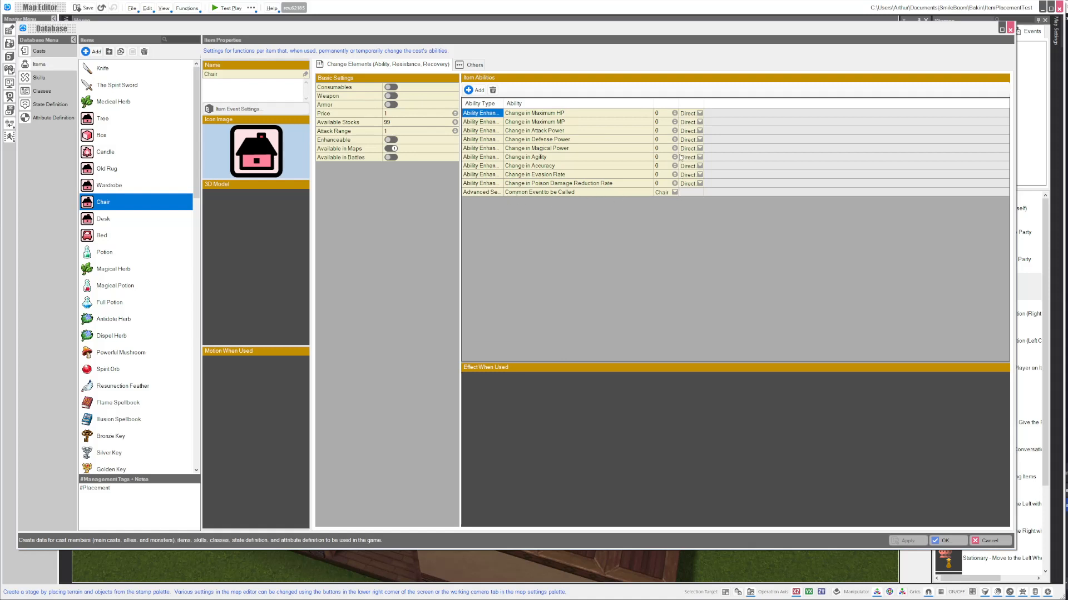
drag(679, 103, 744, 103)
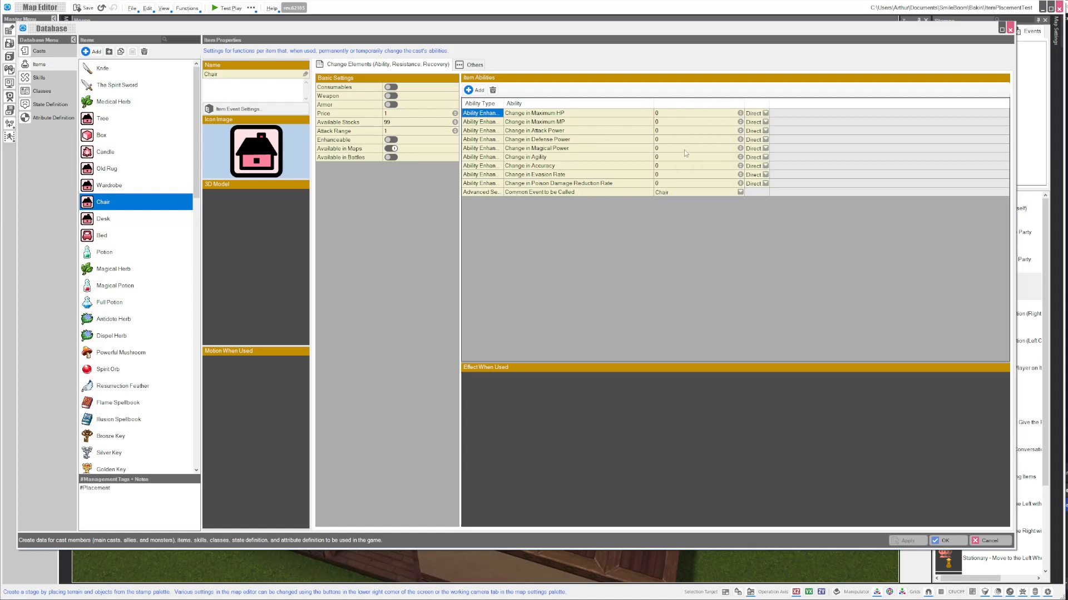
click(672, 194)
click(672, 194)
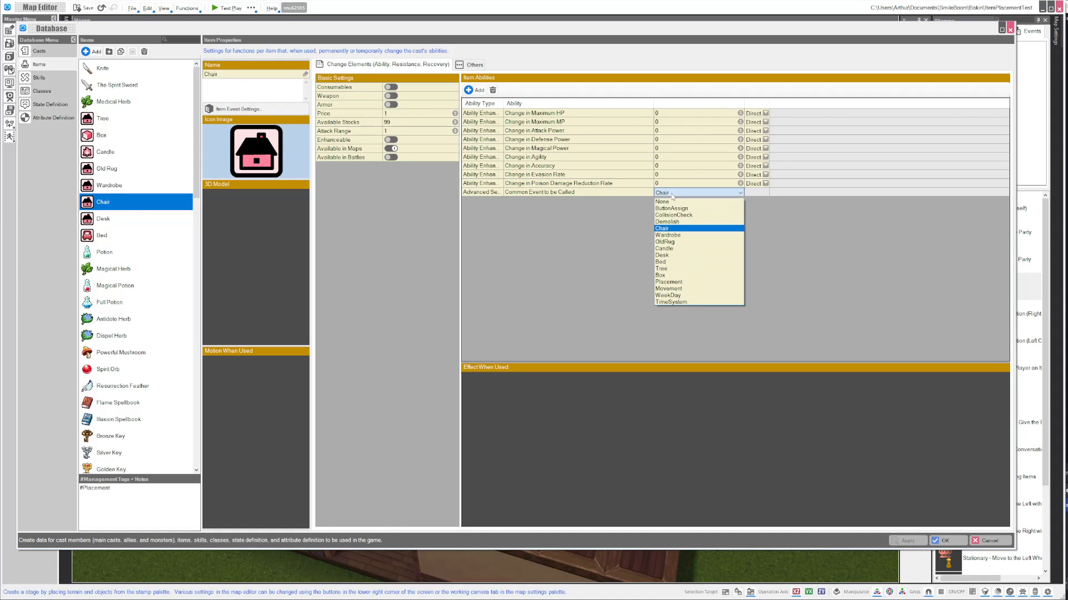
click(672, 193)
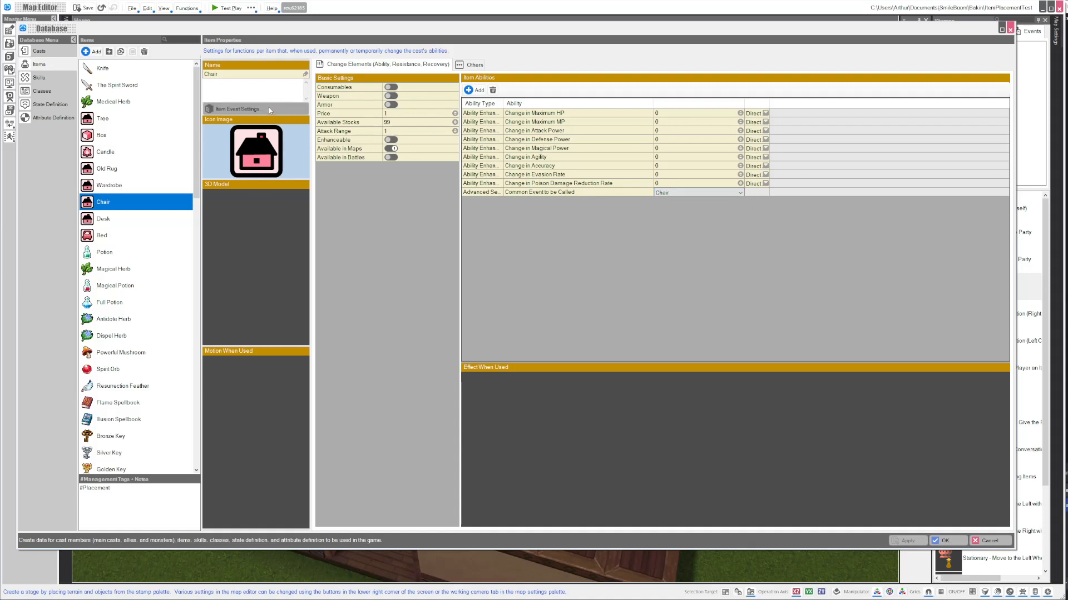
Examine the #Placement entry in the Chair item's management tags and notes.
click(116, 490)
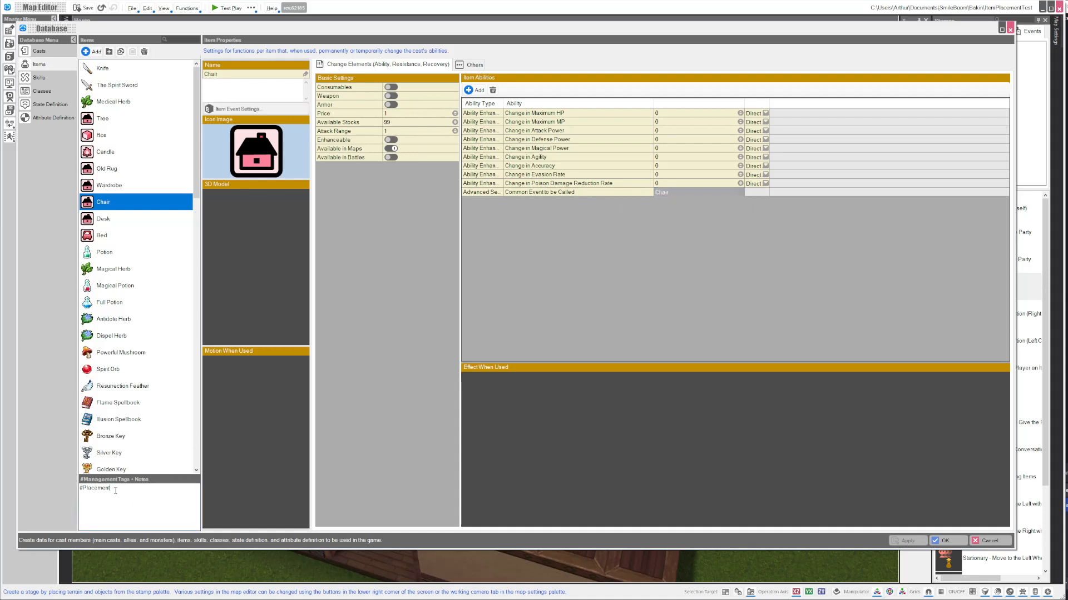
key(ctrl+a)
click(83, 490)
key(ctrl+a)
click(112, 486)
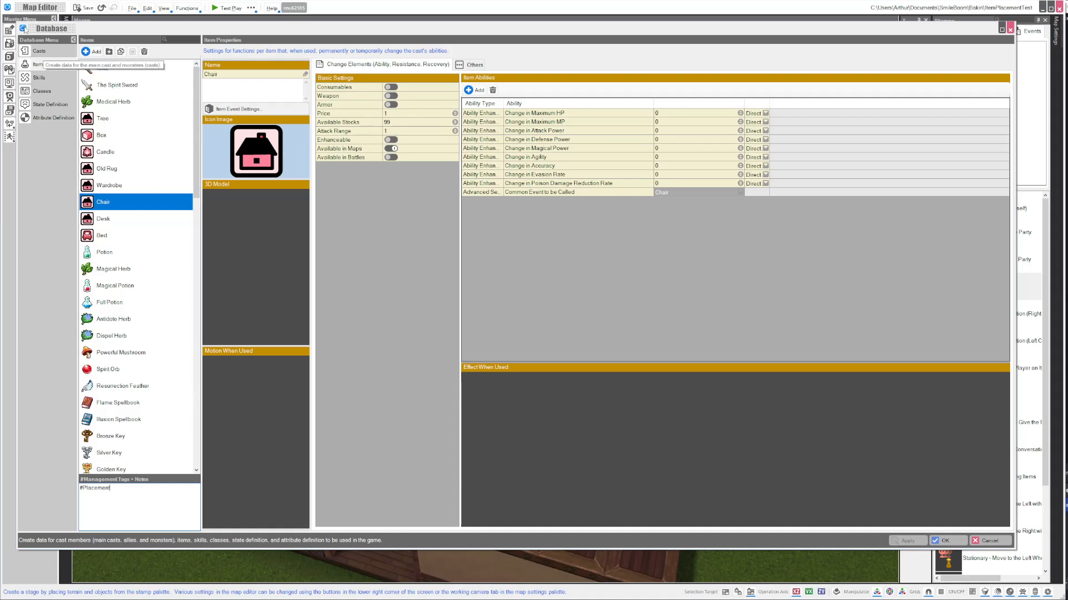
Step through the furniture items around Wardrobe to compare their tags and called common events.
click(108, 186)
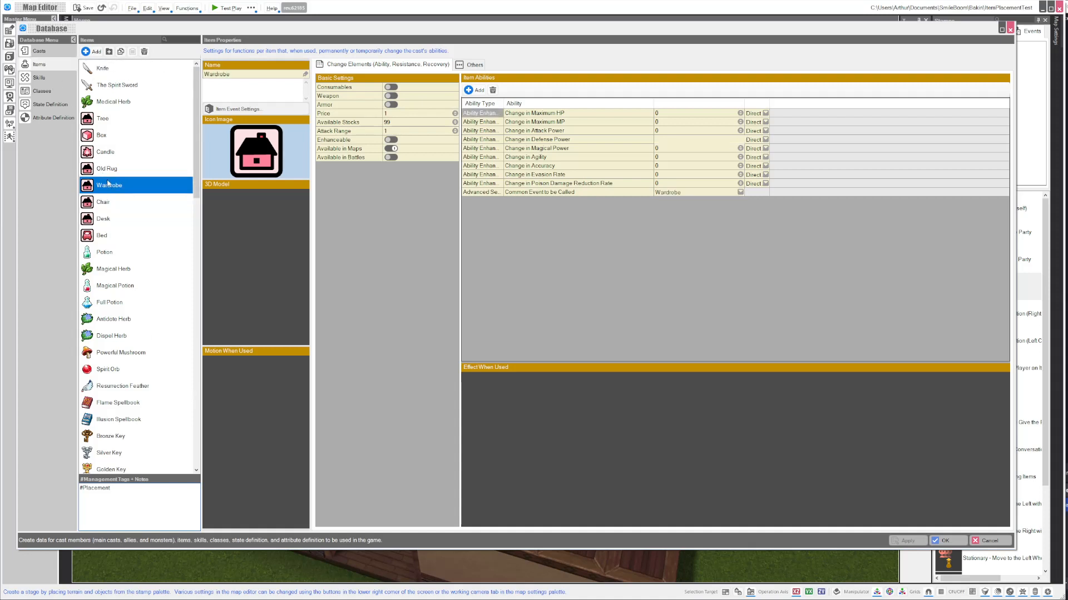
key(Up)
key(Up)
key(Down)
key(Down)
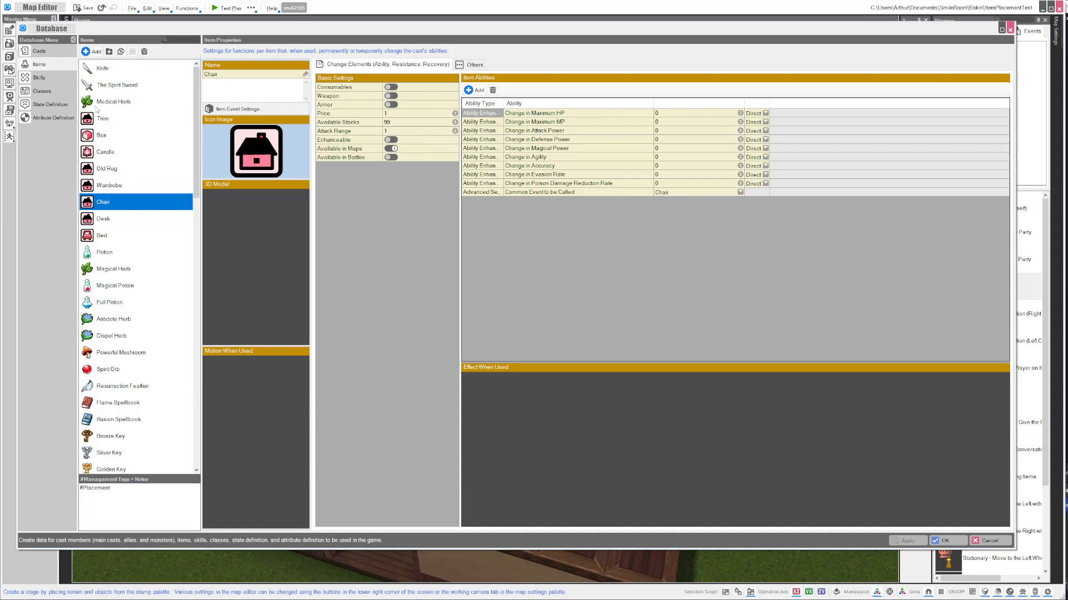
Review the matching furniture casts Wardrobe, Desk, Old Rug, Candle and Chair in the Casts category.
click(39, 52)
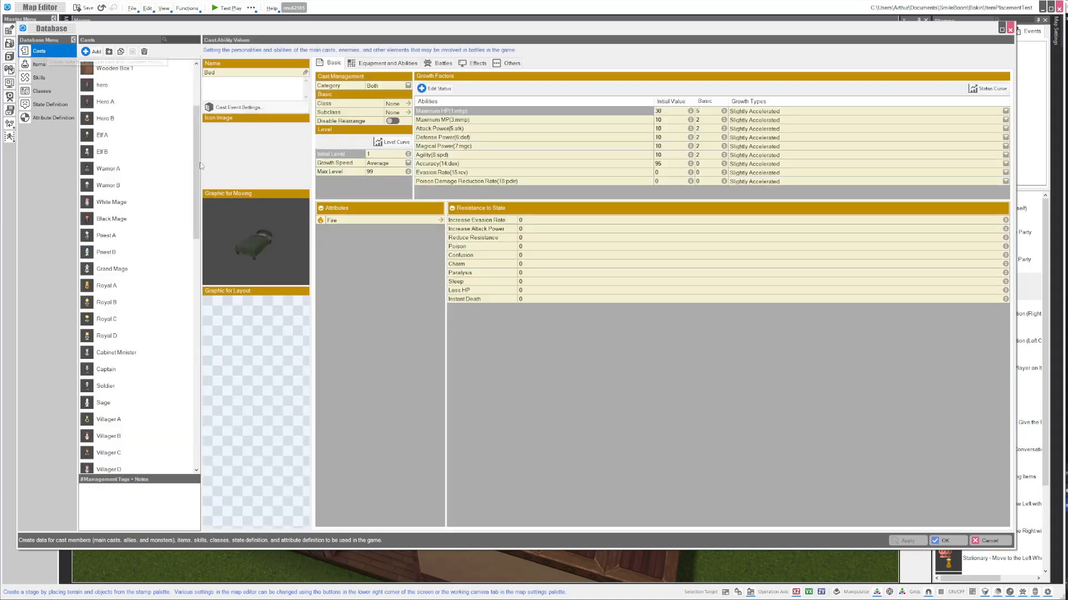
click(137, 169)
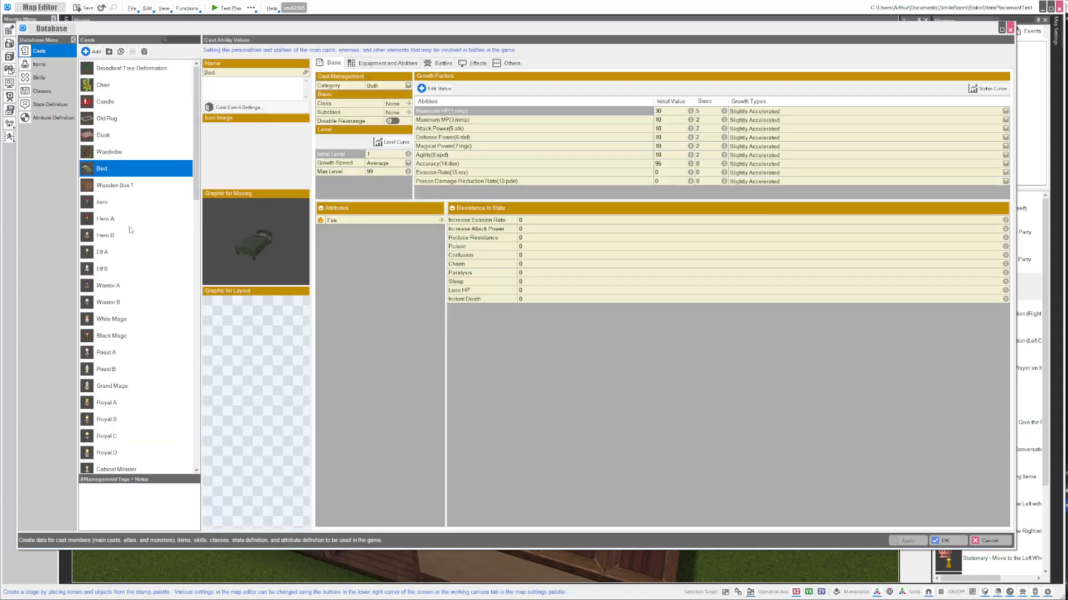
click(112, 157)
click(106, 138)
click(107, 122)
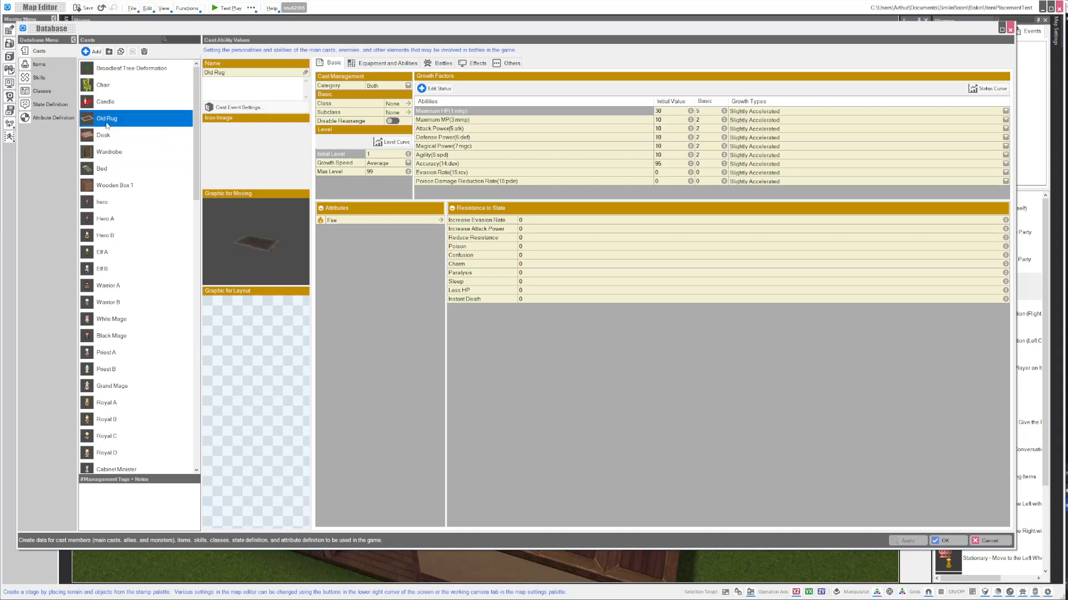
click(106, 102)
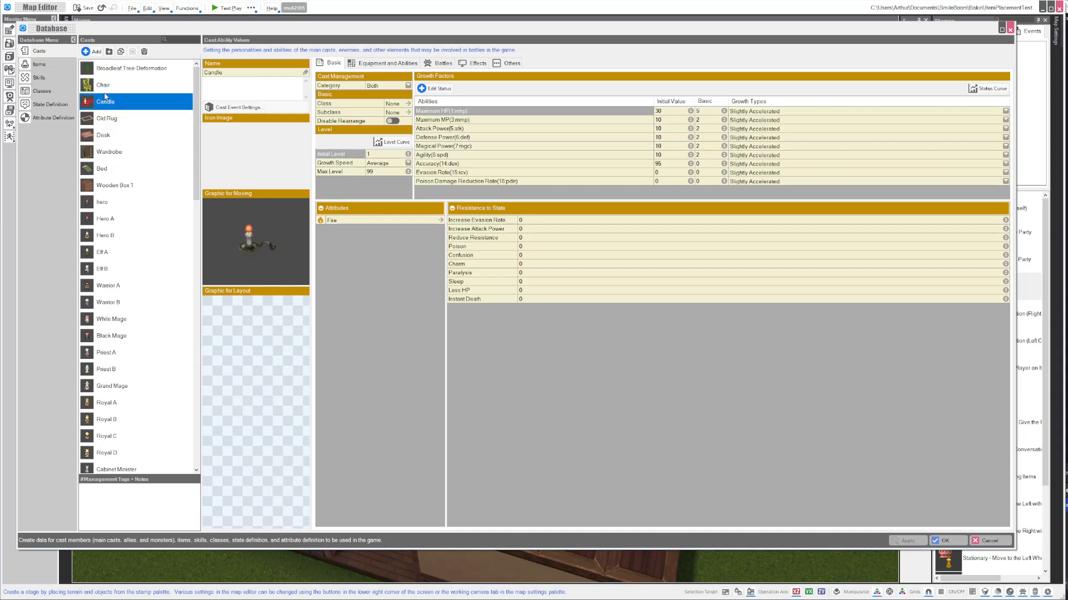
click(105, 86)
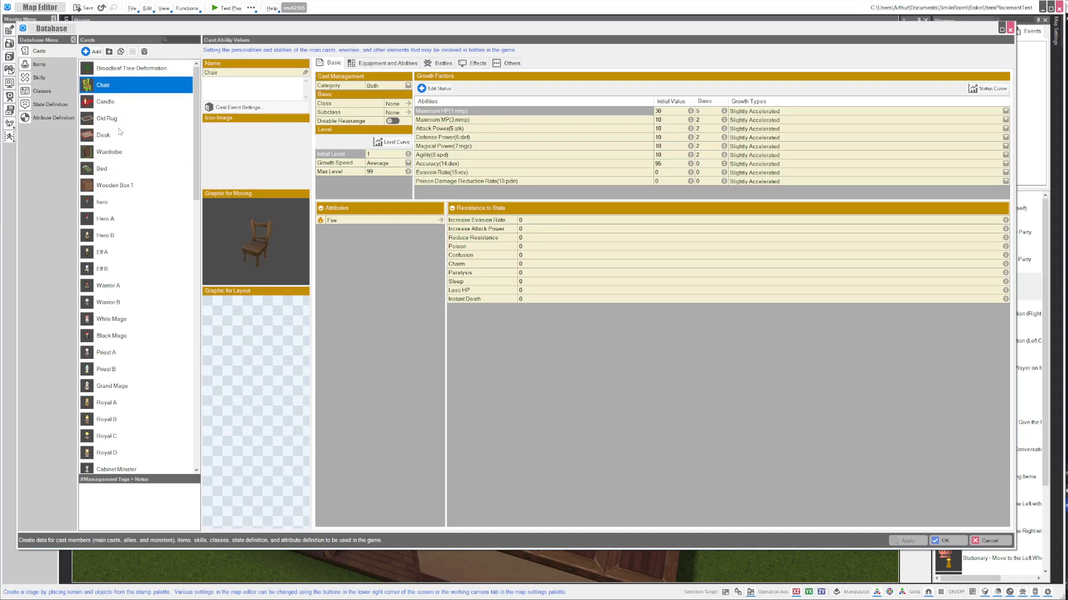
Open the Chair cast's event settings and compare its first sheet with the second sheet conditioned on the PlacementActive switch.
click(238, 107)
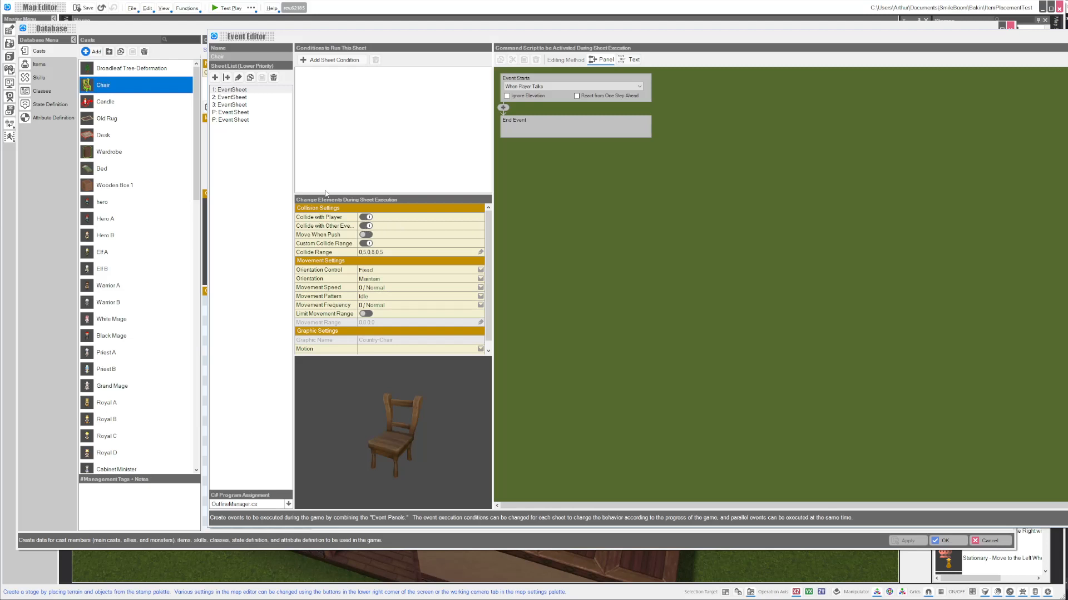
click(236, 97)
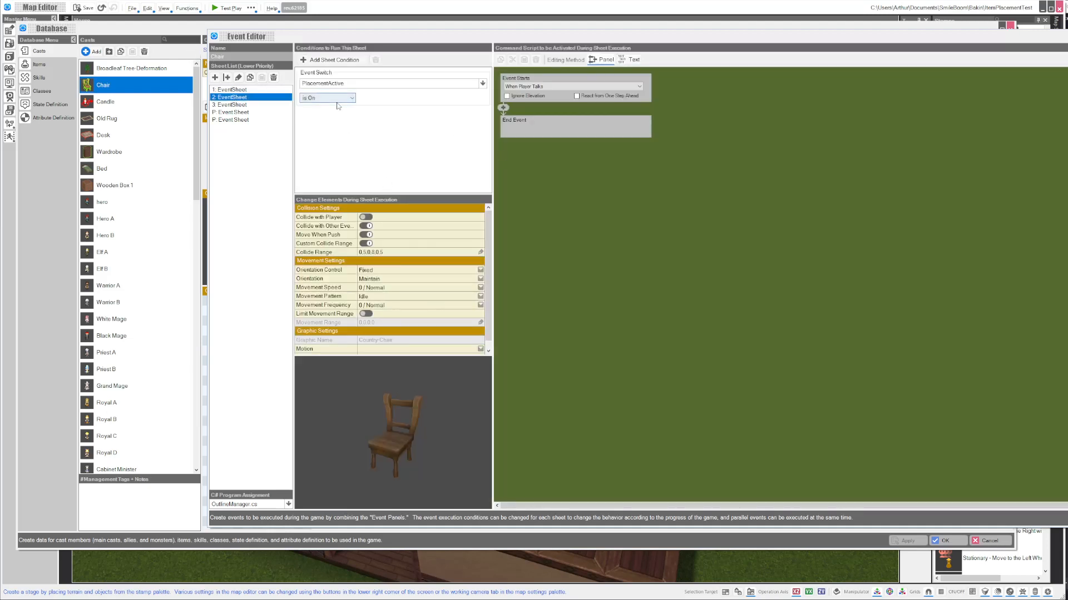
click(360, 75)
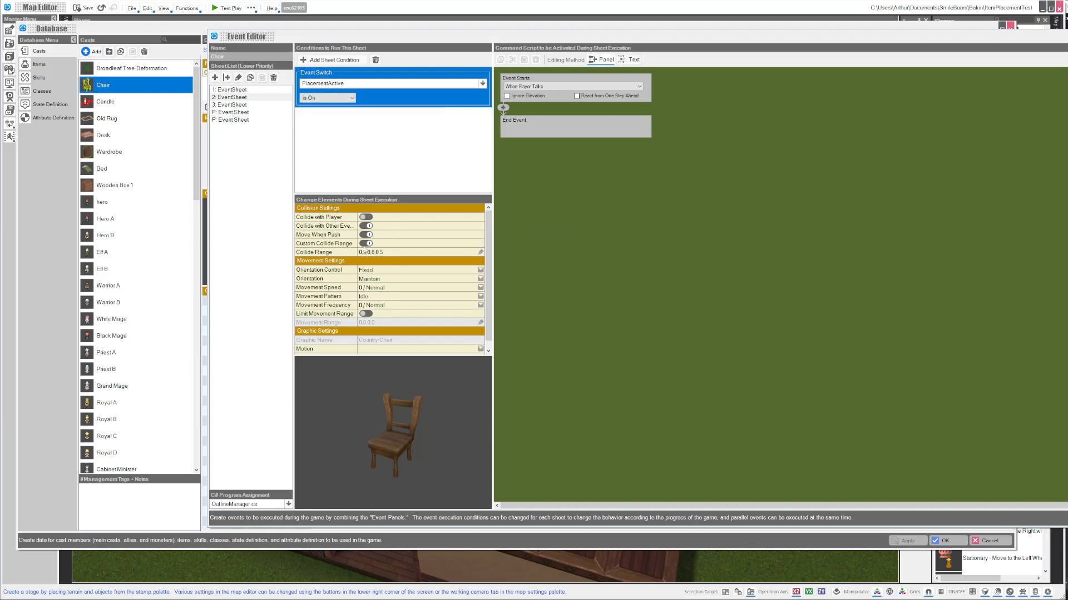
click(232, 90)
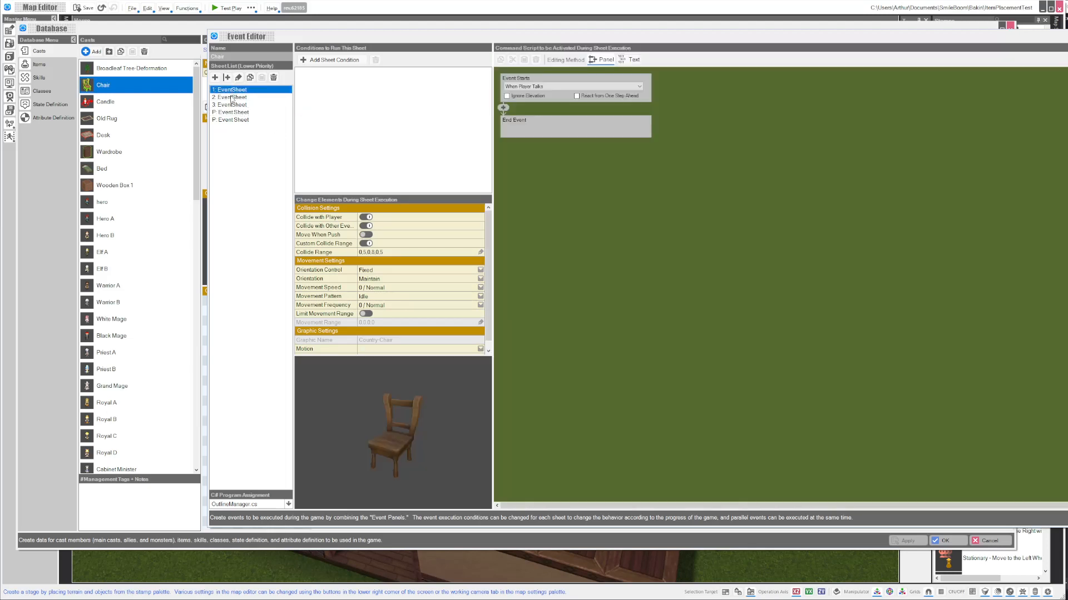
click(232, 98)
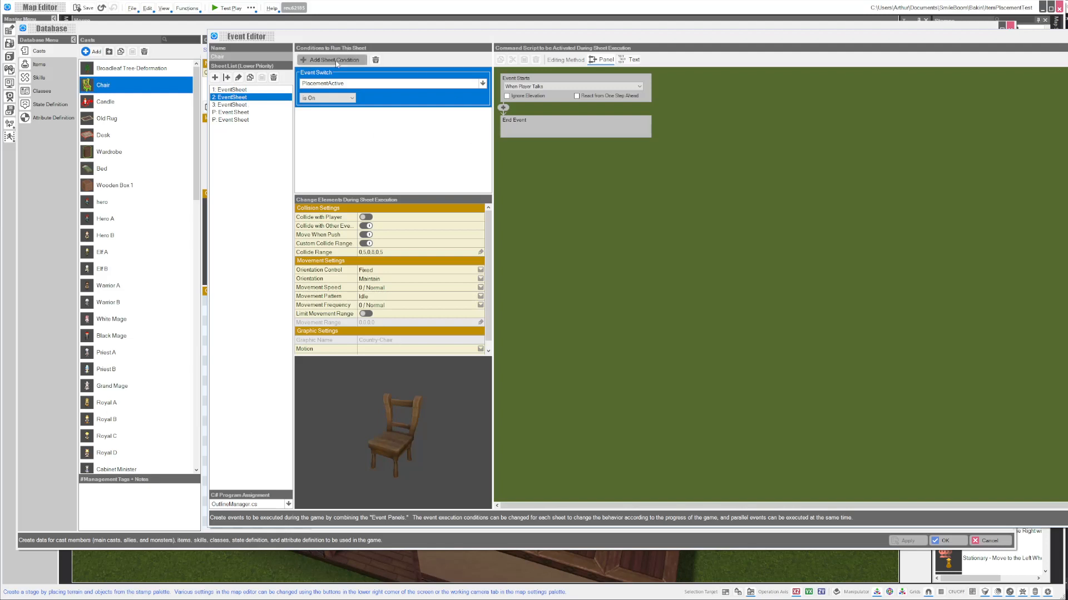
Inspect the Chair's third event sheet with its Demolish condition, and open its red chair graphic in the Asset Picker.
click(223, 105)
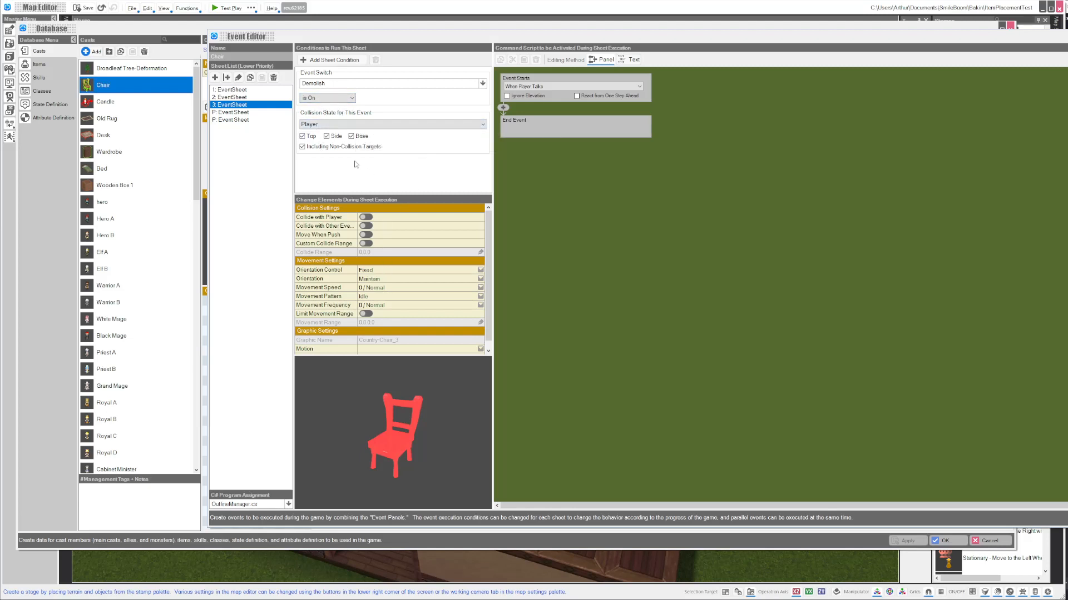
drag(400, 434, 387, 467)
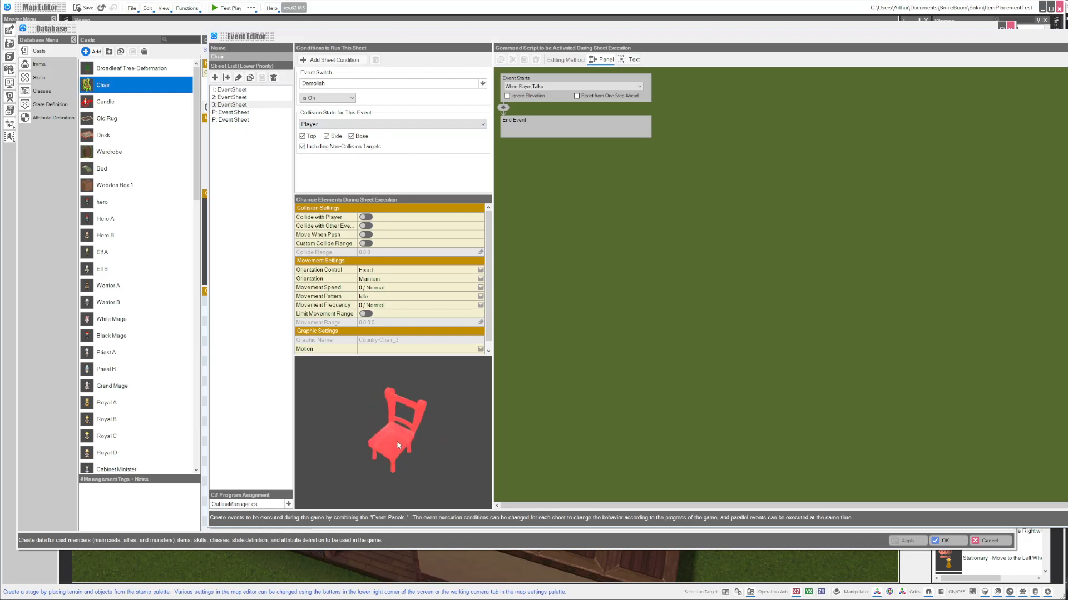
double_click(348, 455)
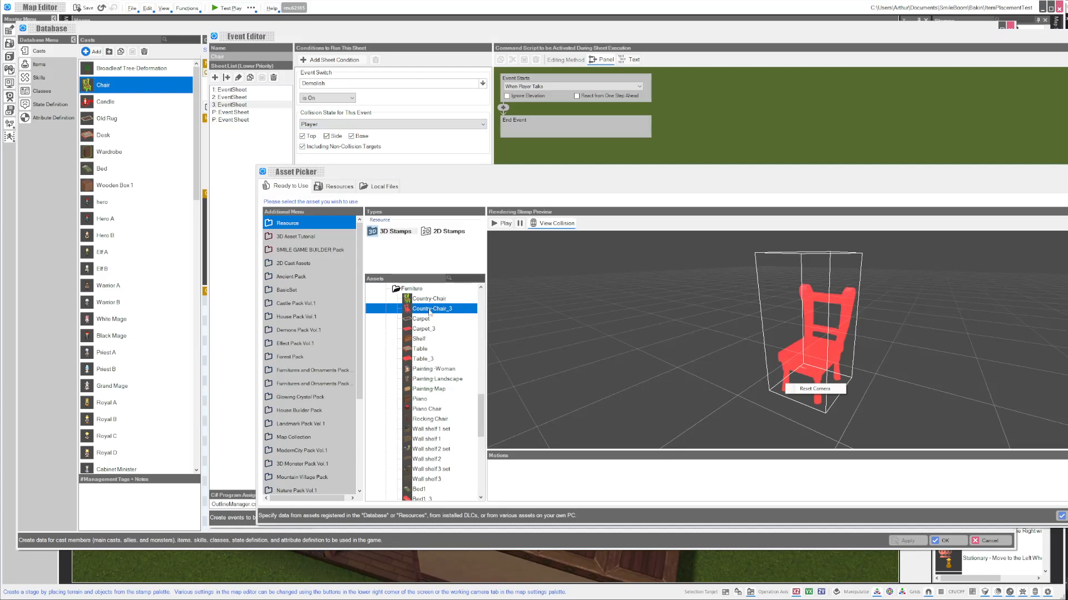
Compare the Country-Chair and Country-Chair_3 models in the preview, and close the Asset Picker with Country-Chair_3 chosen.
click(429, 301)
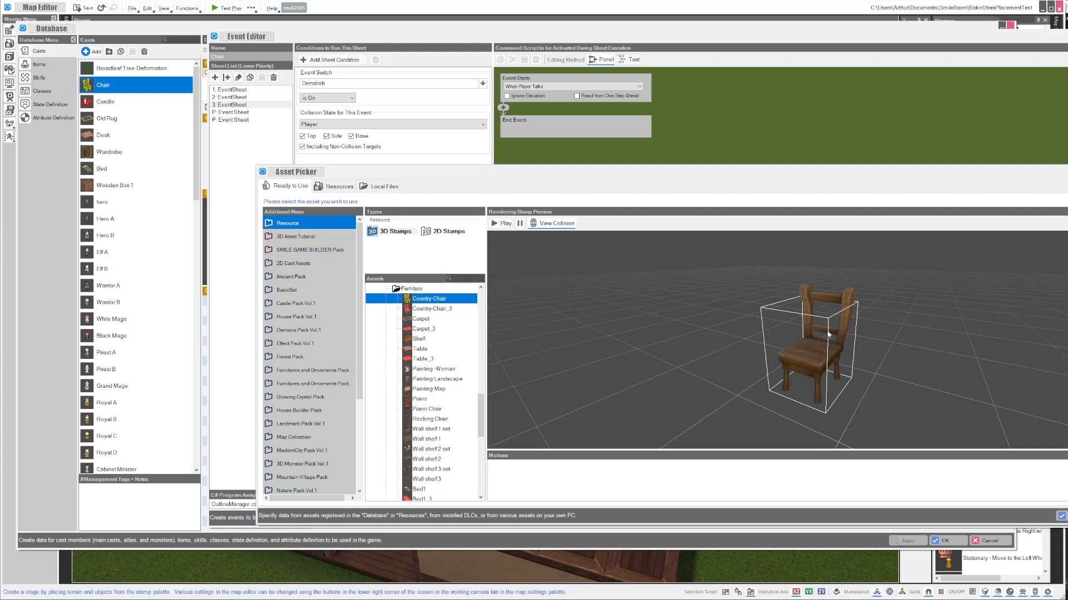
click(438, 310)
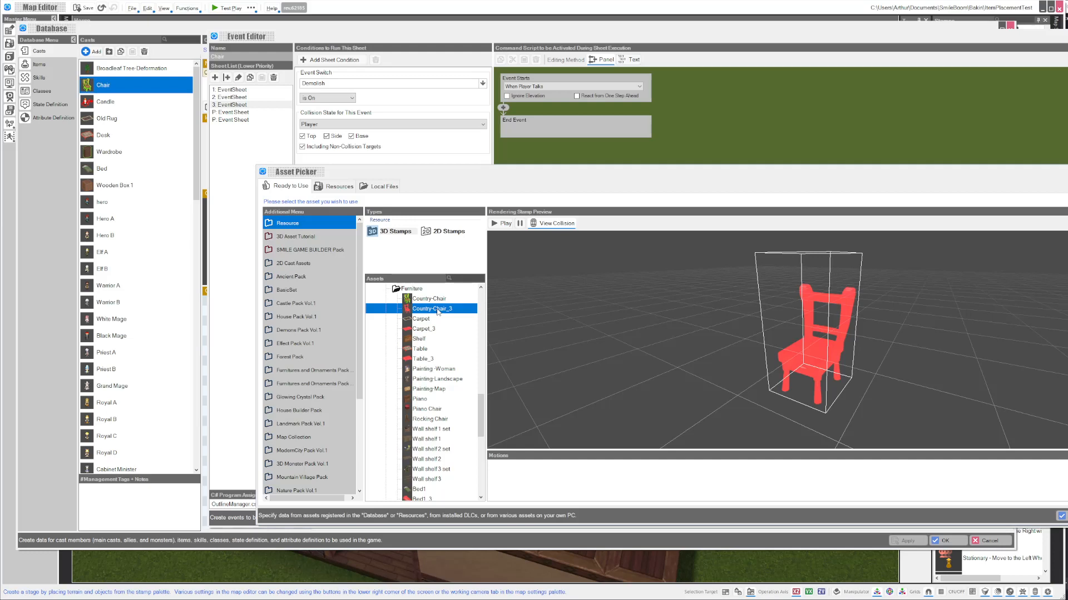
middle_drag(806, 357, 913, 391)
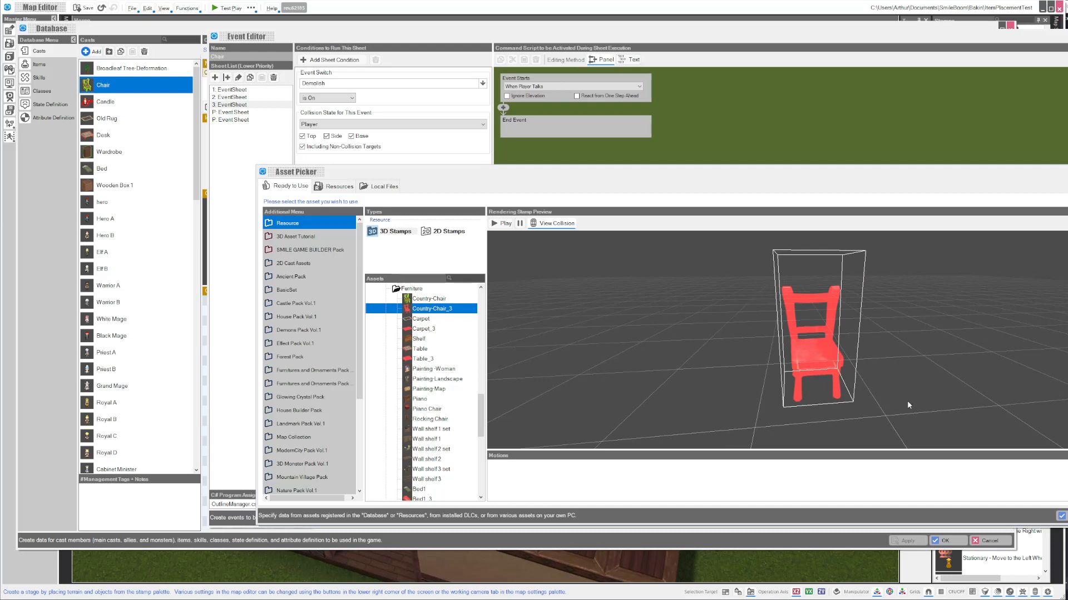
middle_drag(749, 354, 675, 340)
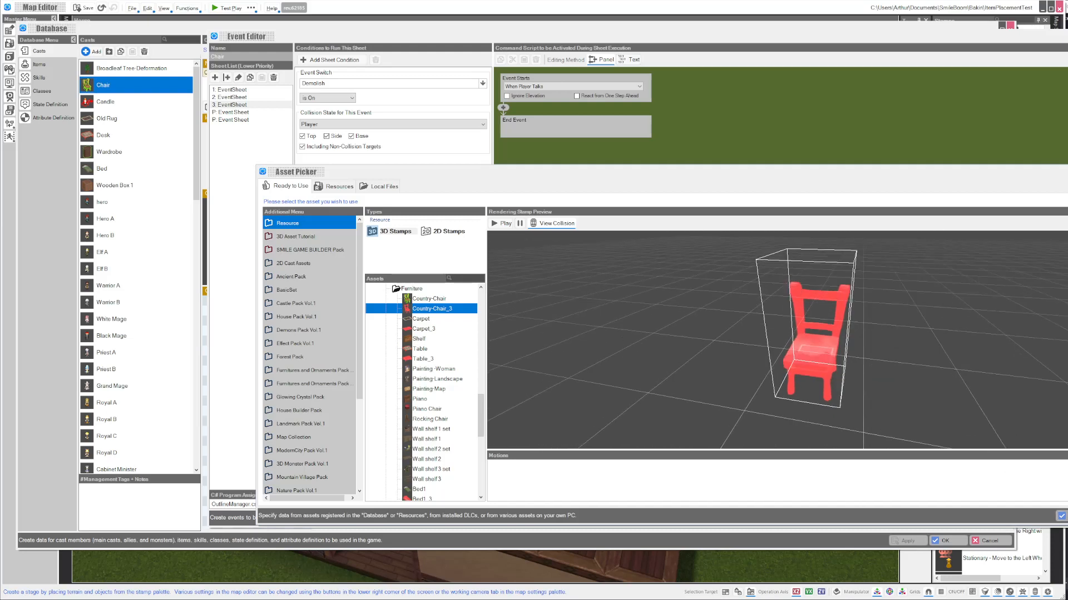
click(1062, 516)
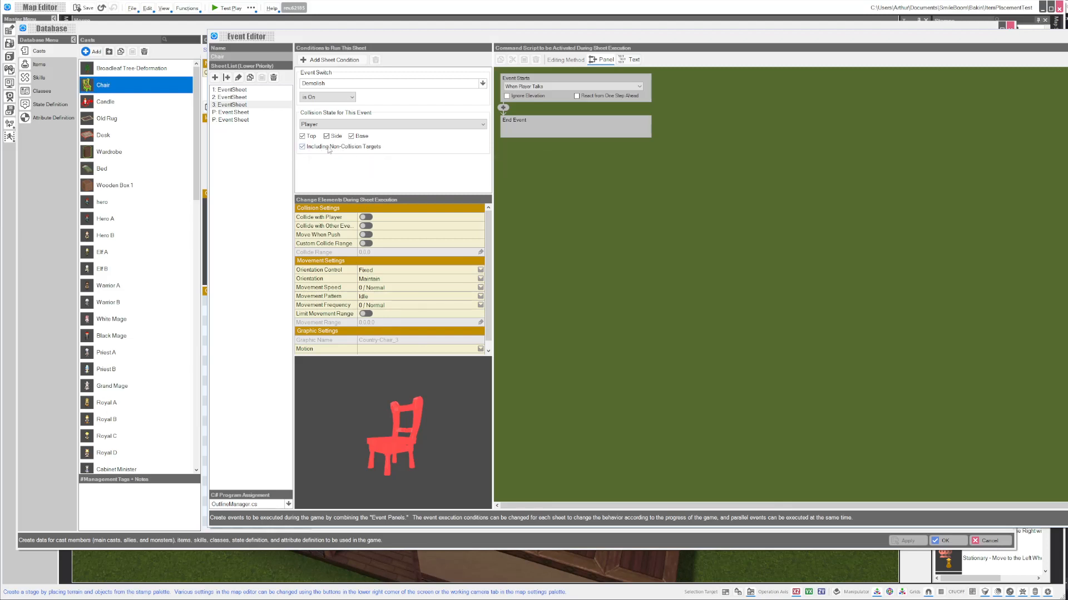
Compare the Chair's two parallel event sheets with its third event sheet, checking their conditions and graphic.
click(240, 113)
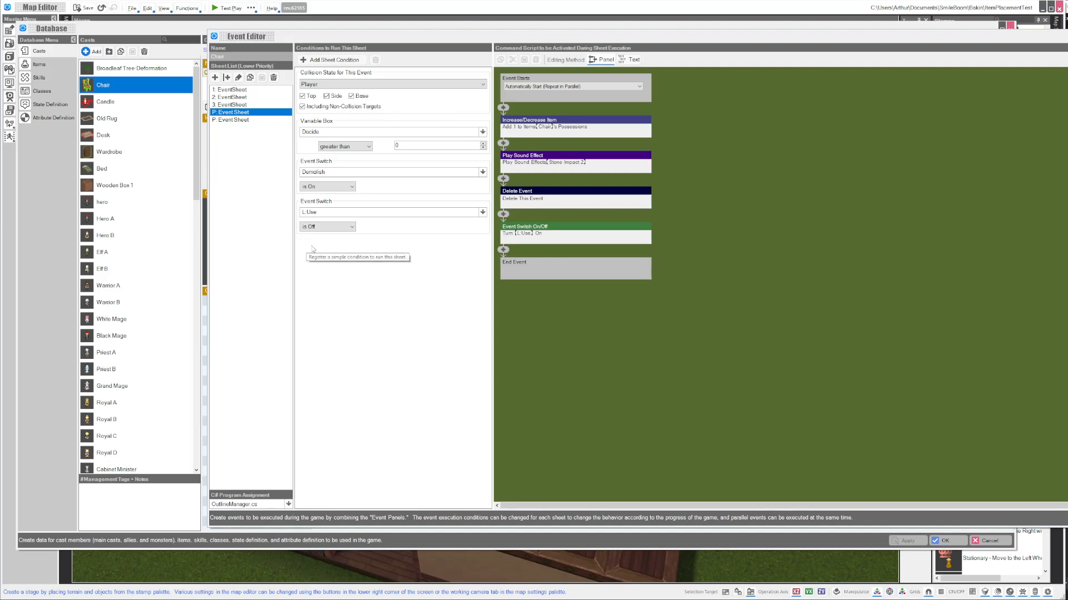
click(240, 118)
click(240, 115)
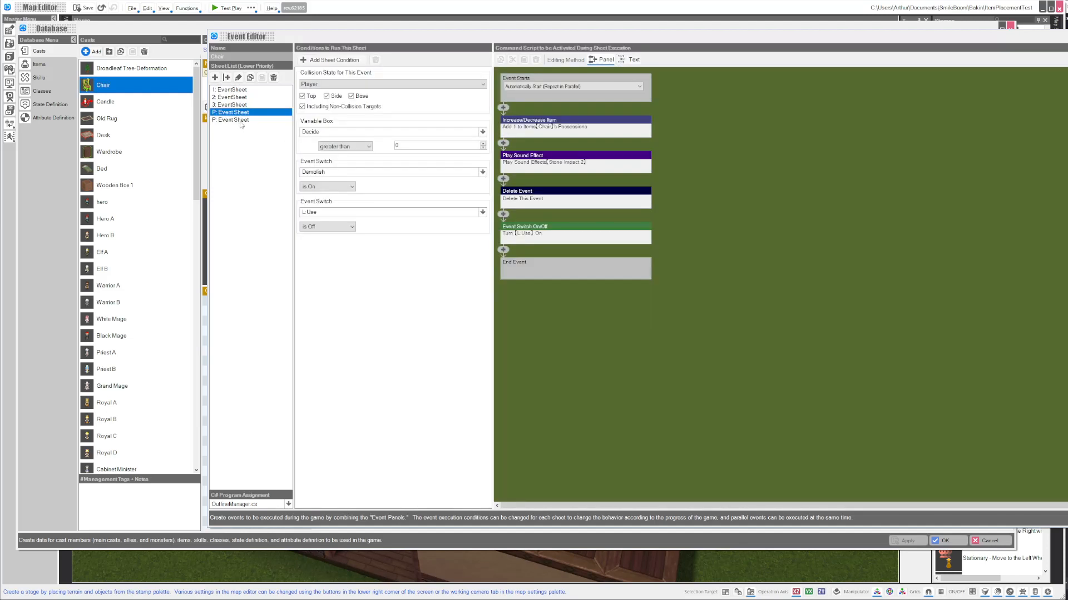
click(242, 119)
click(242, 106)
click(242, 112)
click(239, 113)
click(230, 105)
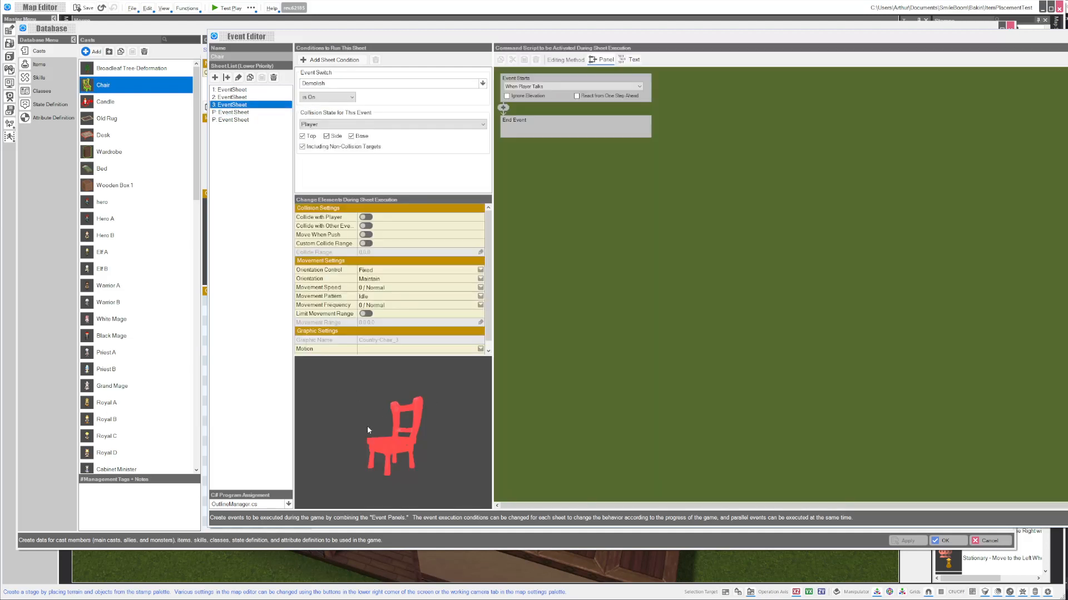
Examine the first parallel sheet's commands for returning the Chair item, playing a sound, deleting the event and switching L:Use on.
click(234, 112)
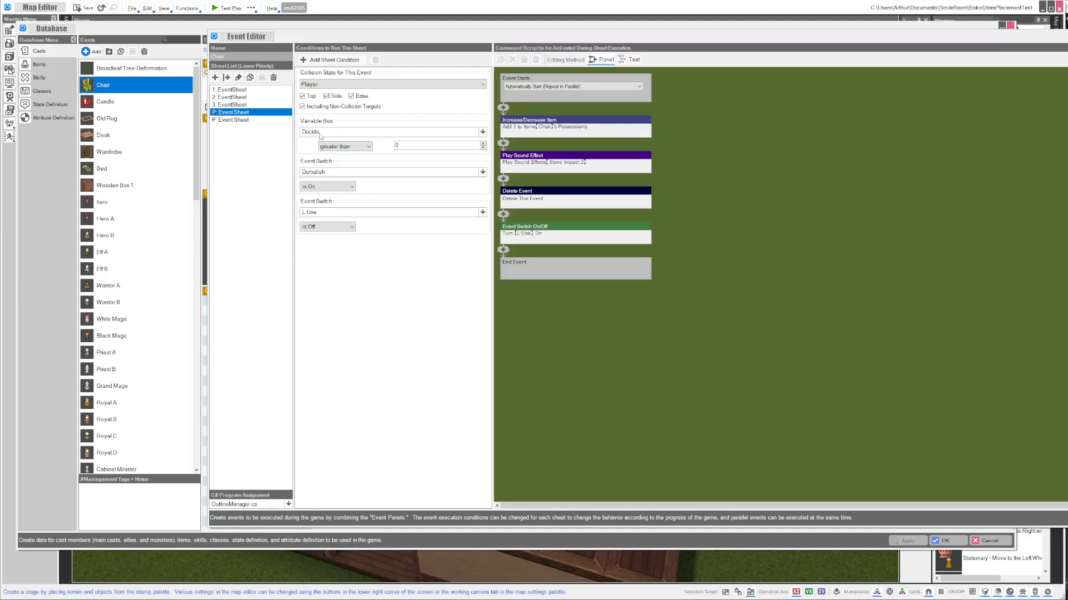
click(533, 122)
click(763, 152)
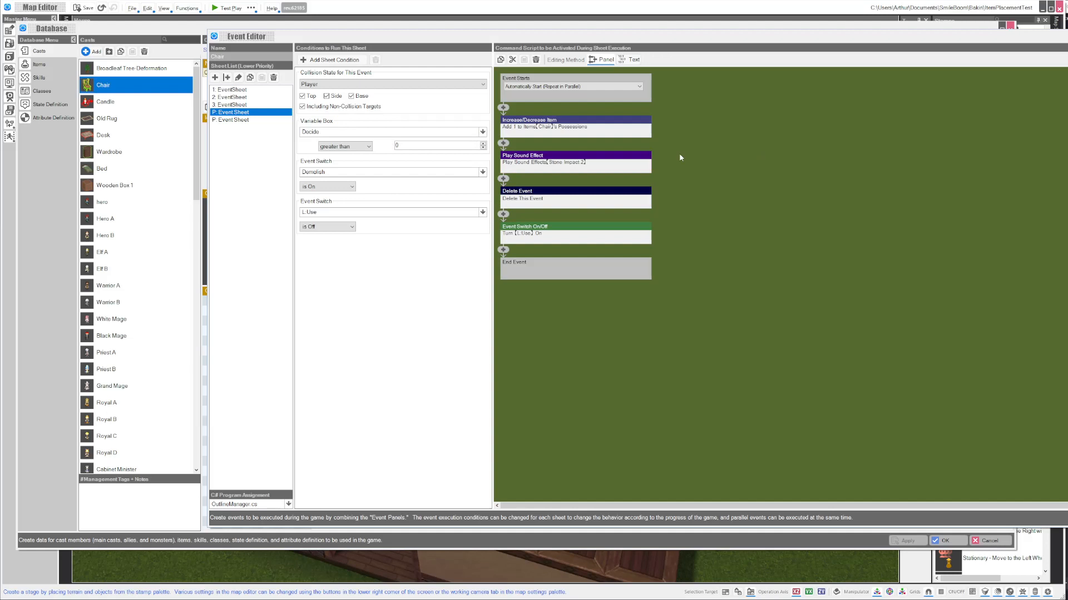
click(564, 157)
click(737, 215)
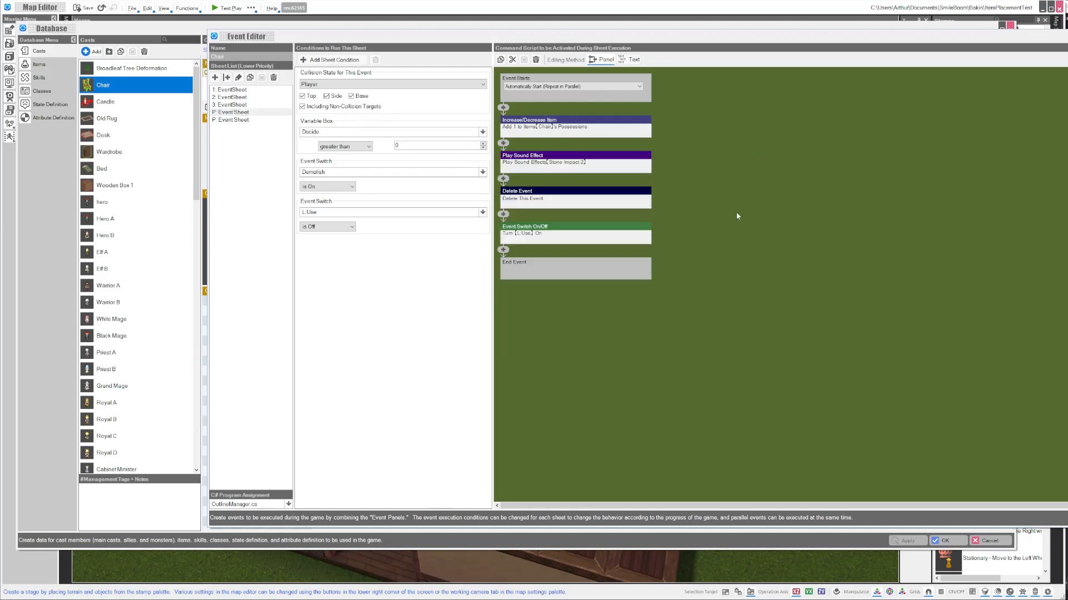
click(558, 199)
click(713, 186)
click(524, 229)
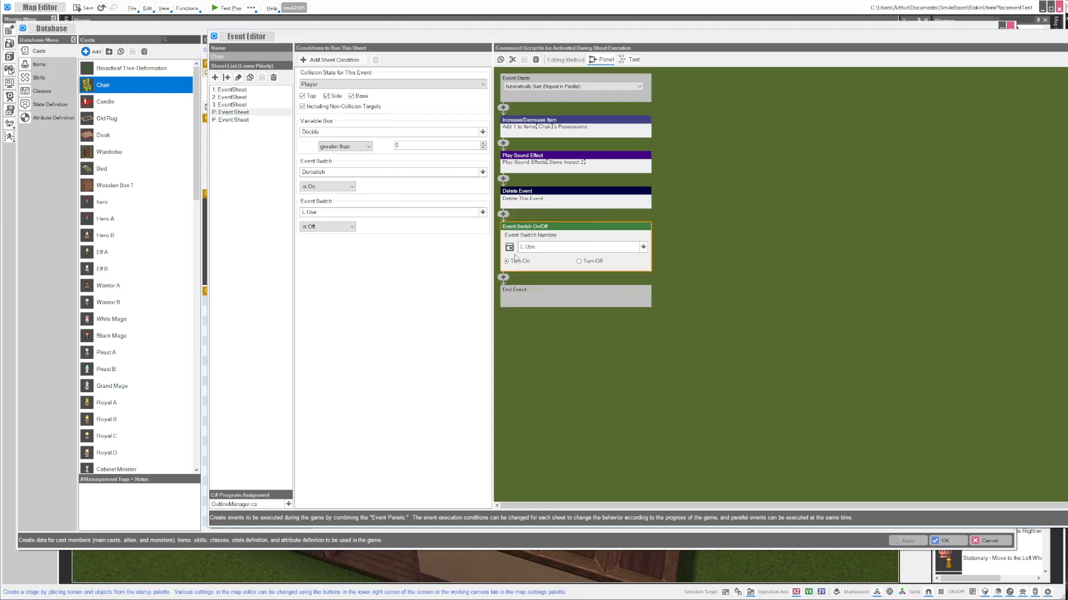
click(742, 184)
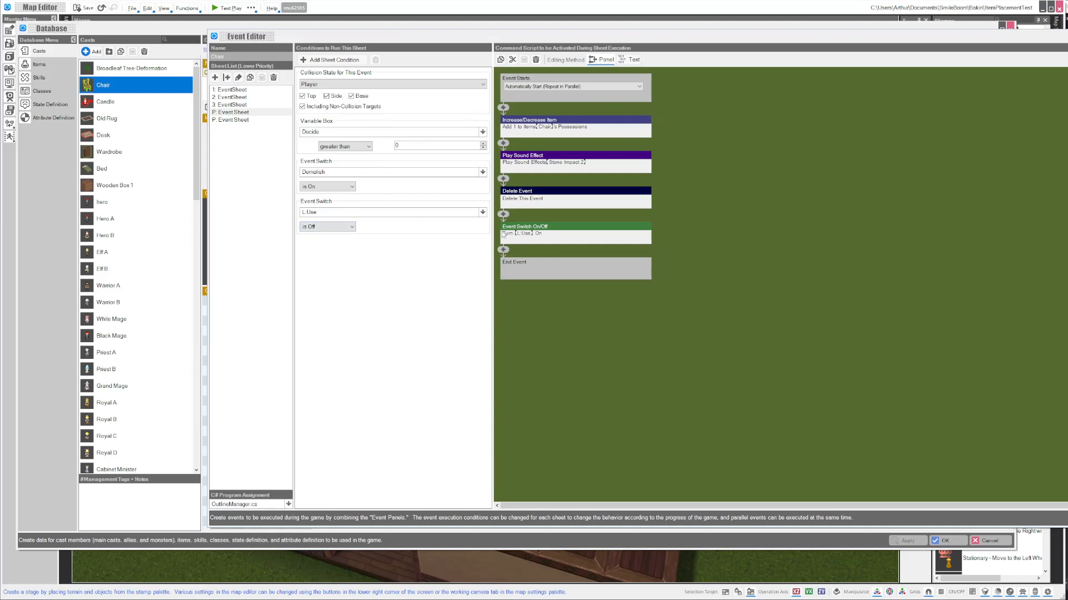
click(551, 228)
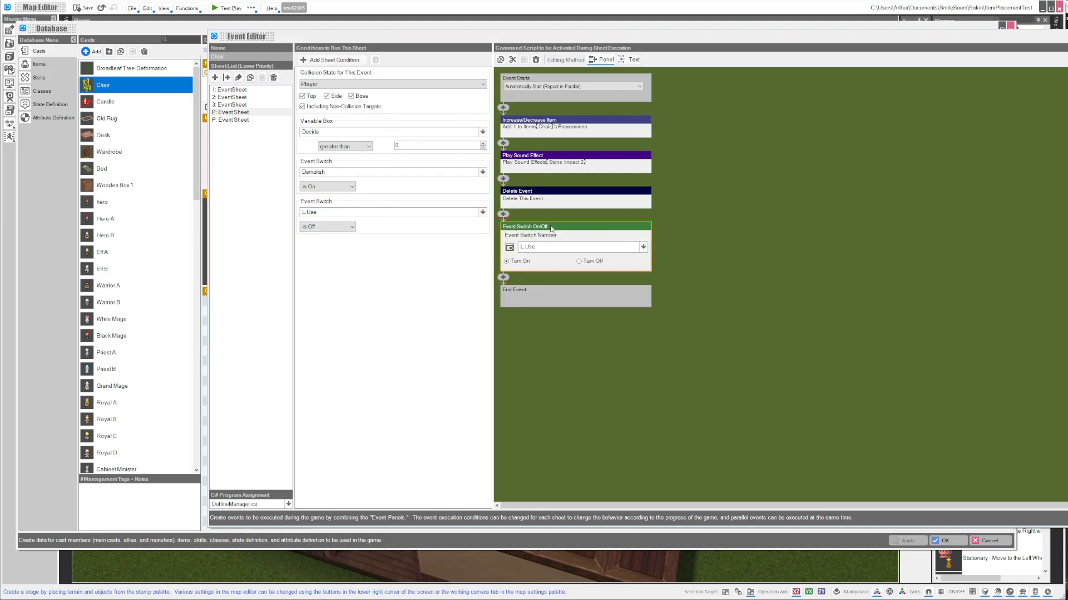
click(720, 225)
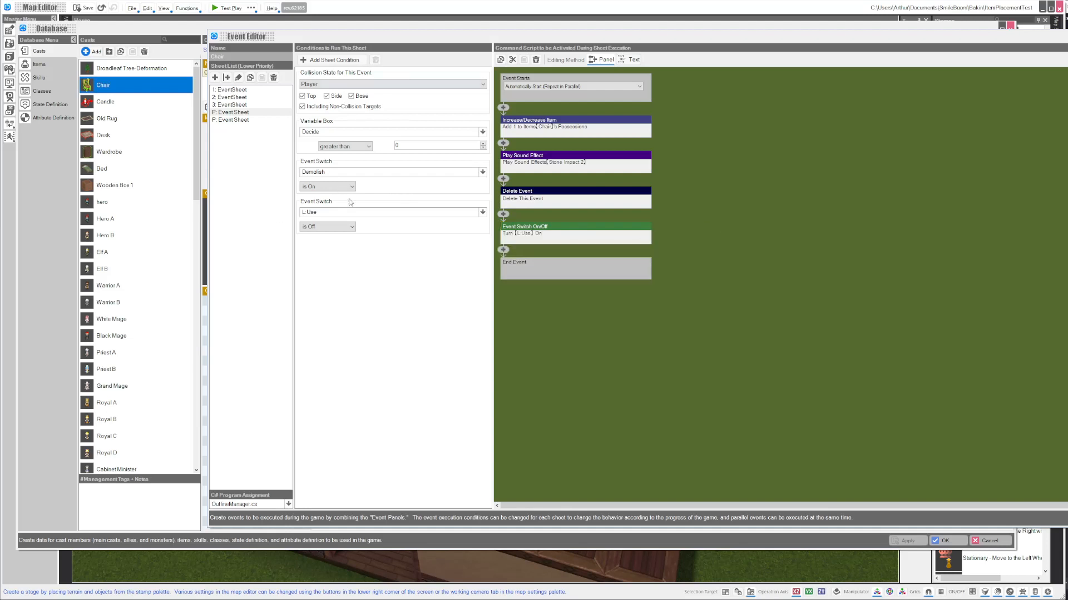
Review the first parallel sheet's start trigger options, keeping Automatically Start (Repeat in Parallel), and recheck its Event Switch On/Off command.
click(529, 87)
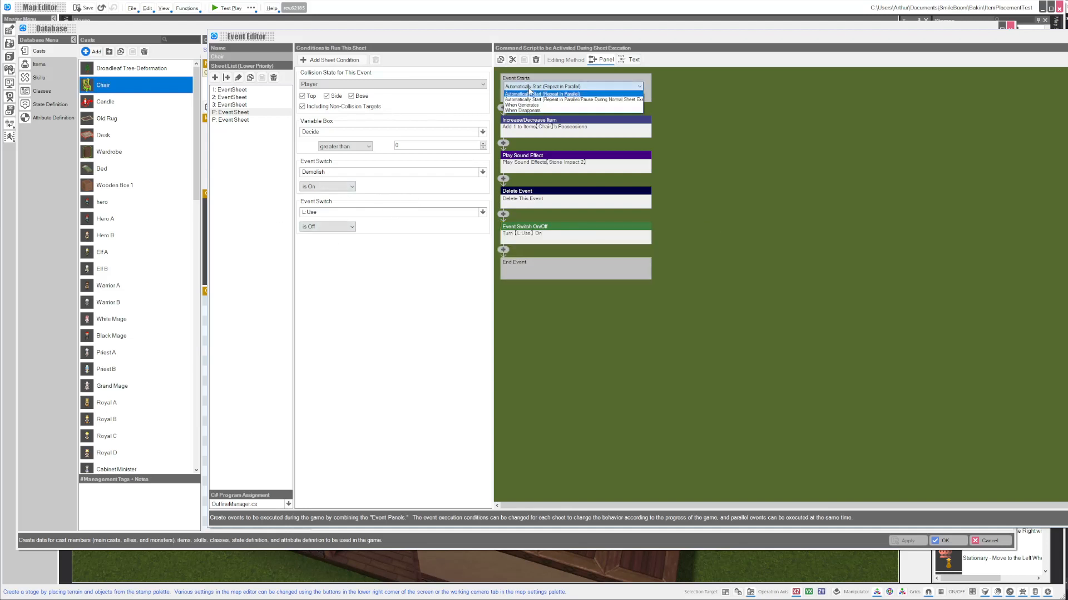
click(561, 88)
click(562, 88)
click(565, 93)
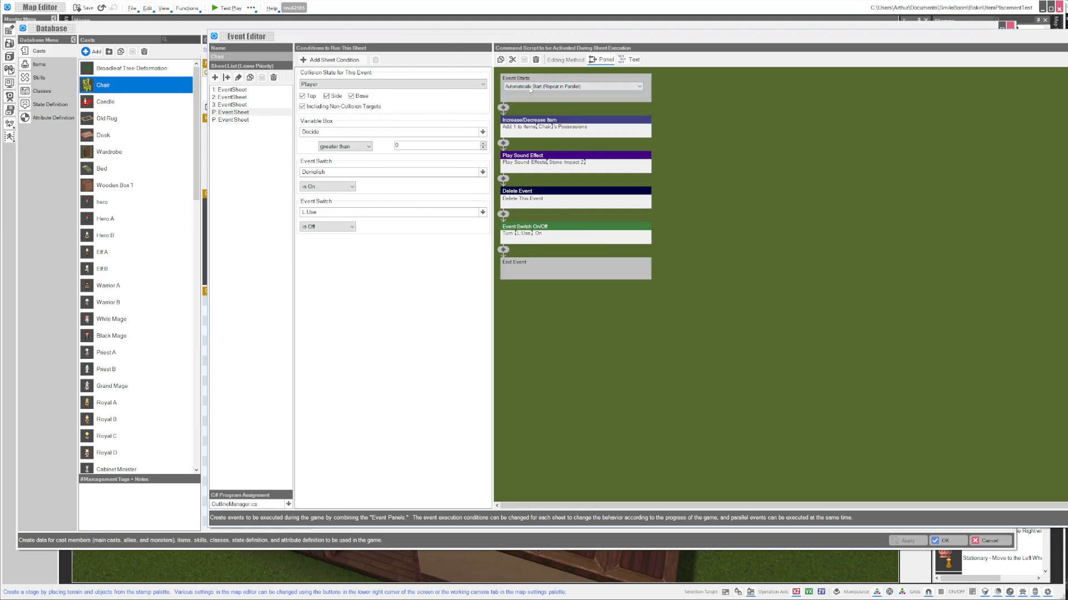
click(543, 229)
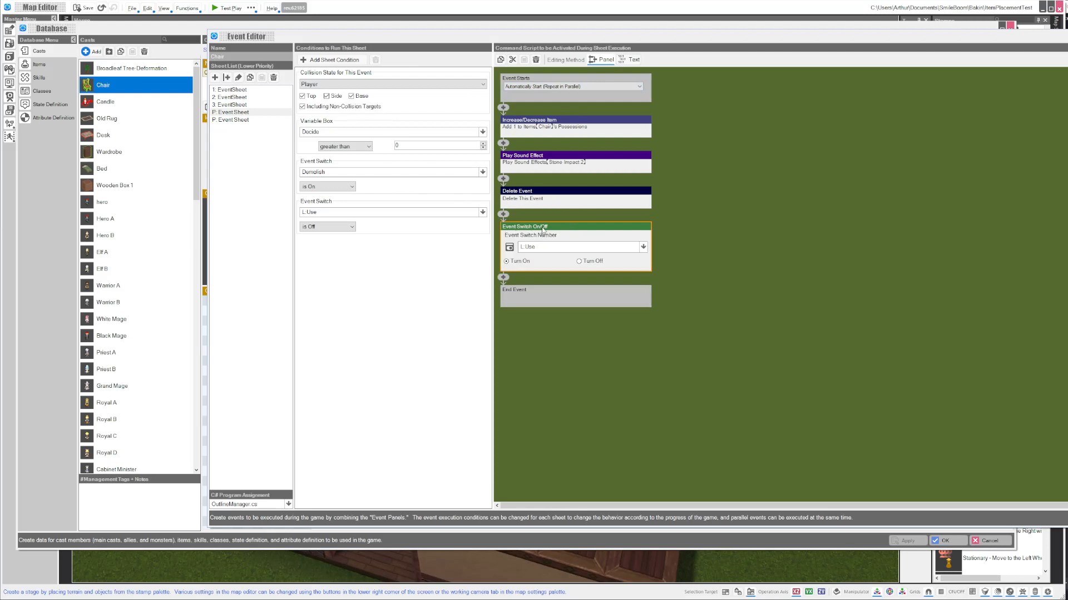
click(703, 215)
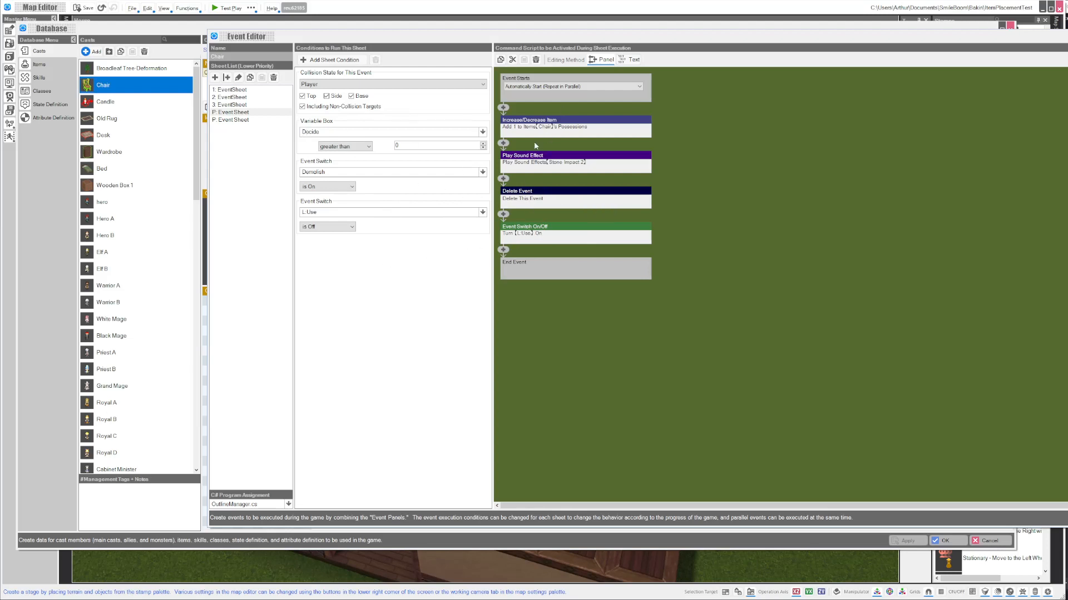
Open the Chair's second parallel sheet and inspect the Advanced Variable Box Operation that assigns the player's Y rotation to PlayerYRotation.
click(242, 120)
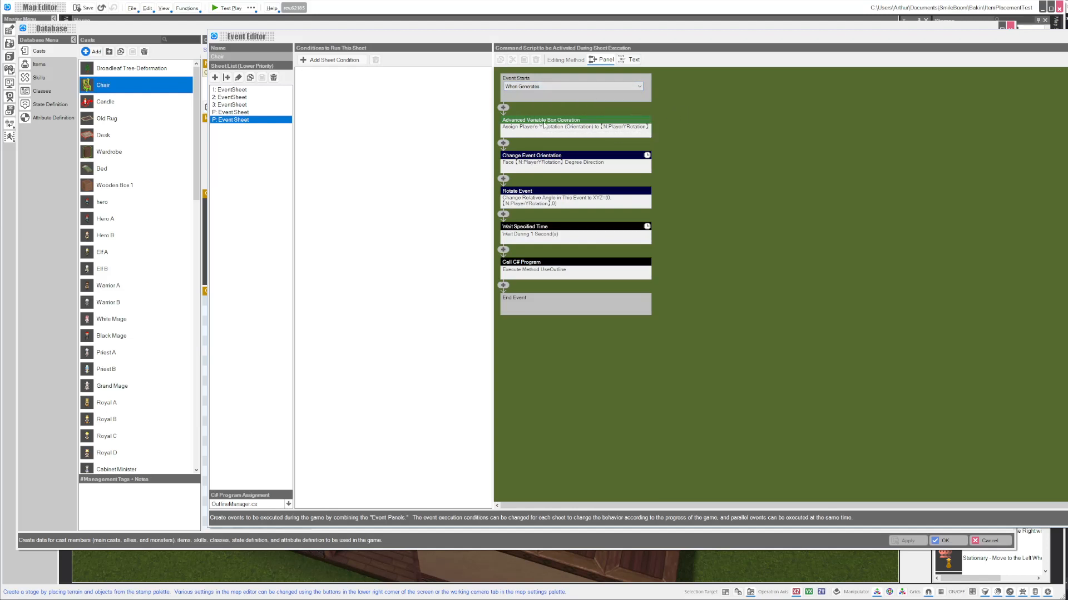
click(544, 126)
click(737, 150)
click(586, 120)
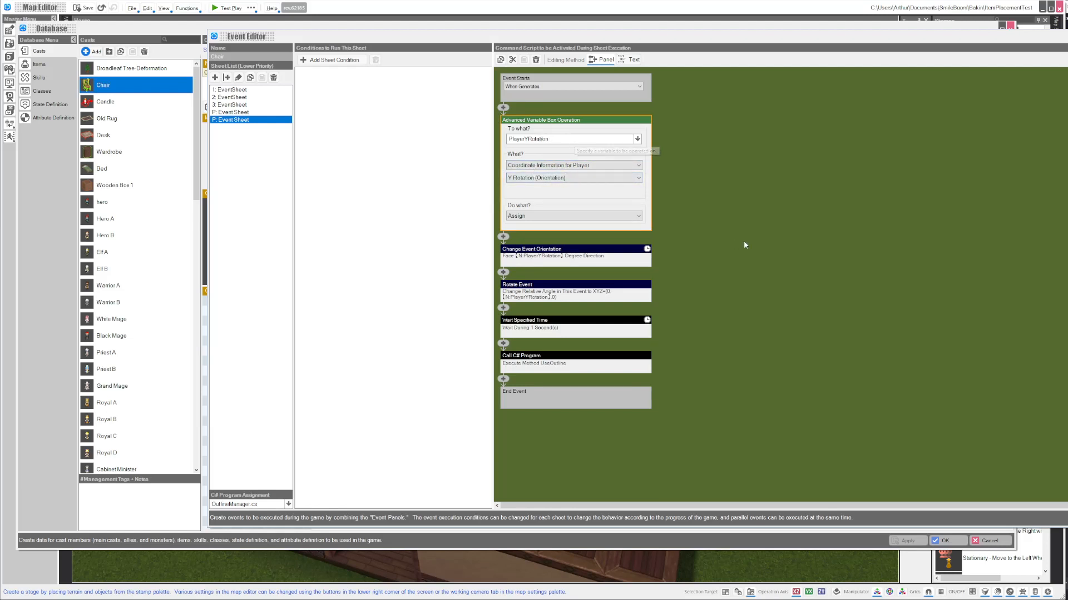
click(722, 181)
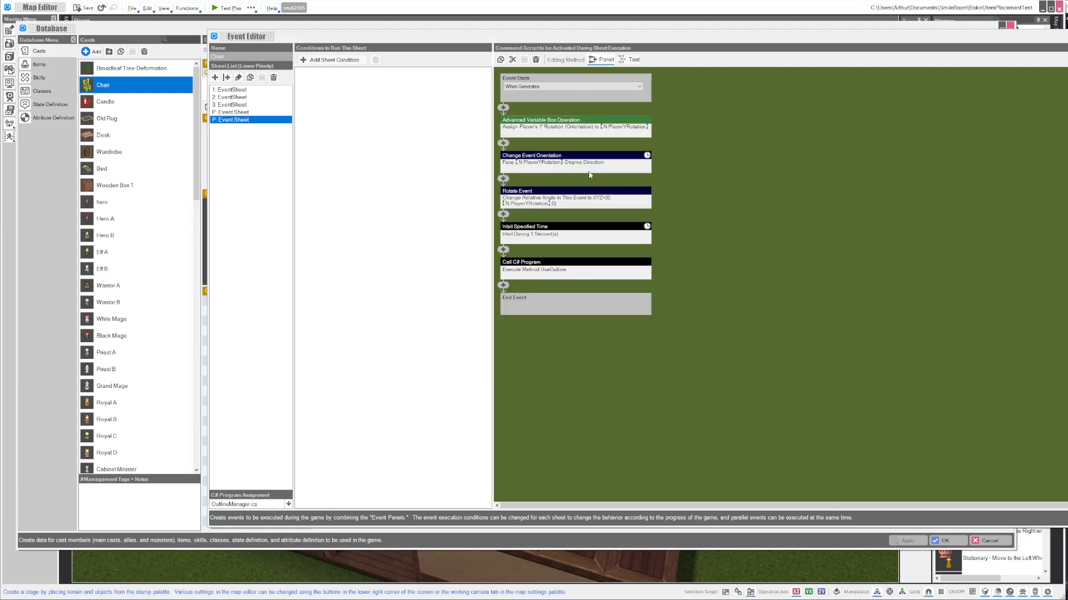
Inspect the variable used by the Change Event Orientation command, and view the Rotate Event settings.
click(553, 160)
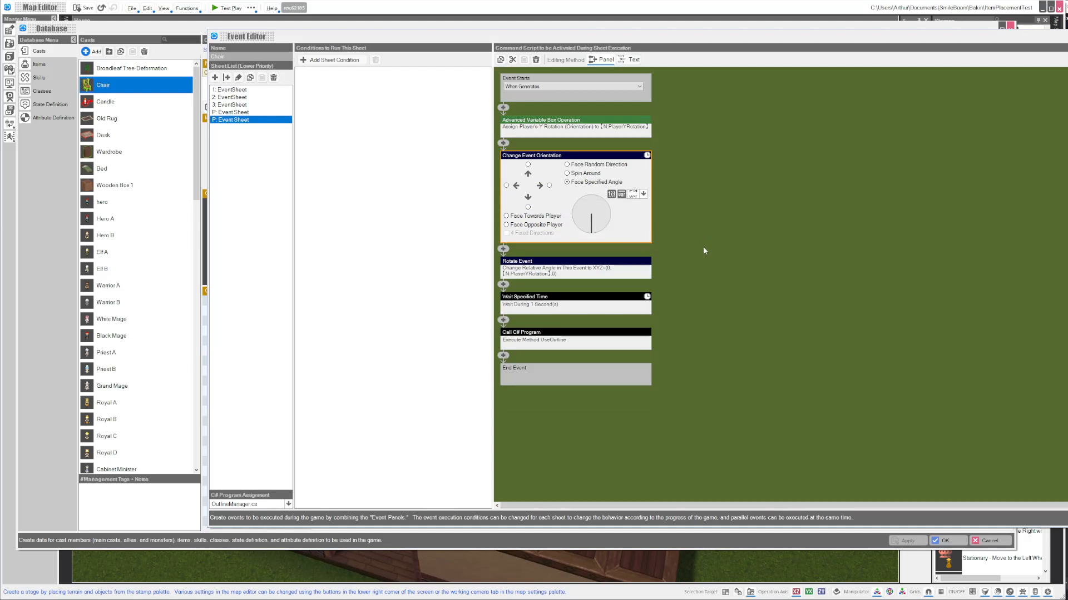
click(621, 194)
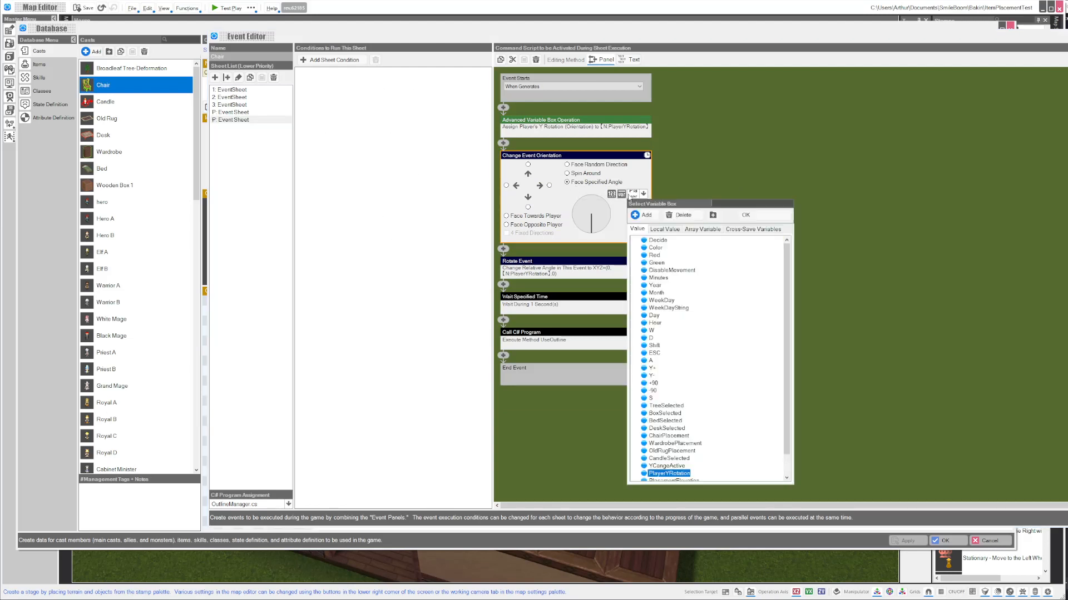
scroll(665, 469, down, 1)
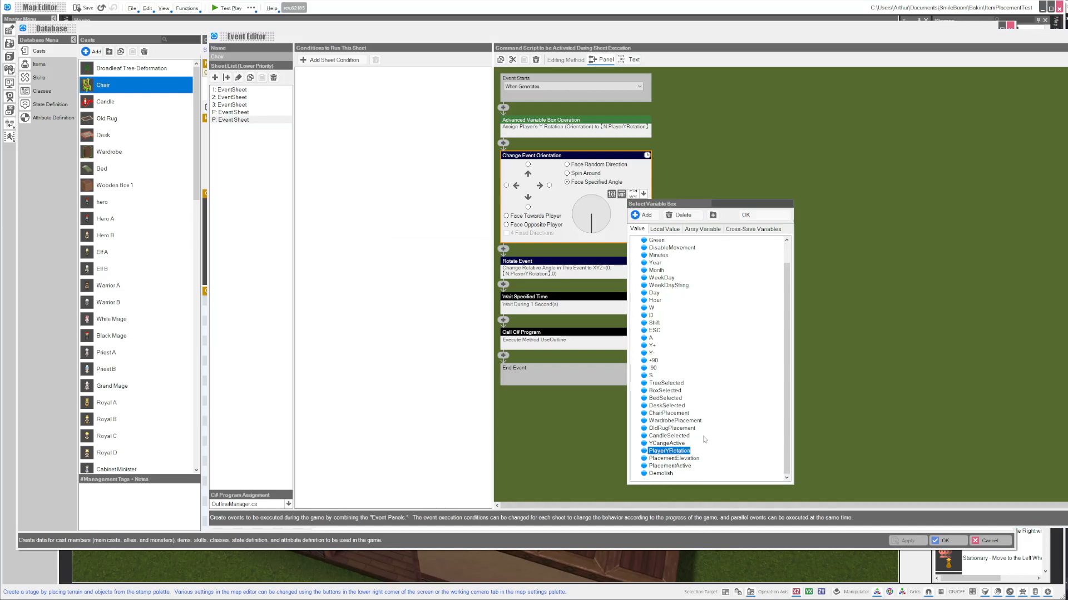
click(538, 216)
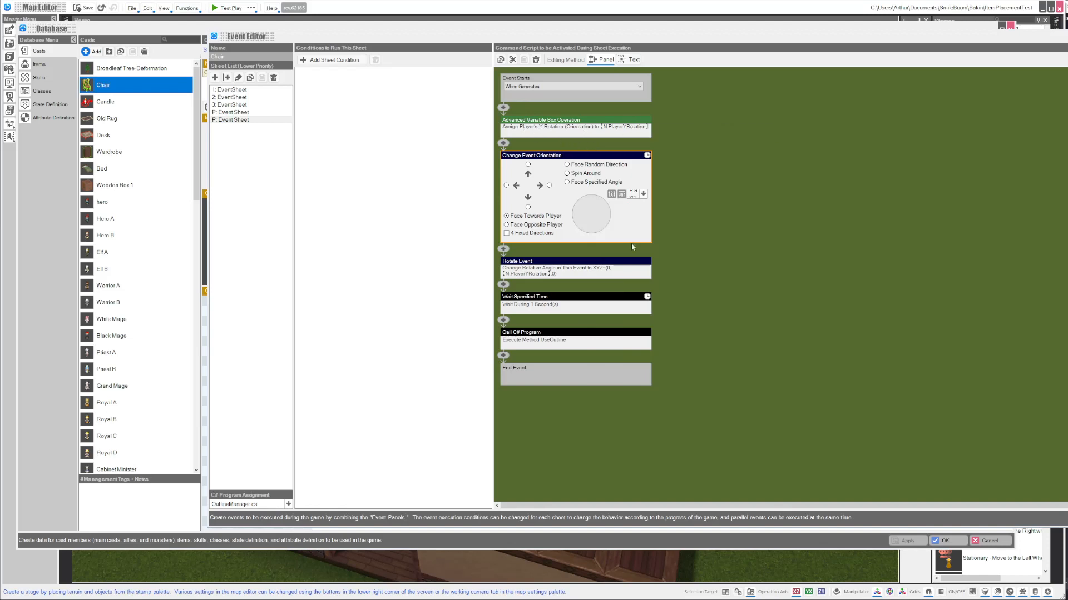
click(573, 268)
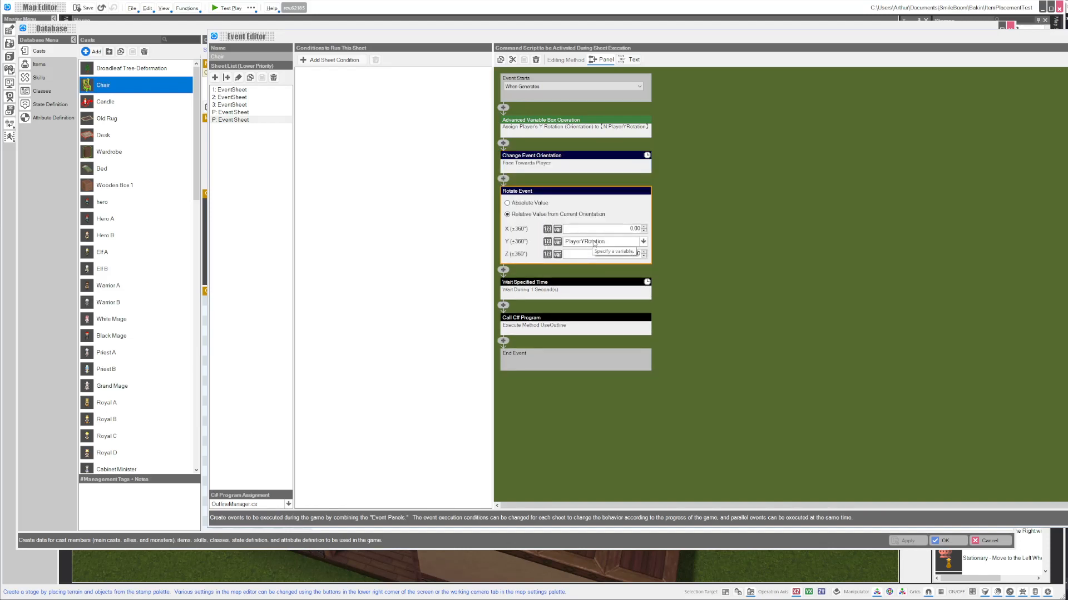
Set the Change Event Orientation command to Face Specified Angle using the PlayerYRotation variable.
click(567, 159)
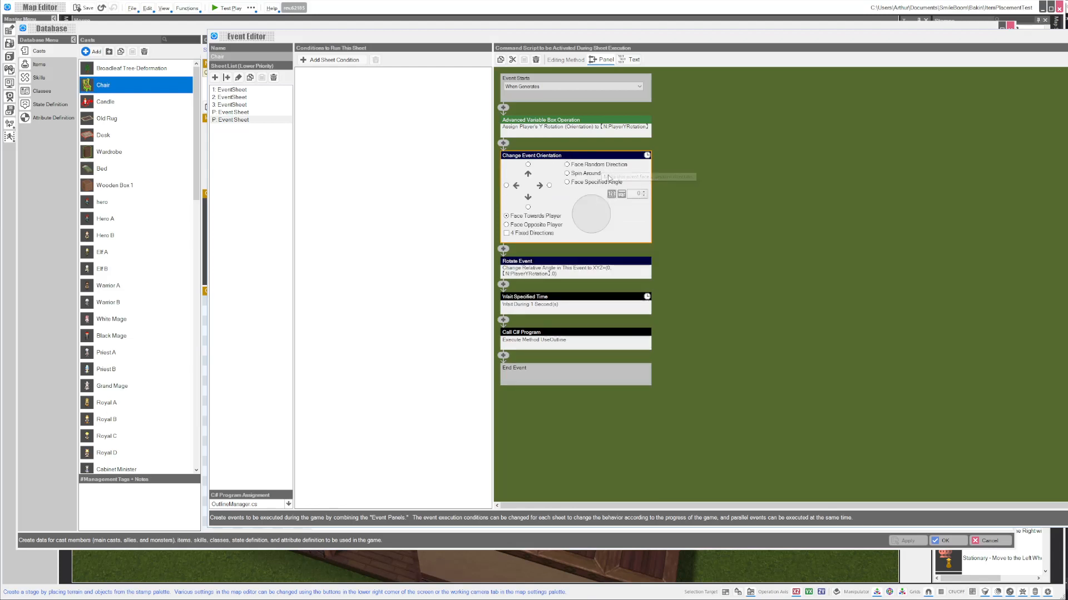
click(569, 182)
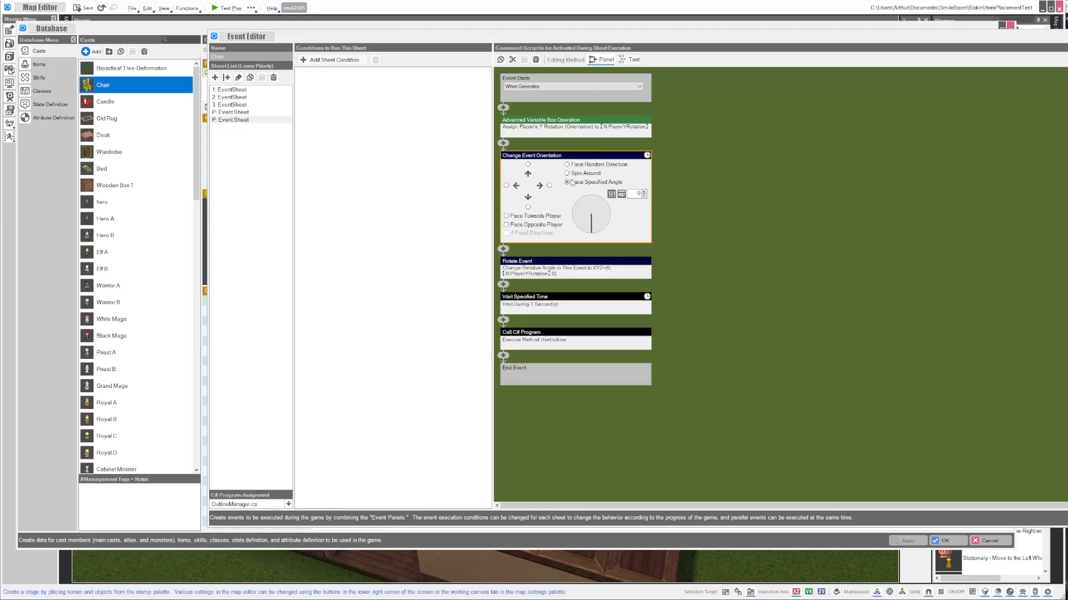
click(621, 194)
click(637, 194)
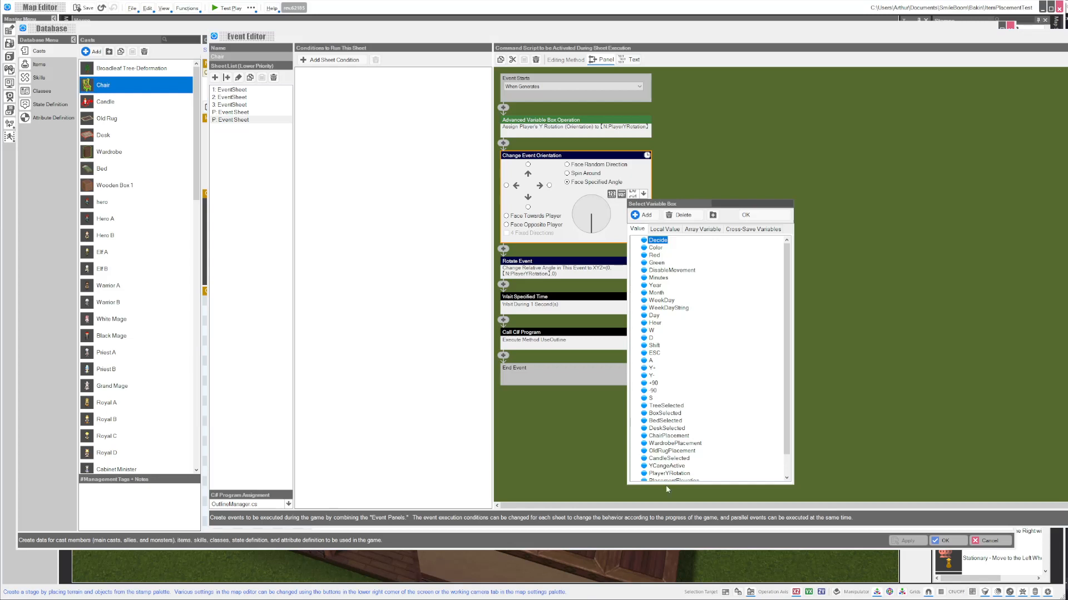
double_click(668, 473)
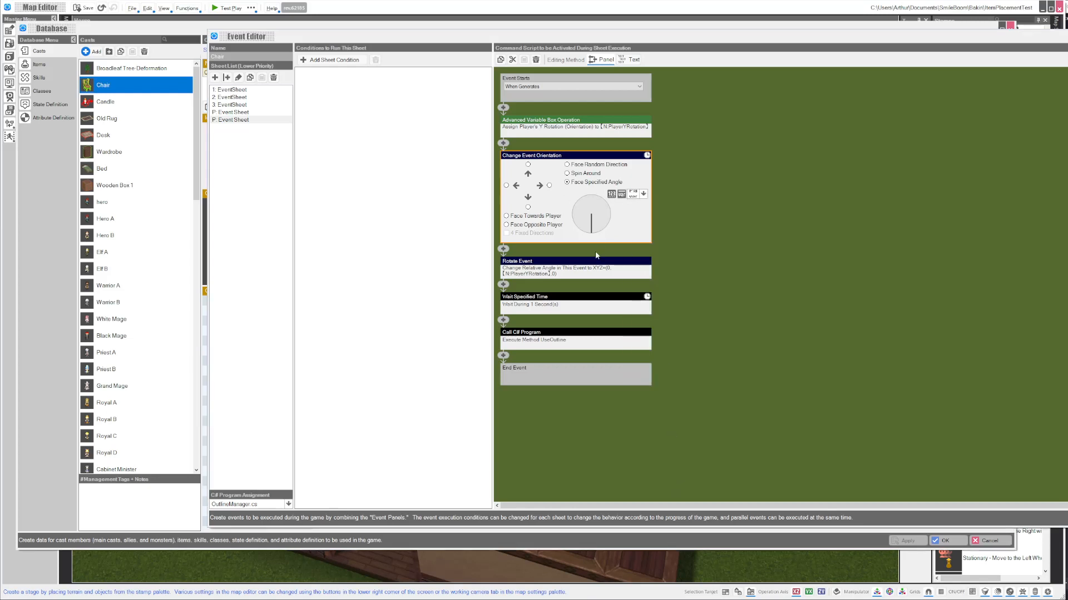
Compare the settings of the Change Event Orientation and Rotate Event commands in the second parallel sheet.
click(581, 269)
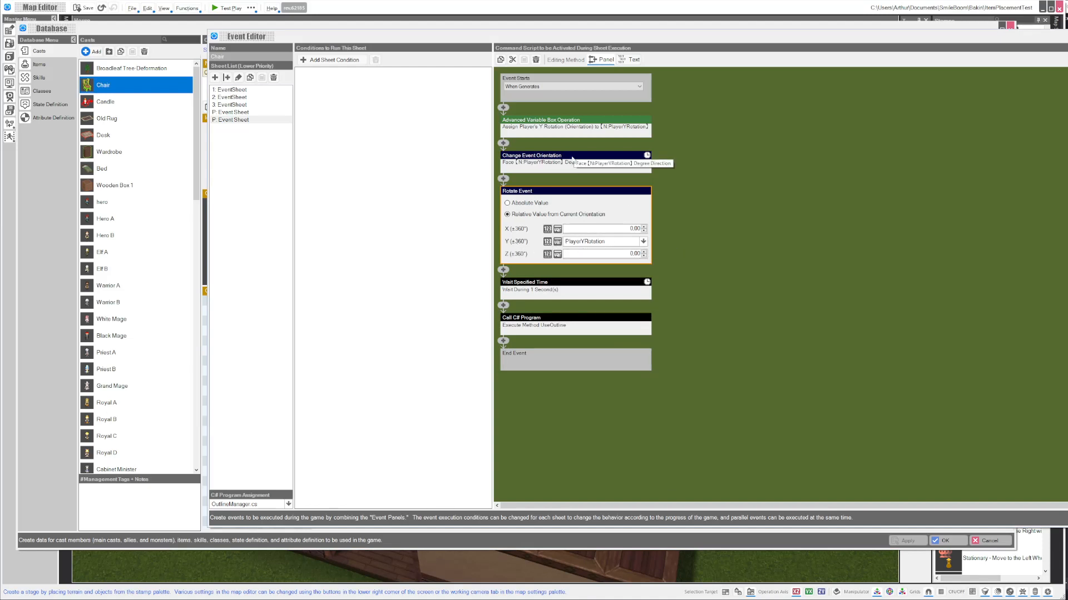
click(572, 160)
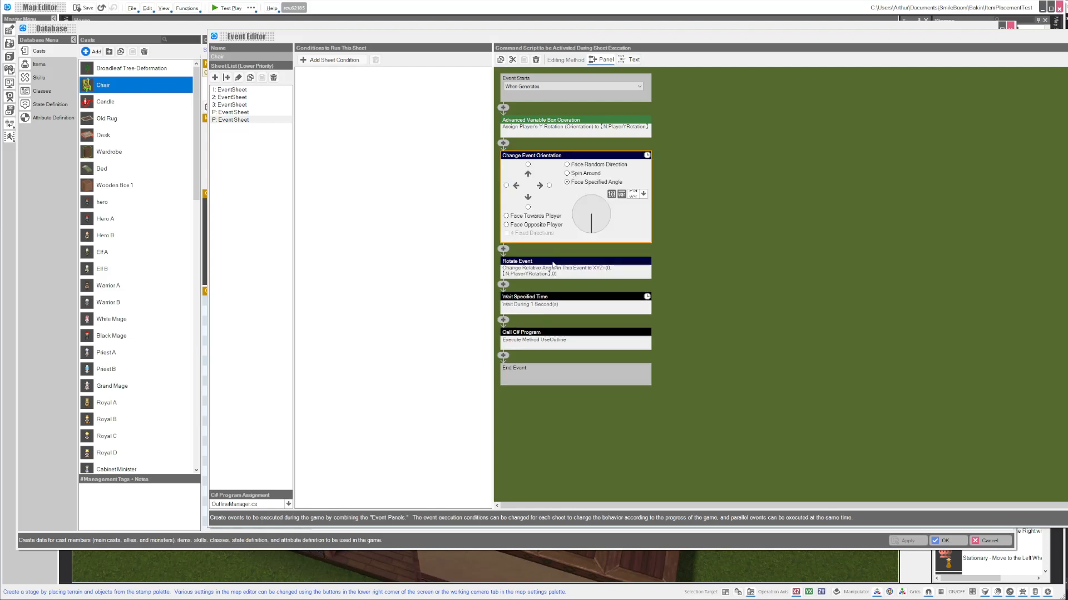
click(553, 265)
click(565, 161)
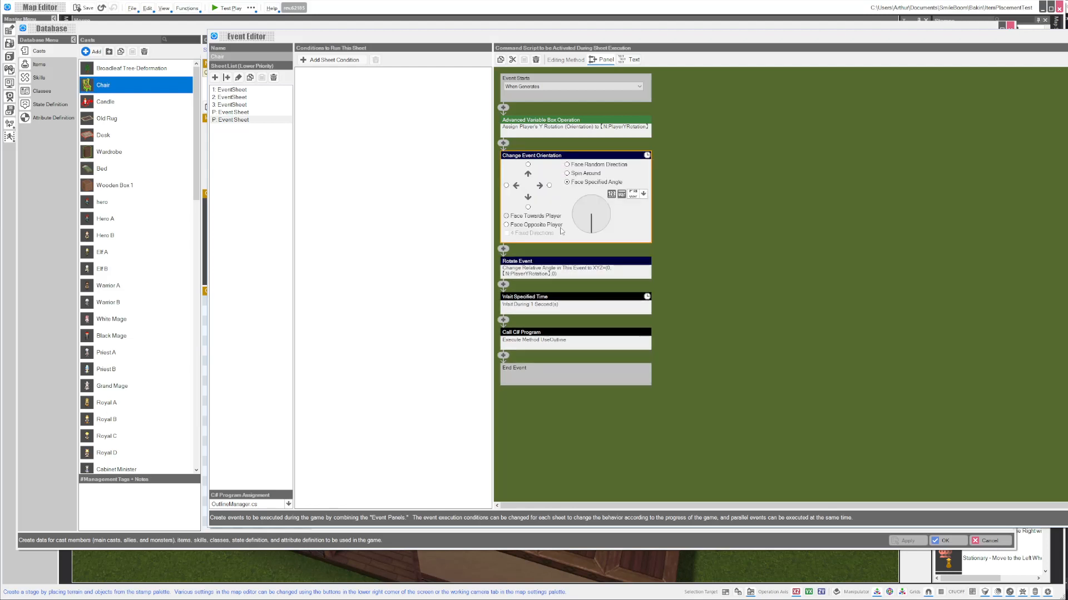
click(561, 262)
click(563, 165)
click(559, 262)
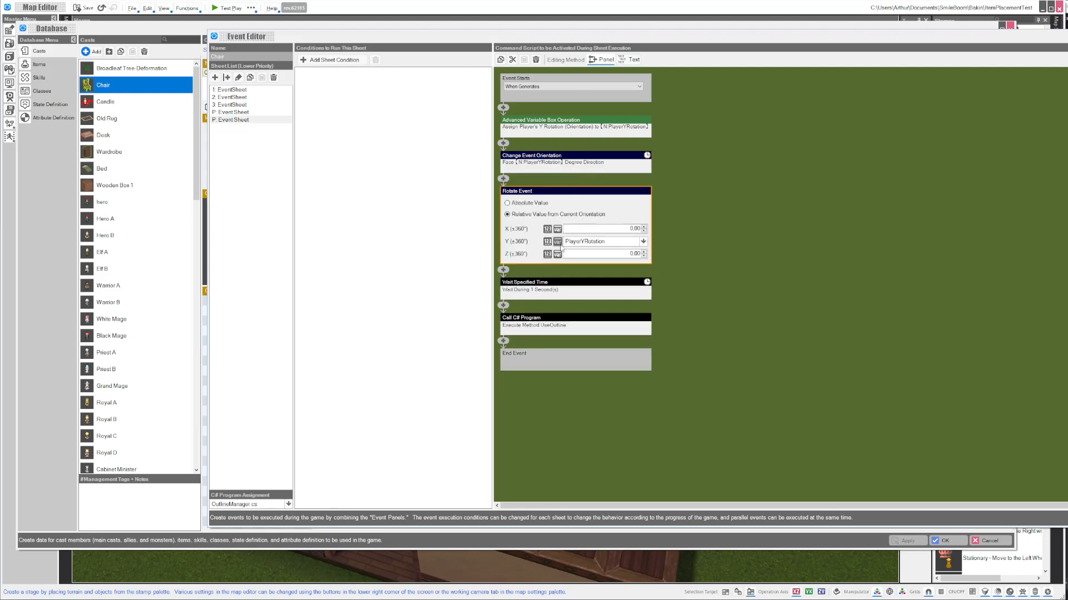
Inspect the Wait Specified Time command and the UseOutline method of the Call C# Program command in the second parallel sheet.
click(699, 208)
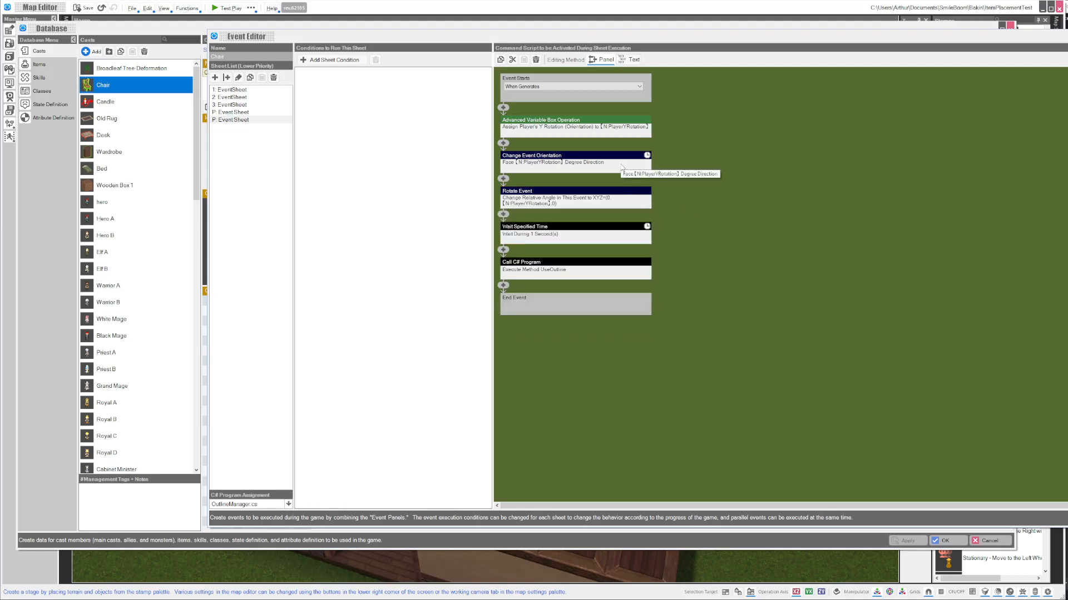
click(578, 233)
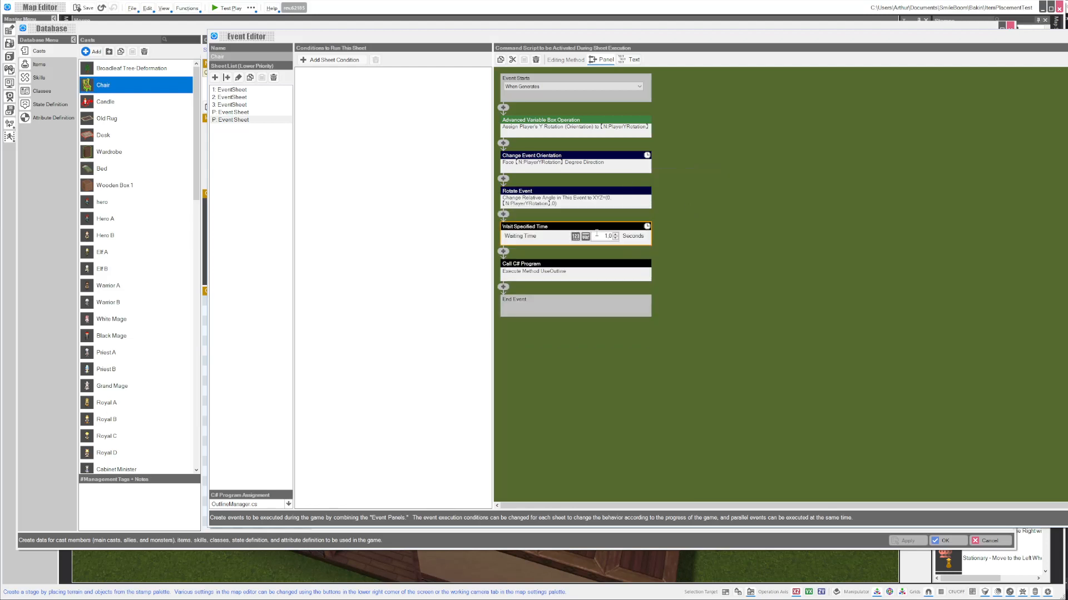
click(701, 217)
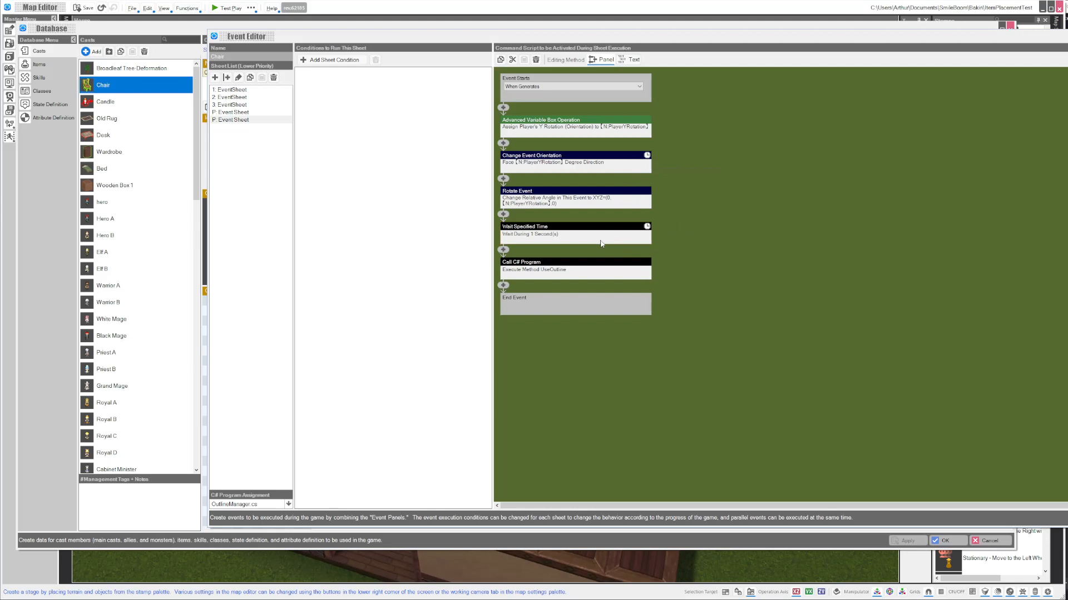
click(569, 267)
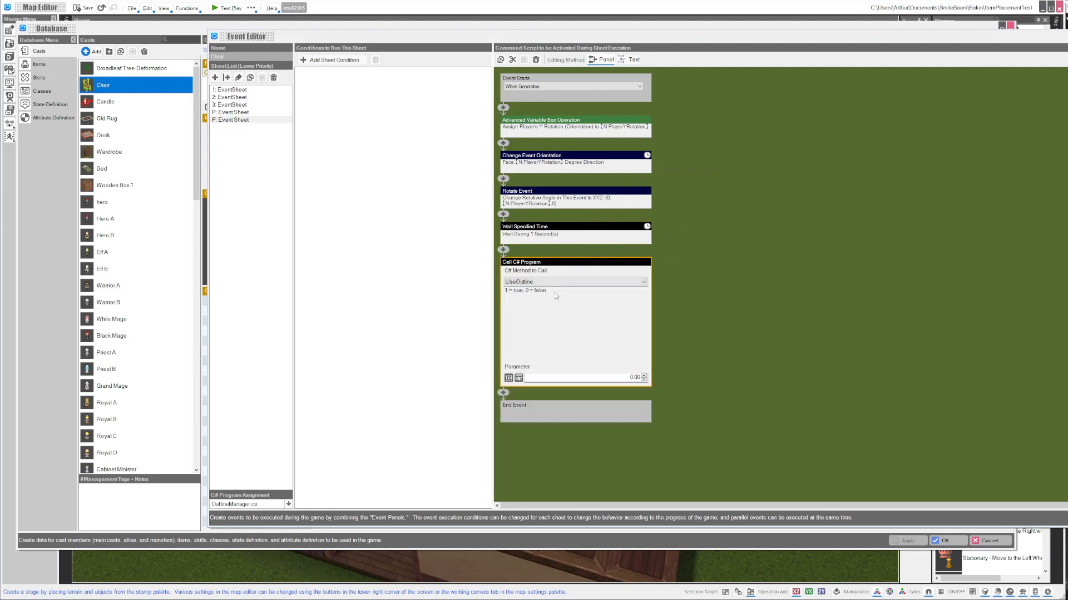
click(561, 230)
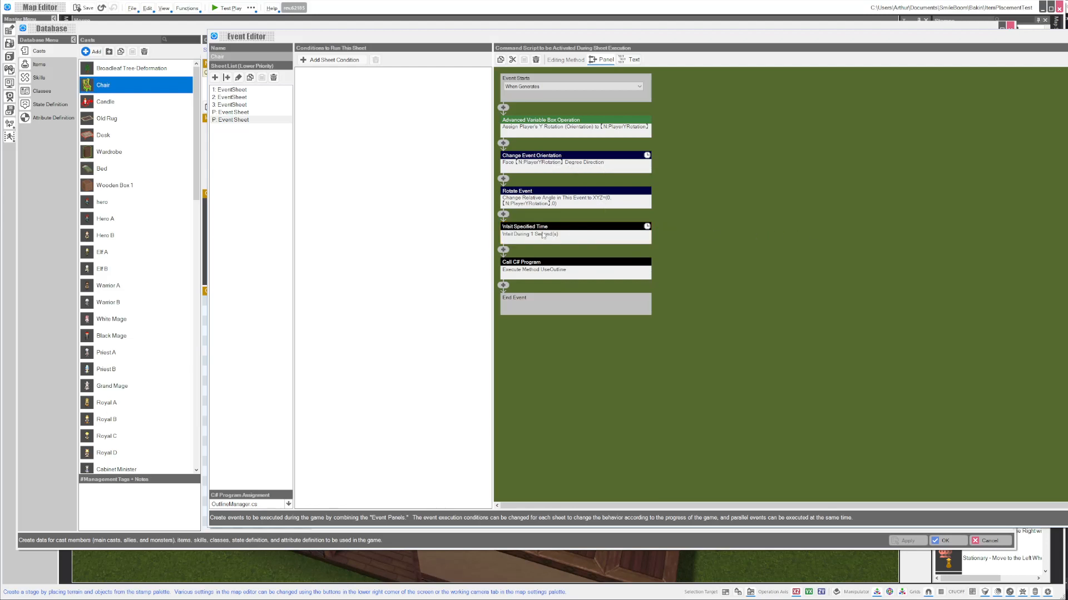
click(550, 271)
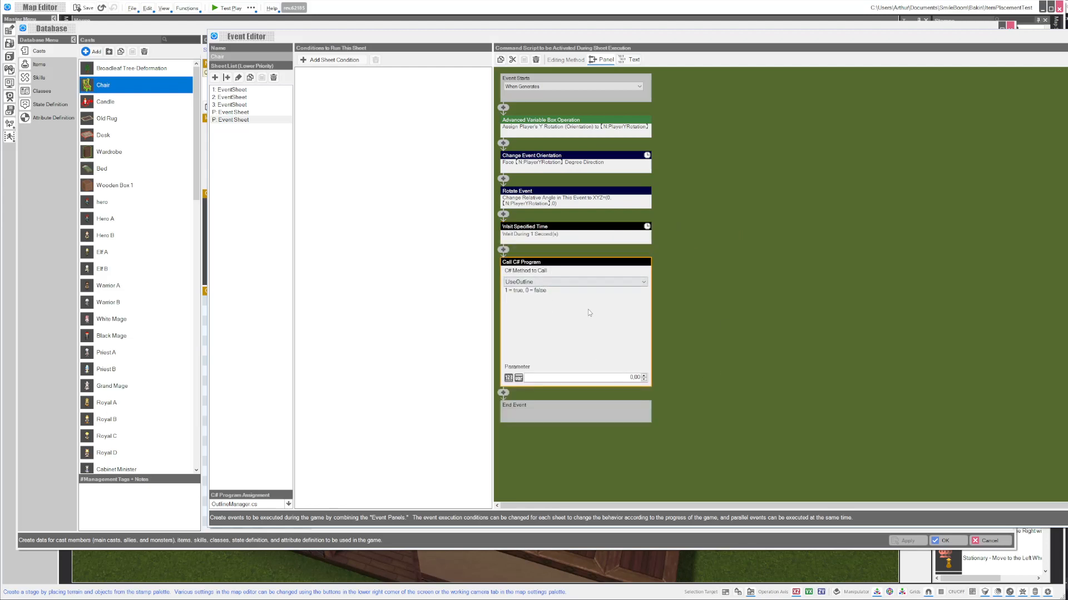
click(662, 264)
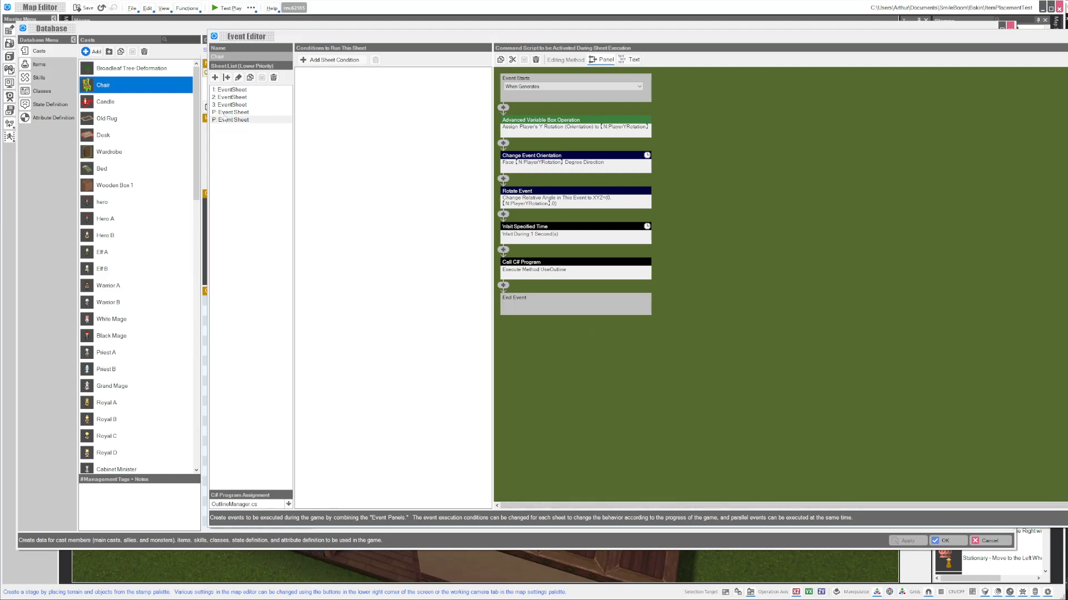
Look through the Chair's remaining event sheets back to the first one, and close the Event Editor.
click(224, 113)
click(225, 105)
click(225, 98)
click(226, 90)
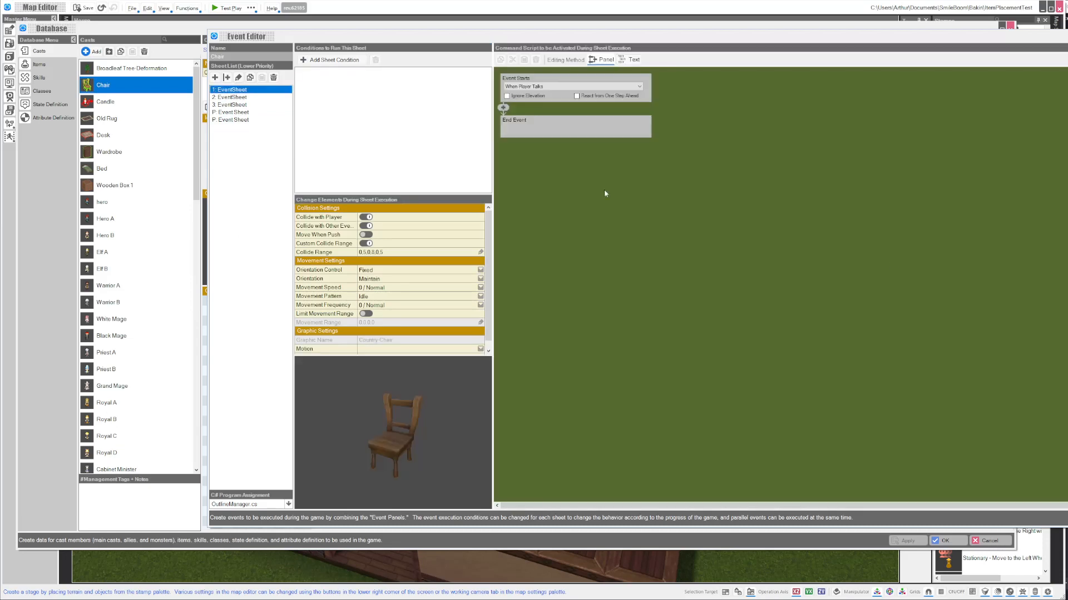
click(1067, 518)
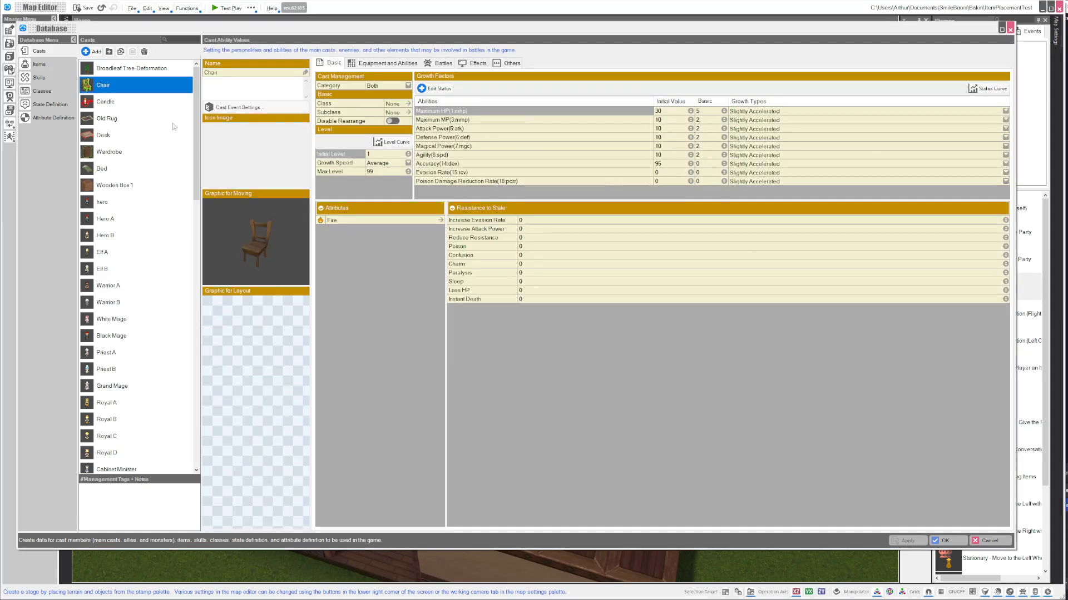
Compare the database entries of the Candle and Chair casts, including their moving graphics.
click(100, 102)
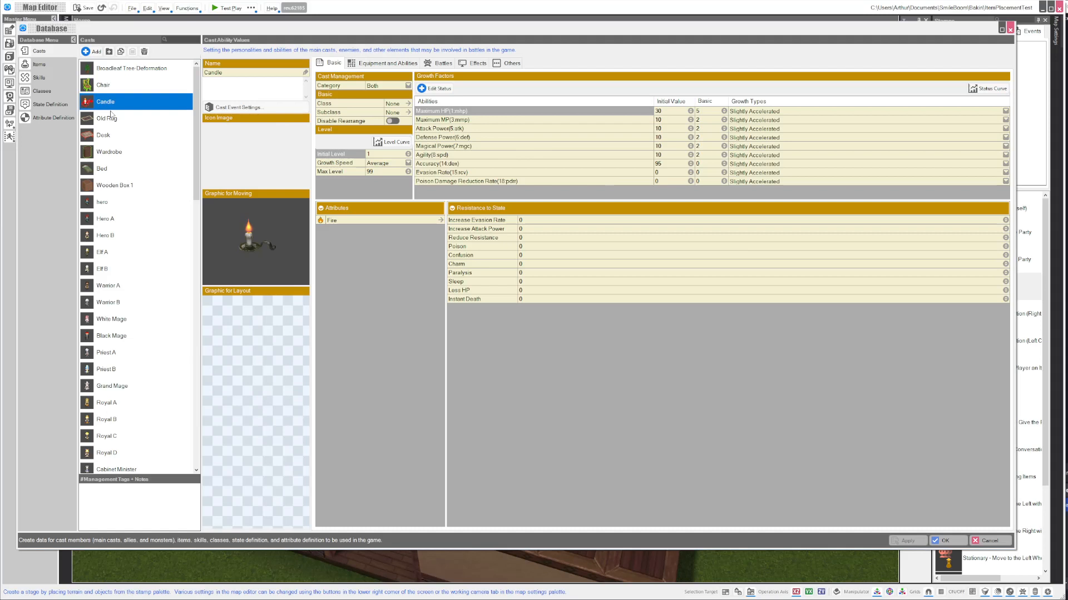
click(103, 88)
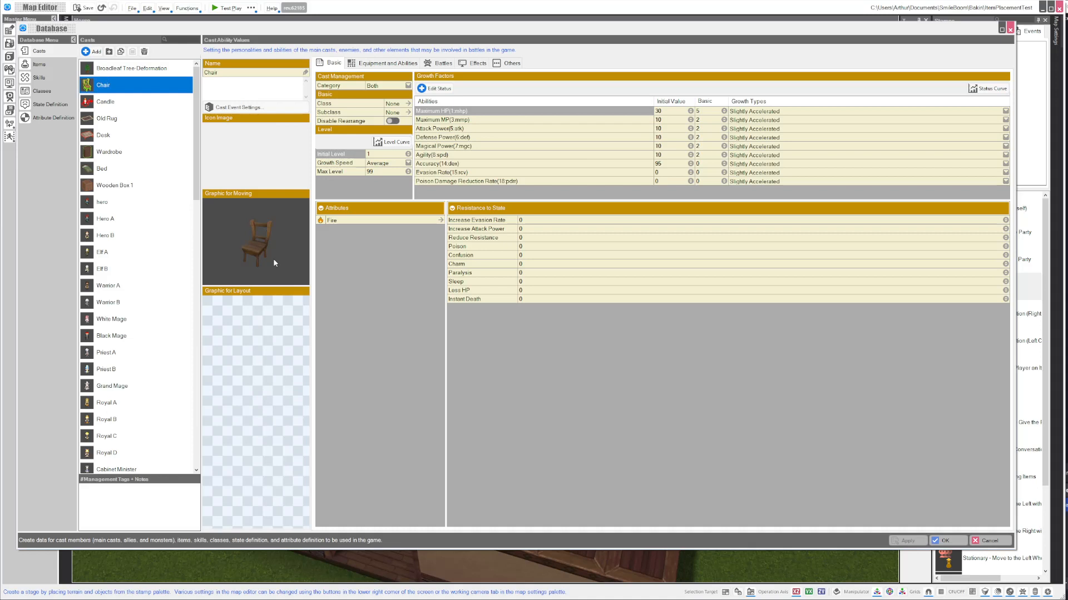
click(139, 501)
click(114, 104)
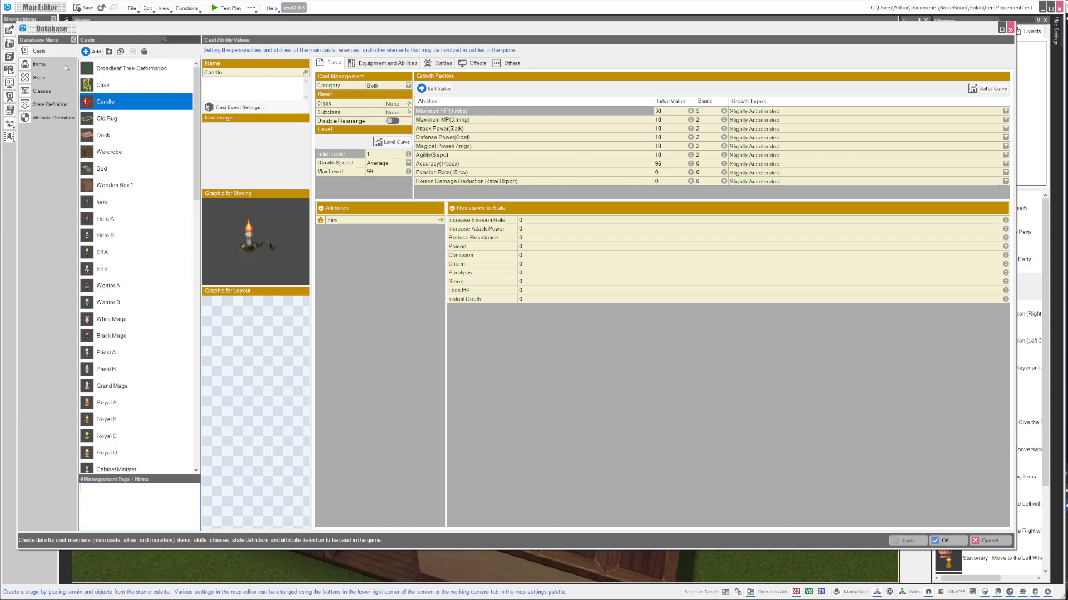
View the Chair item's properties in the database, and close the database to return to the house map.
click(38, 64)
click(36, 55)
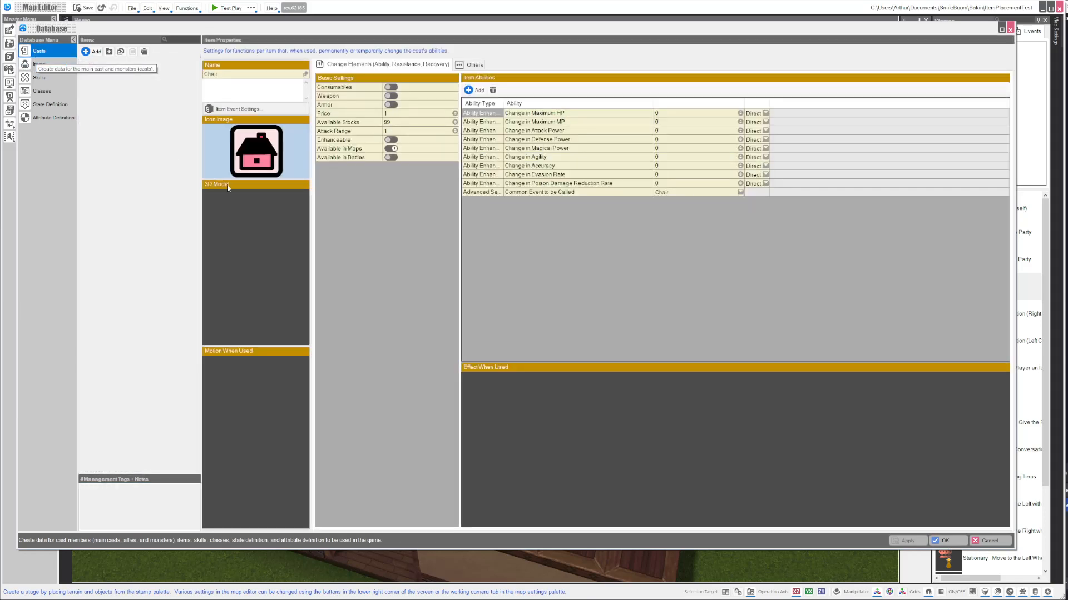
click(943, 540)
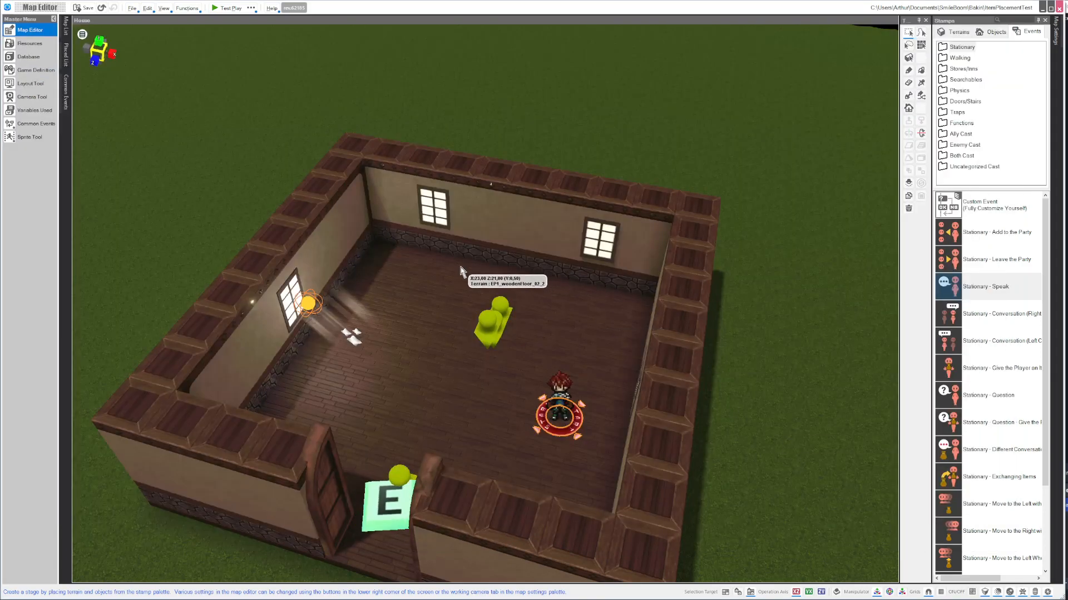
middle_drag(477, 272, 484, 271)
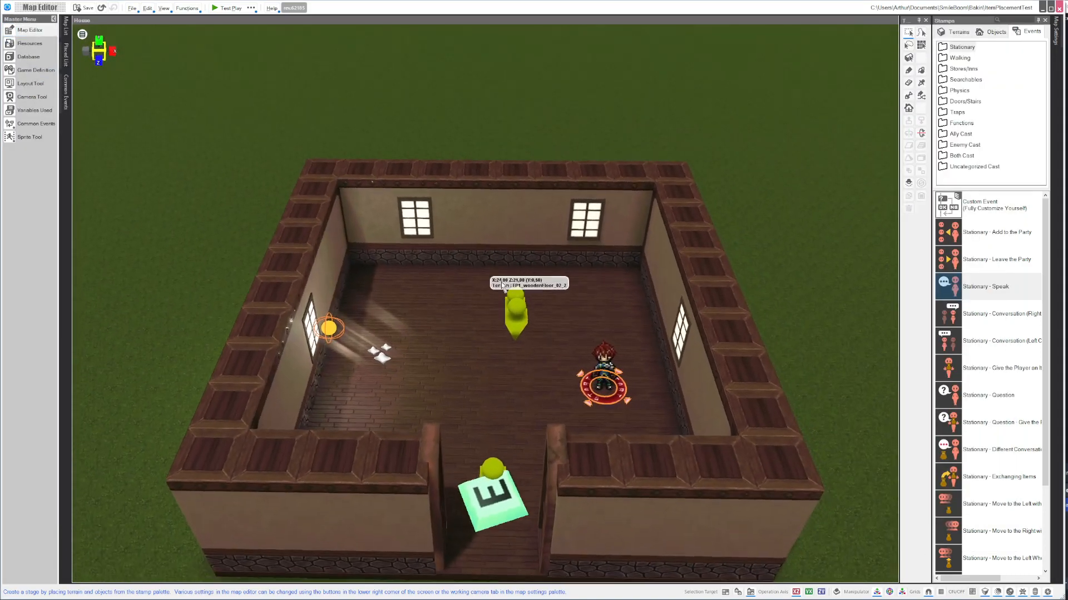
click(488, 367)
click(449, 307)
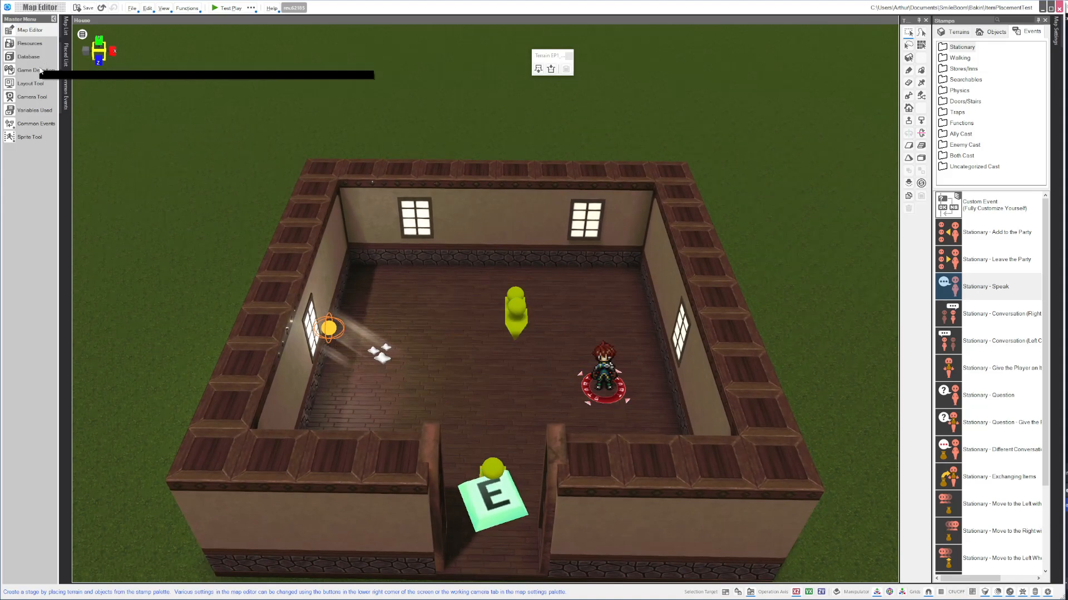
Open the Item Selection screen in the Layout Tool and compare its ItemSelect, ItemSelect_2 and ItemSelect_1 layouts.
click(30, 83)
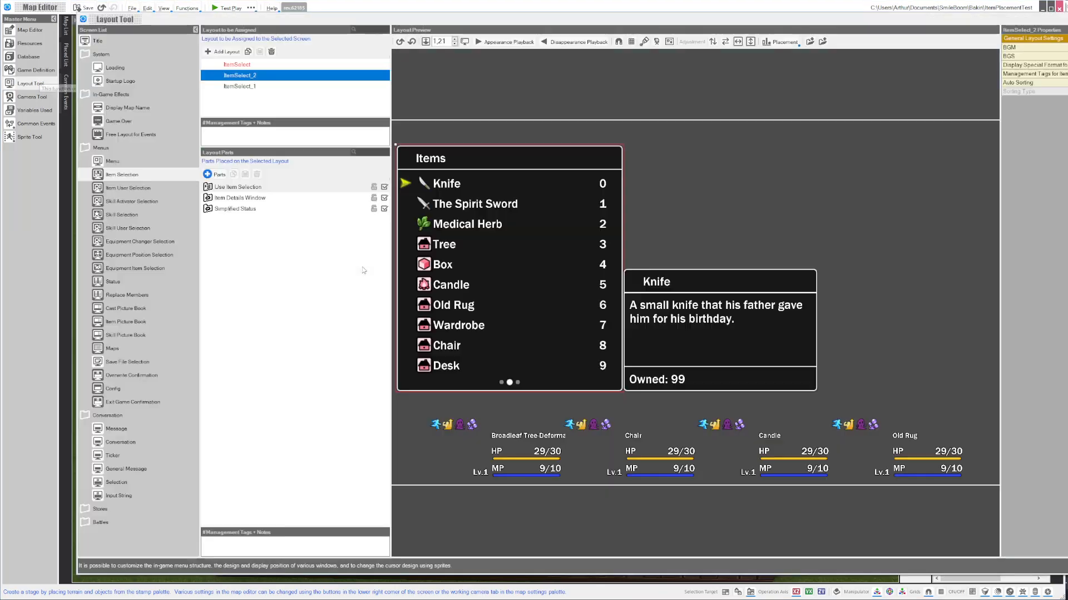
click(121, 175)
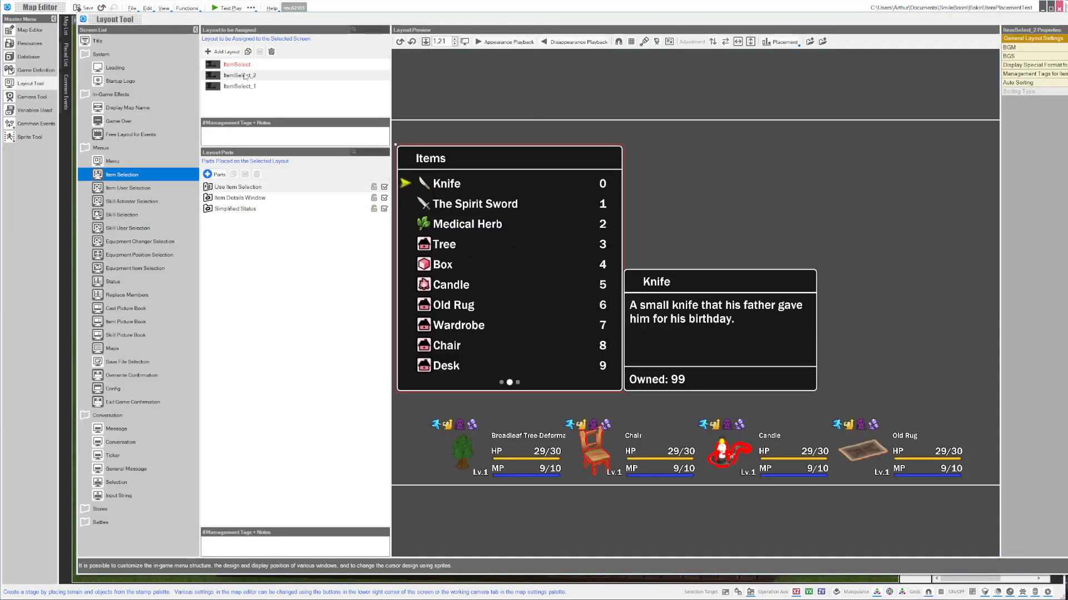
click(241, 67)
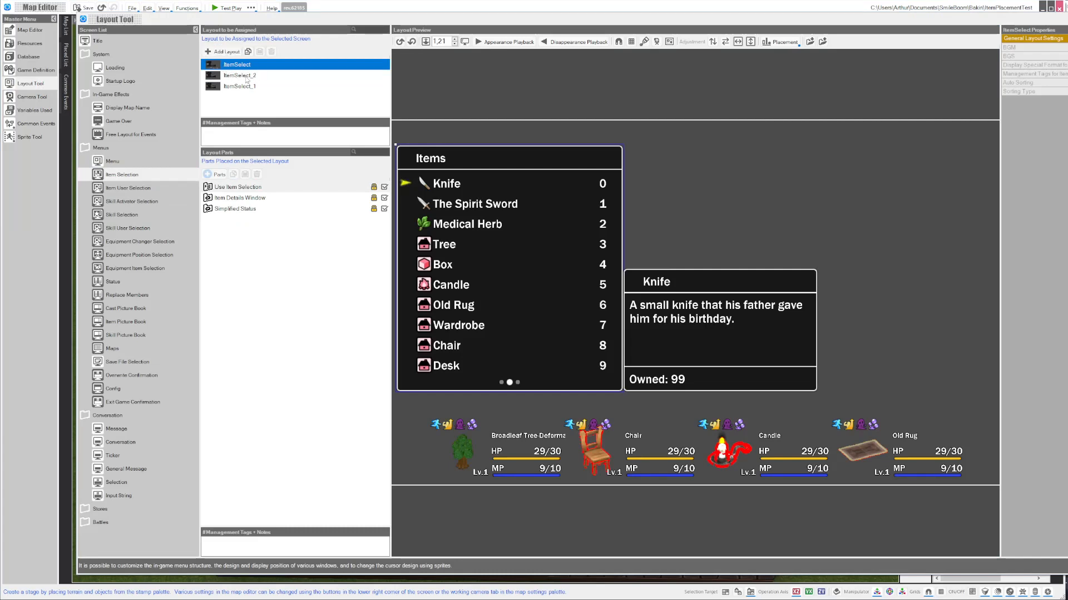
click(245, 75)
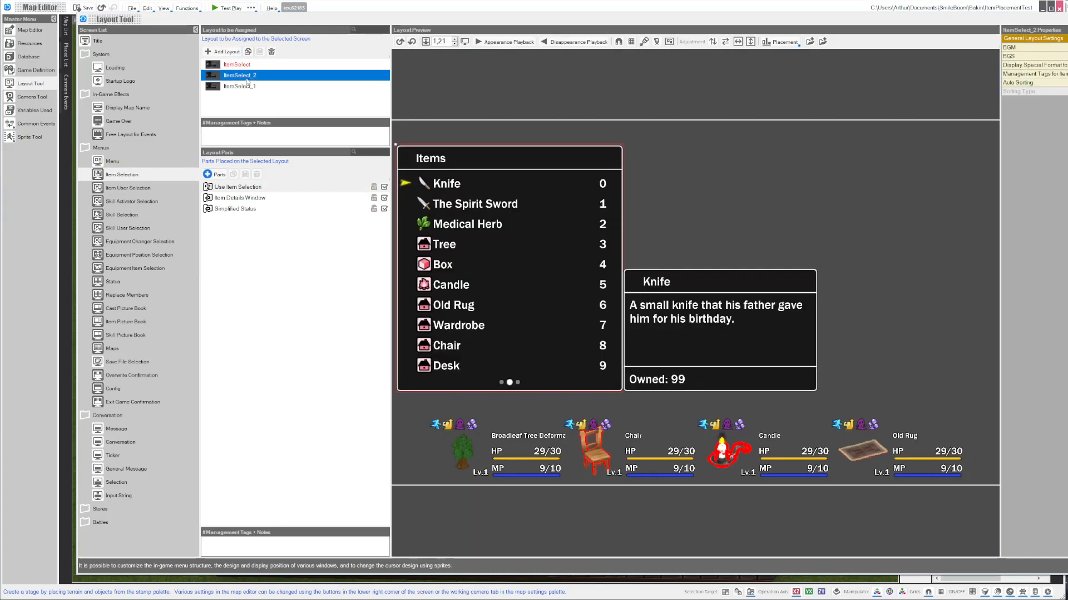
click(247, 87)
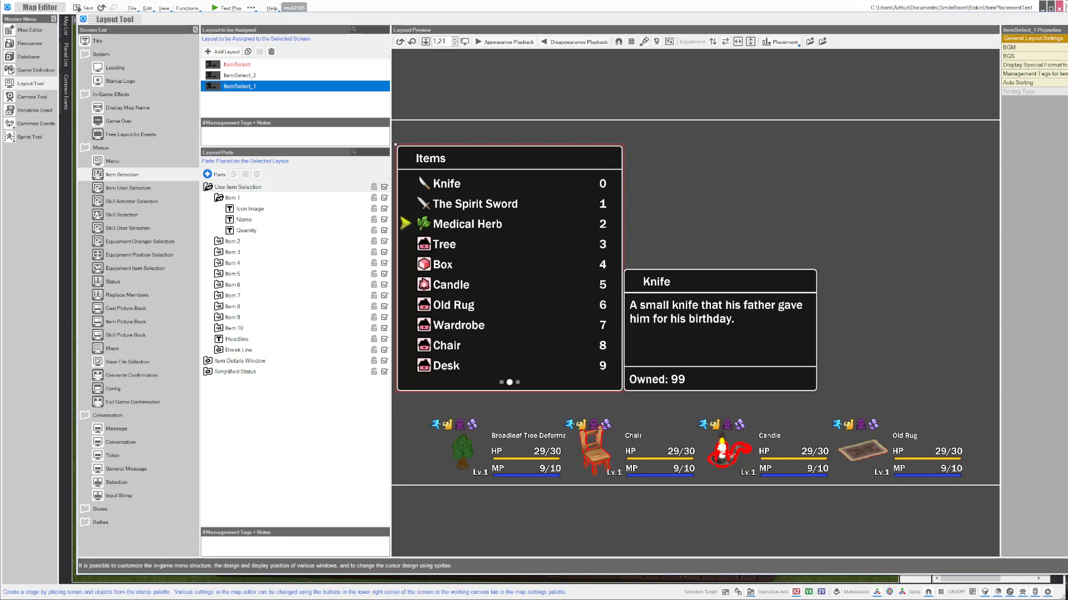
Examine the Placement management tag that filters the items displayed in the ItemSelect_1 layout.
click(1063, 74)
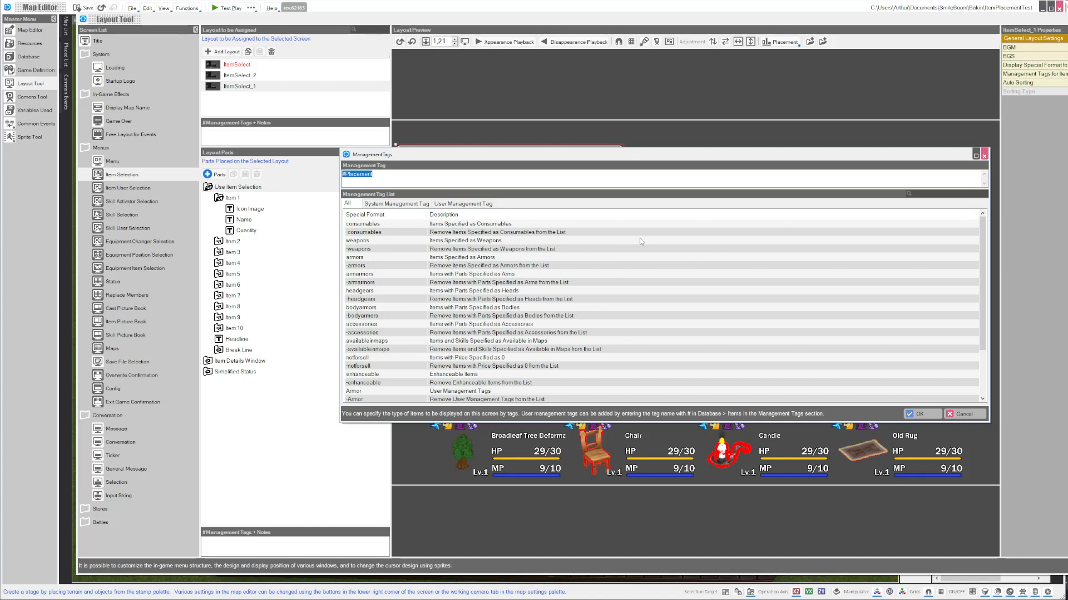
scroll(539, 325, down, 3)
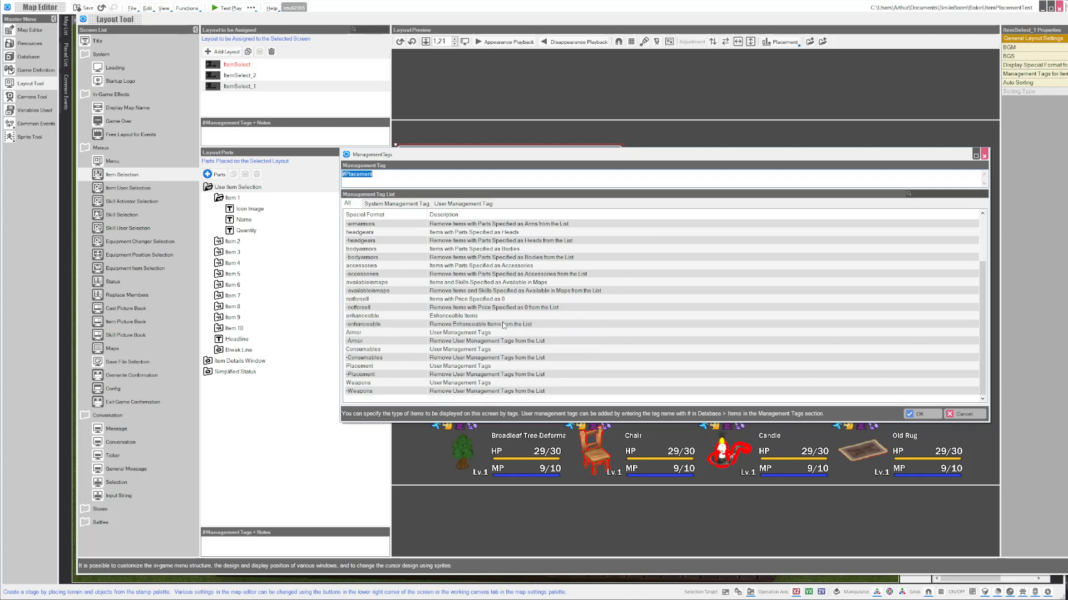
click(379, 176)
scroll(491, 271, up, 2)
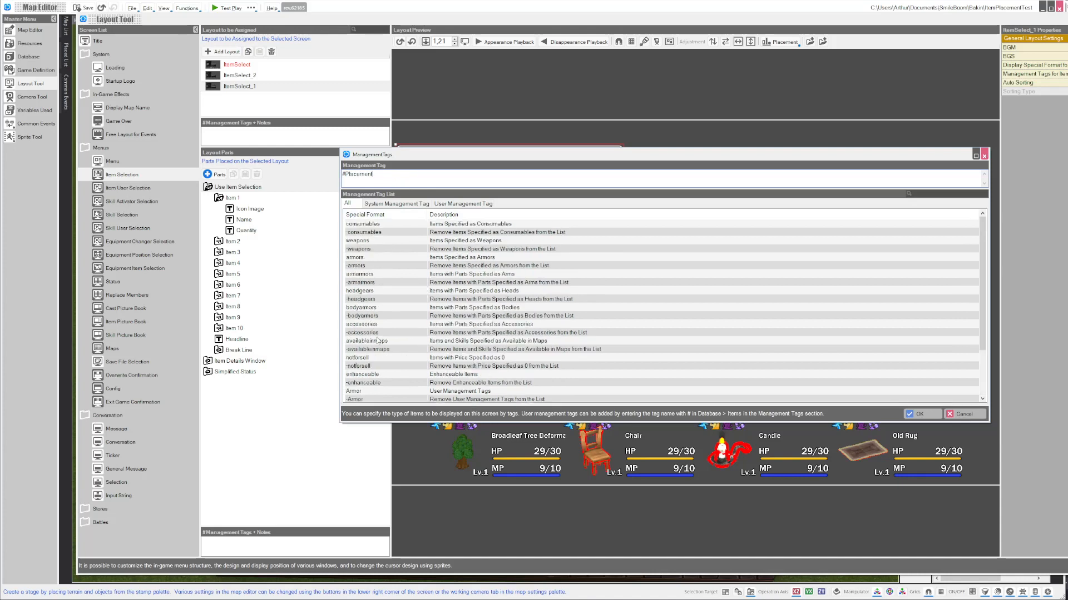
scroll(438, 303, down, 3)
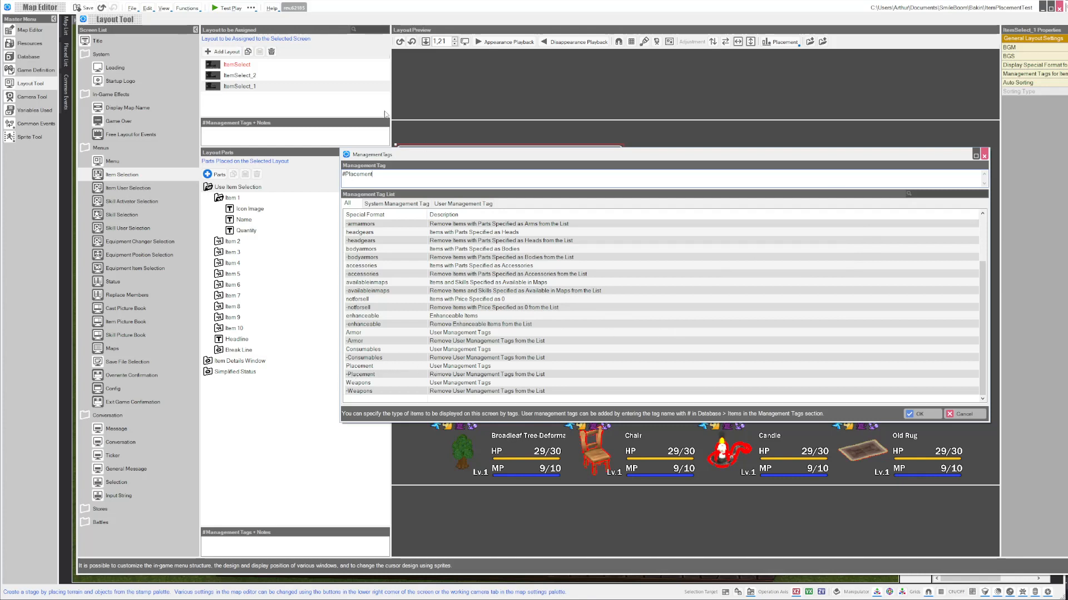
click(915, 414)
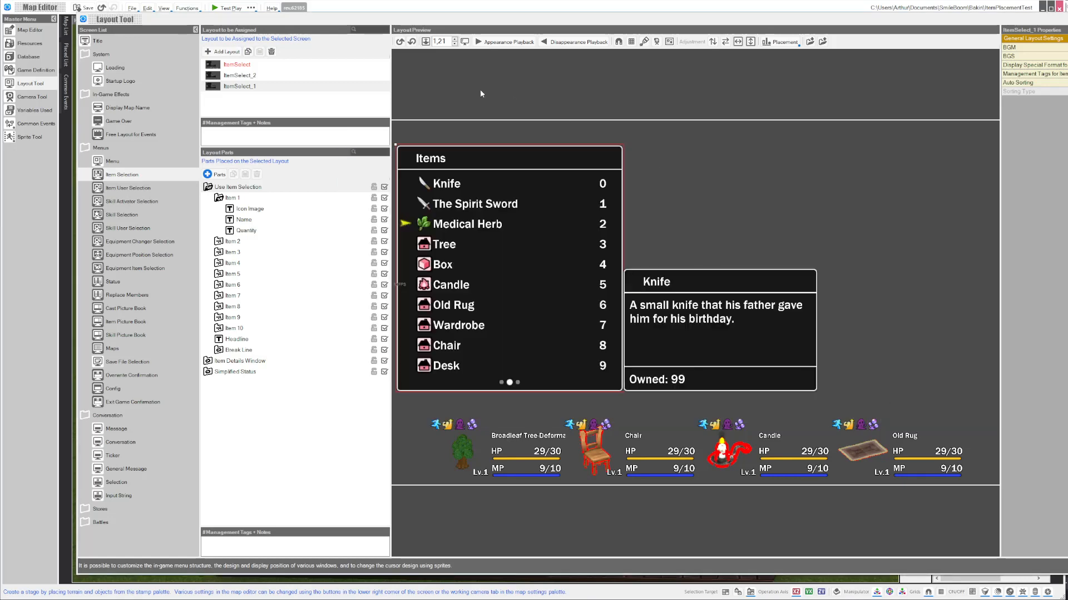
Examine the management tag that filters the items displayed in the ItemSelect_2 layout.
click(241, 77)
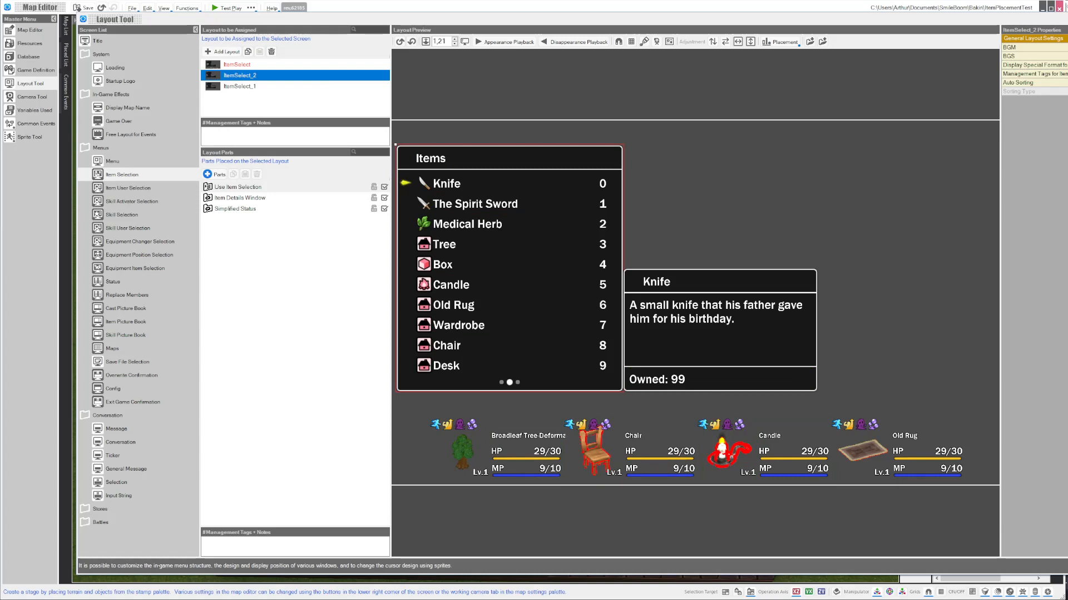
click(1064, 74)
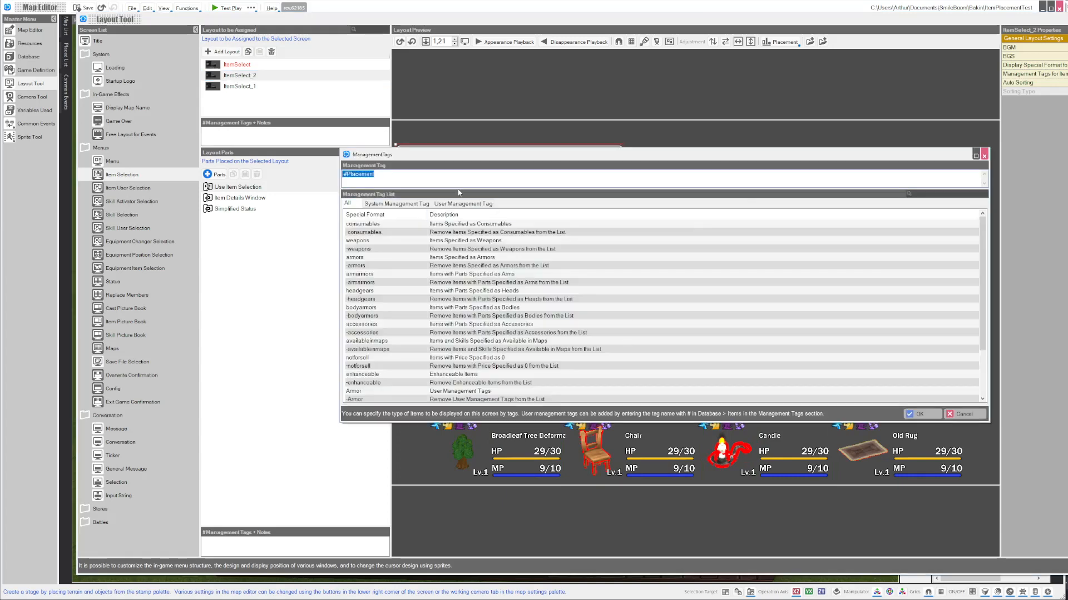
scroll(403, 314, down, 3)
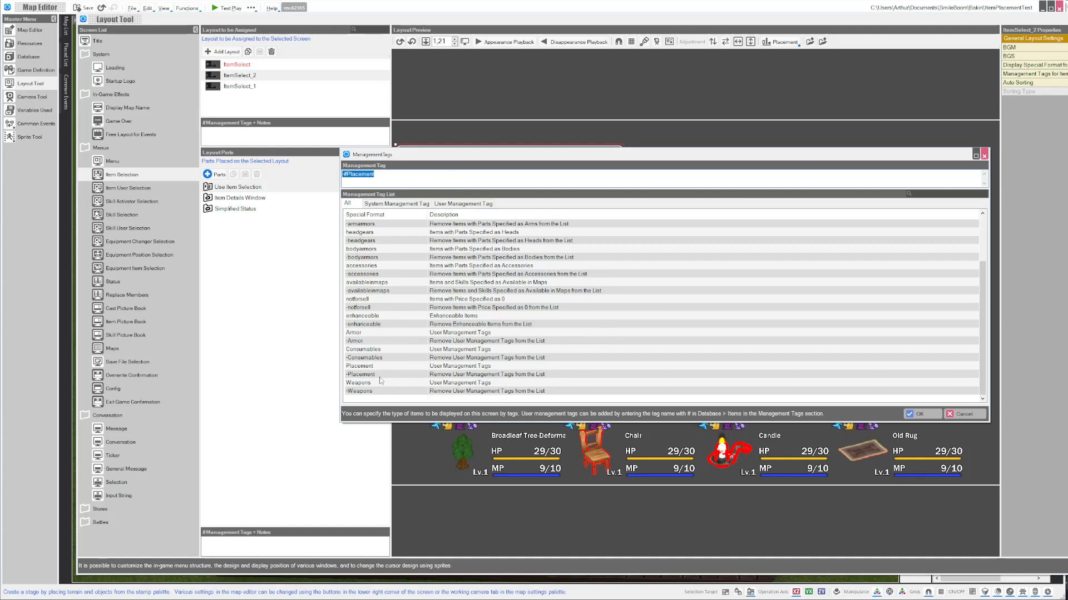
click(345, 175)
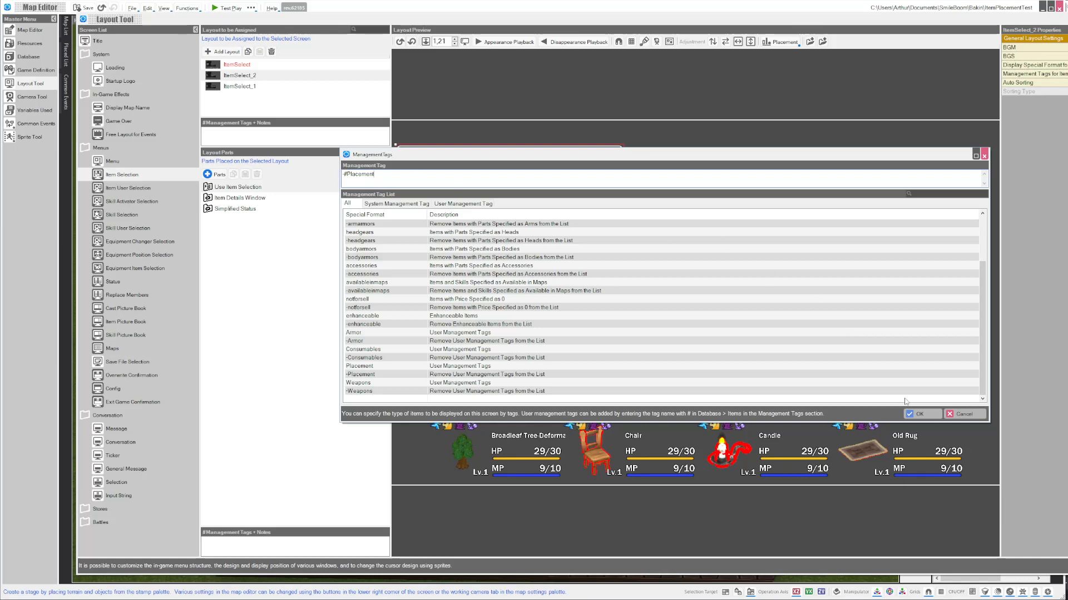
click(918, 414)
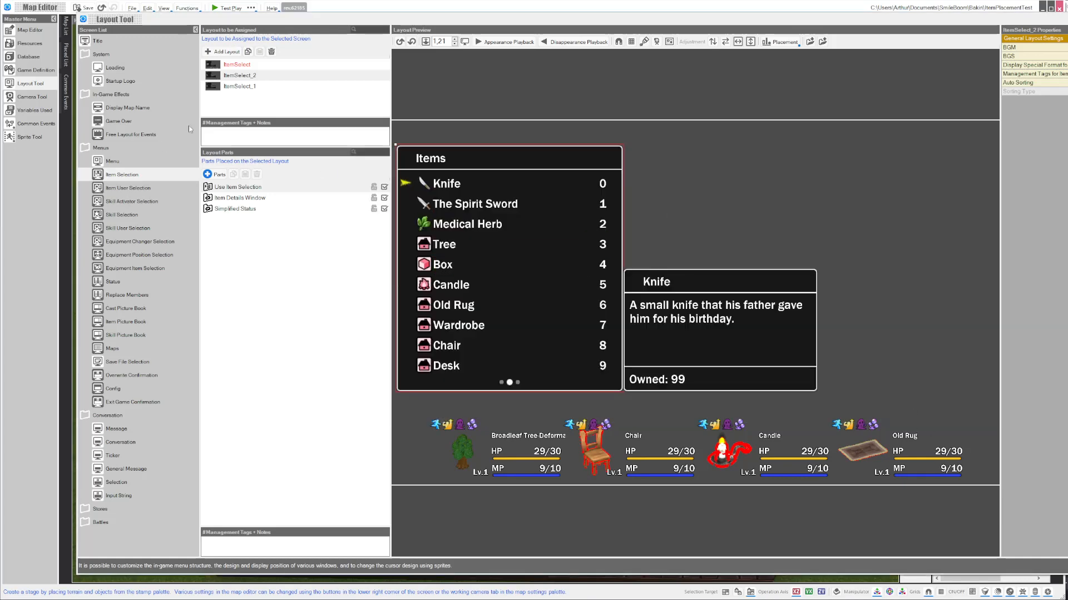
Compare the Menu screen's MainMenu and MainMenu_1 layouts, and collapse the Picture Book part in MainMenu_1.
click(111, 162)
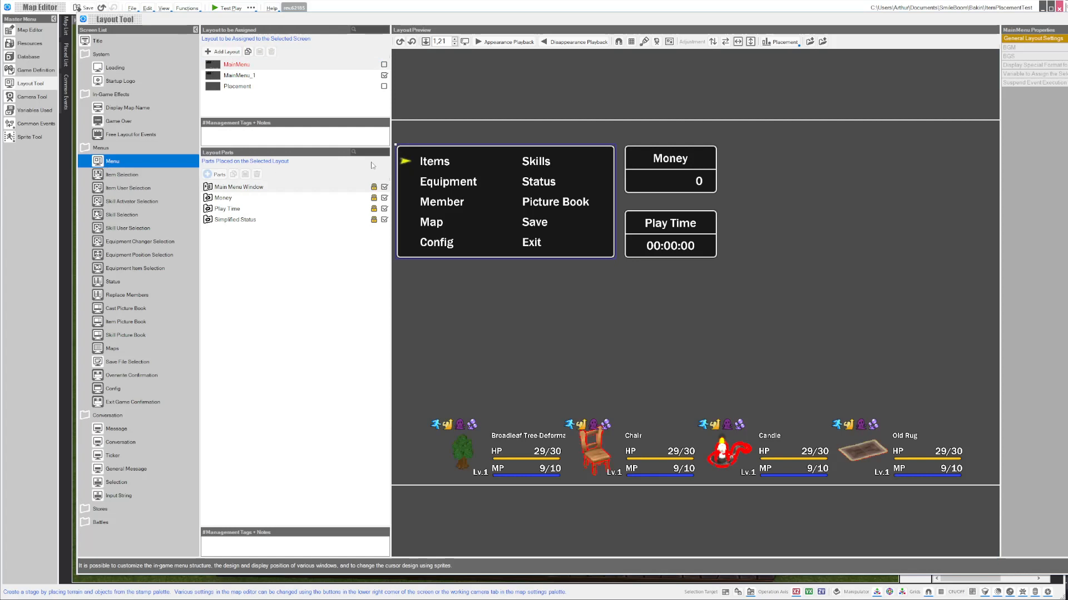
click(238, 67)
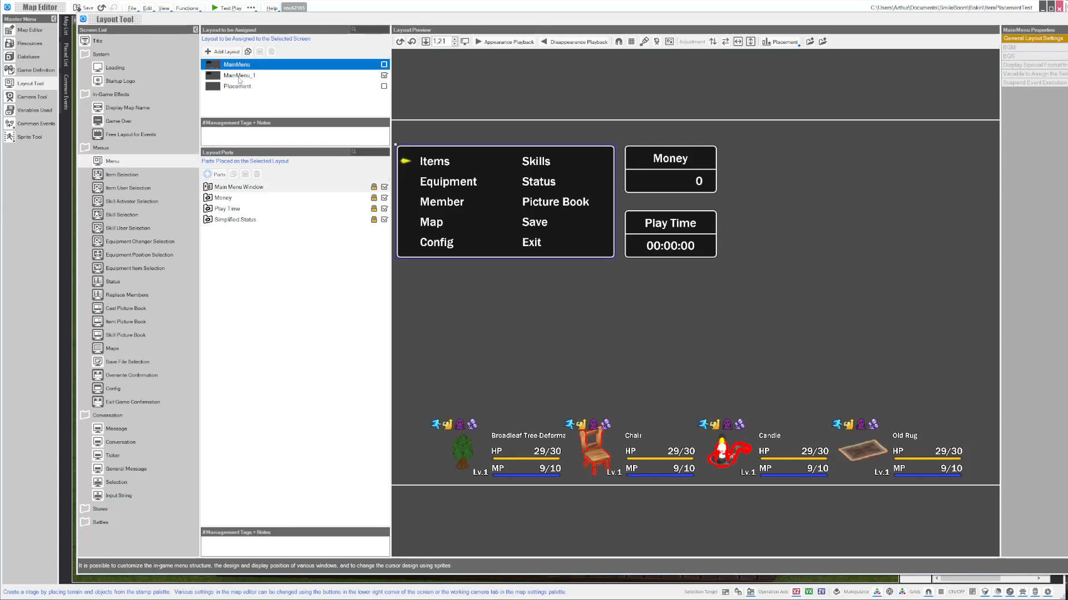
click(239, 76)
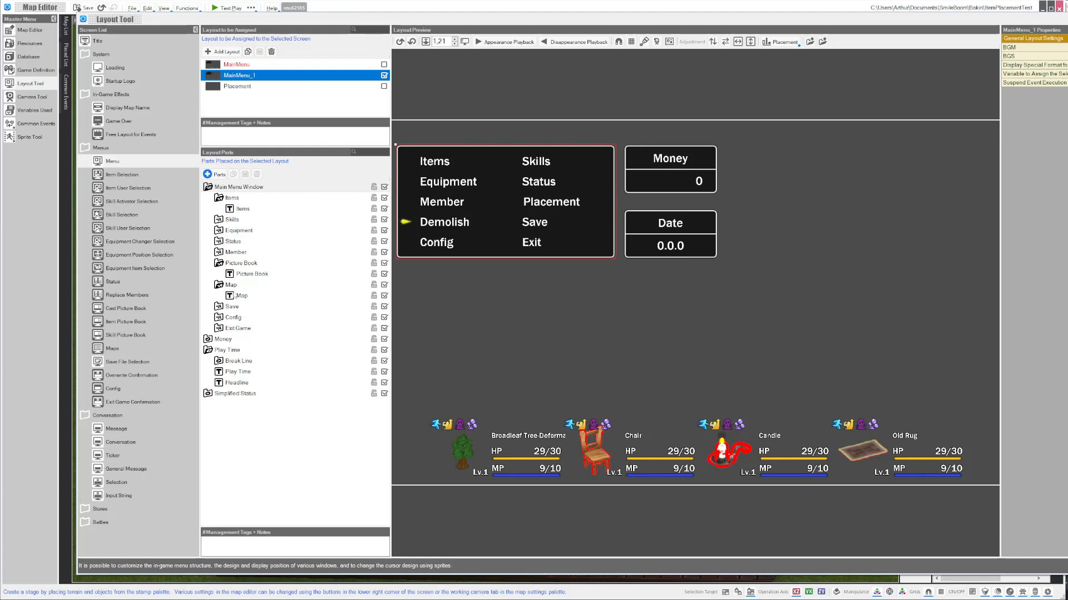
click(219, 263)
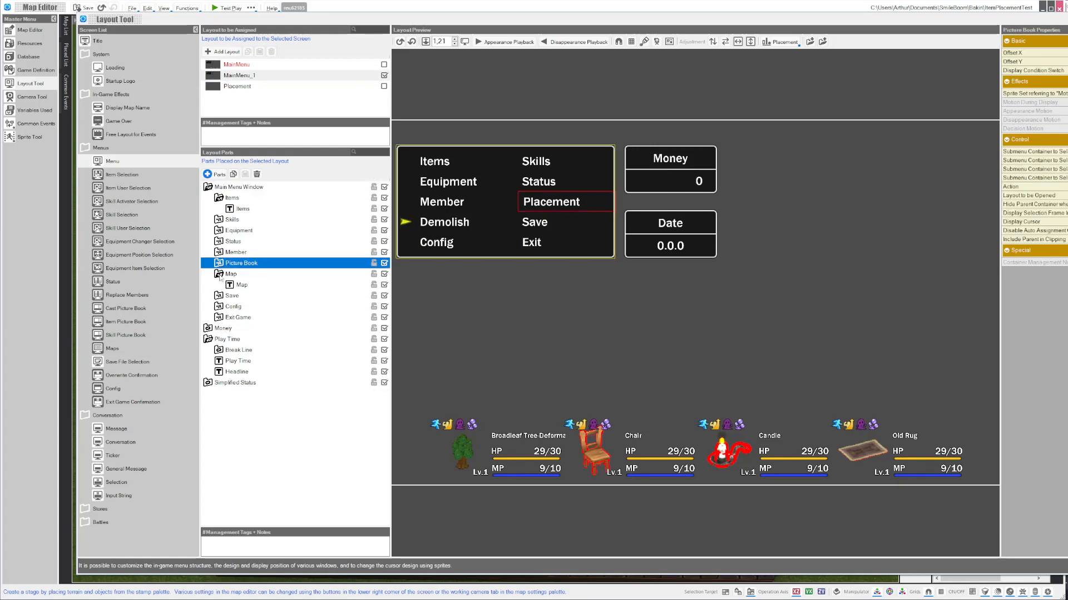
Collapse the expanded parts in the MainMenu_1 layout and examine the Map part used for the Demolish entry.
click(219, 275)
click(220, 328)
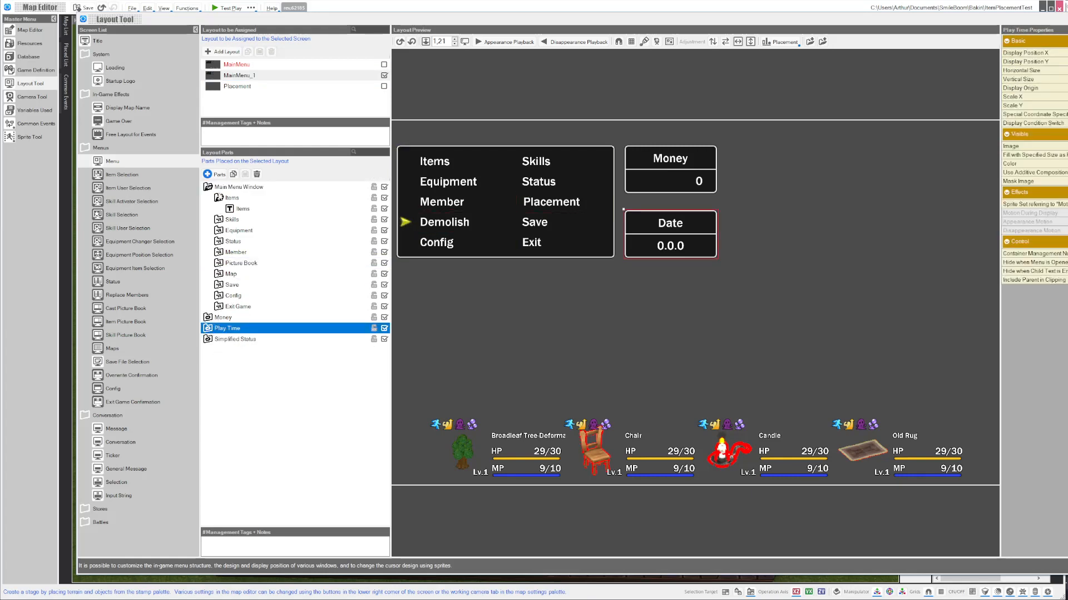
click(219, 198)
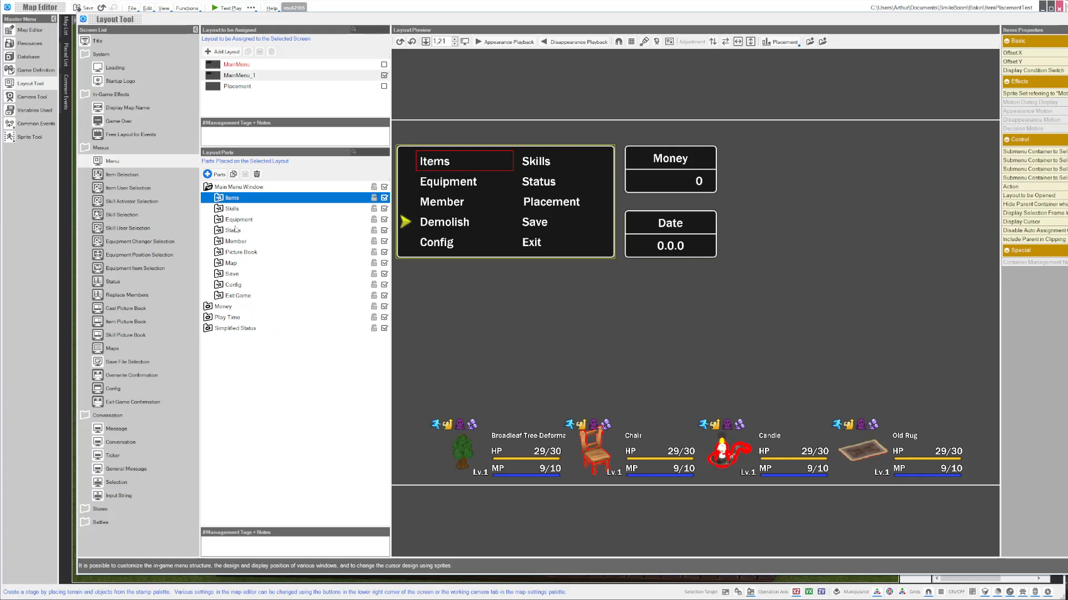
click(460, 221)
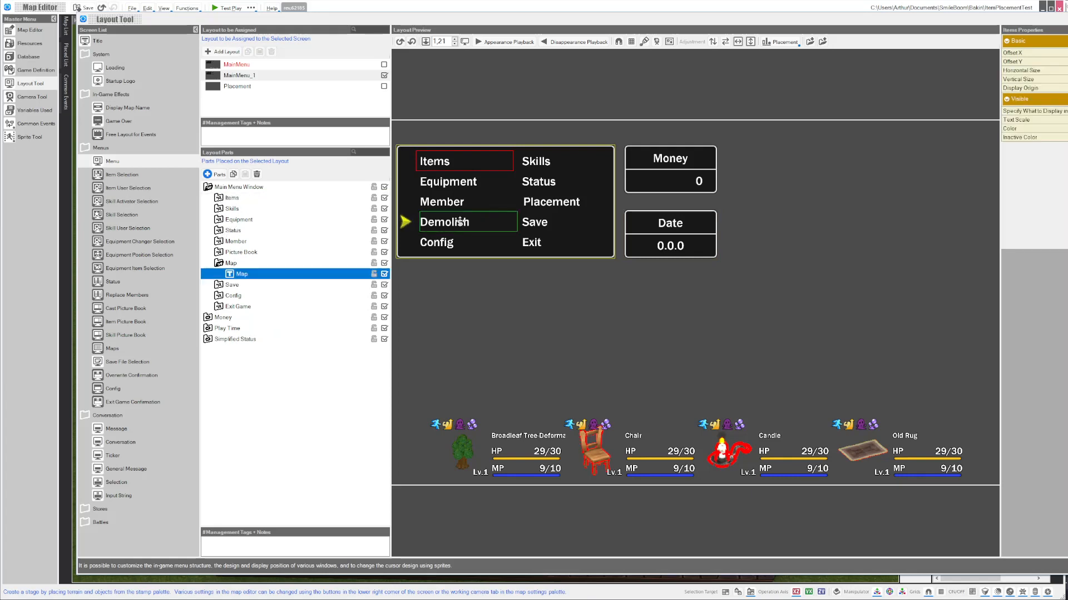
click(233, 264)
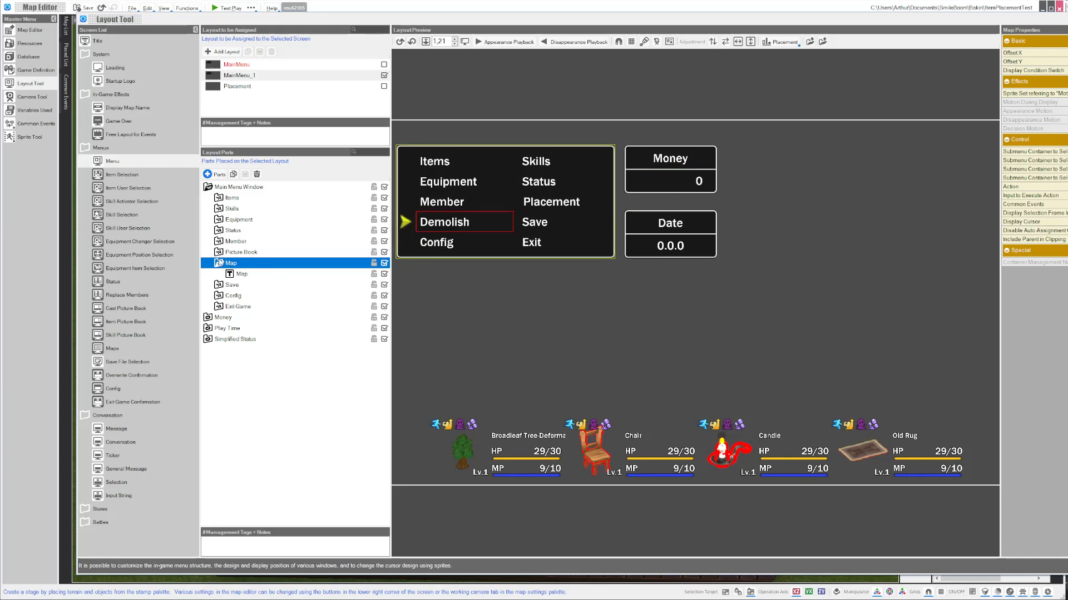
click(220, 253)
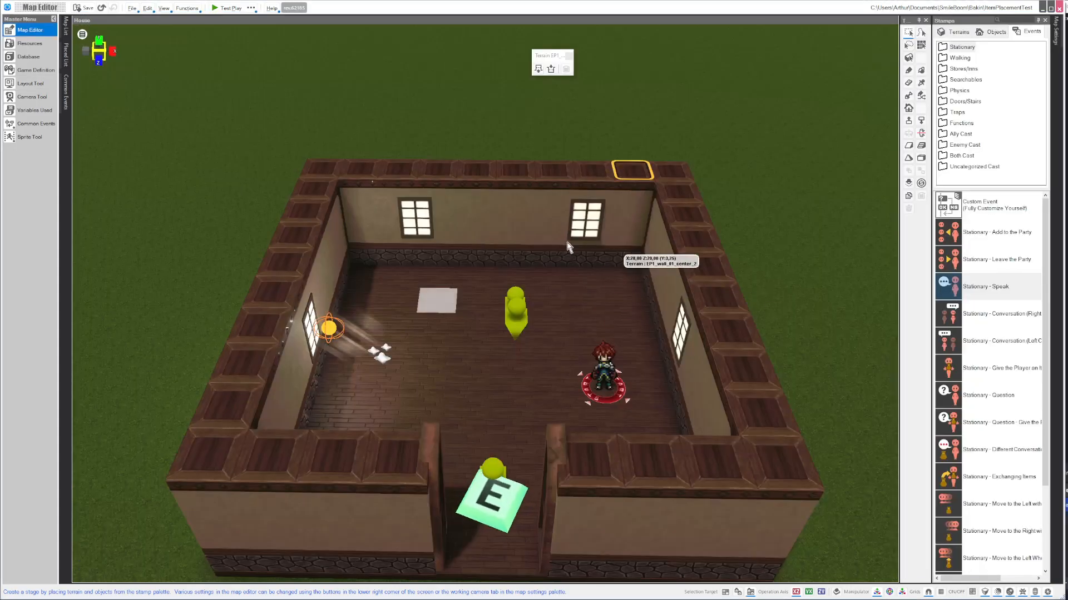
Search the 3D stamps in Resources for "chair" and inspect the Country Chair stamp in the Indoor Furniture folder.
middle_drag(547, 253, 556, 234)
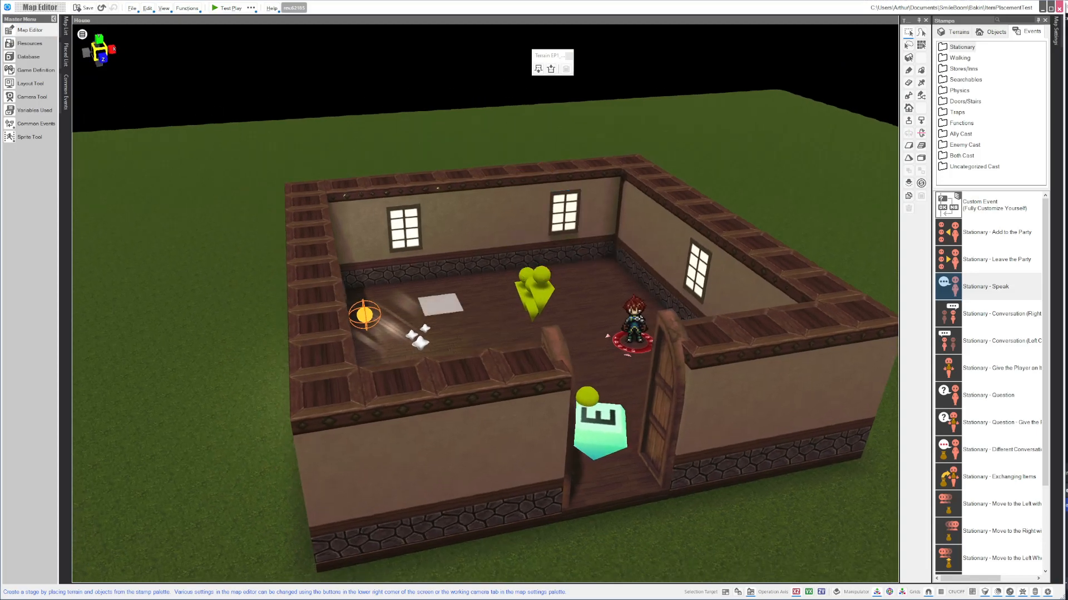
click(30, 44)
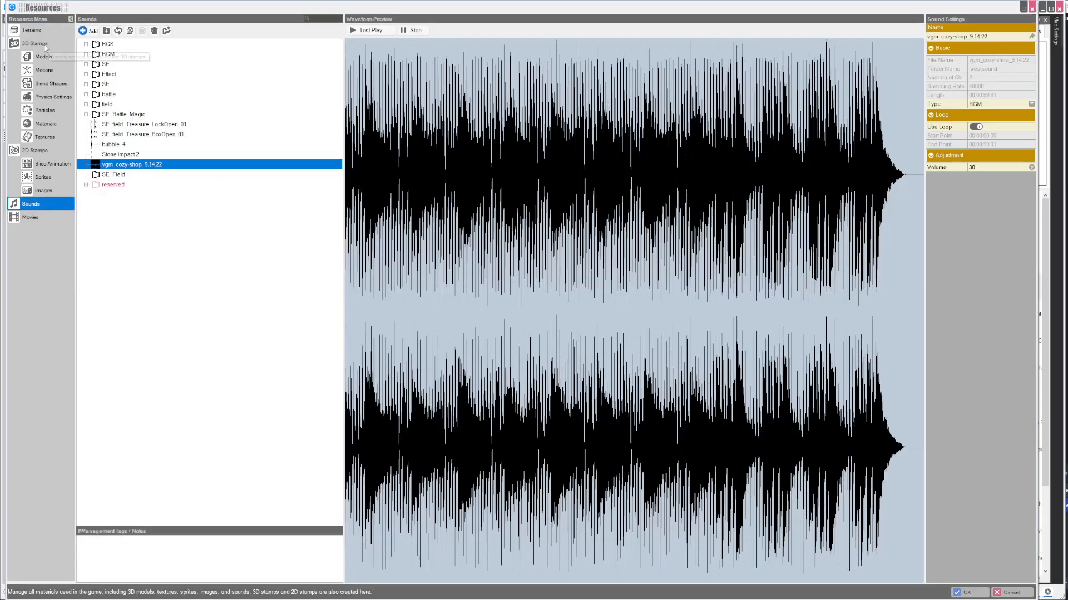
click(33, 44)
scroll(179, 282, down, 15)
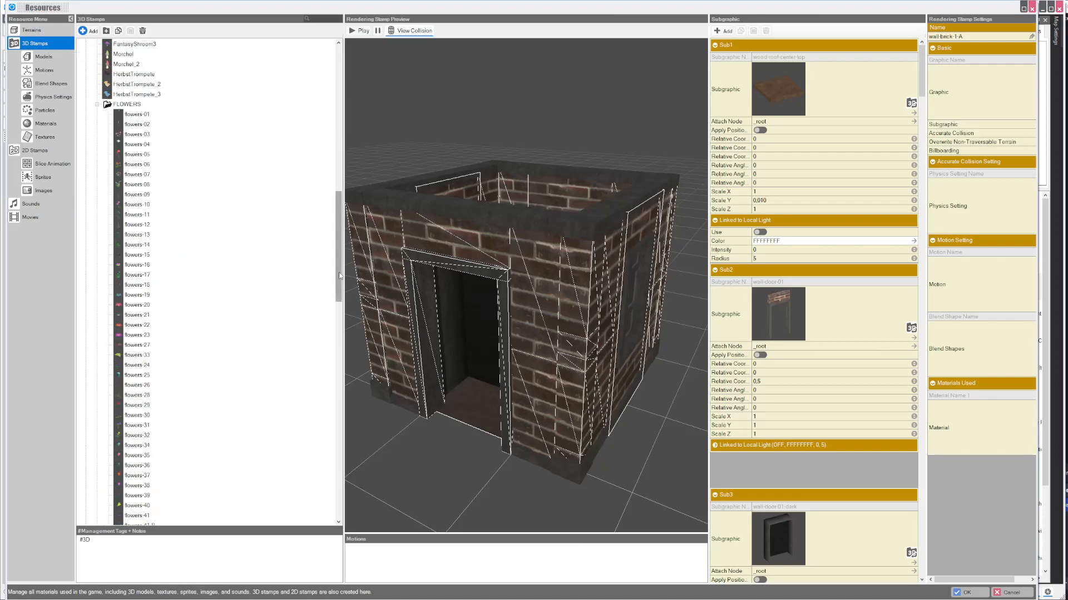
drag(338, 276, 355, 105)
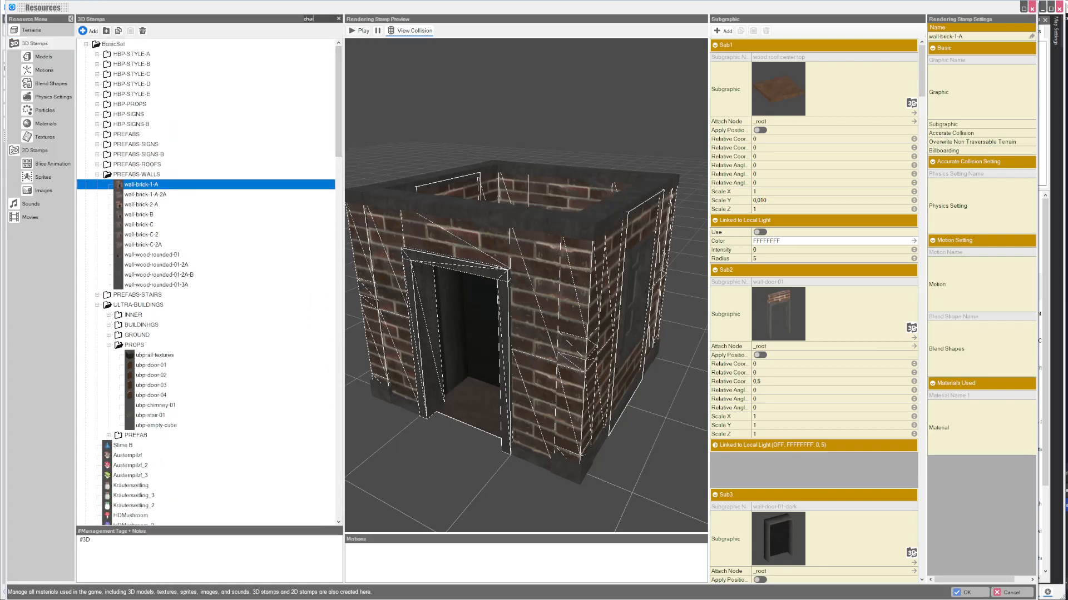
key(Return)
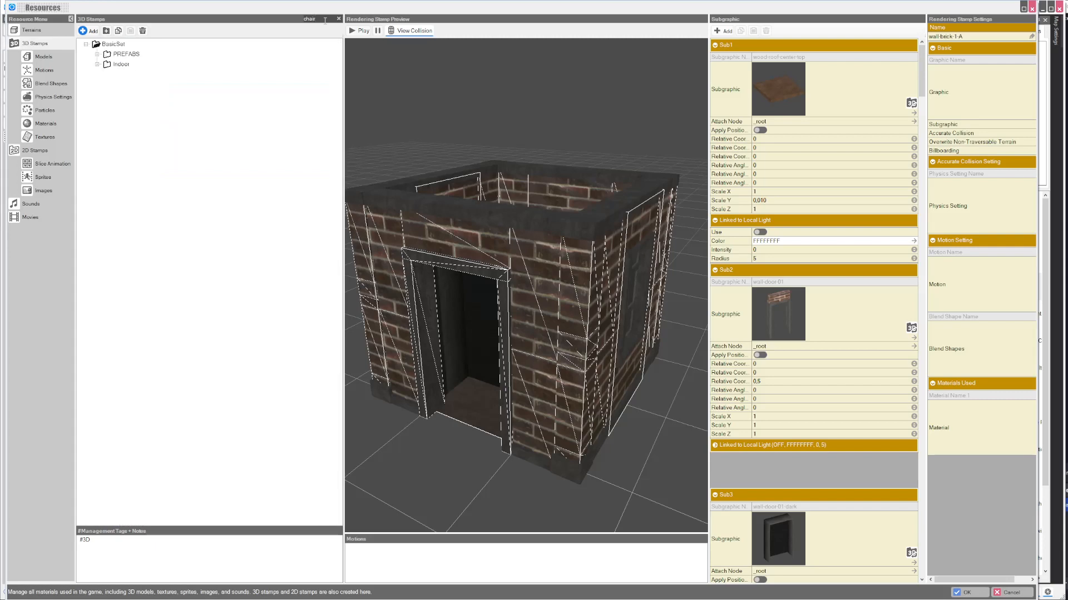
click(109, 67)
click(142, 84)
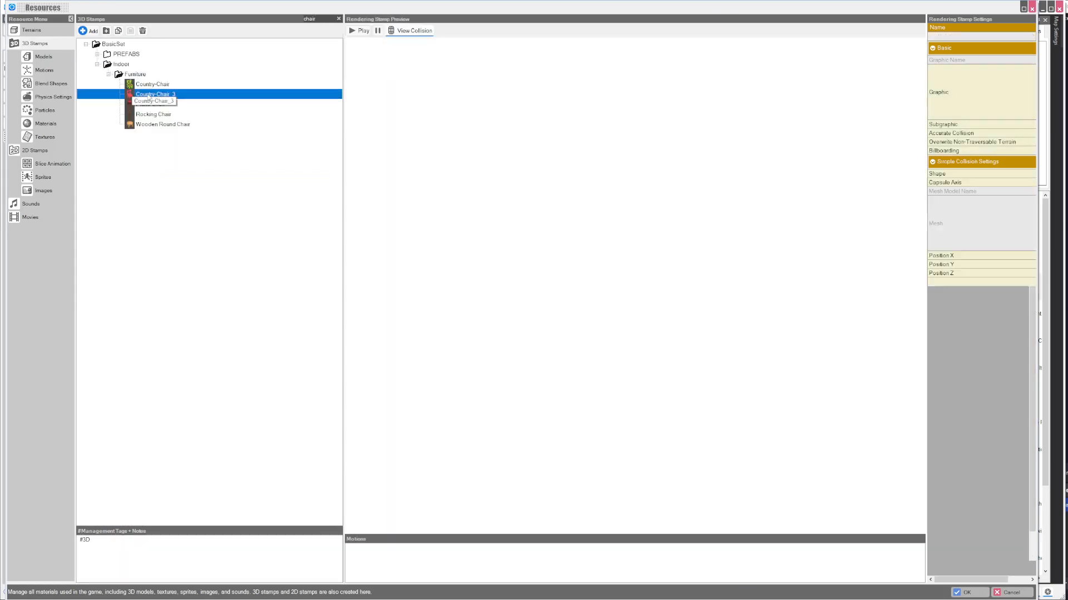
drag(725, 390, 676, 367)
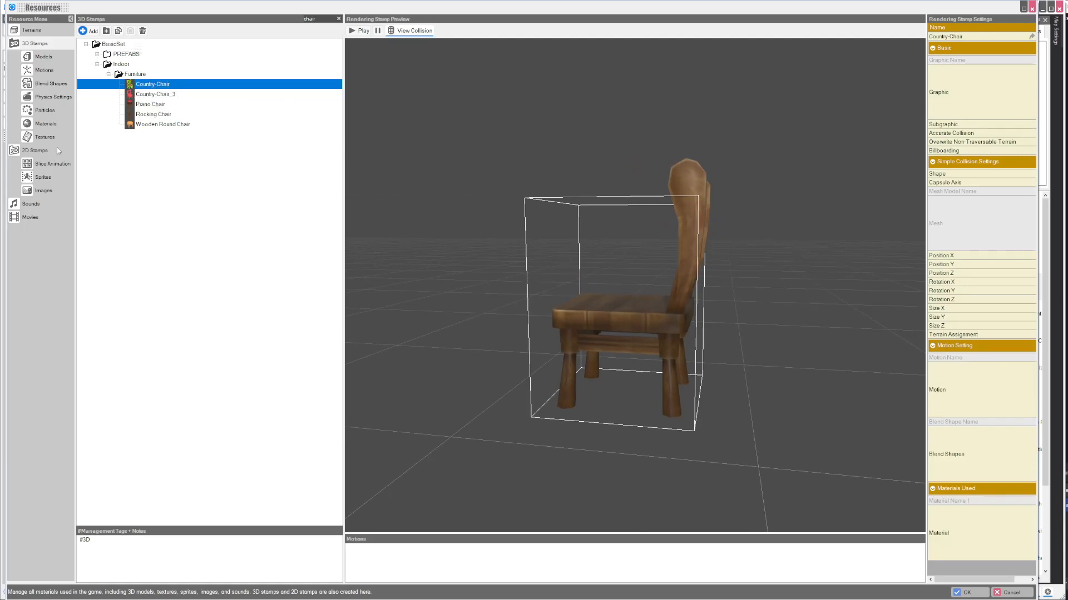
Duplicate the Door wood 01(lt_069_door01) material in the Materials resources, adding the copy with another ID.
click(47, 124)
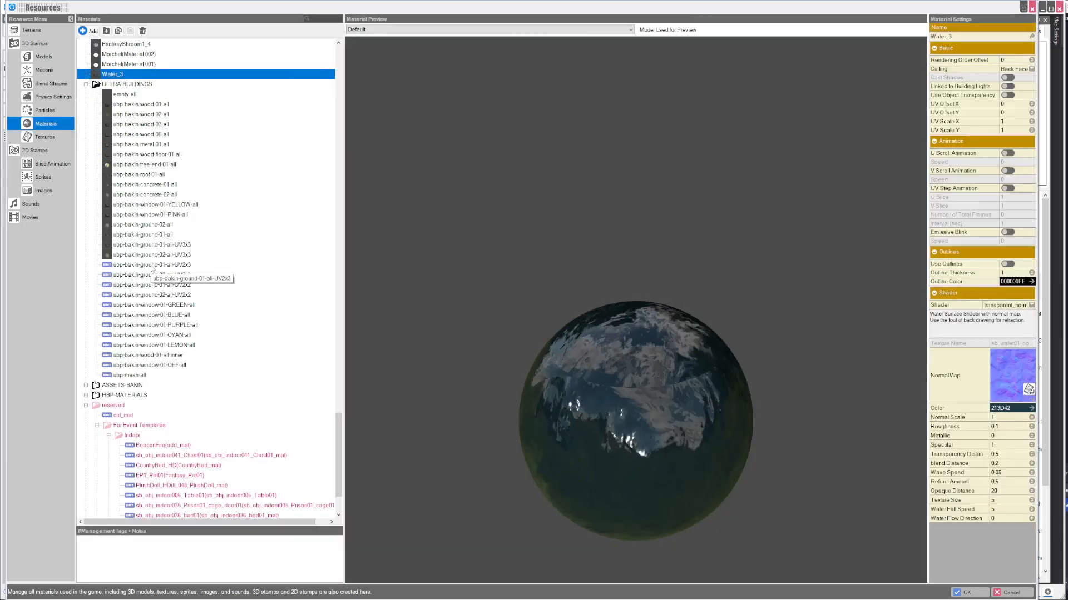
scroll(157, 283, down, 3)
click(135, 225)
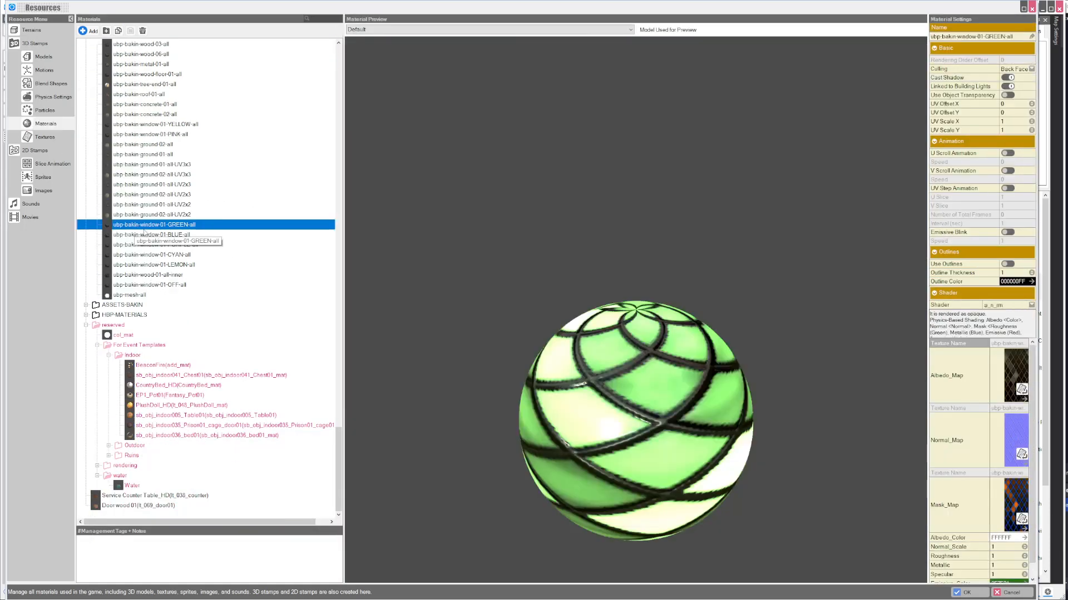
click(143, 205)
click(140, 197)
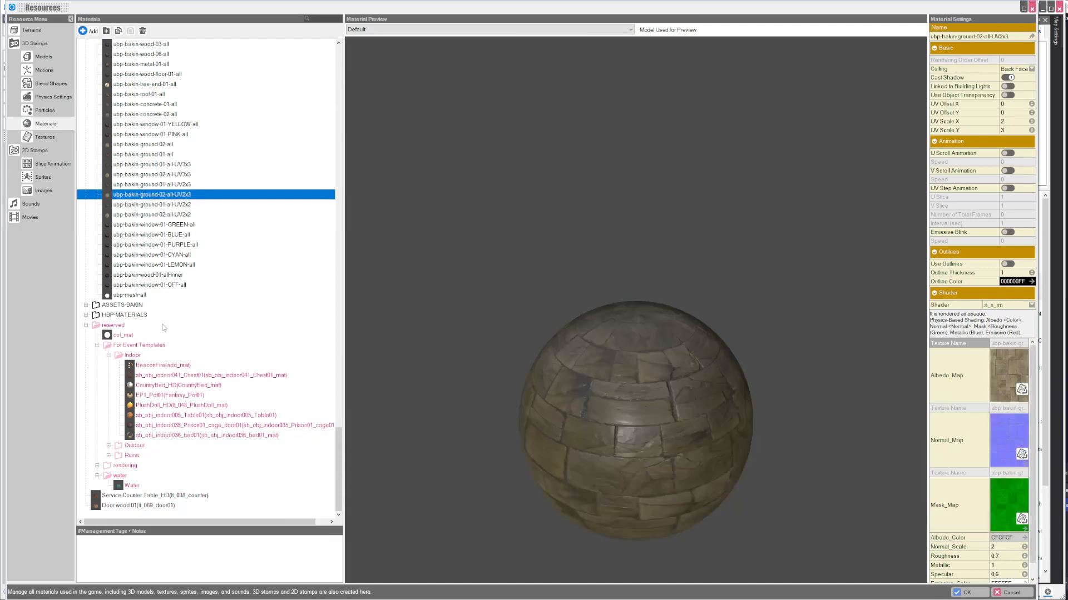
click(126, 506)
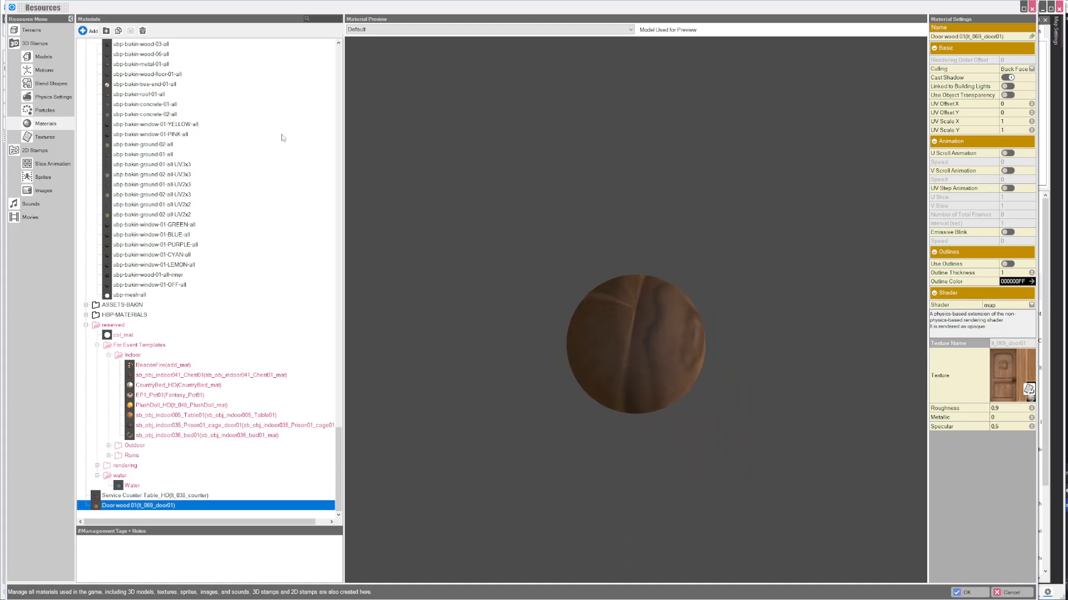
click(130, 31)
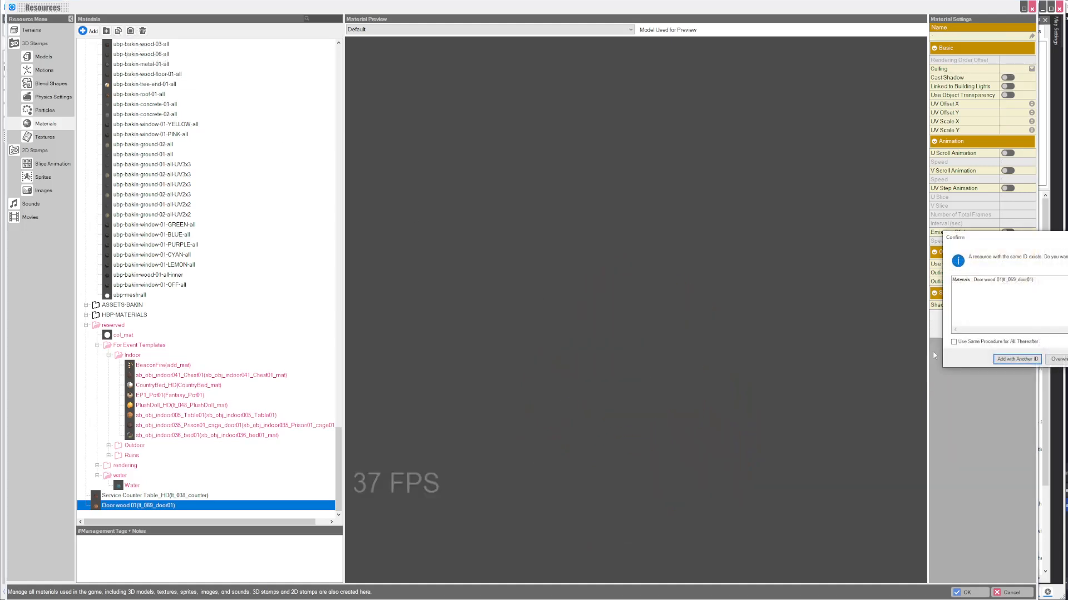
click(1017, 360)
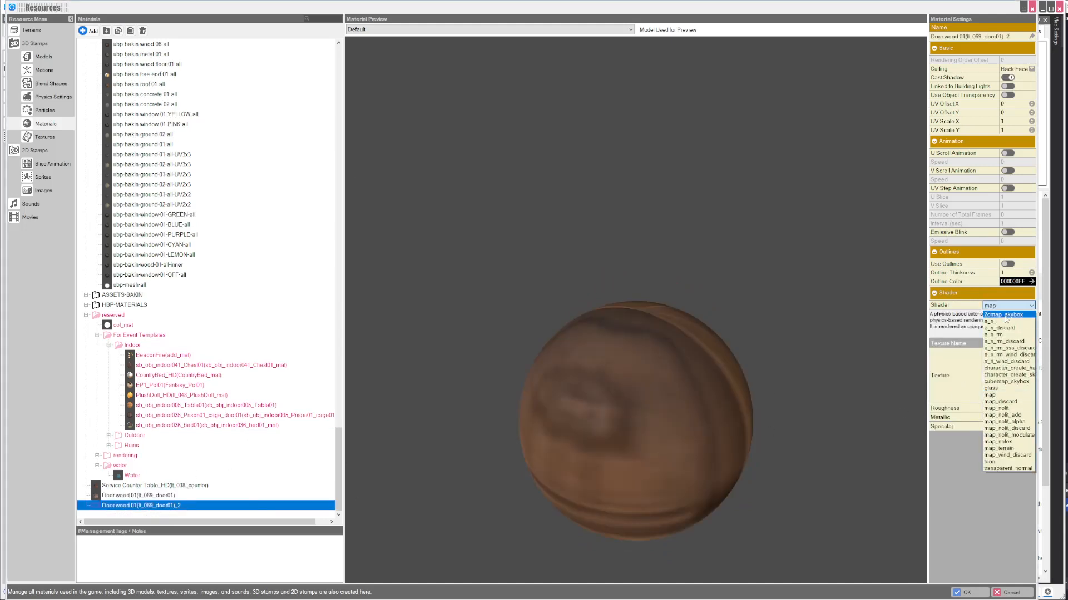
Switch the duplicated door material's shader to glass and set its color to red, FF0000.
click(987, 389)
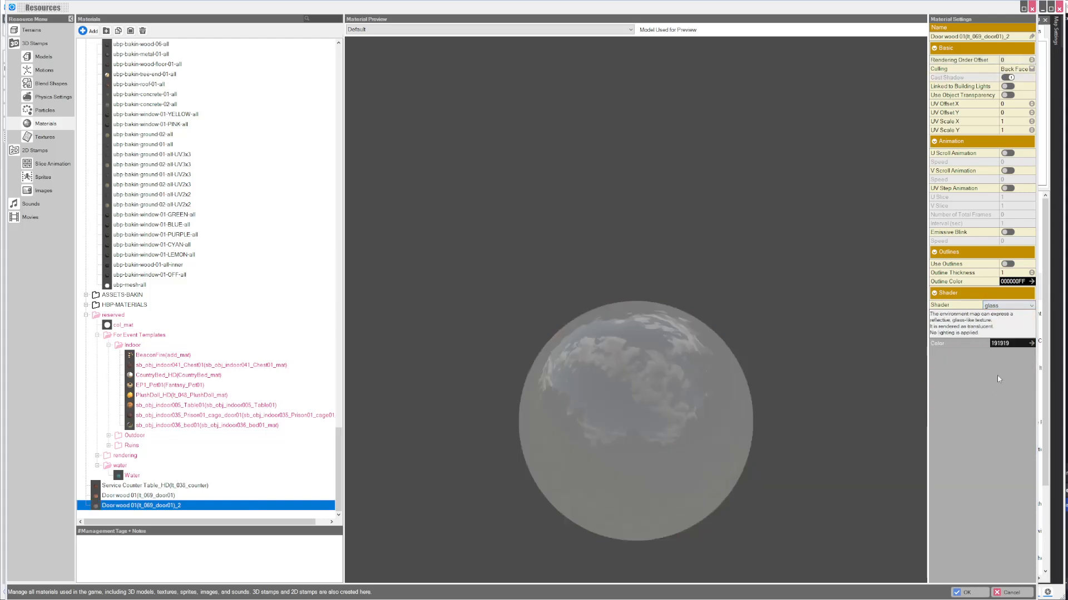
click(1004, 344)
drag(1011, 512, 1036, 496)
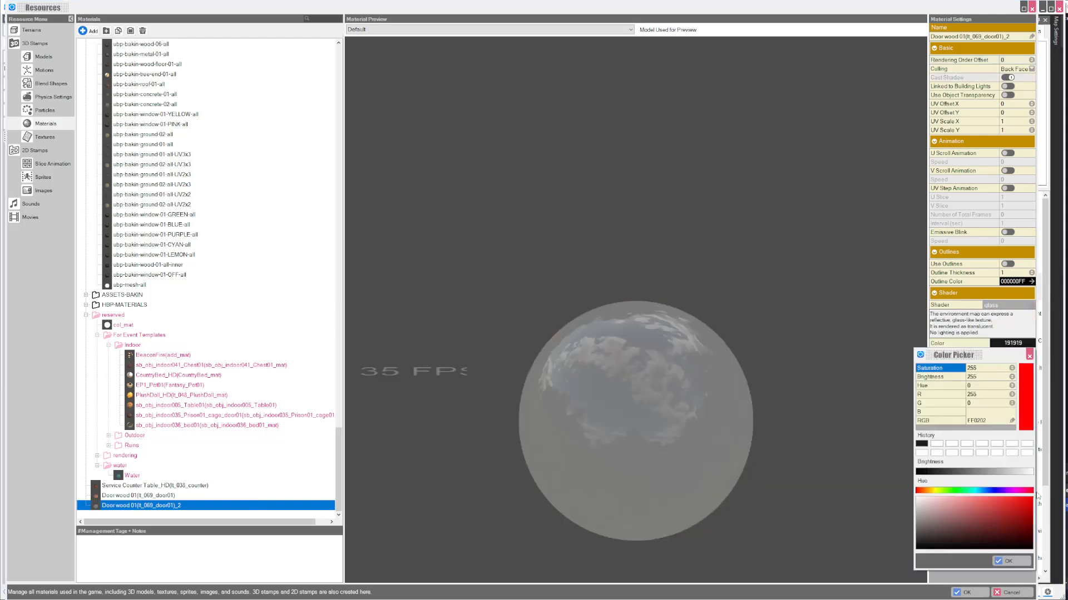
click(1014, 563)
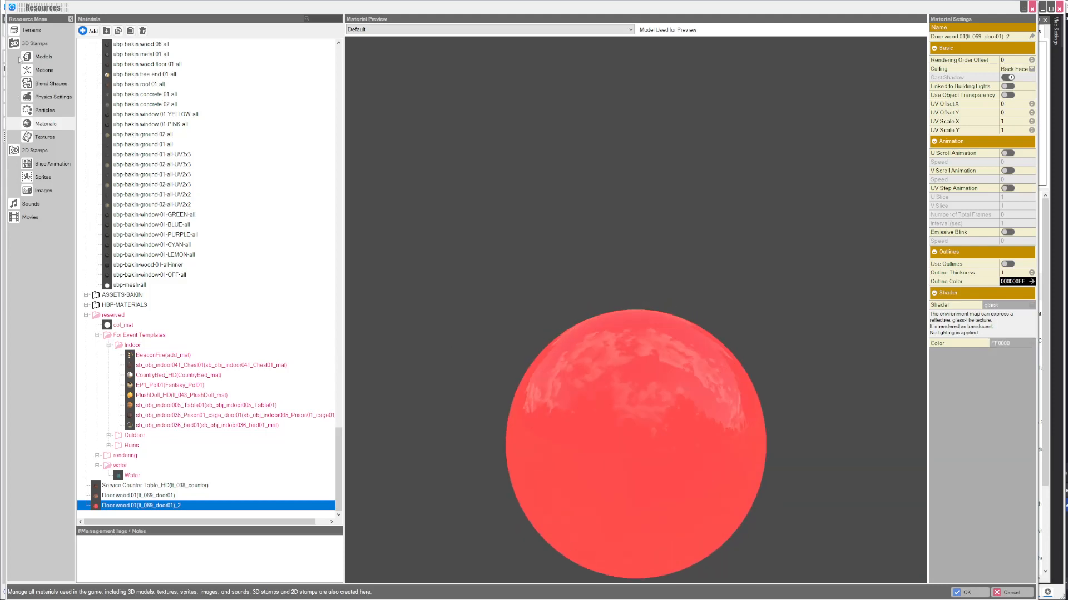
Try the red glass Door wood 01(lt_069_door01)_2 material on the Country Chair 3D stamp.
click(33, 43)
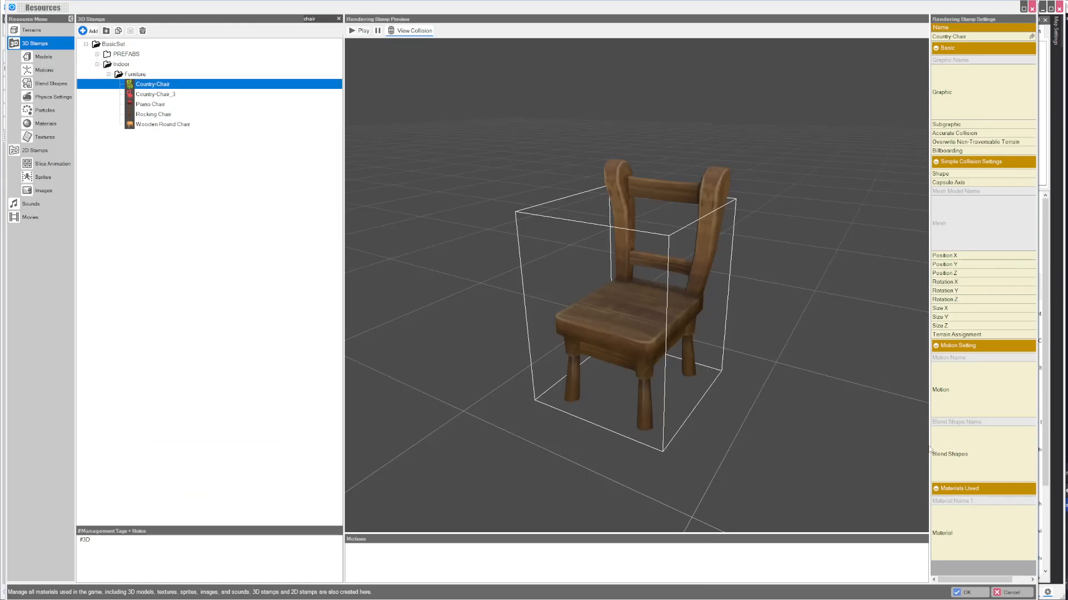
drag(933, 449, 847, 448)
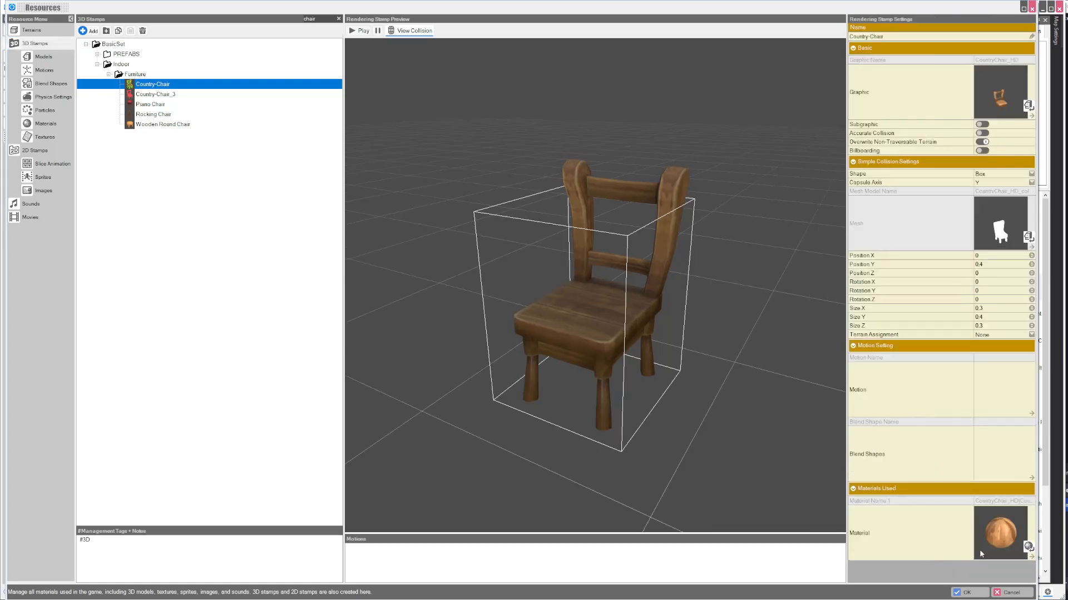
double_click(995, 525)
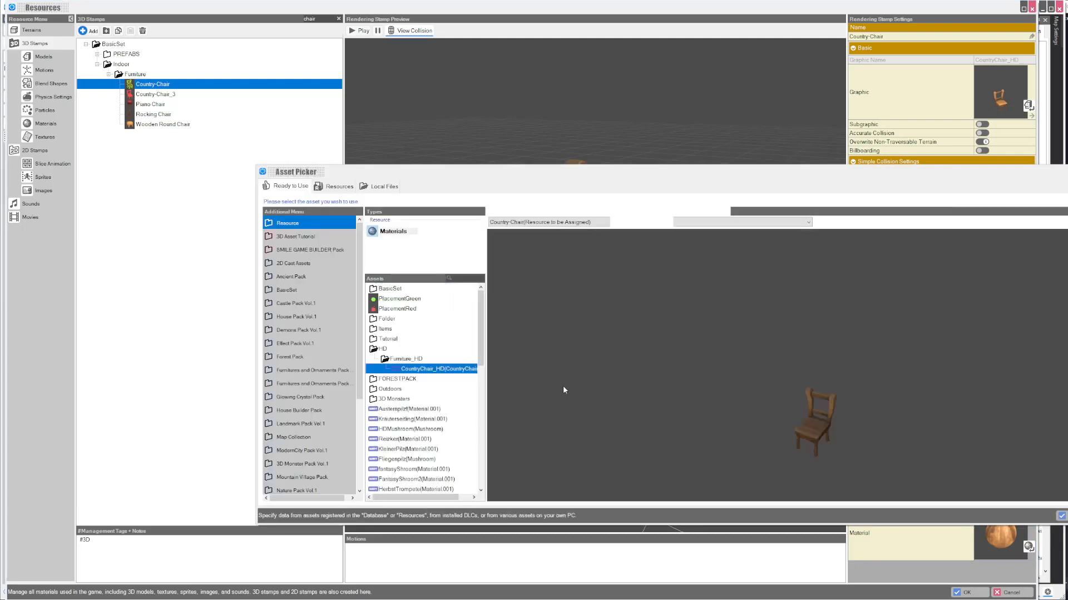
scroll(411, 428, down, 5)
click(402, 480)
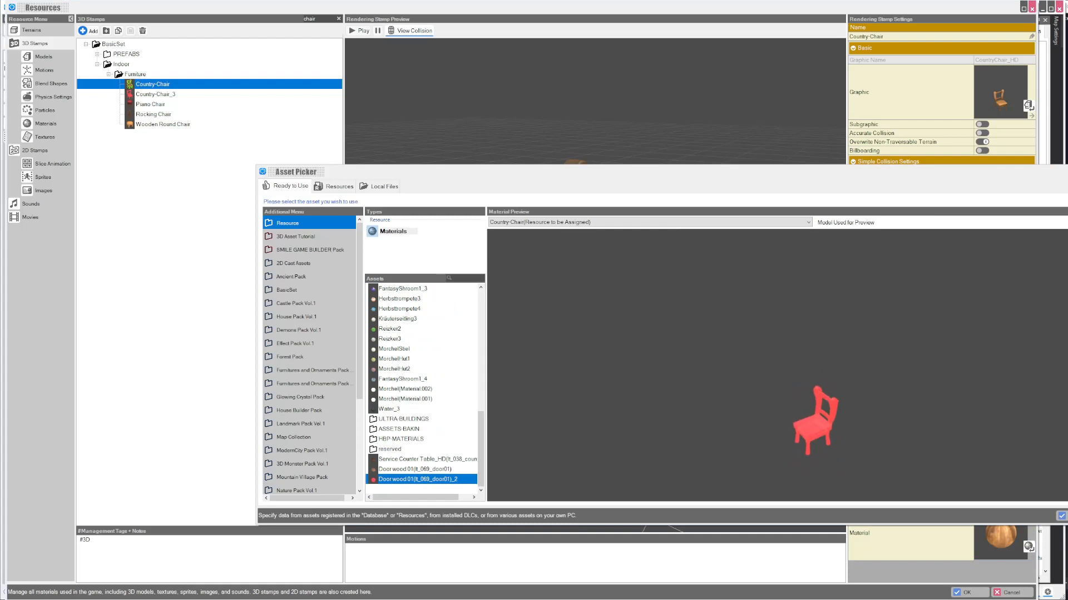
click(1062, 516)
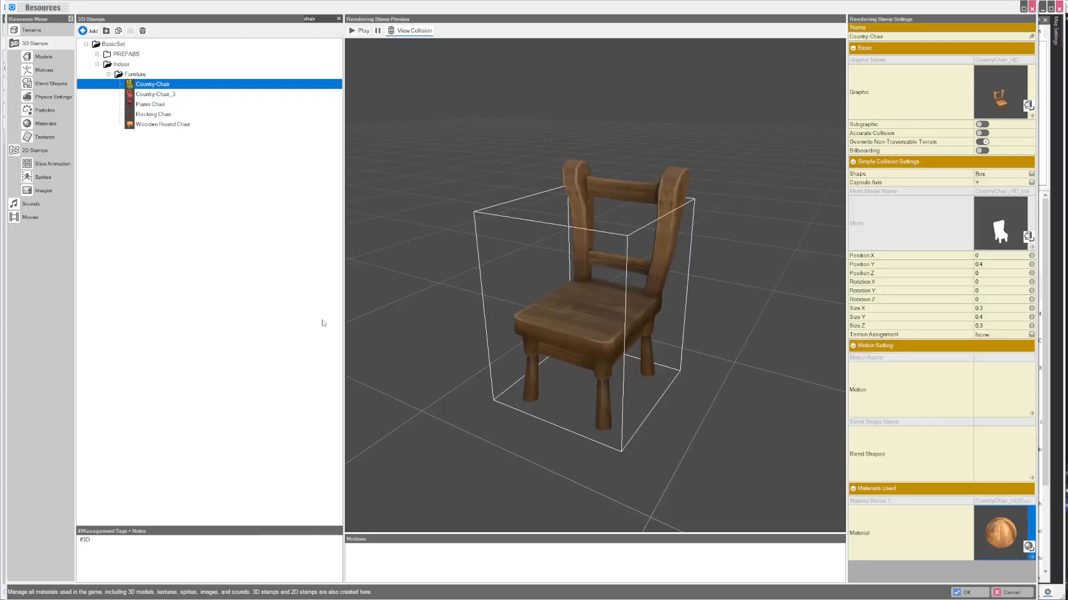
Examine the Country Chair_3 stamp's PlacementRed material and its collision box from several angles.
click(155, 94)
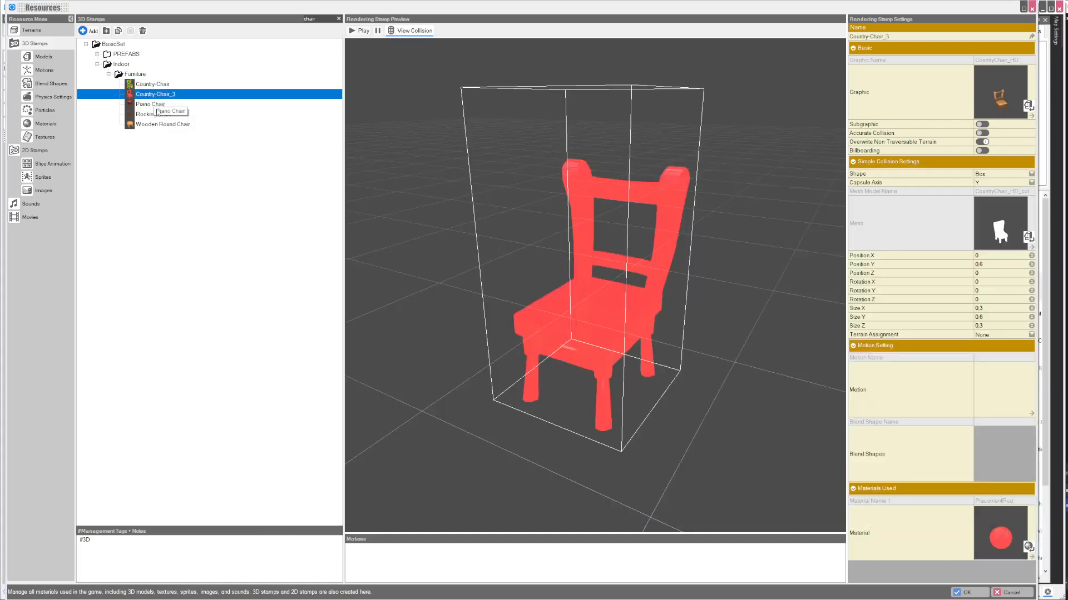
drag(666, 423, 635, 395)
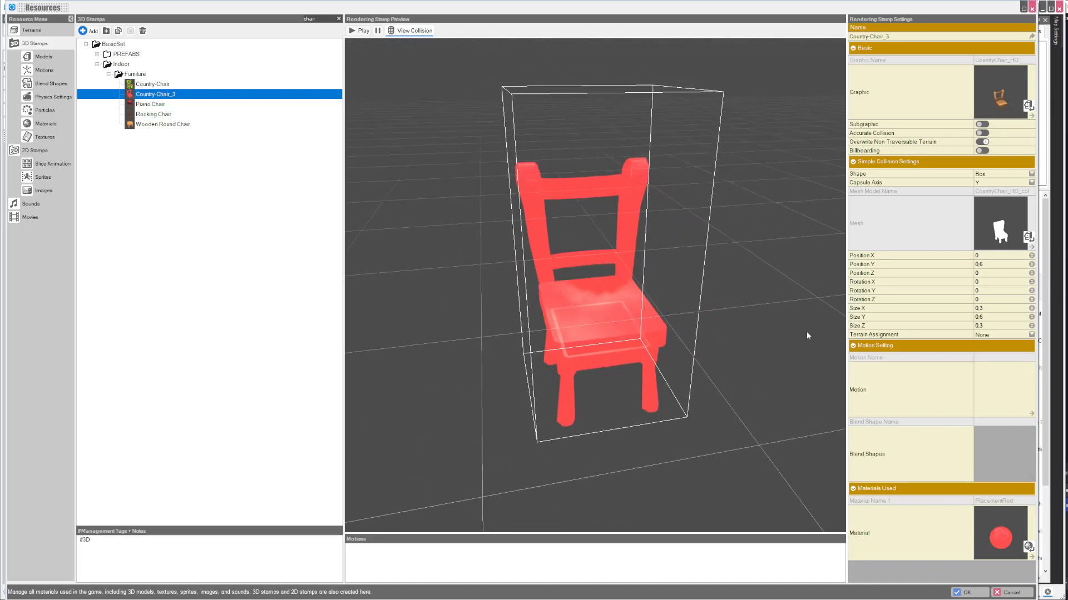
drag(645, 317, 673, 319)
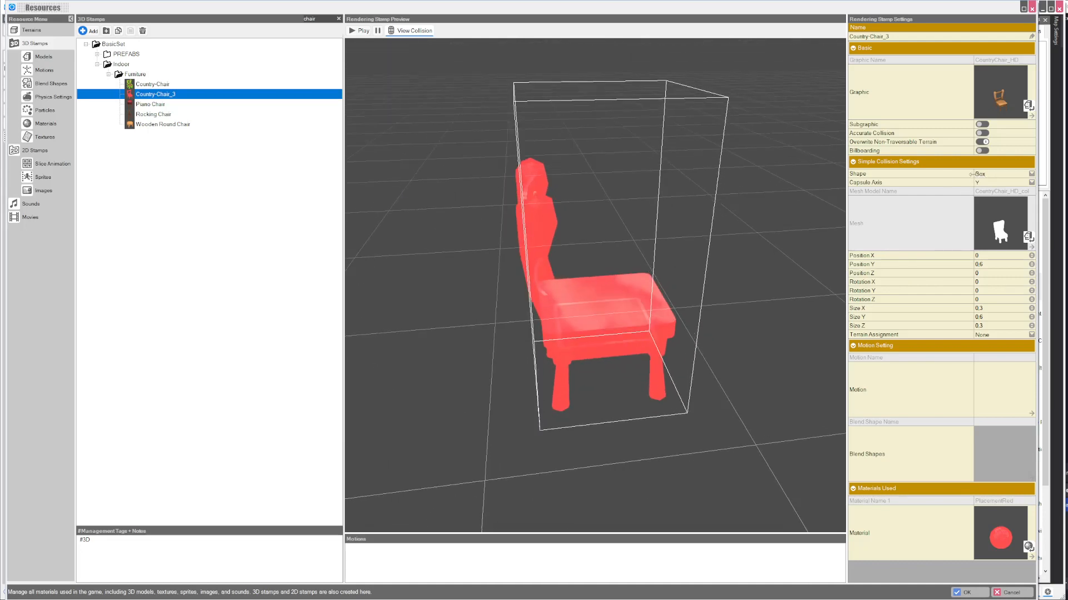
Compare the collision box of the Country Chair stamp with that of Country Chair_3, viewing both from different sides.
click(164, 87)
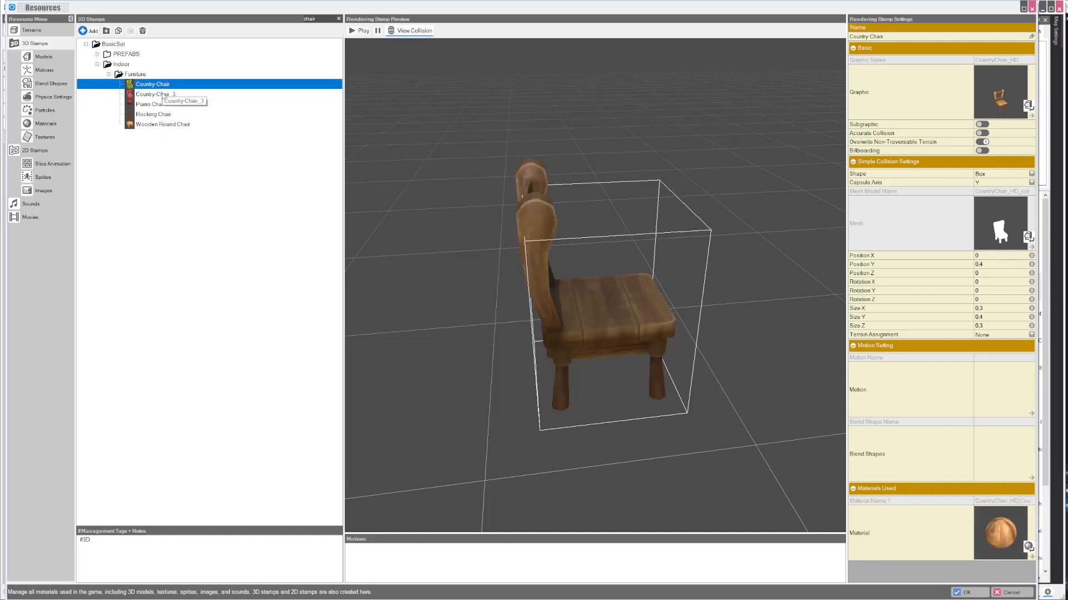
click(164, 95)
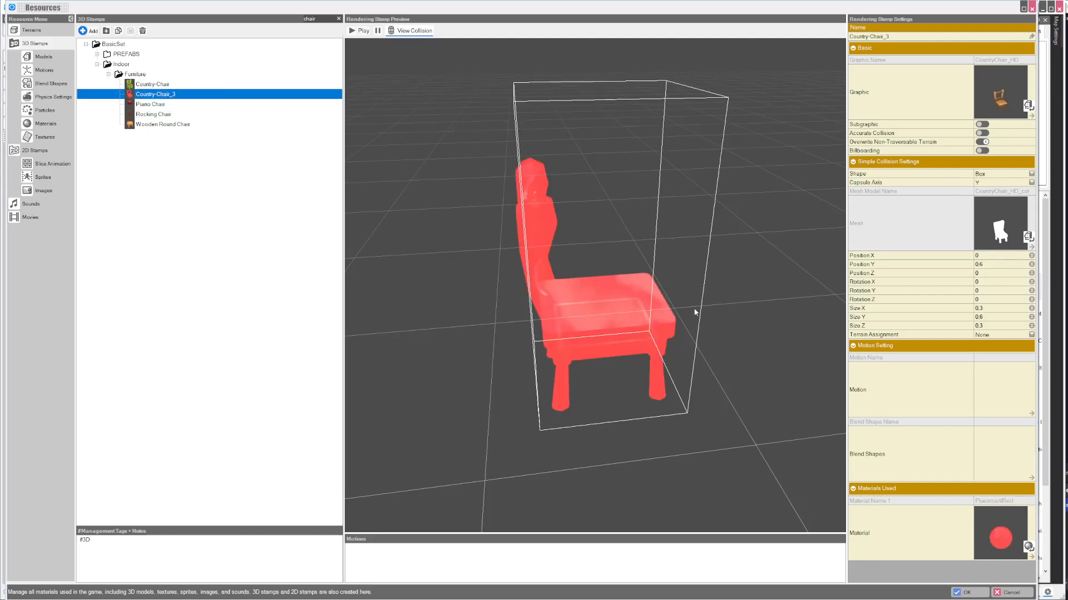
drag(695, 312, 522, 248)
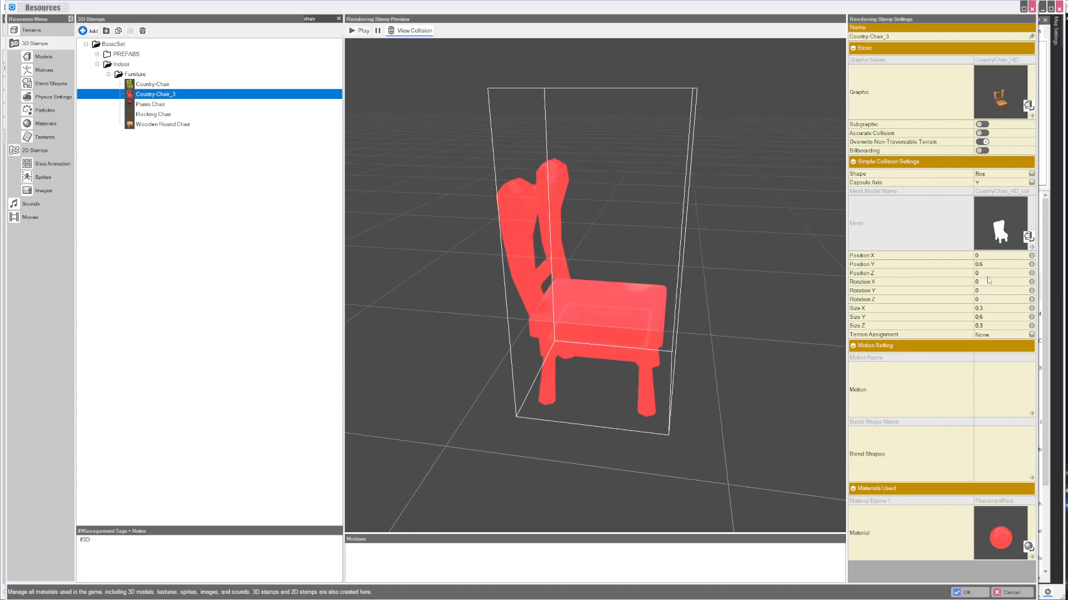
middle_drag(610, 295, 589, 317)
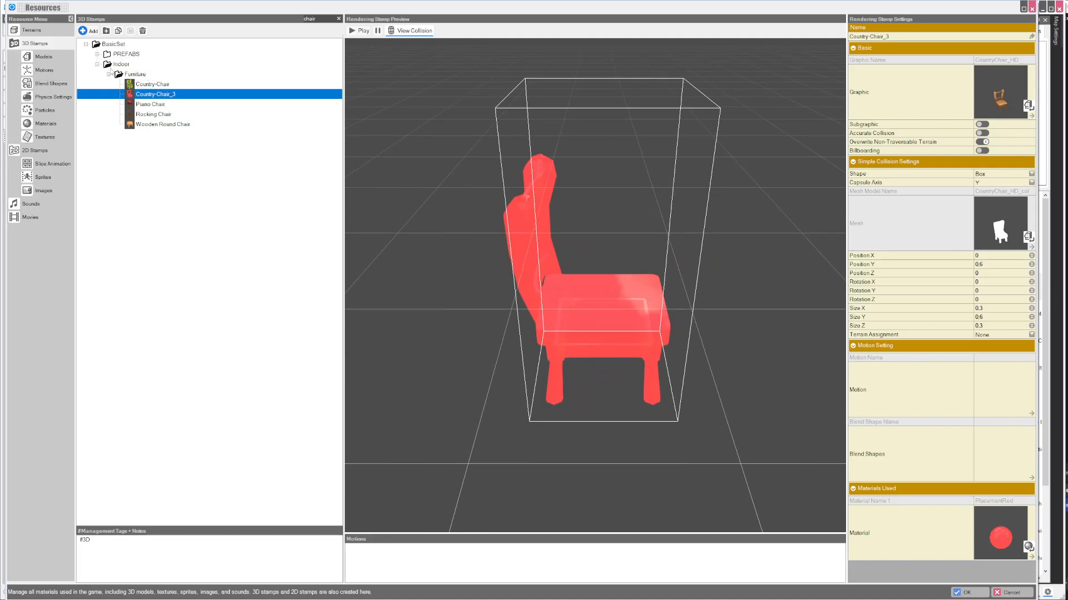
middle_drag(486, 209, 698, 245)
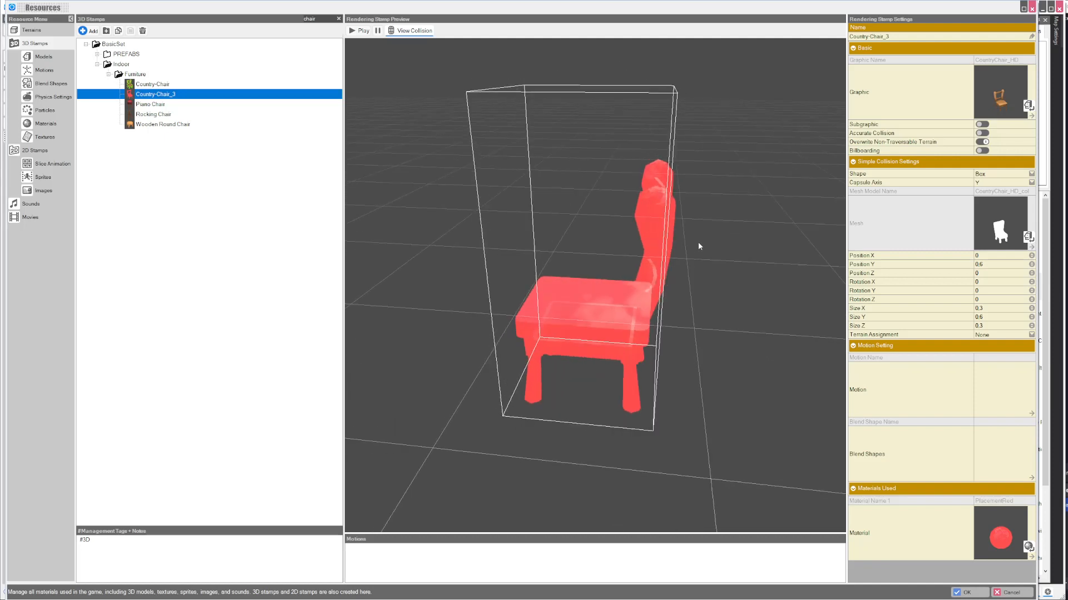
click(155, 87)
click(156, 91)
click(155, 87)
middle_drag(646, 251, 706, 259)
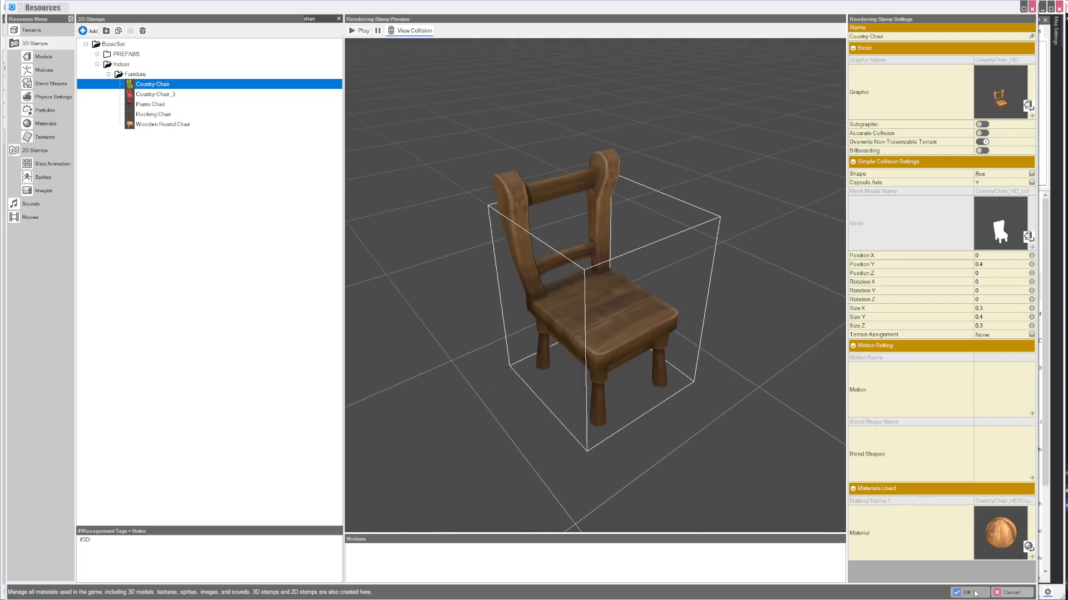
Confirm the resource changes and return to the house map, viewing the room's interior from above.
click(975, 595)
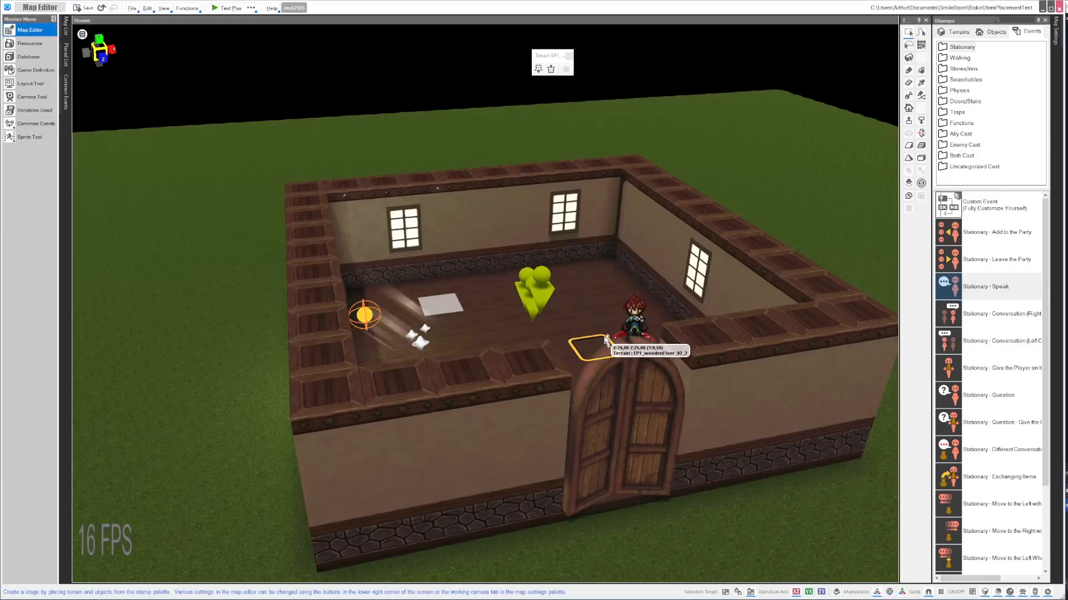
middle_drag(633, 303, 633, 329)
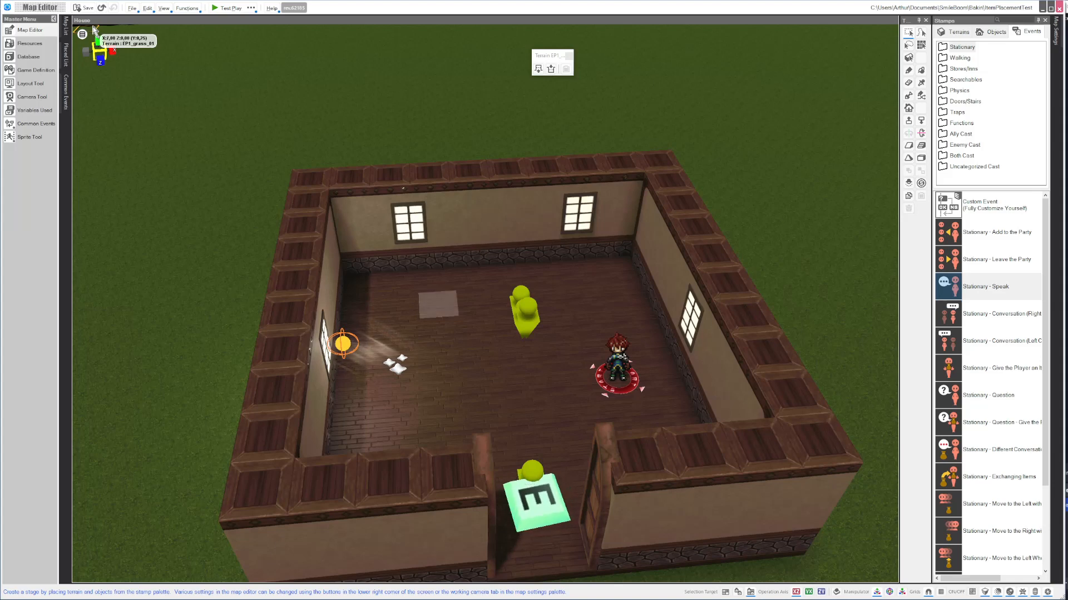
mouse_move(560, 374)
right_down()
mouse_move(556, 363)
mouse_move(560, 373)
right_up()
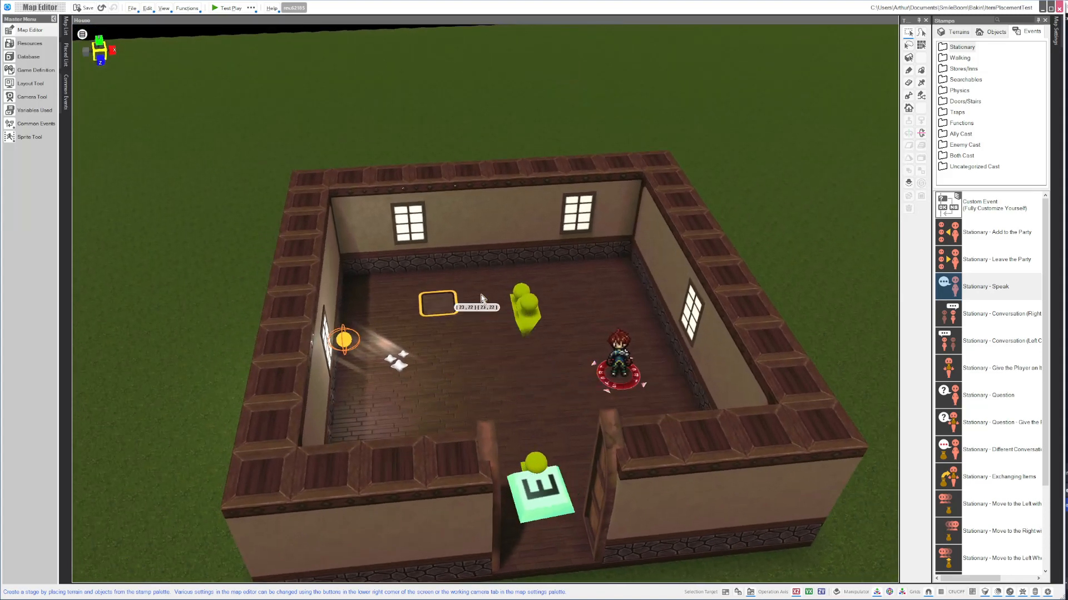
Mark out rectangular areas of the wooden floor around the room's central events to indicate where furniture can go.
drag(426, 298, 603, 388)
click(572, 423)
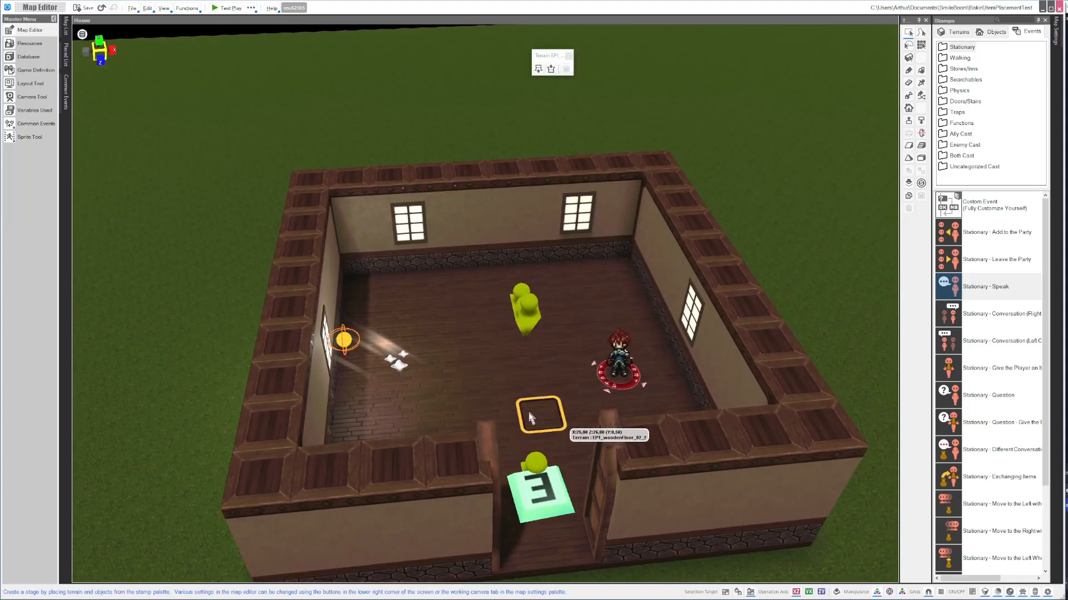
drag(508, 415, 538, 288)
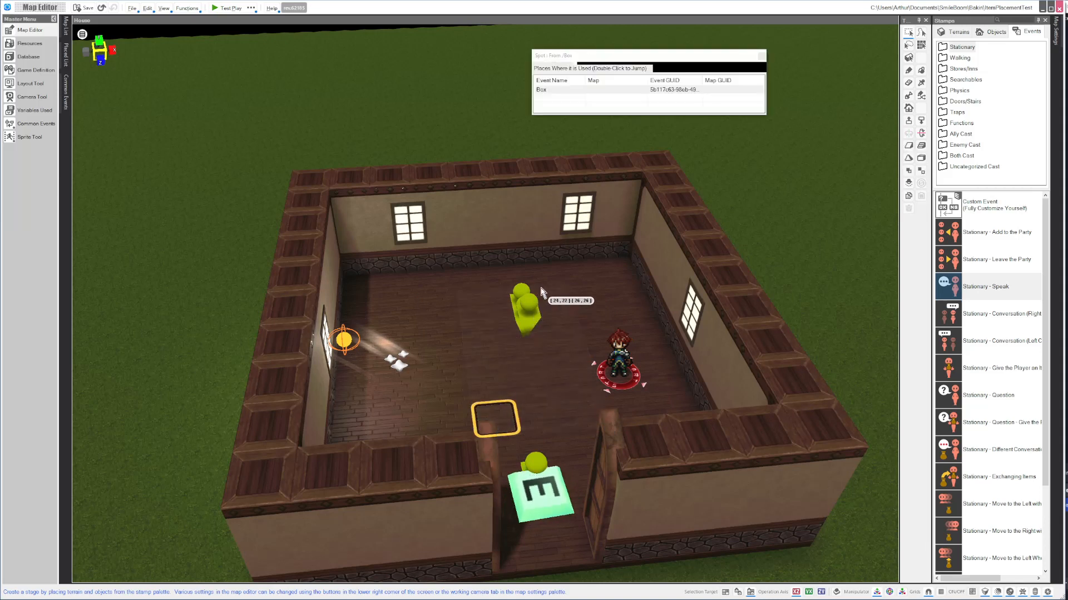
drag(452, 307, 632, 403)
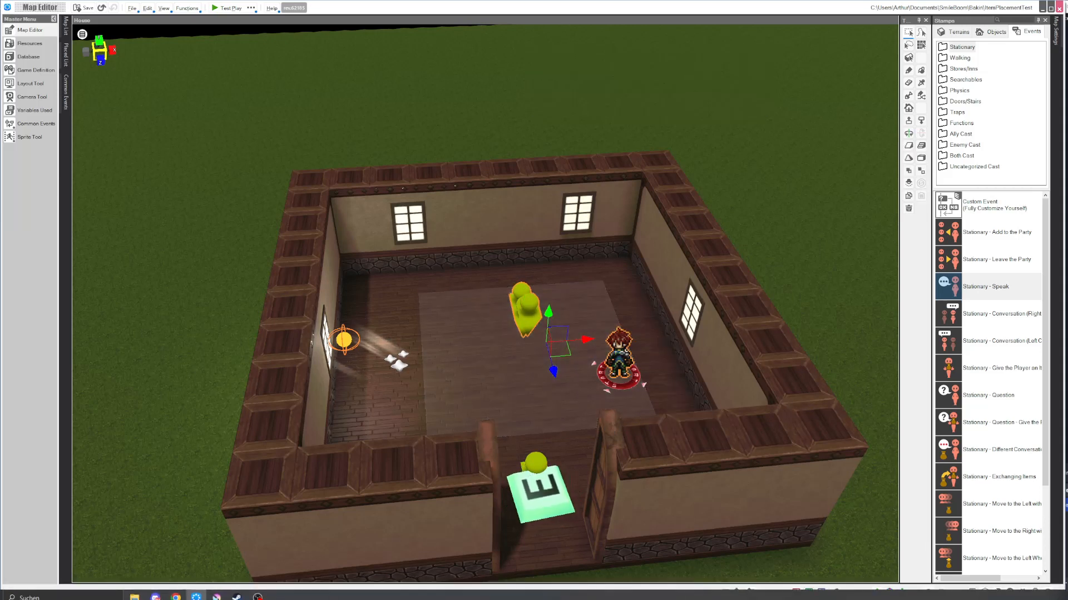
click(485, 392)
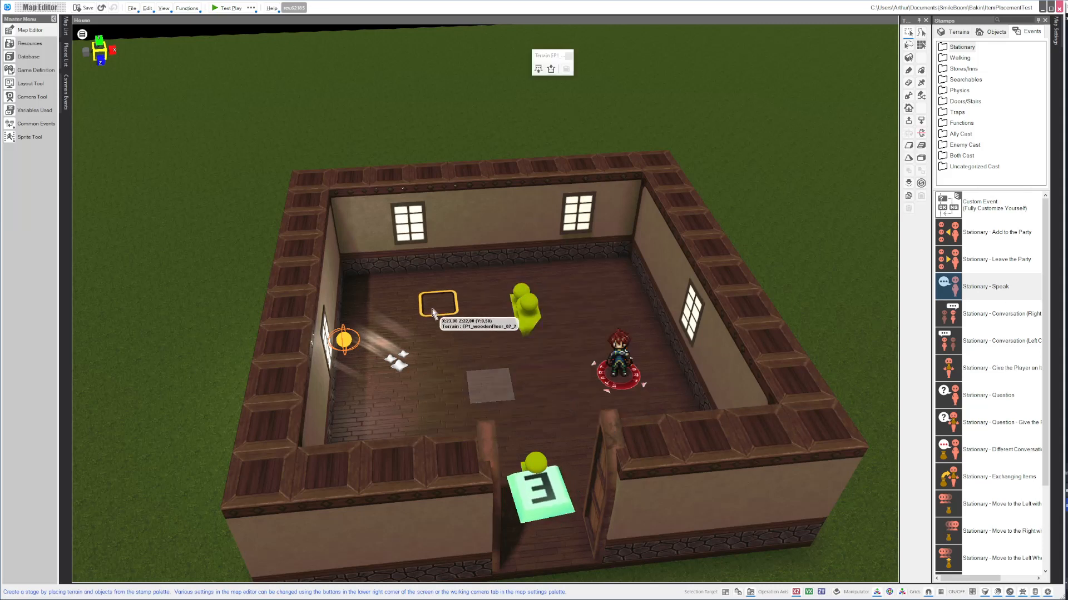
drag(432, 309, 612, 408)
click(438, 288)
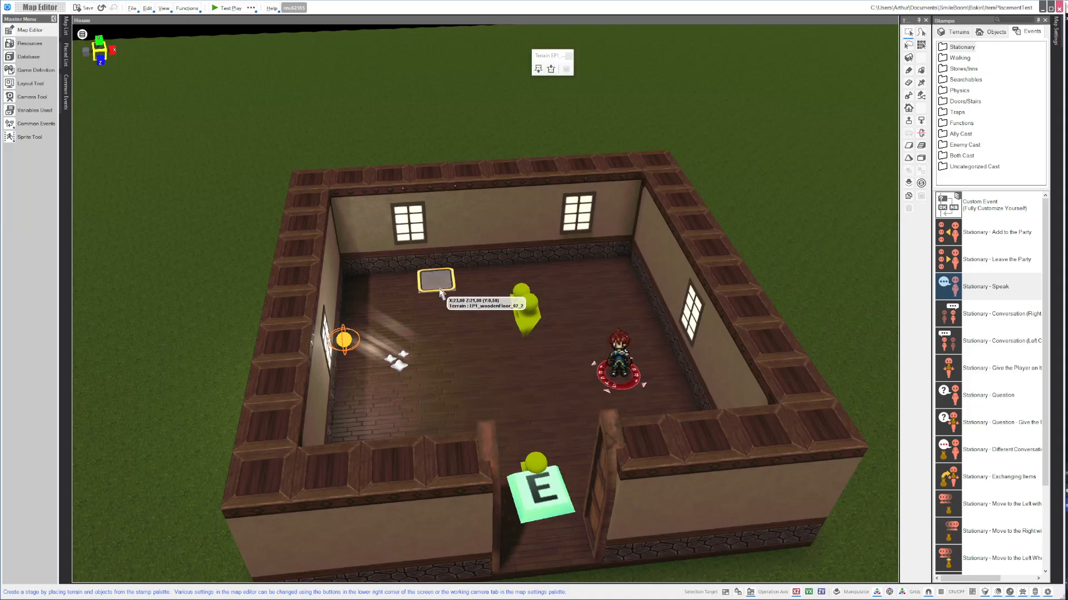
Examine the room from a corner angle and from the front, selecting single floor tiles and a rectangular floor area.
middle_drag(470, 345, 555, 378)
click(544, 365)
click(558, 378)
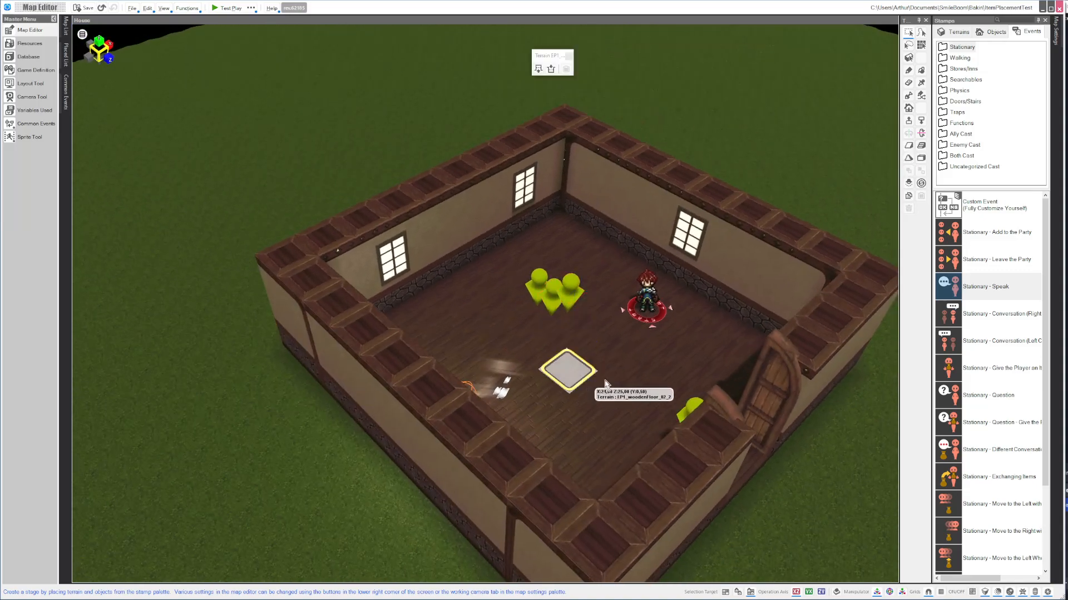
middle_drag(622, 370, 579, 356)
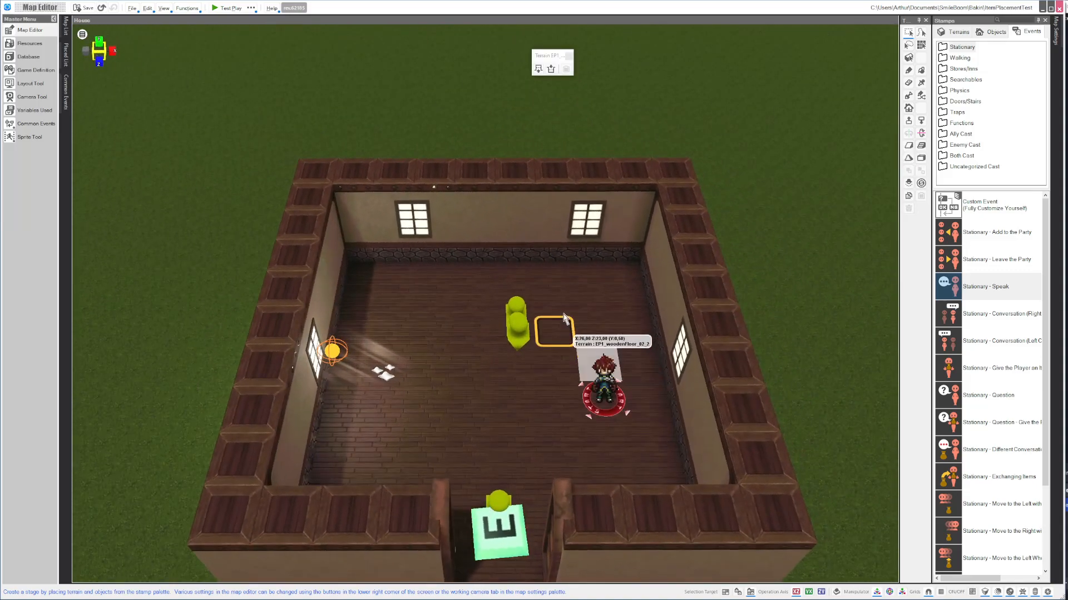
drag(417, 321, 495, 417)
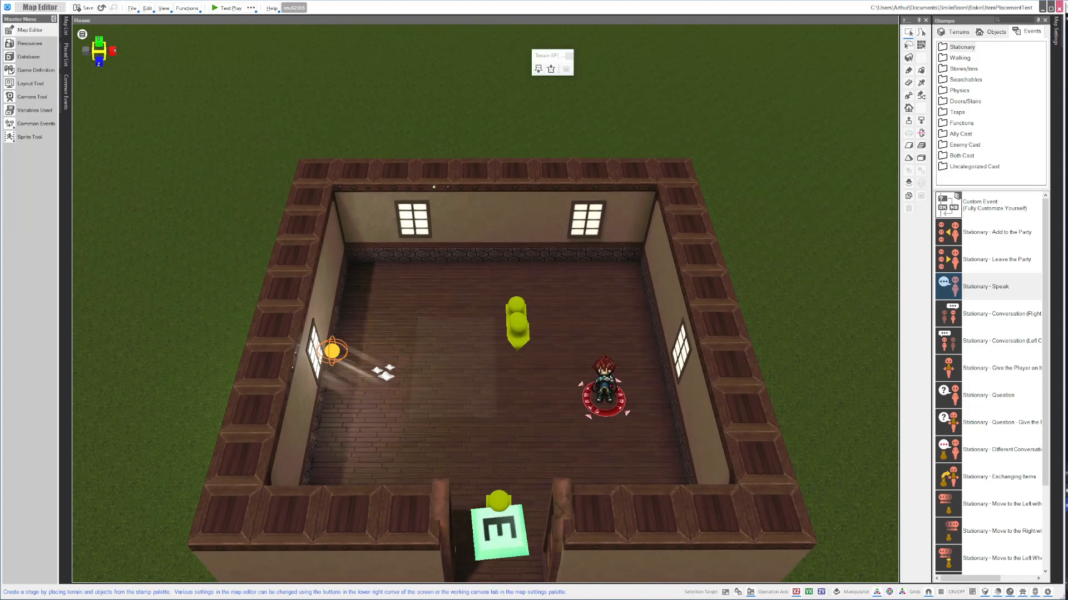